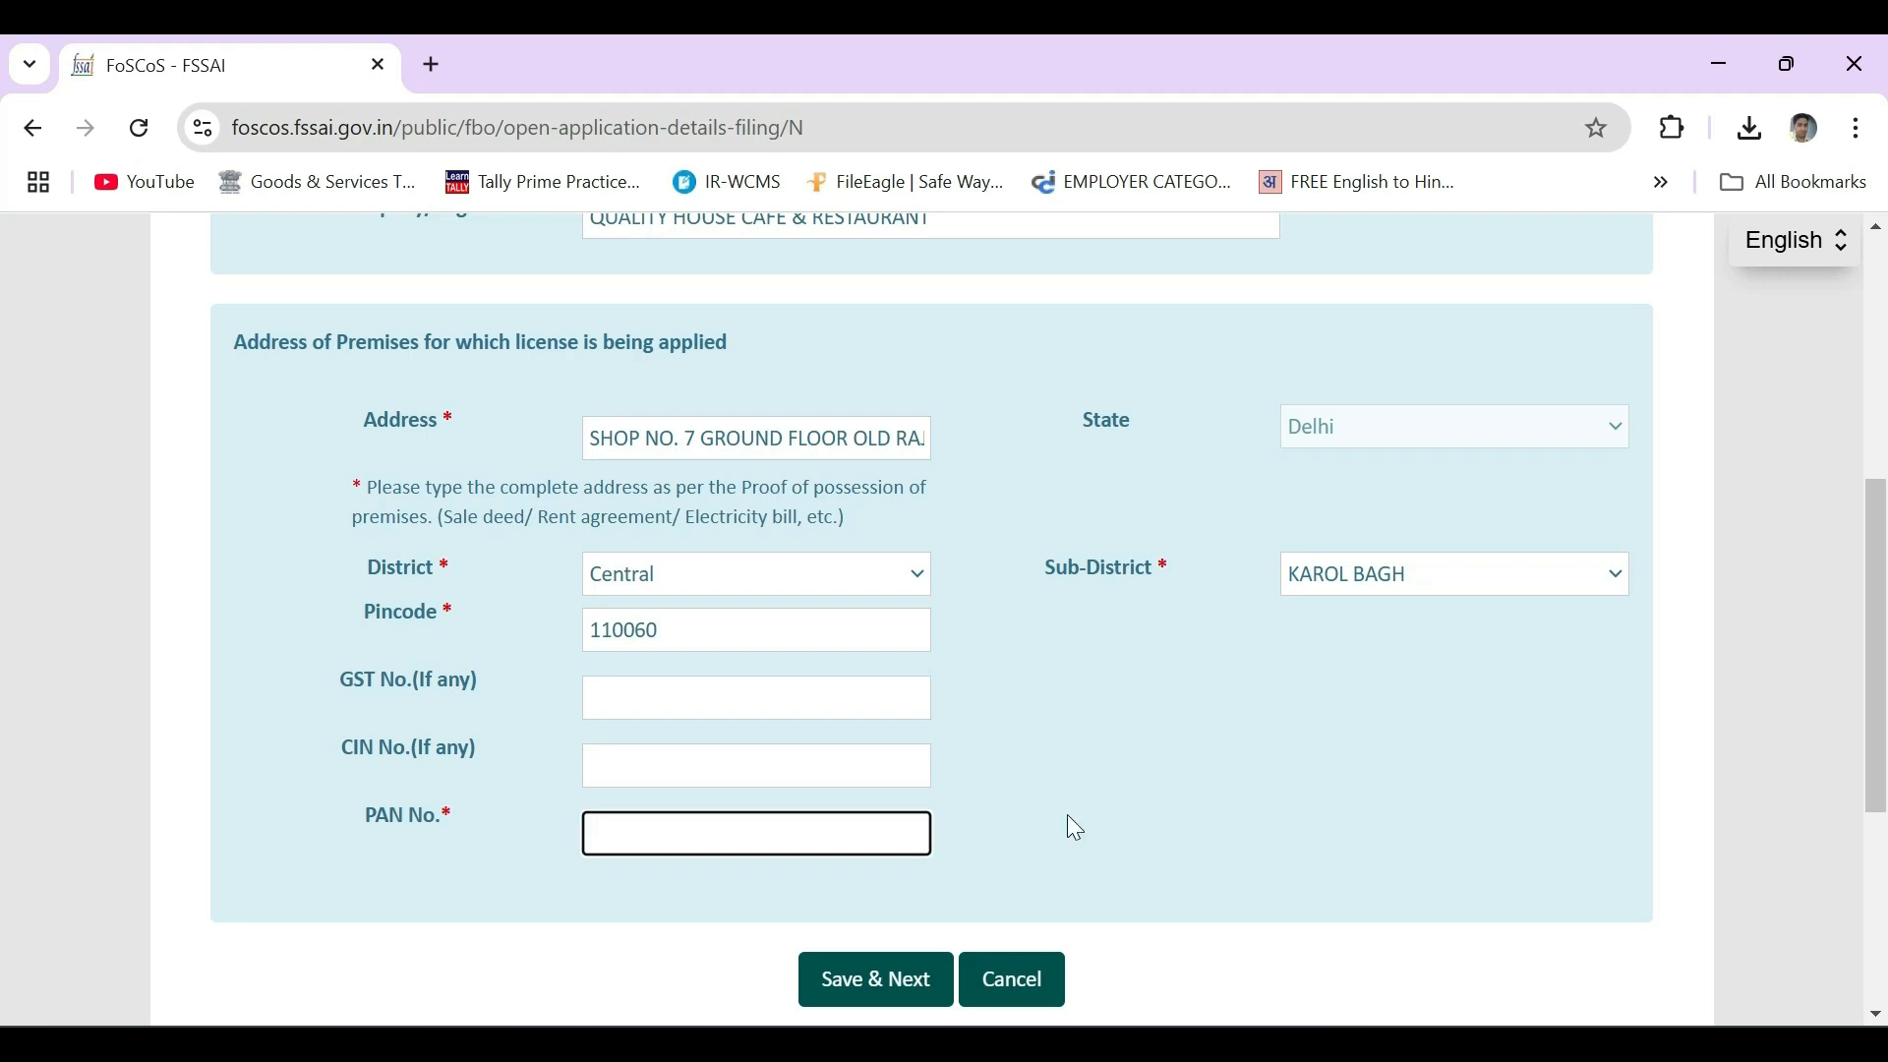
# - Verify the PAN as an Individual's, with the holder's name, date of birth, gender Male and consent ticked
pyautogui.write('...')
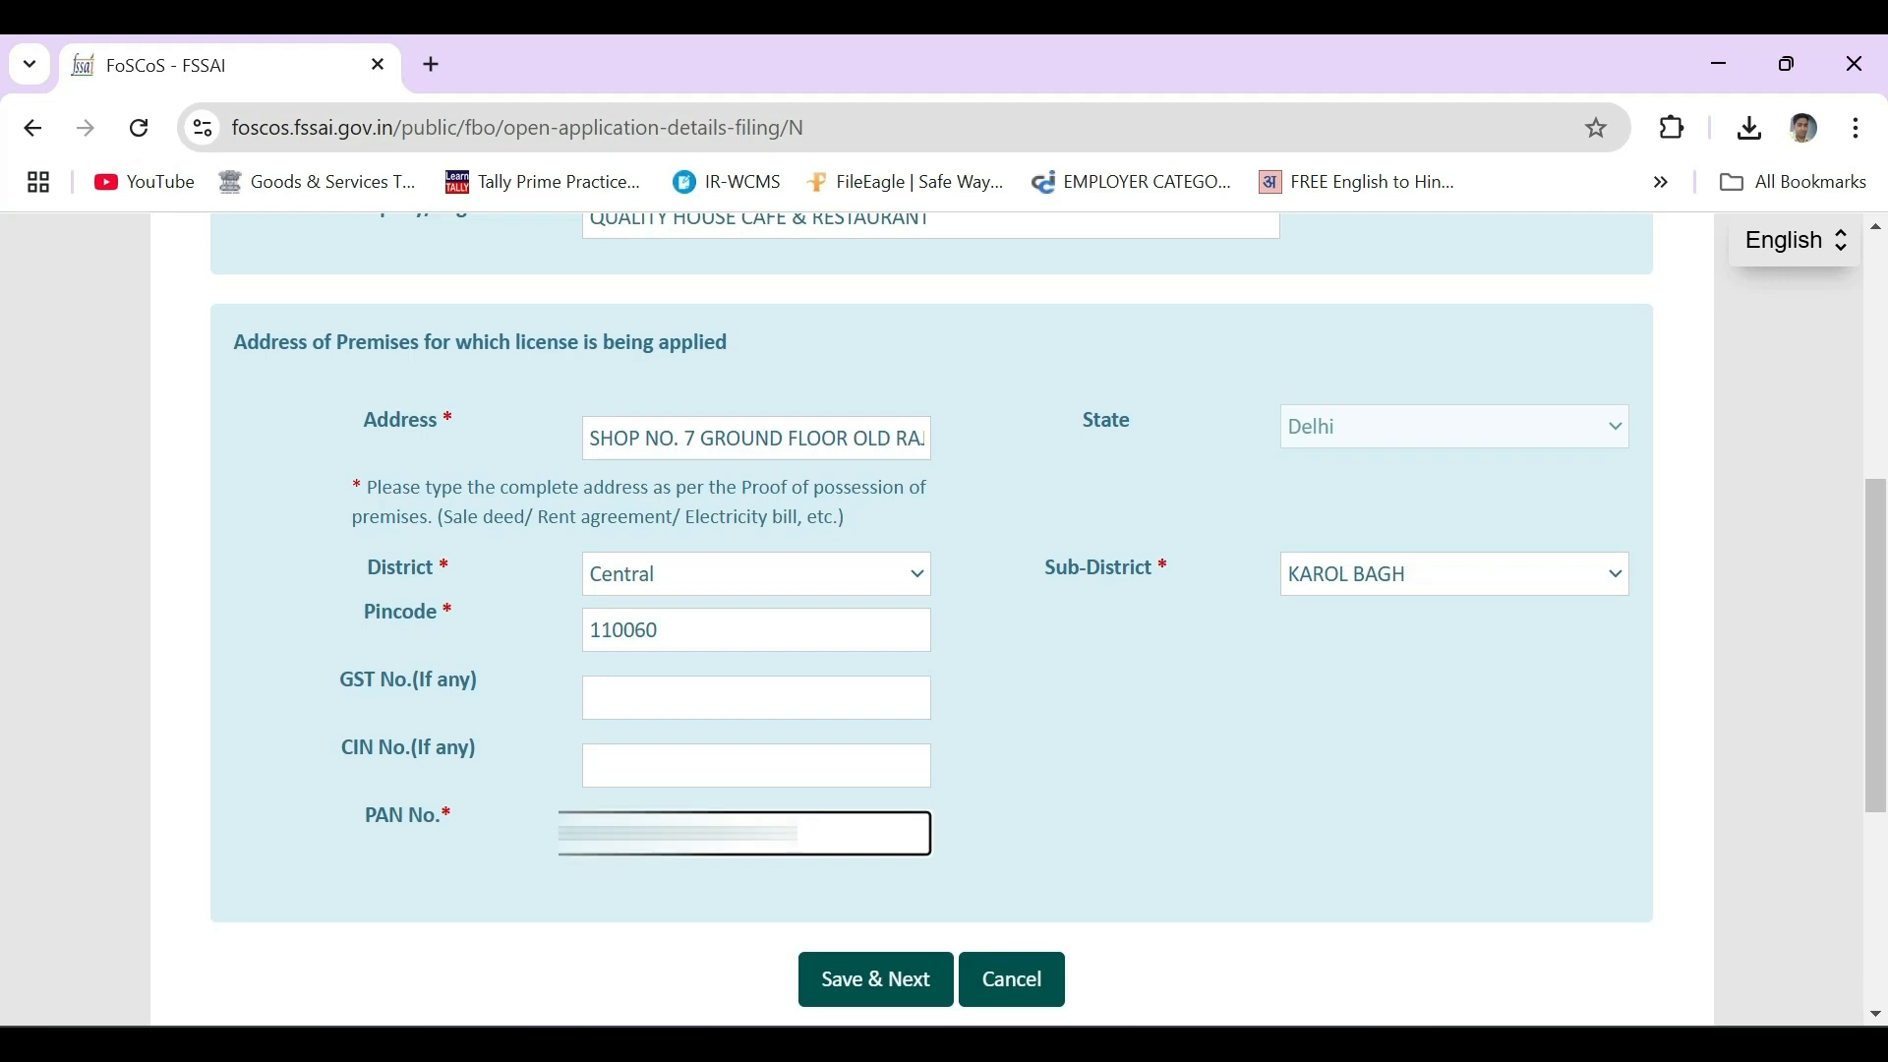
pyautogui.click(1230, 808)
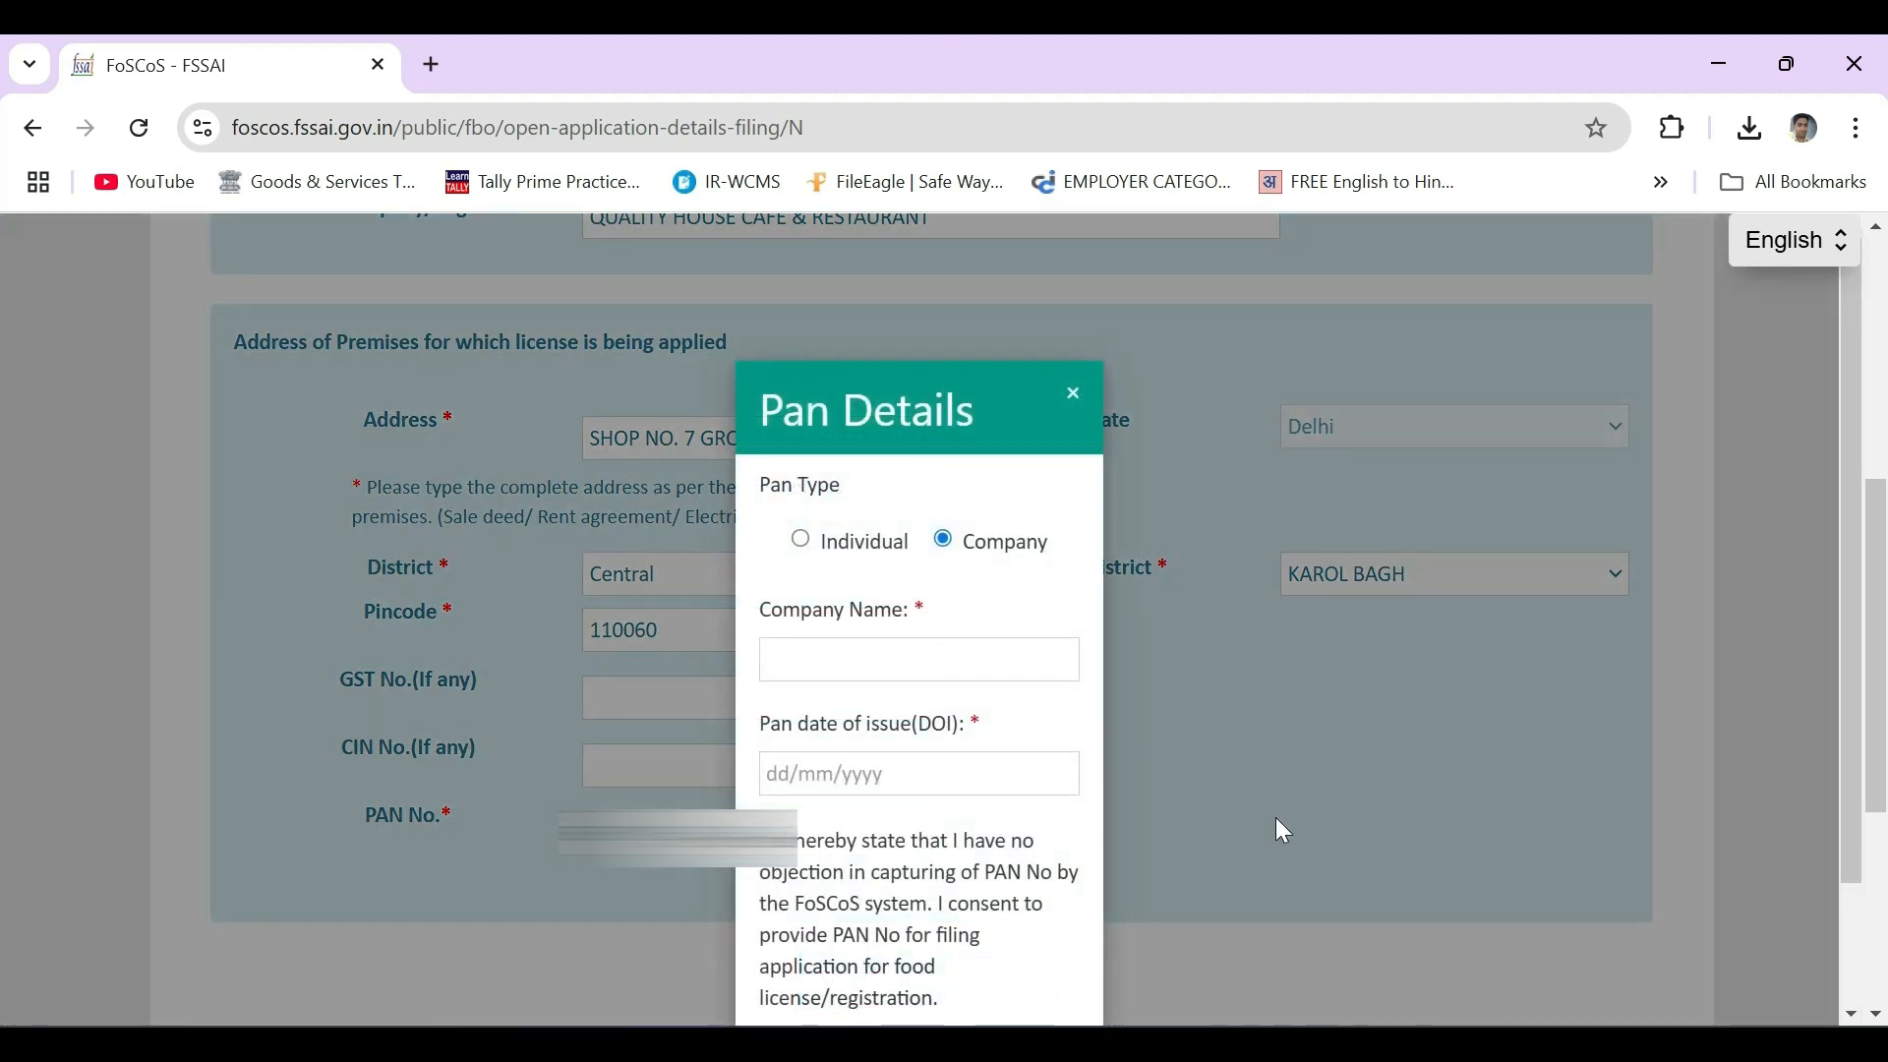
pyautogui.click(855, 542)
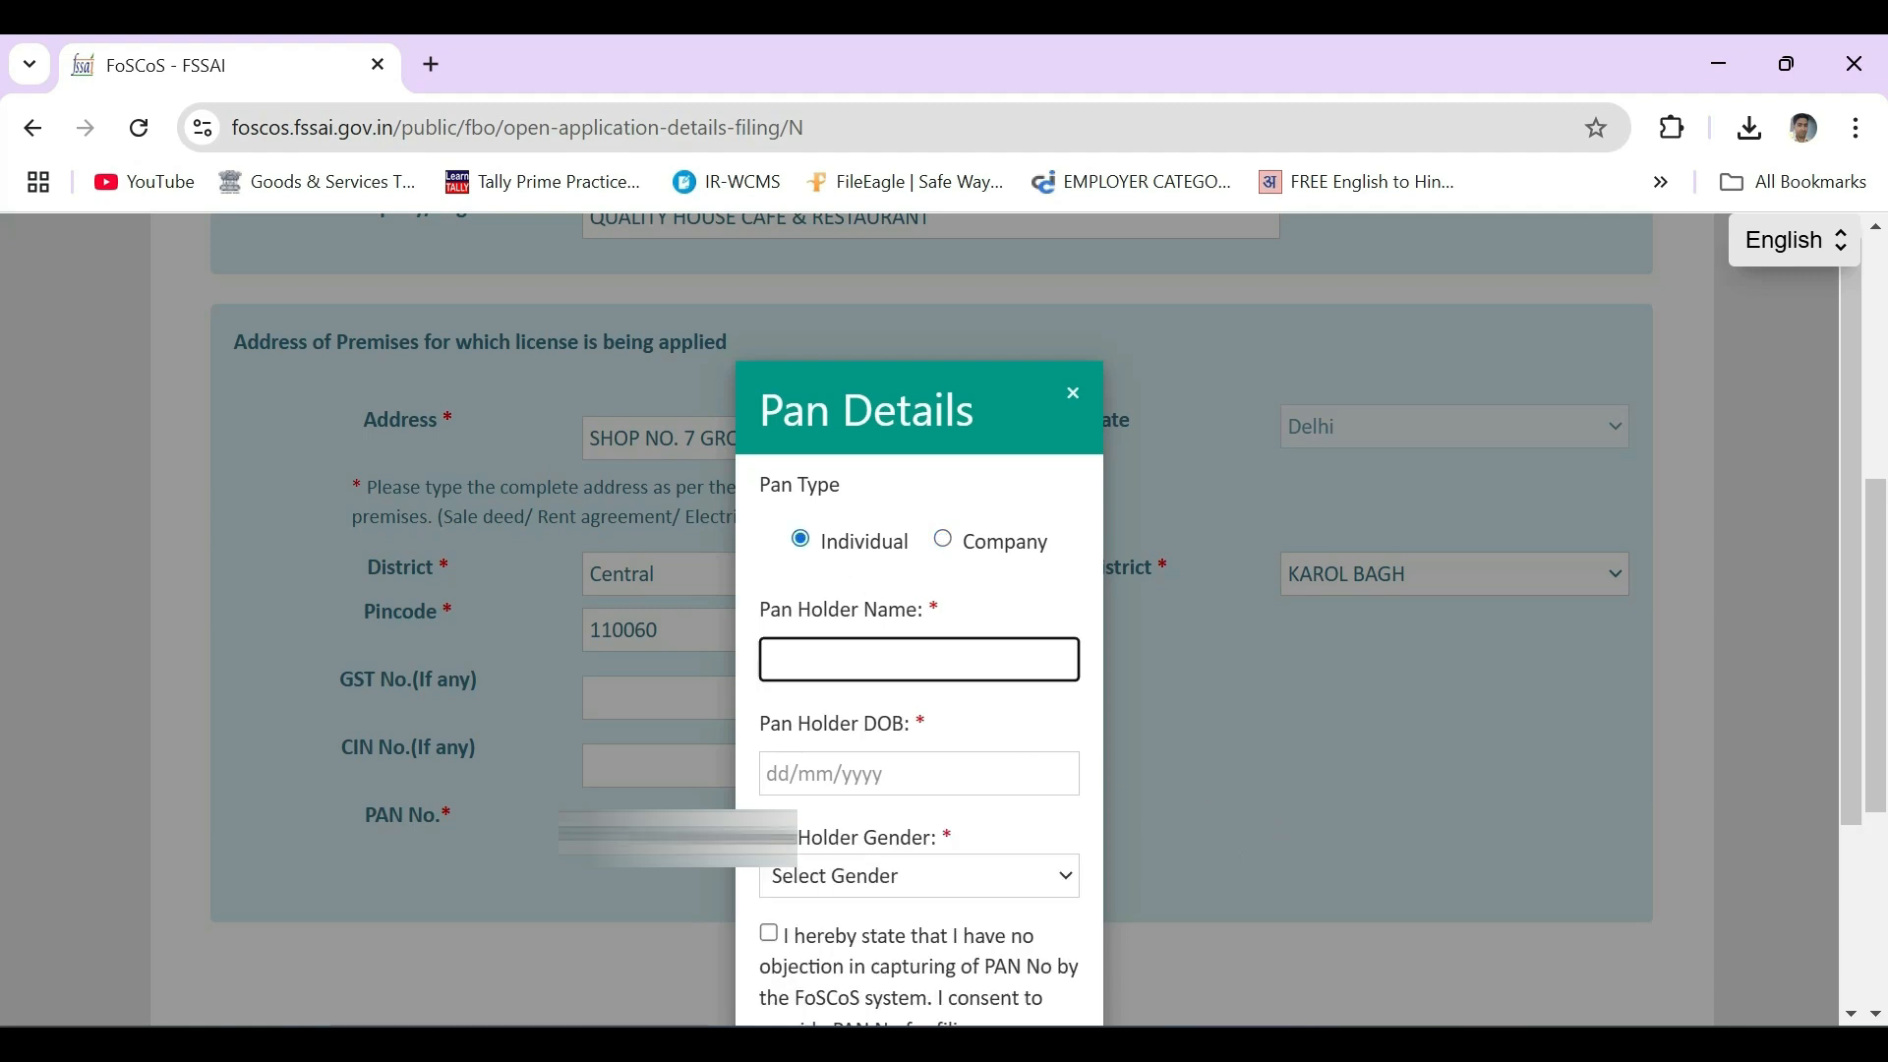
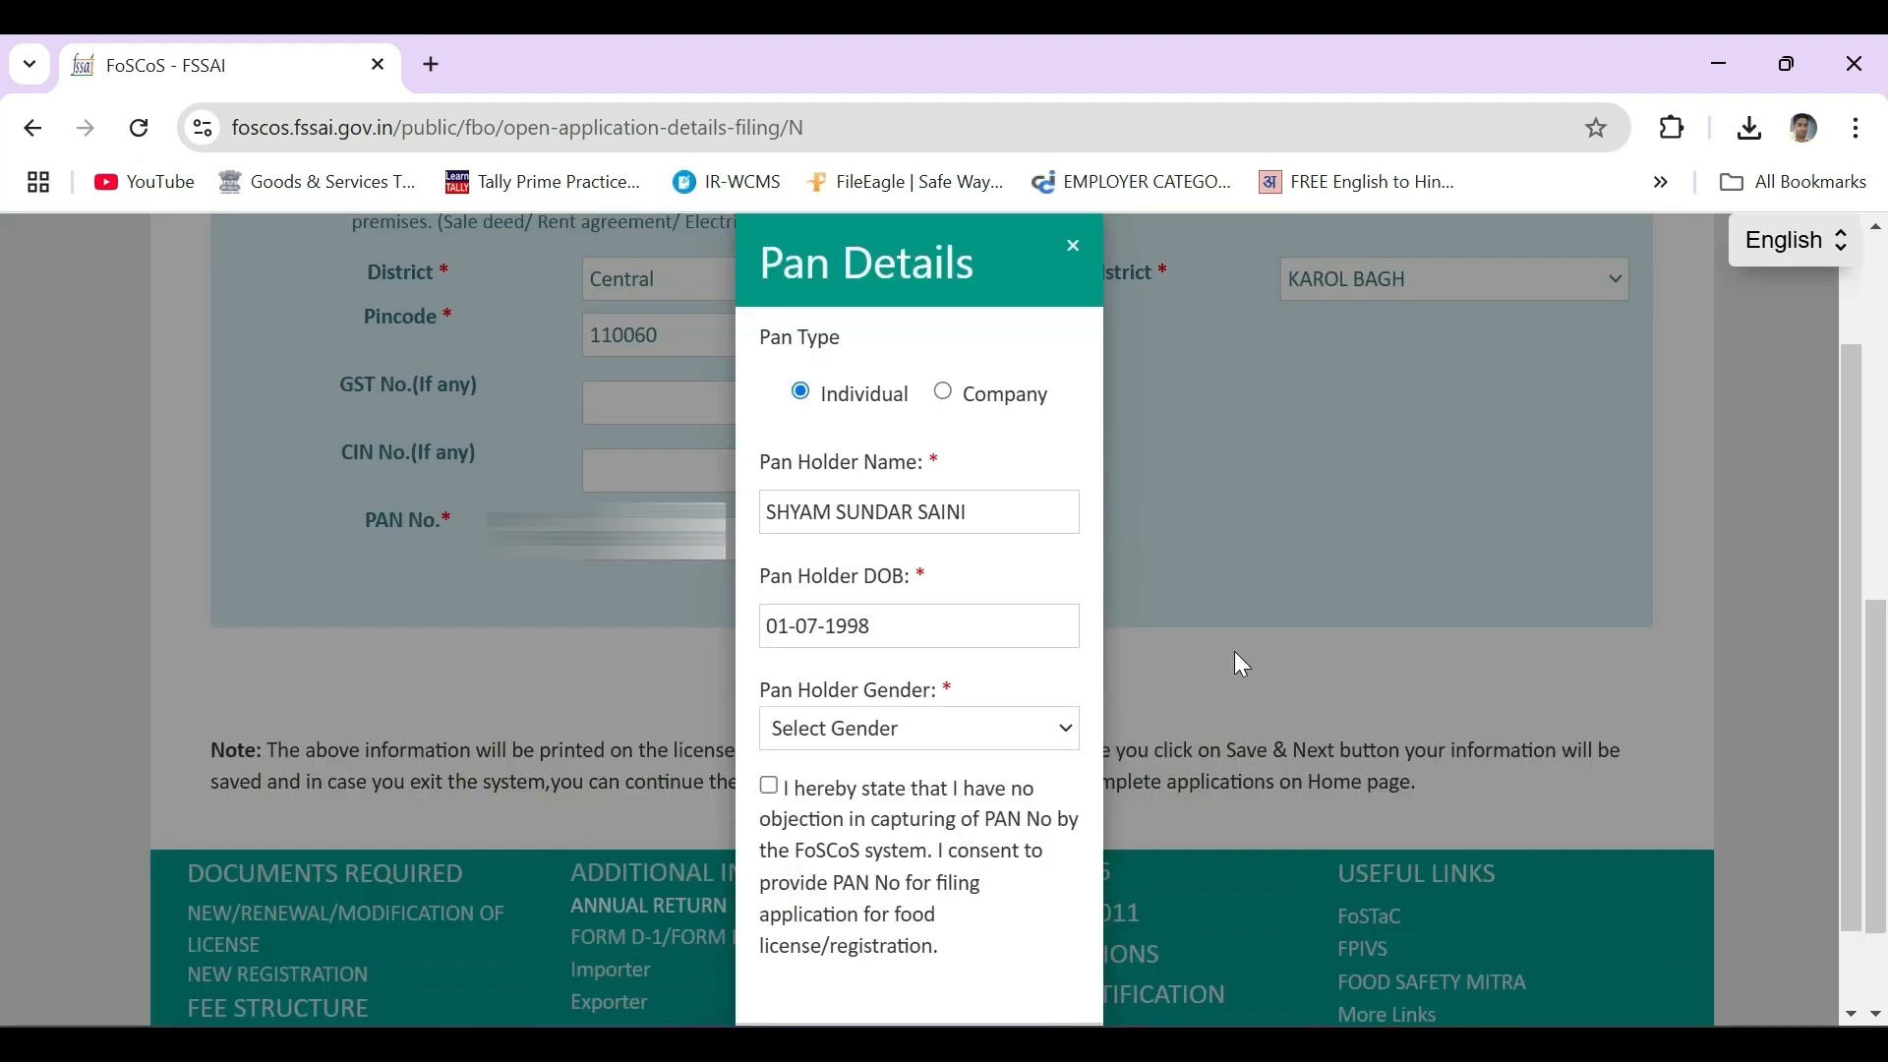
pyautogui.click(1011, 724)
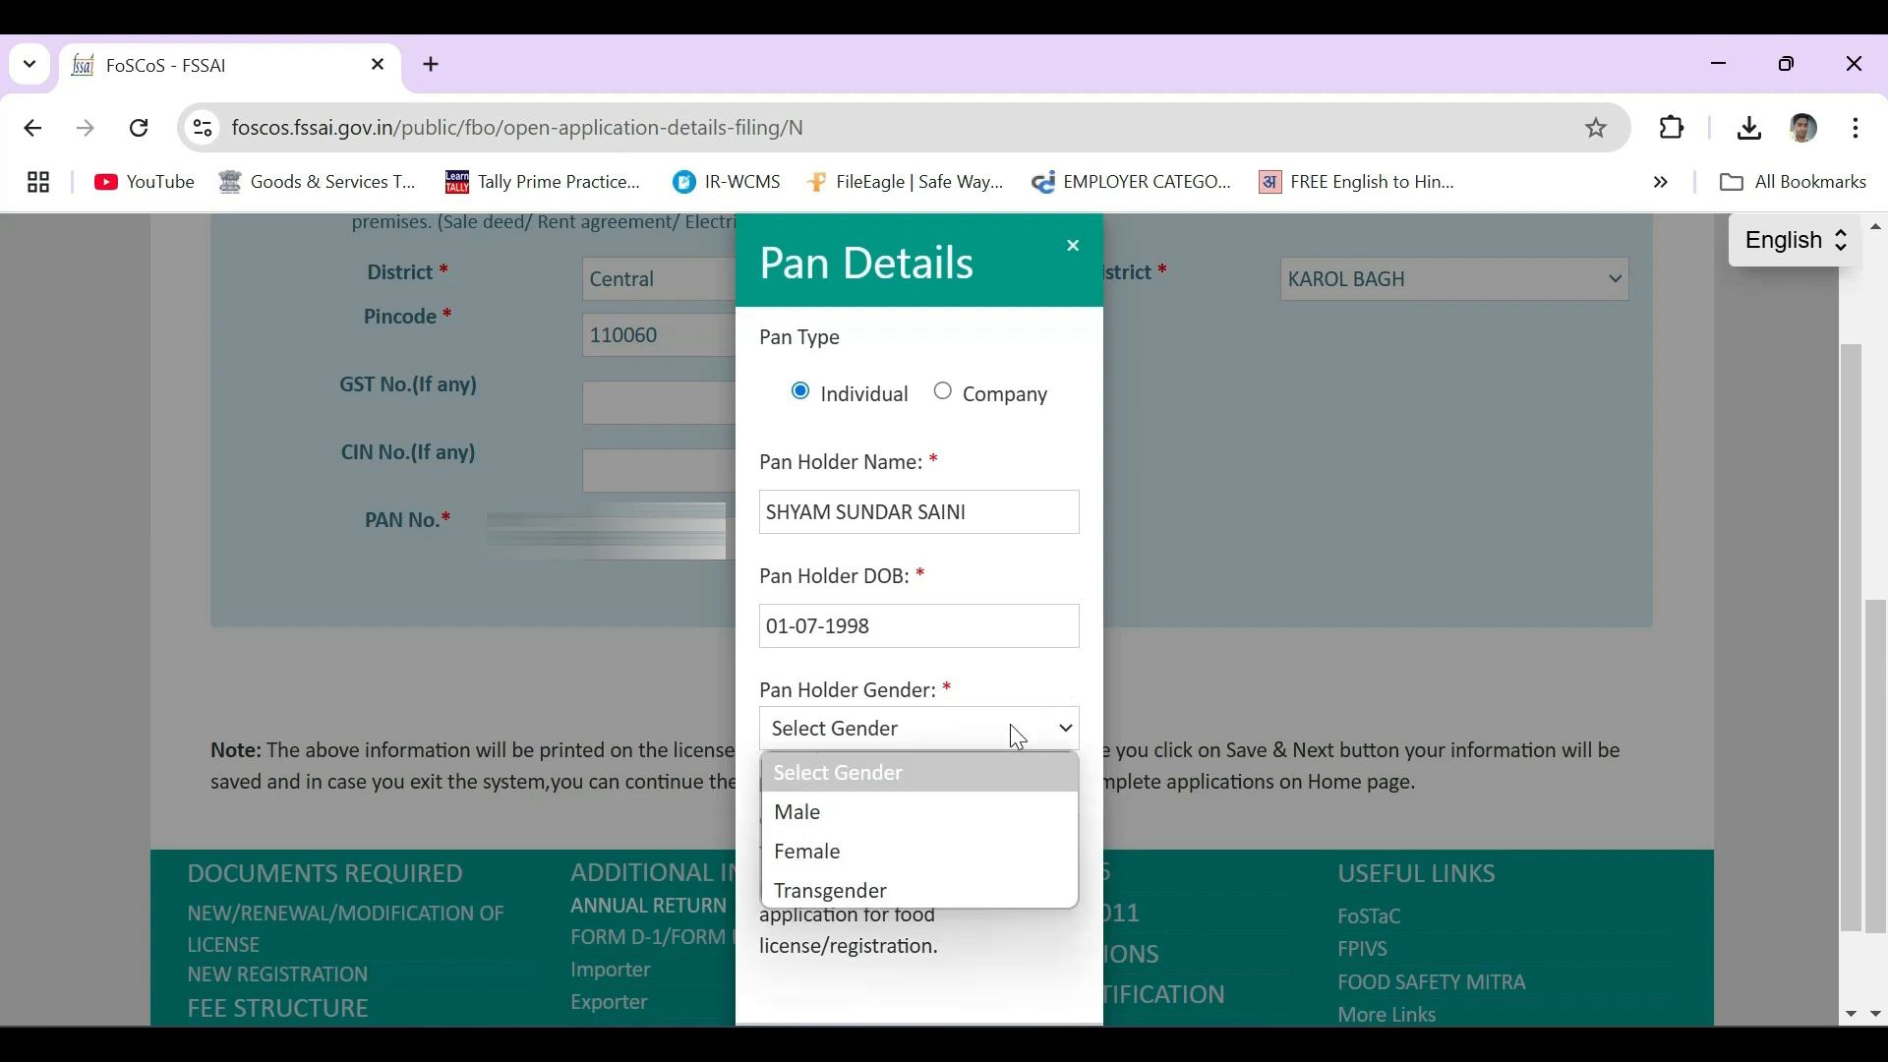
pyautogui.click(937, 812)
pyautogui.click(769, 785)
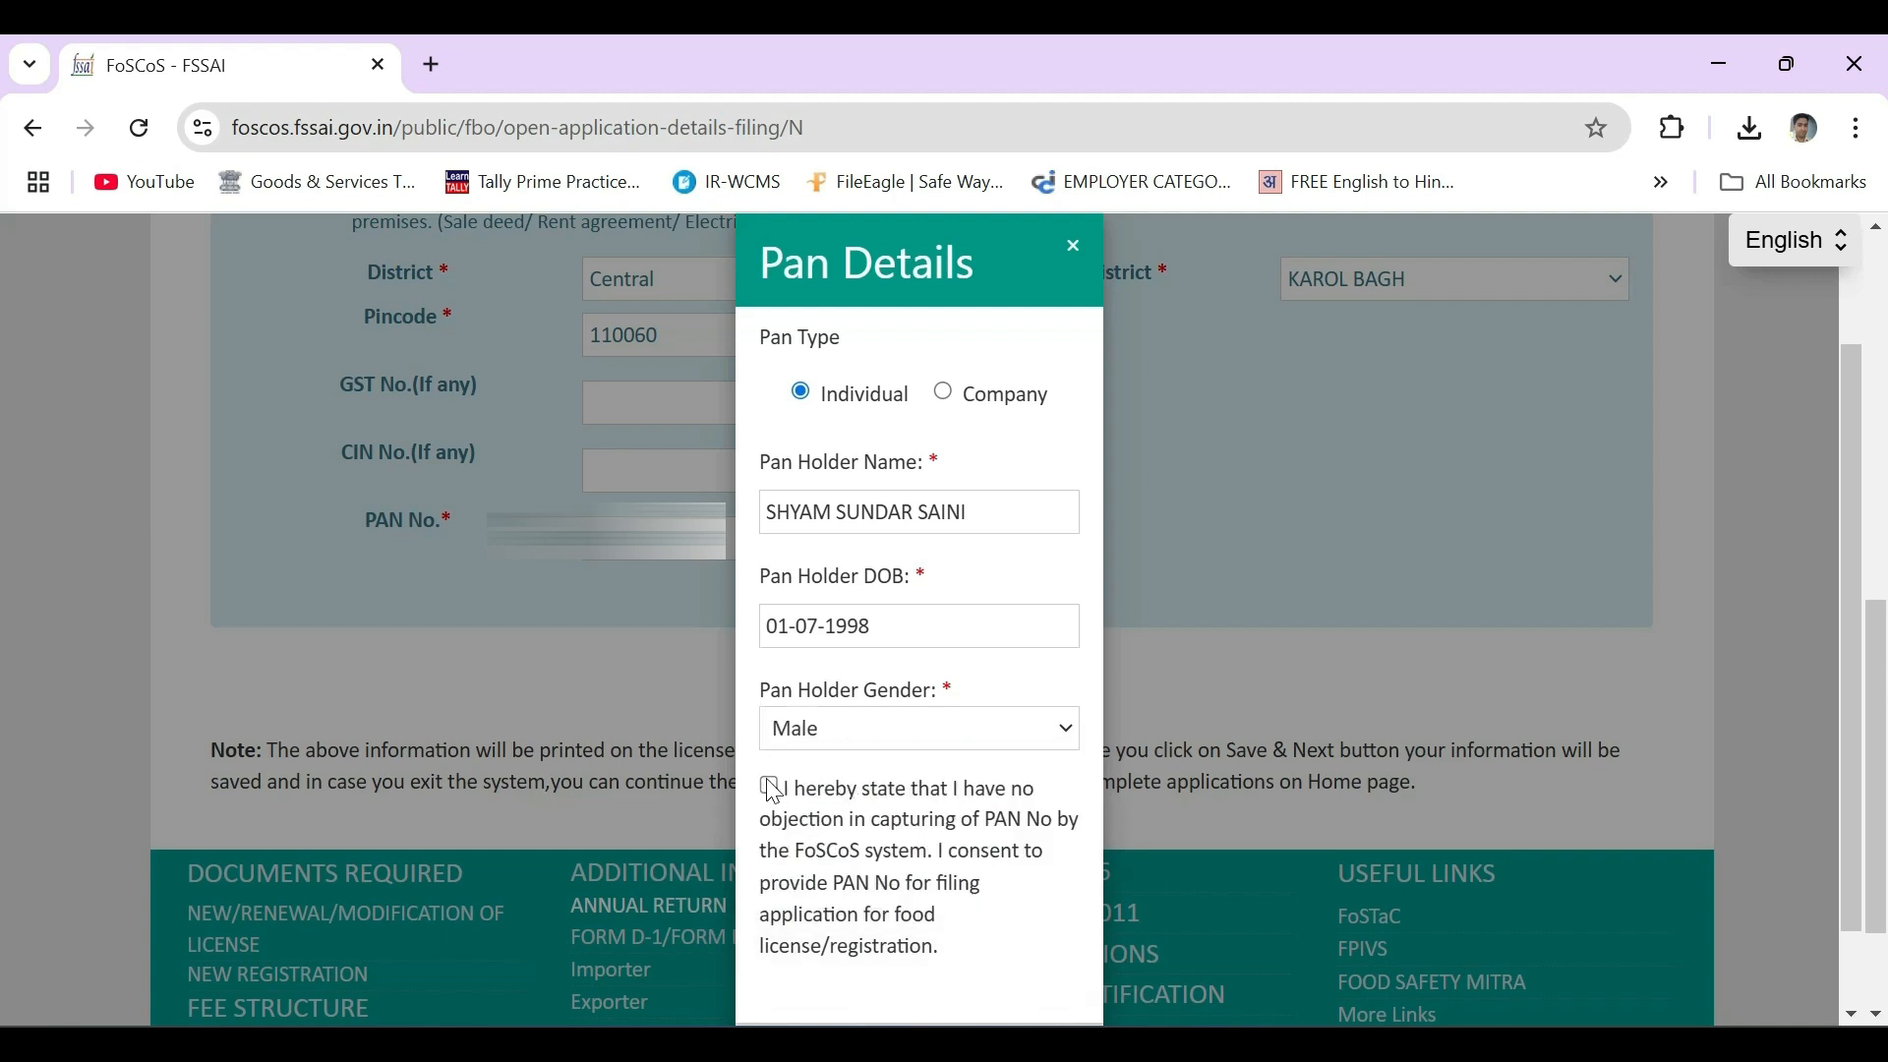
pyautogui.scroll(-1, 1095, 801)
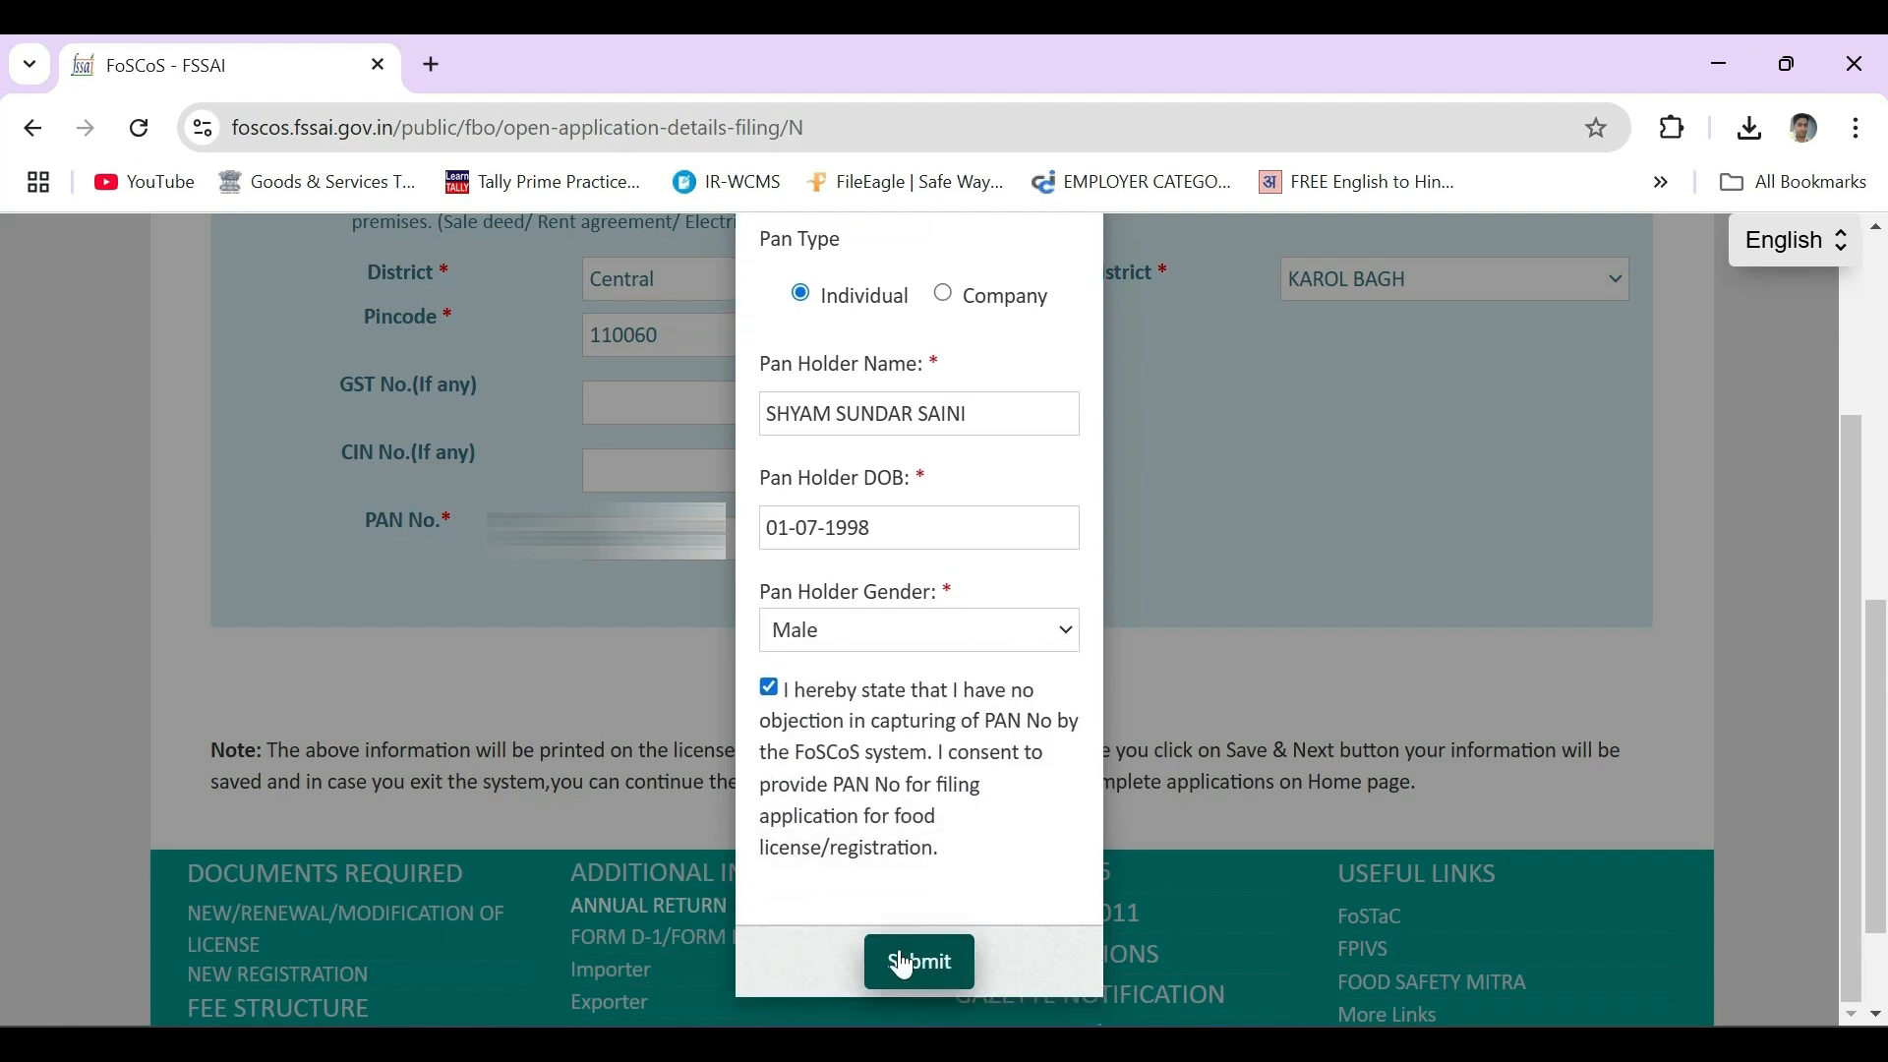
pyautogui.click(906, 964)
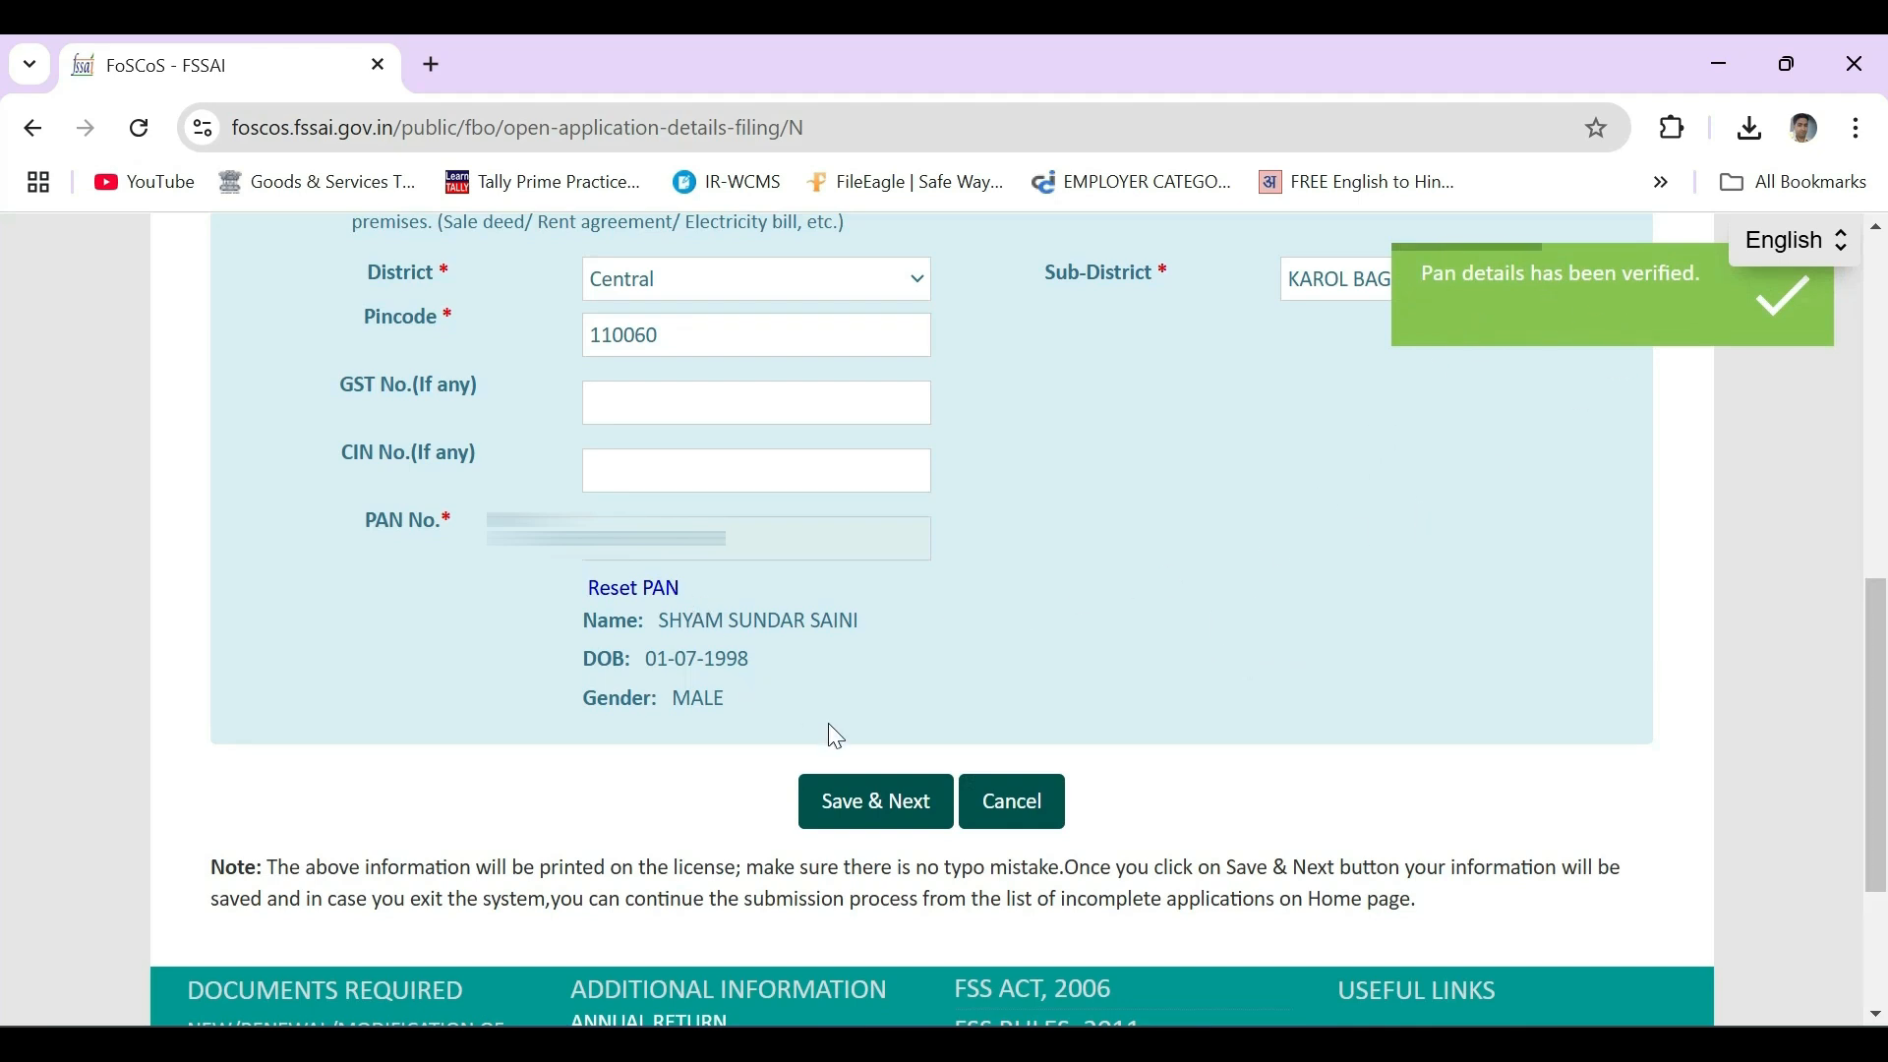
# - Save the premises details and confirm the red premise location marker on the map
pyautogui.click(875, 804)
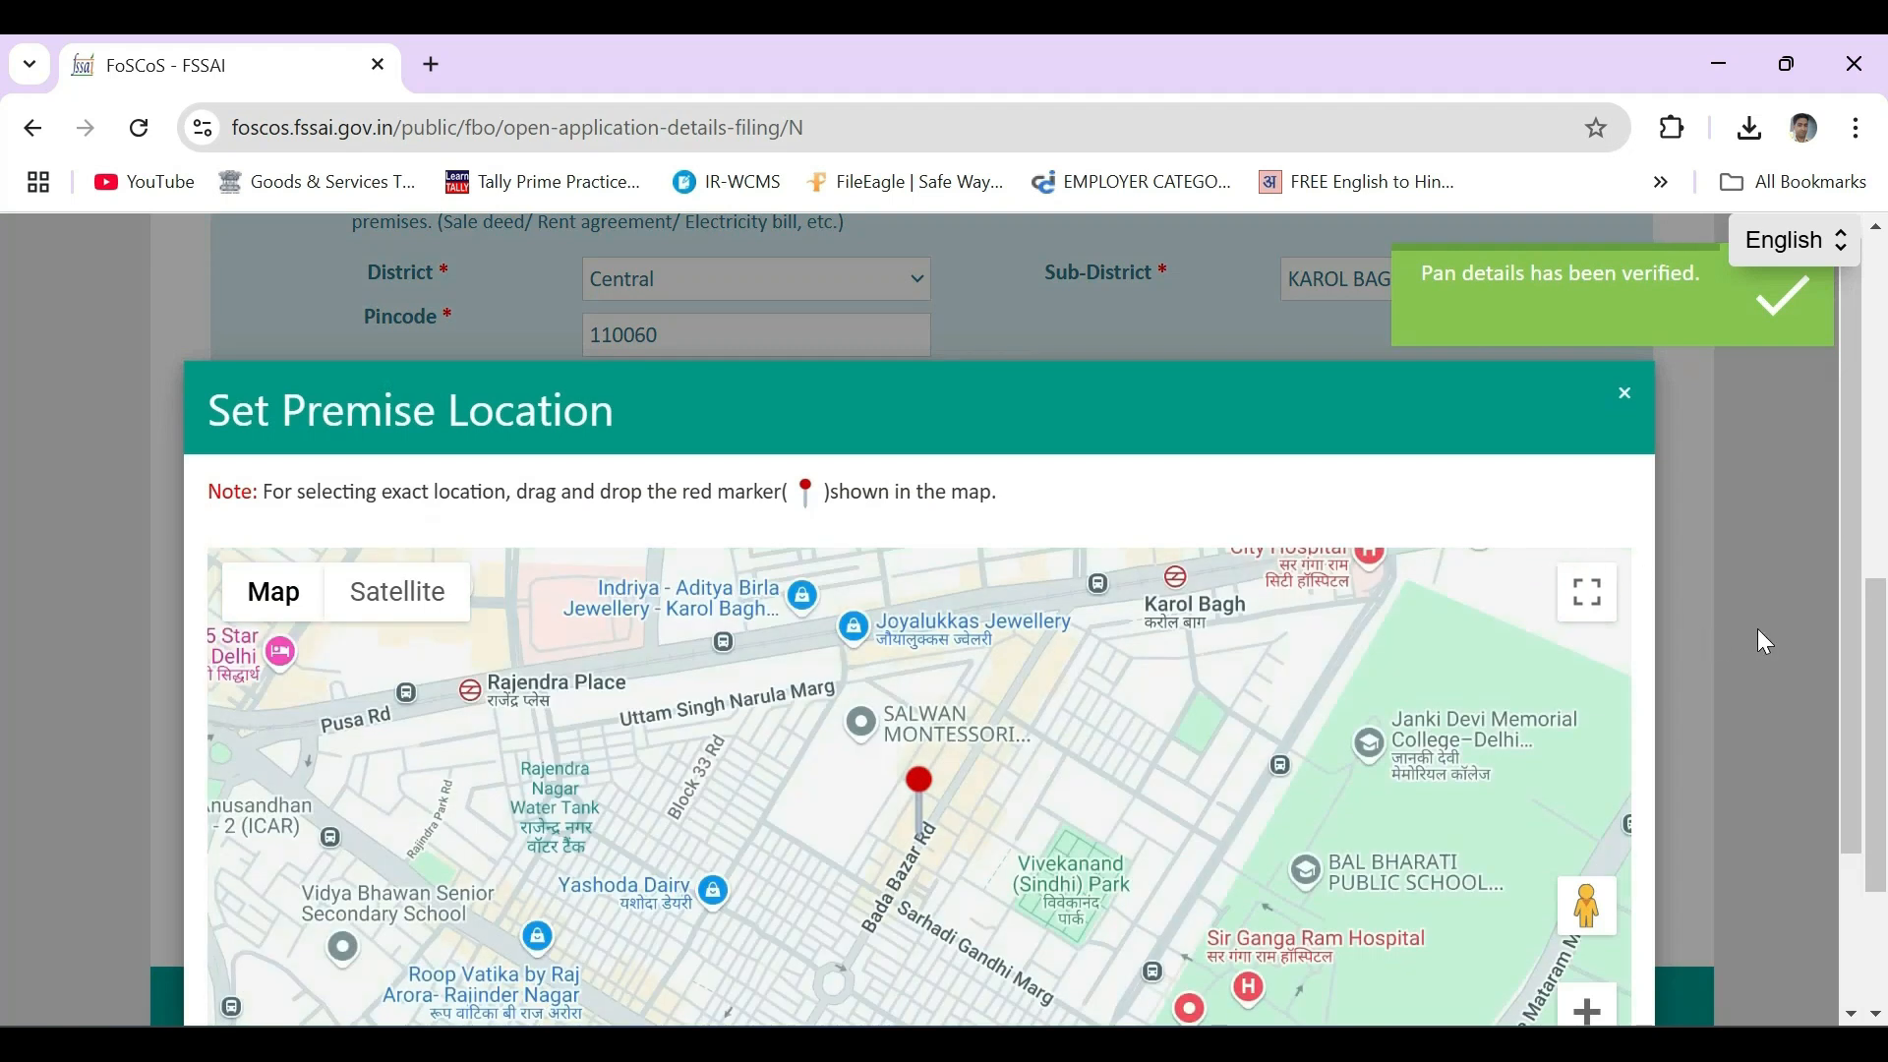
pyautogui.scroll(-2, 1768, 642)
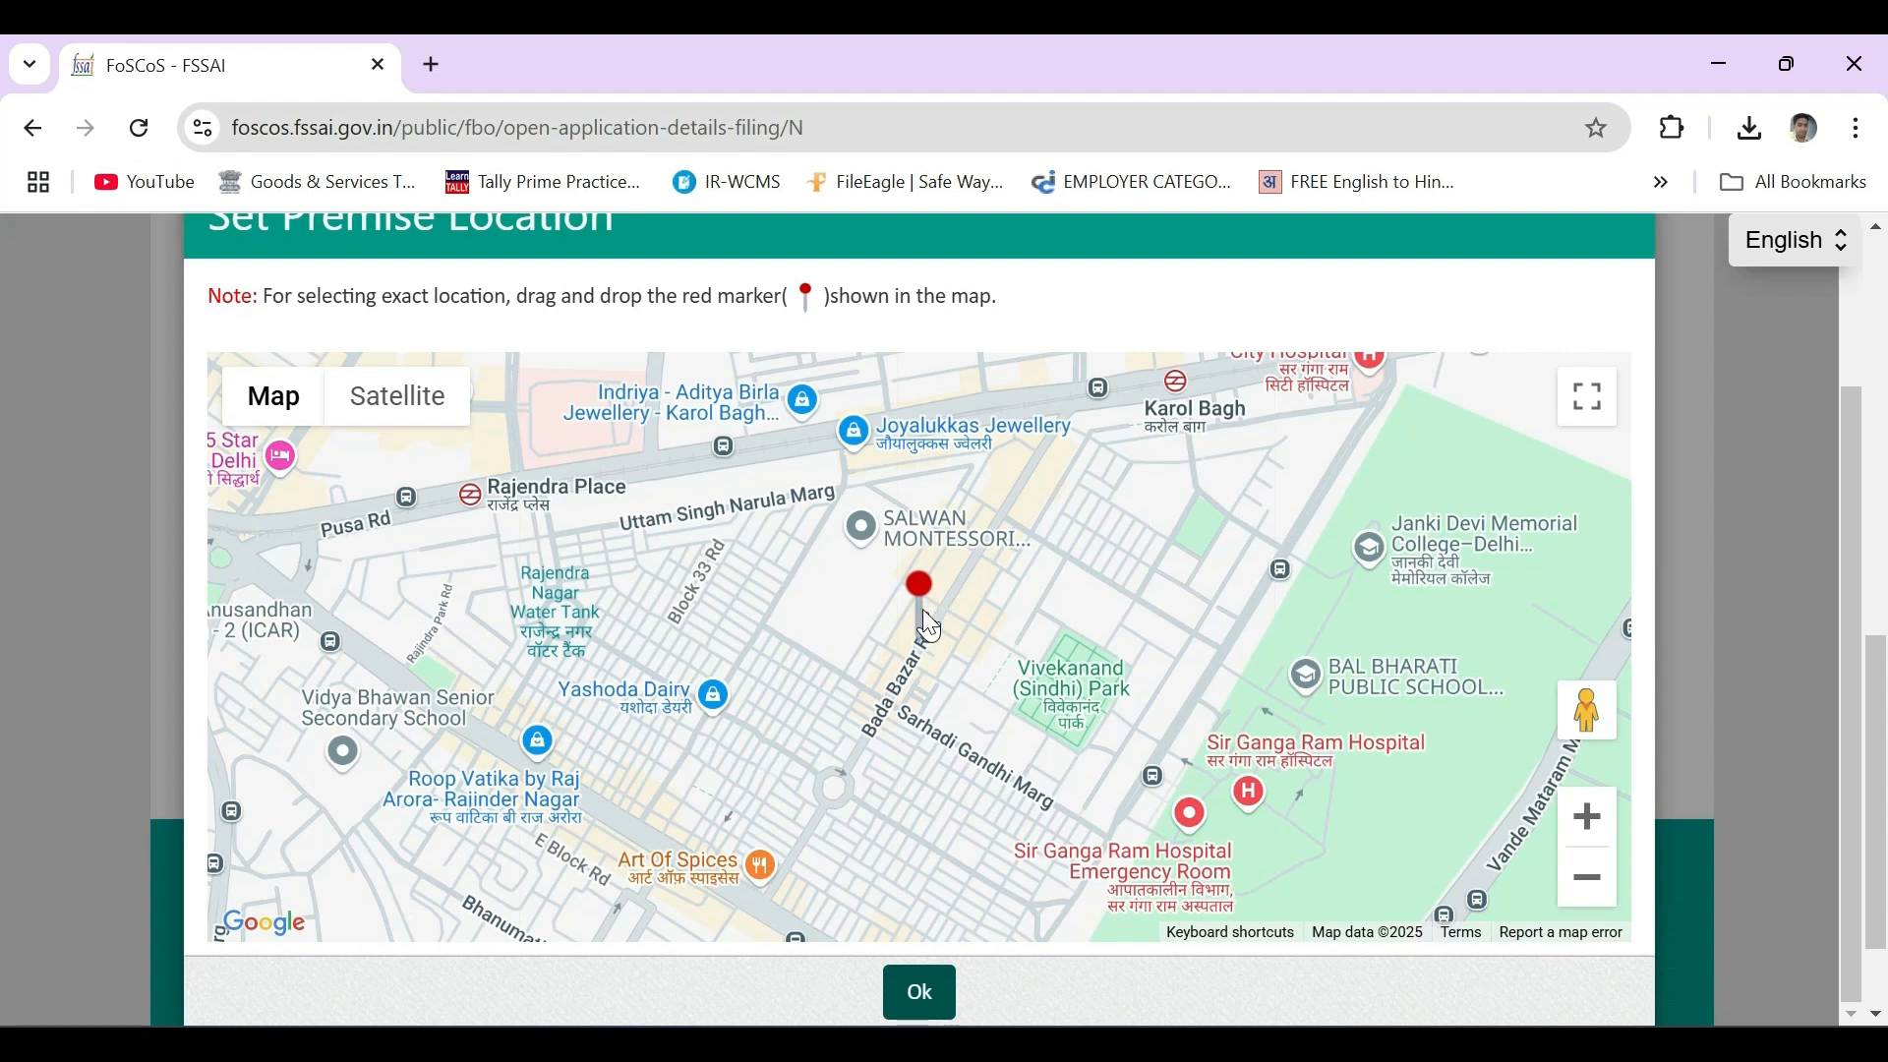
pyautogui.click(930, 1013)
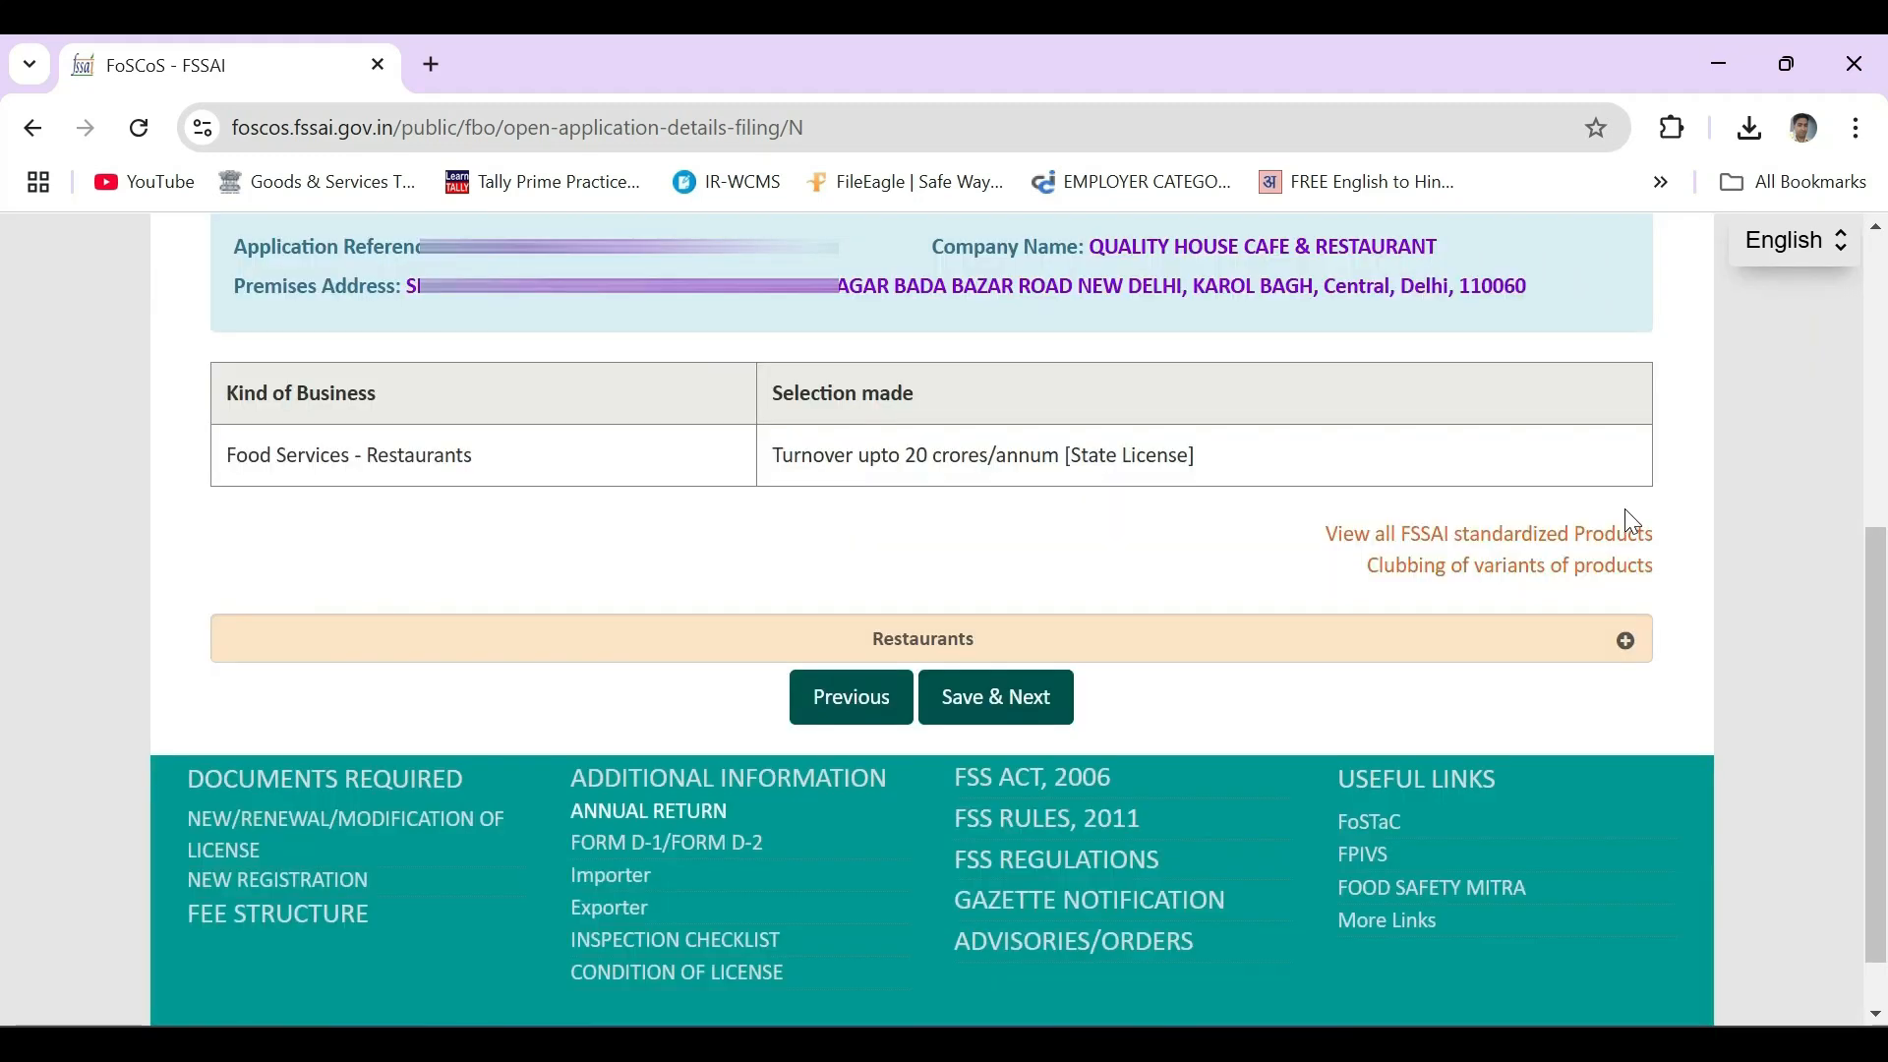
# - Expand the Restaurants product row and bring up the Select Food Category list
pyautogui.click(1625, 641)
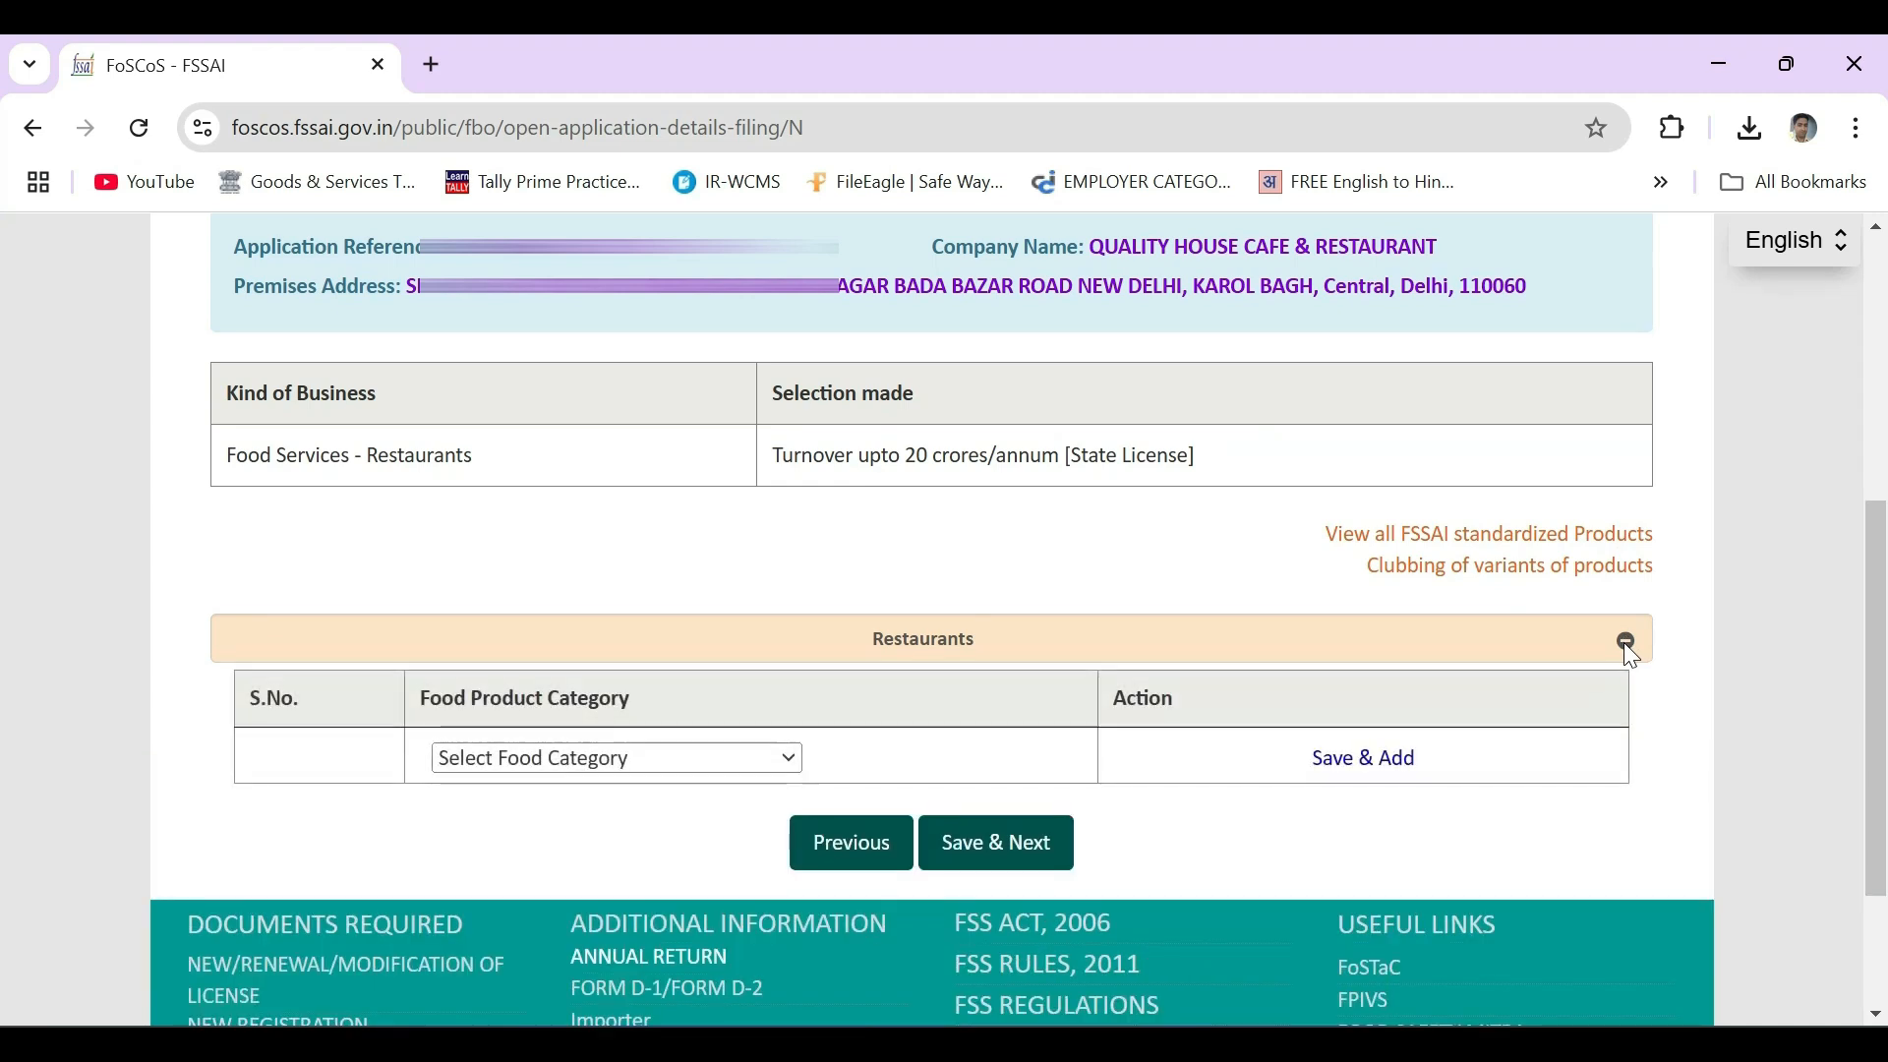
pyautogui.click(773, 762)
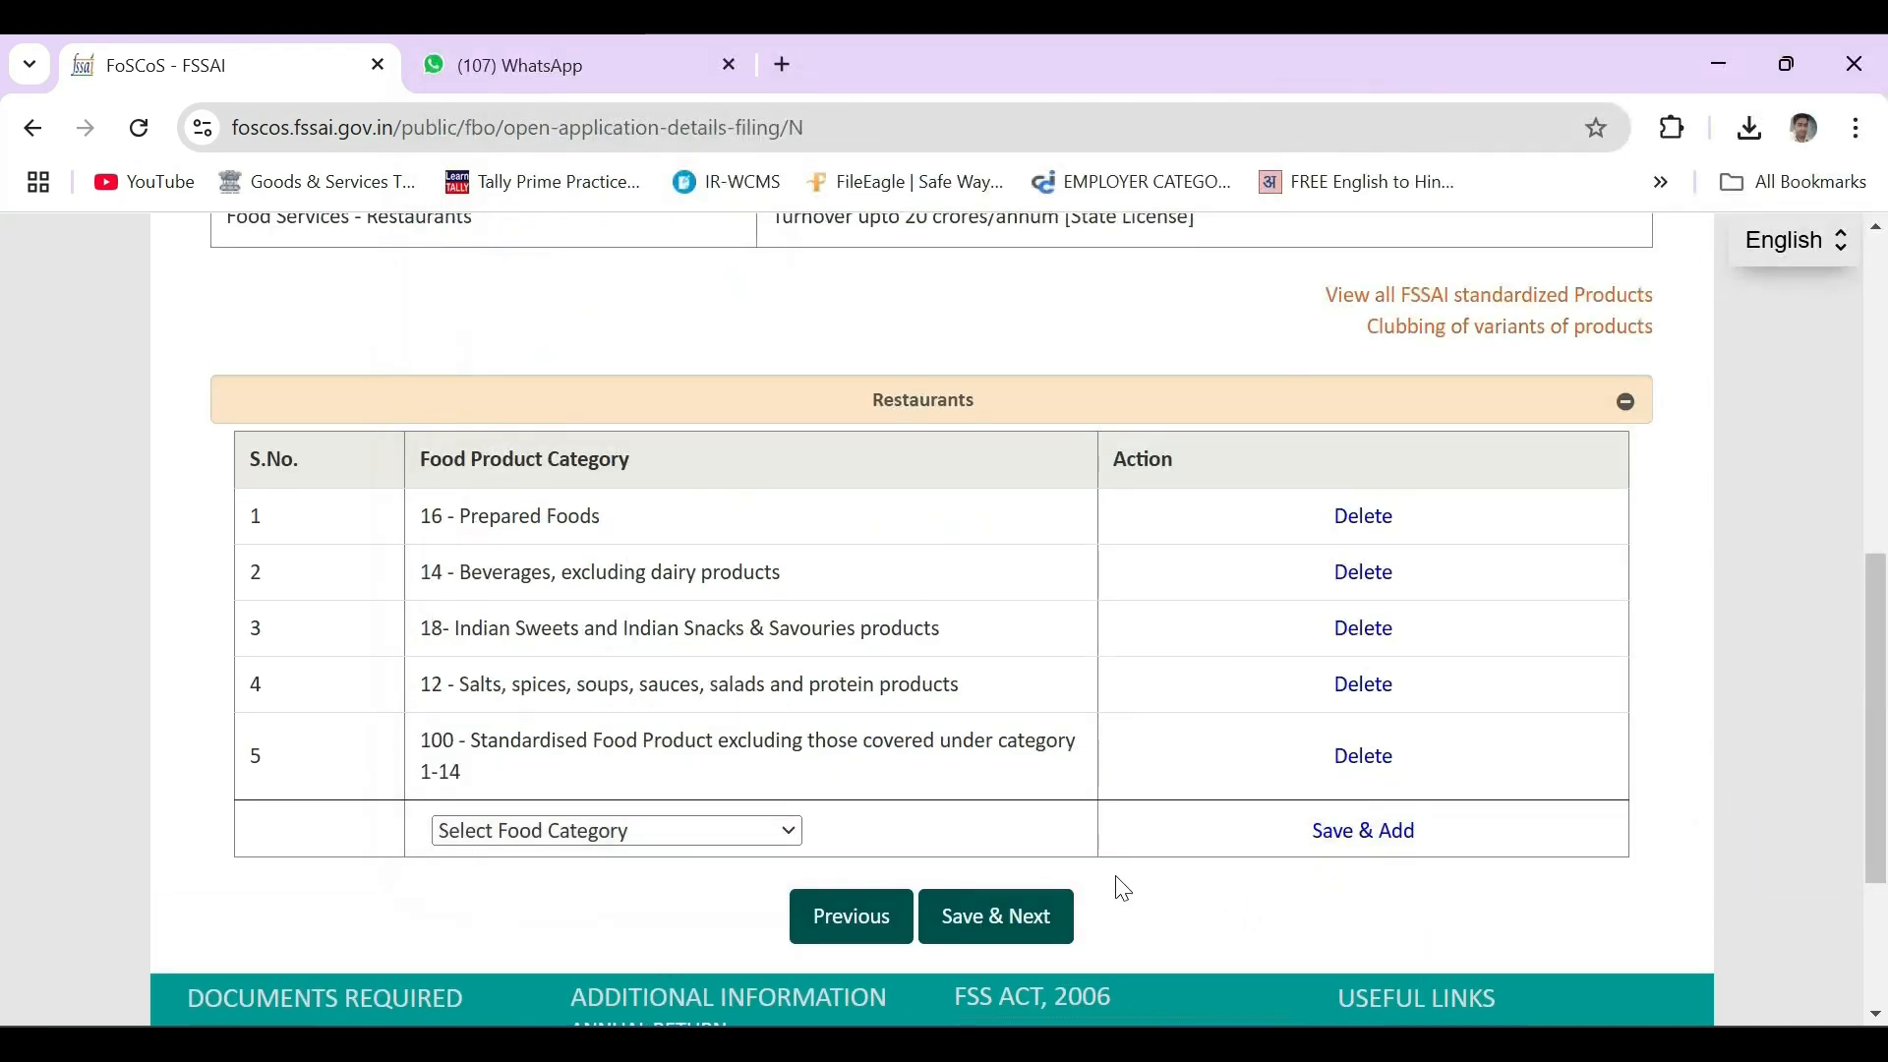
# - Save the Restaurants food category selection and continue to Sign Up Details
pyautogui.click(1034, 920)
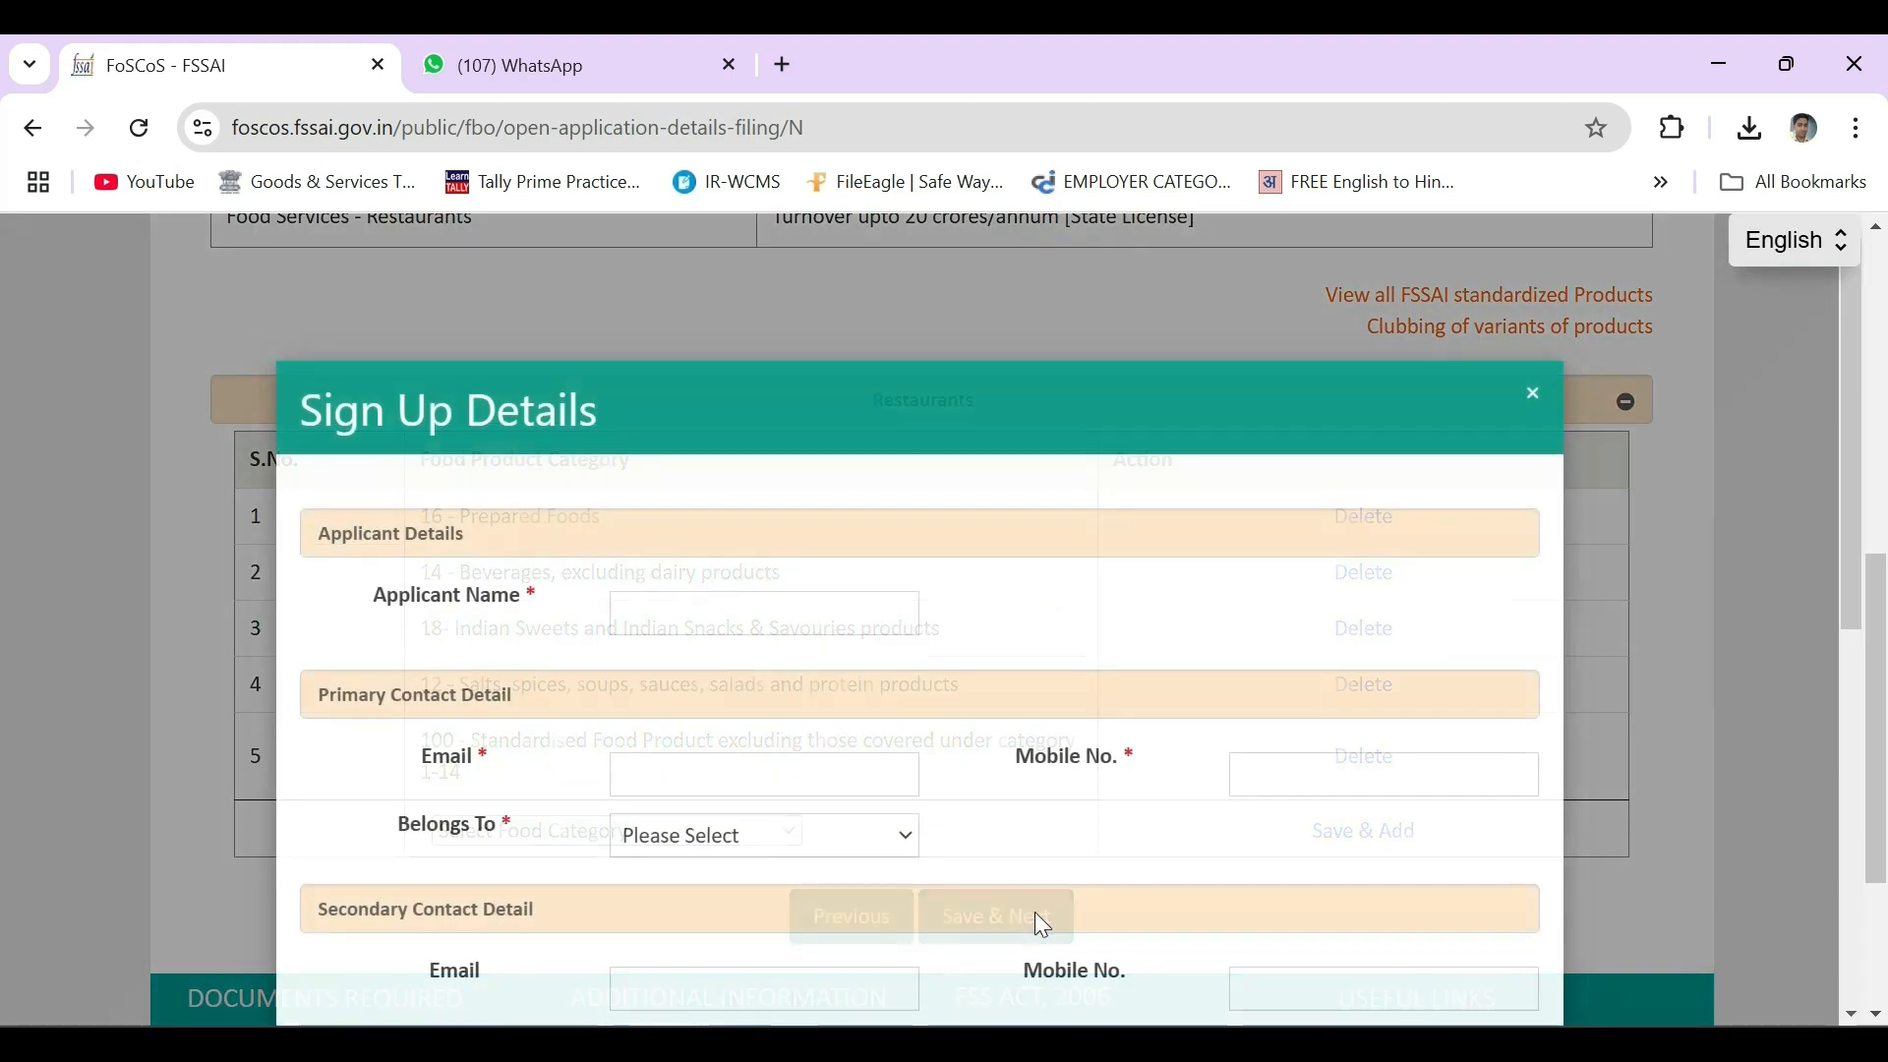
pyautogui.scroll(-3, 1045, 612)
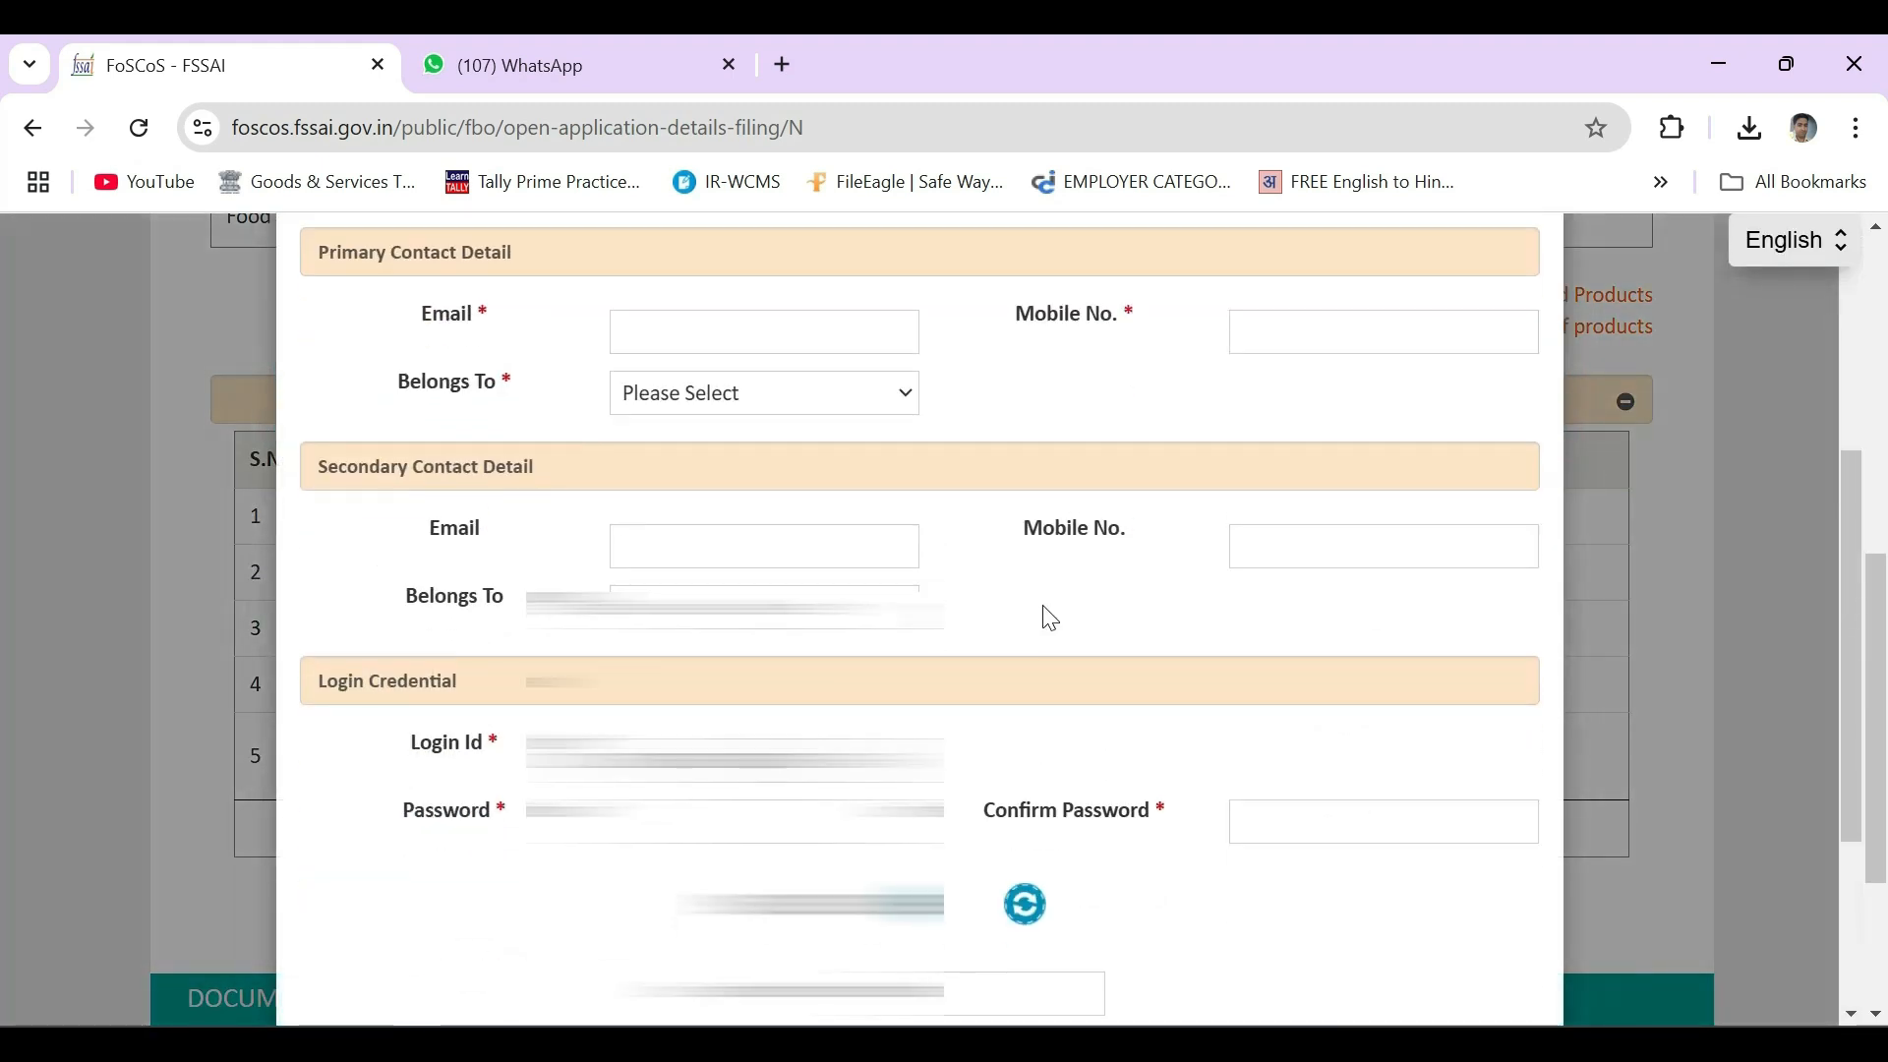
pyautogui.scroll(1, 1049, 618)
pyautogui.scroll(2, 1047, 615)
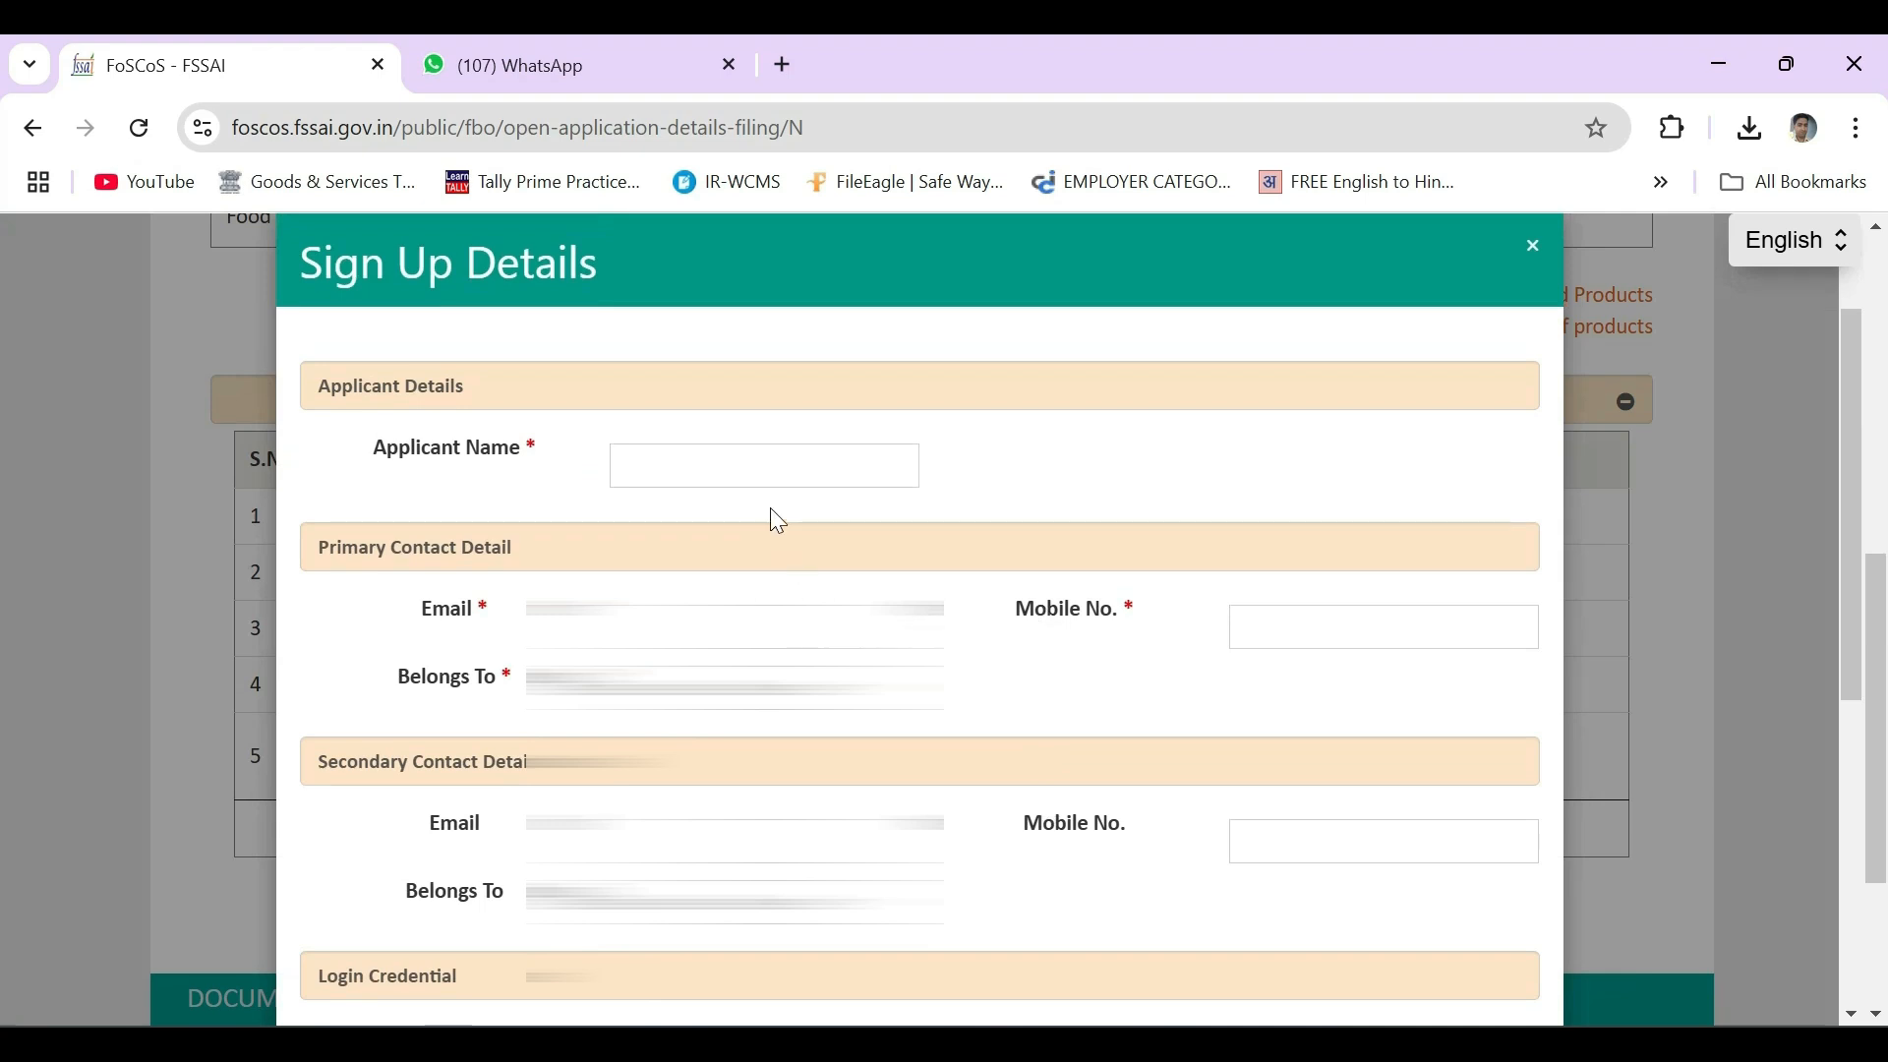
# - Fill in the applicant's full name, contact details, password pair and captcha
pyautogui.click(767, 466)
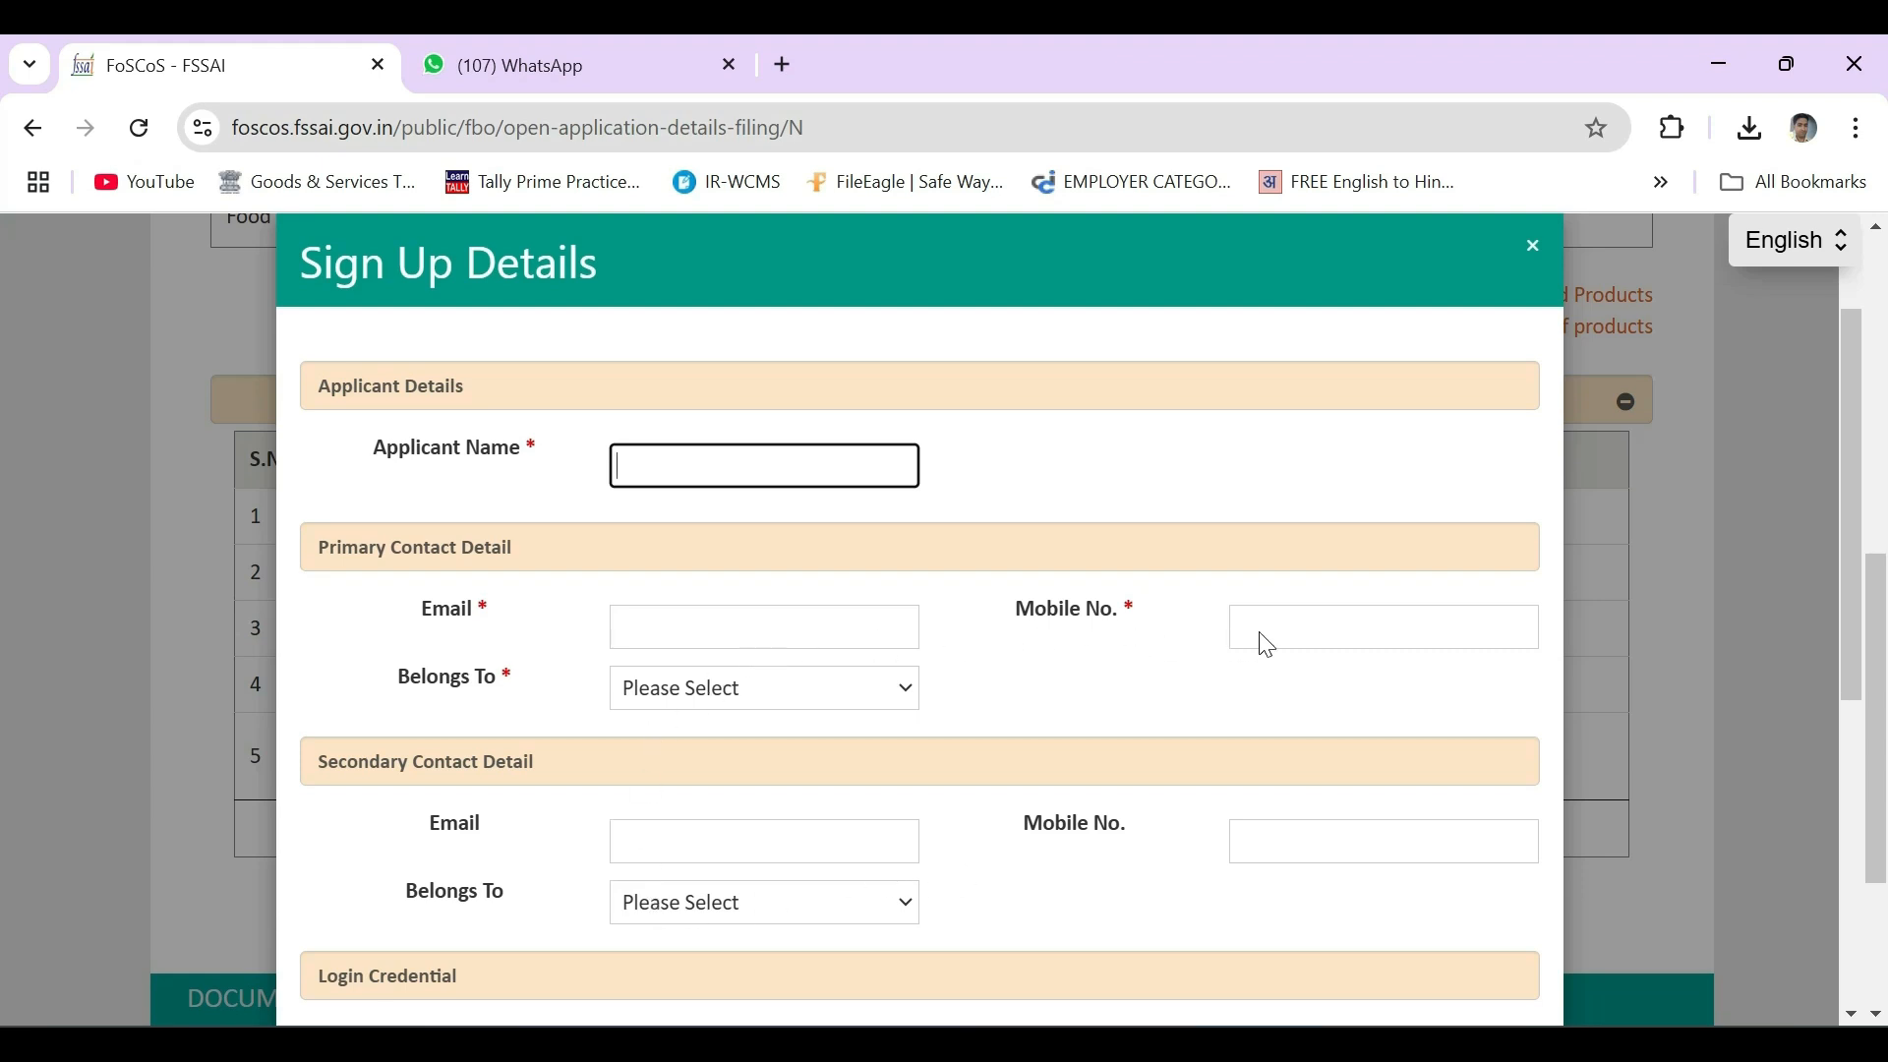
pyautogui.press('Tab')
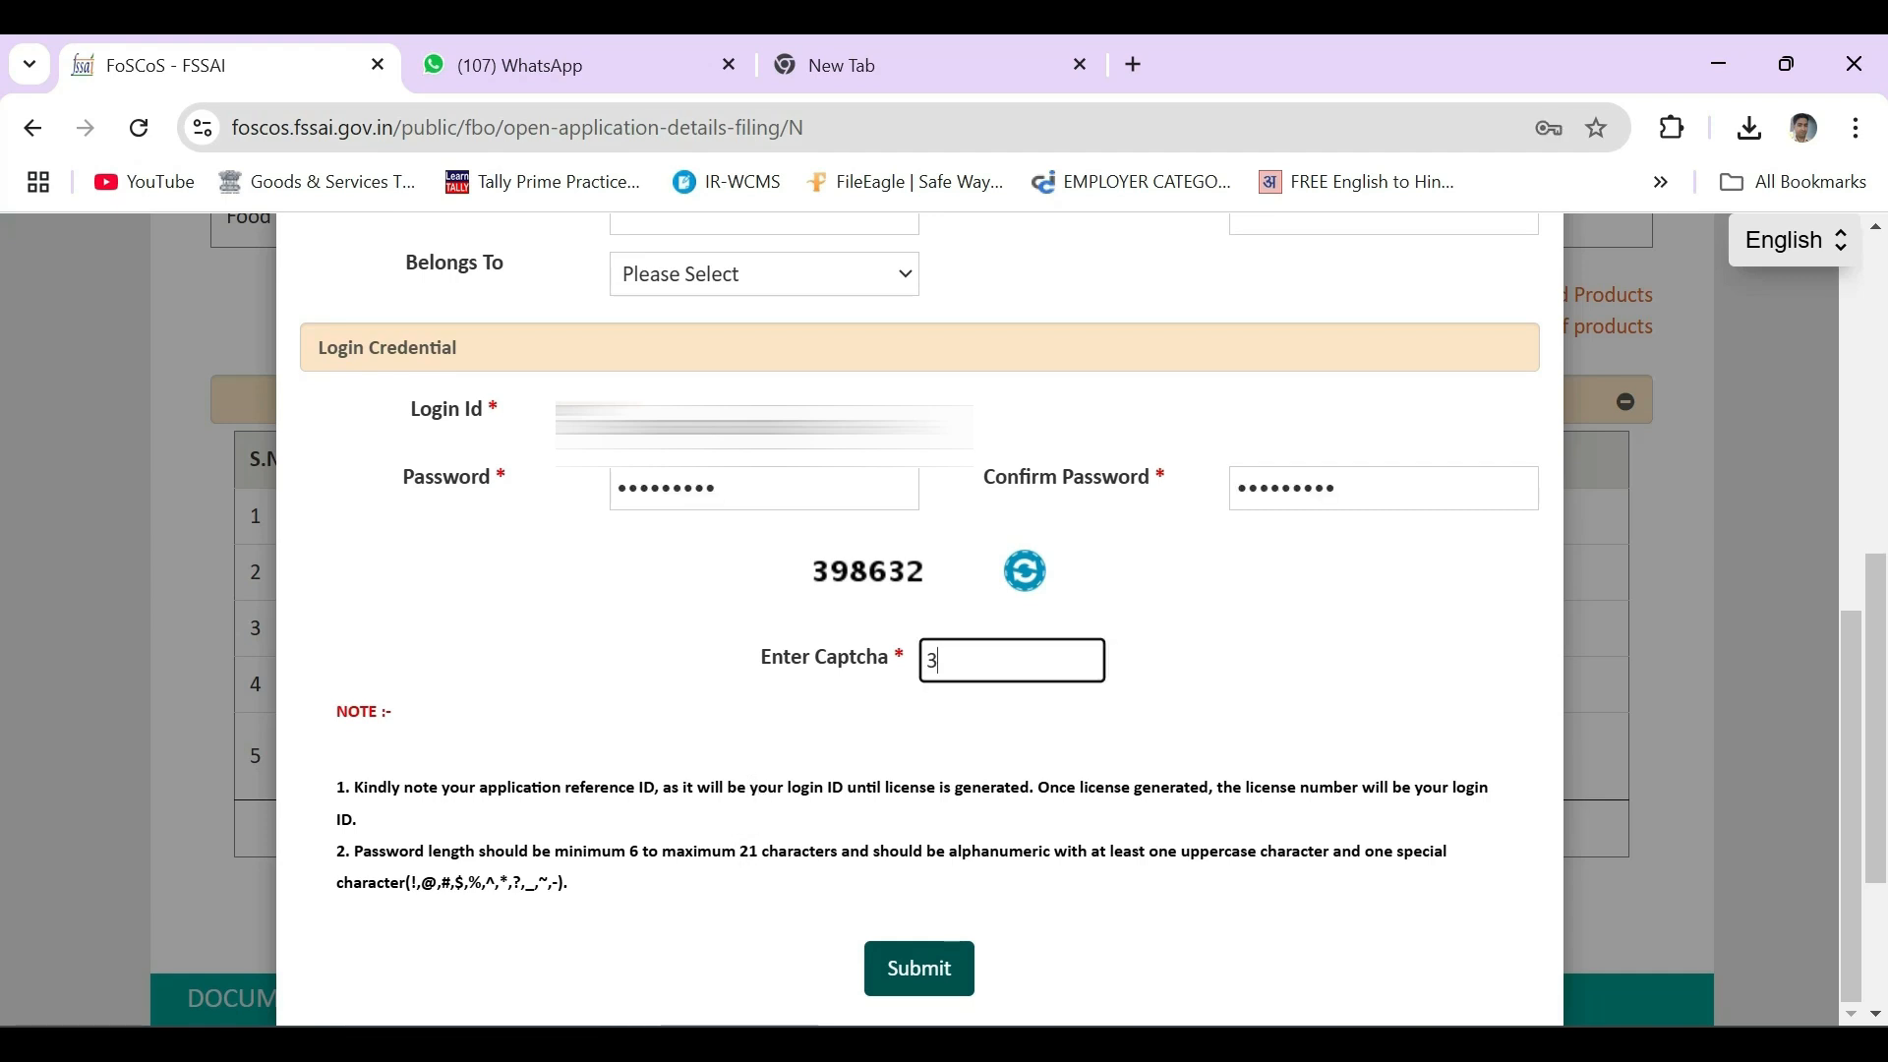
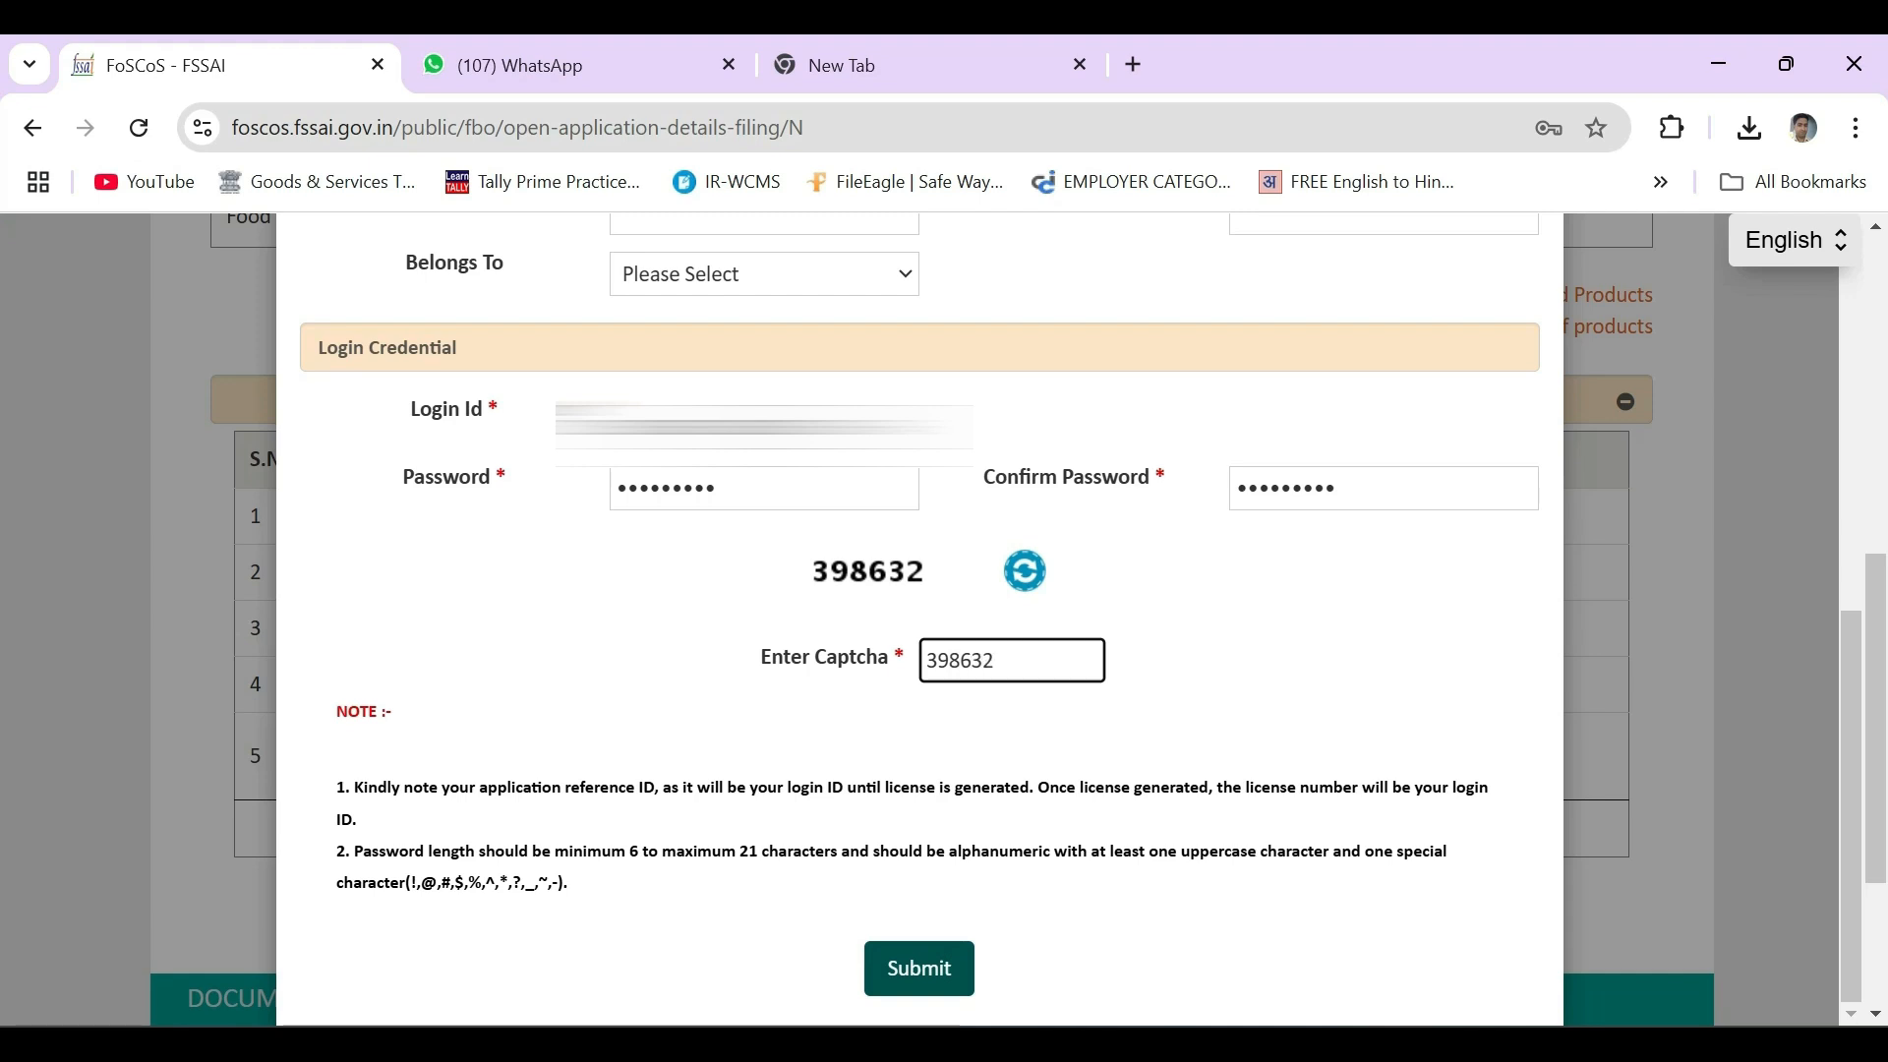
# - Submit the sign-up, enter the mobile verification code, and acknowledge the success message
pyautogui.click(934, 976)
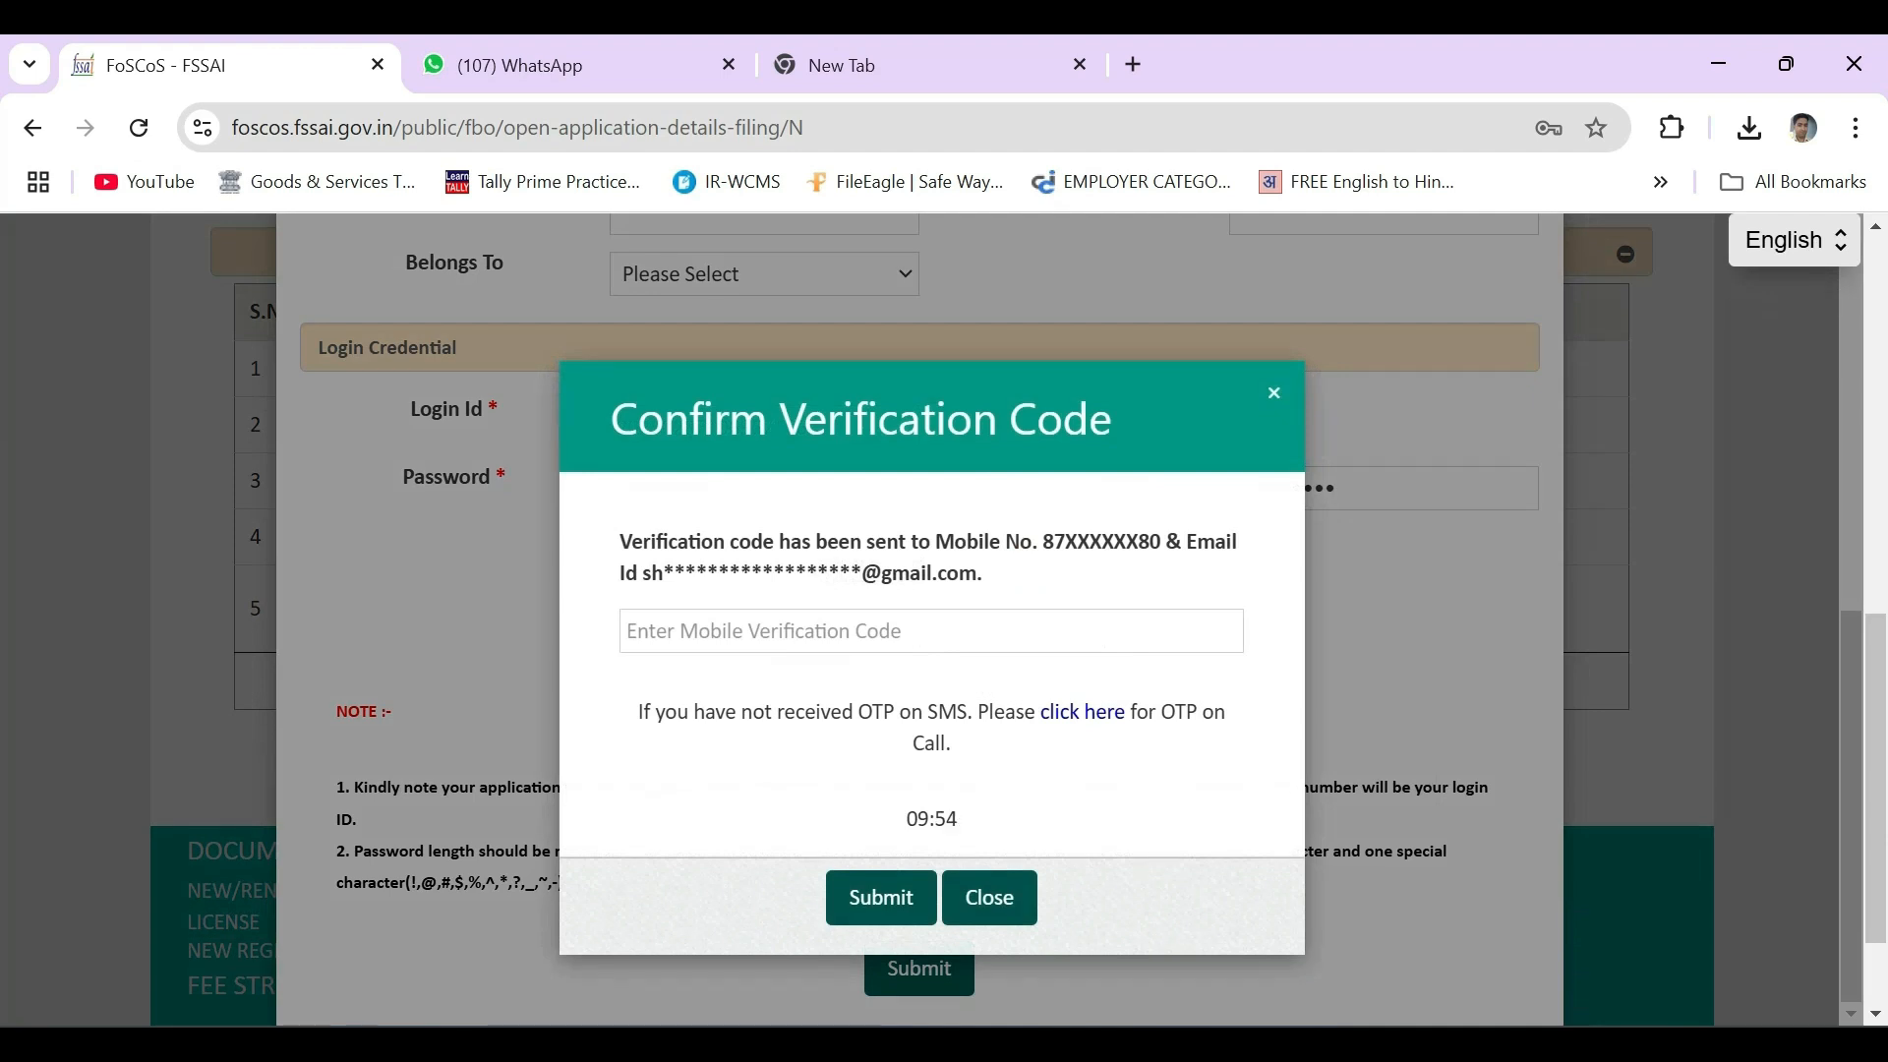
pyautogui.click(931, 631)
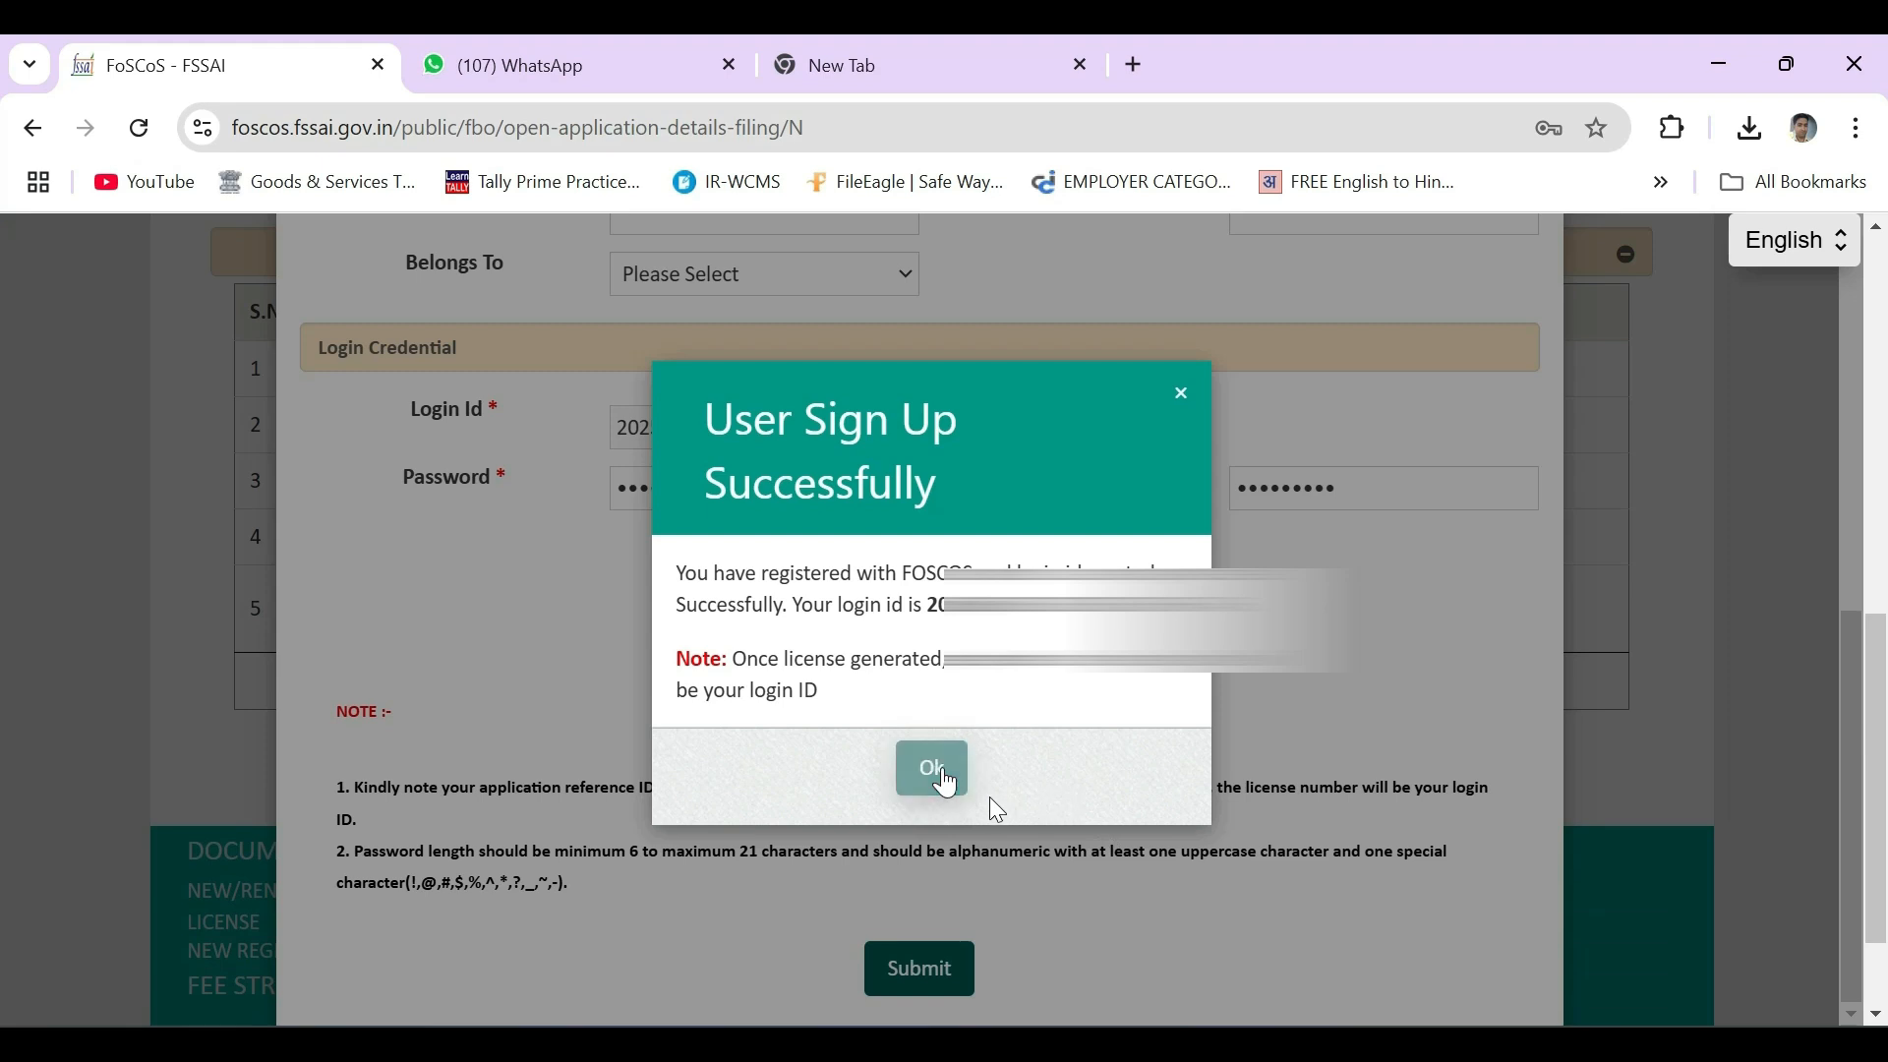
pyautogui.click(960, 783)
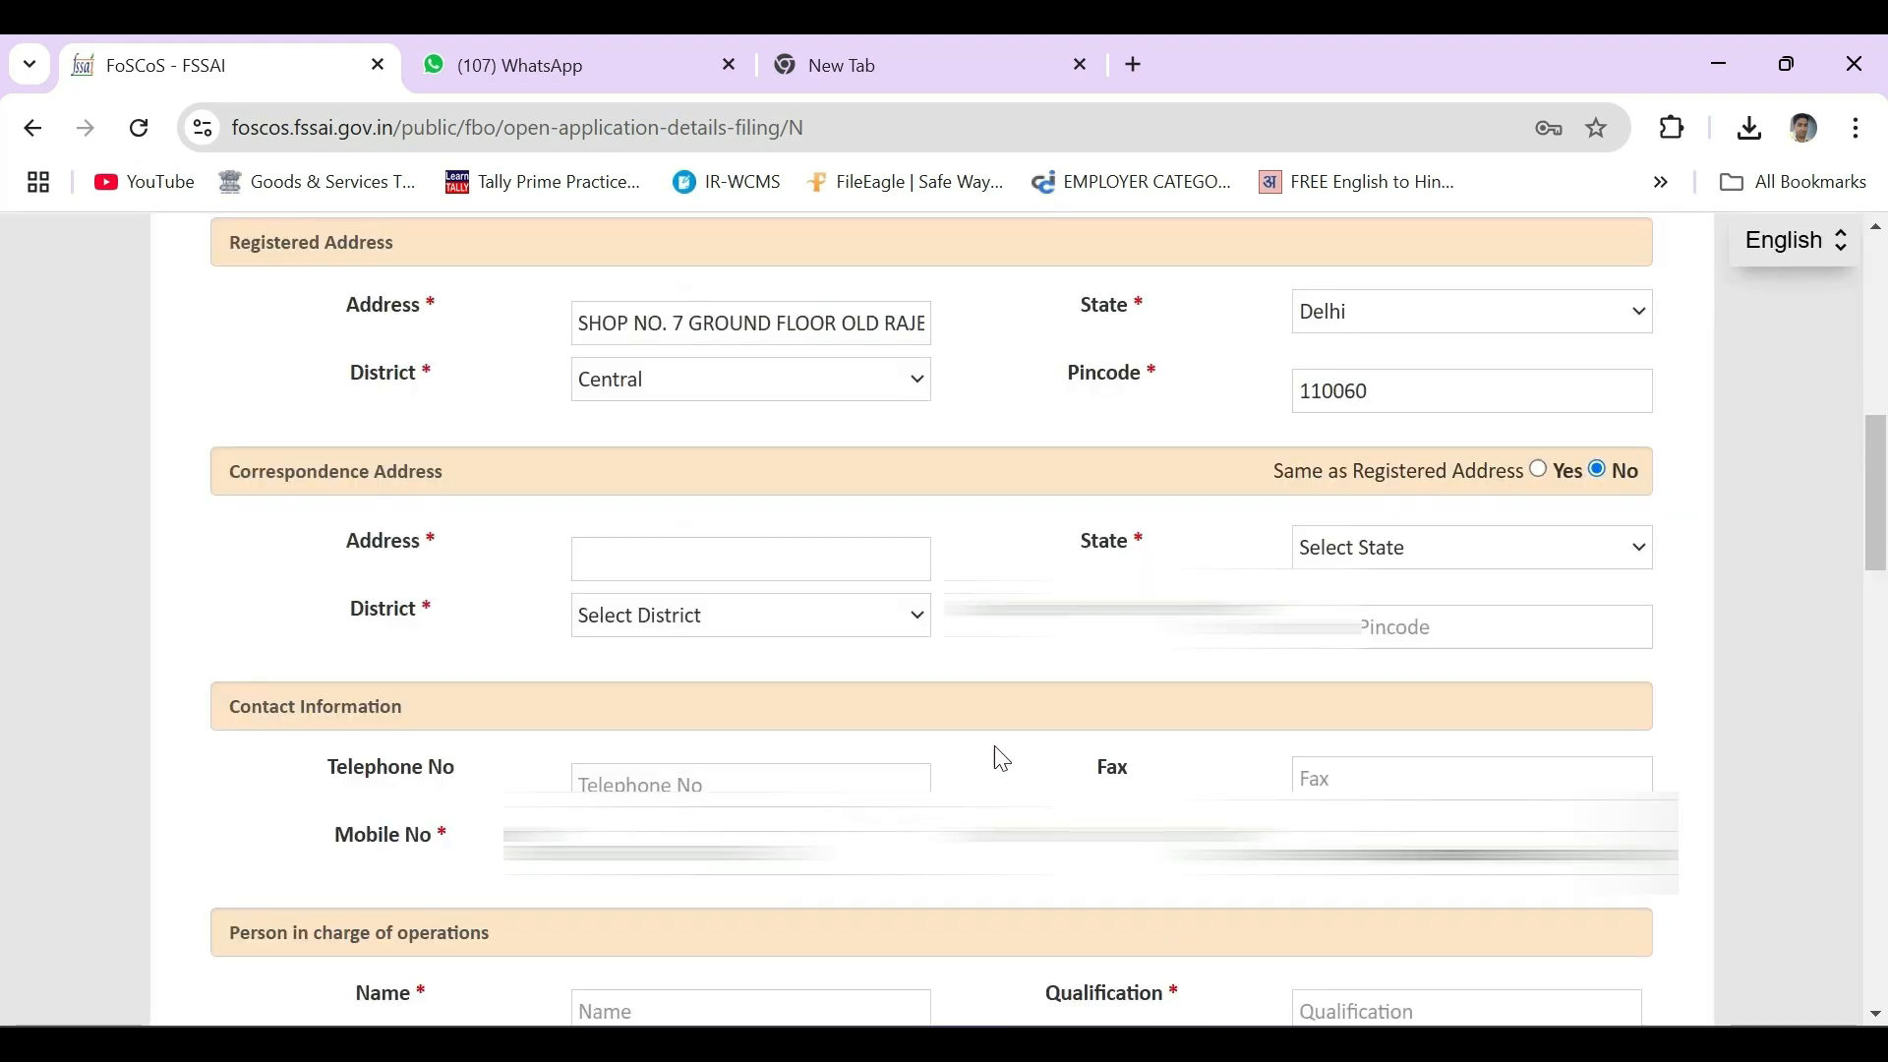
# - Set the licence period to 1 year (fee Rs.2000)
pyautogui.scroll(6, 1002, 759)
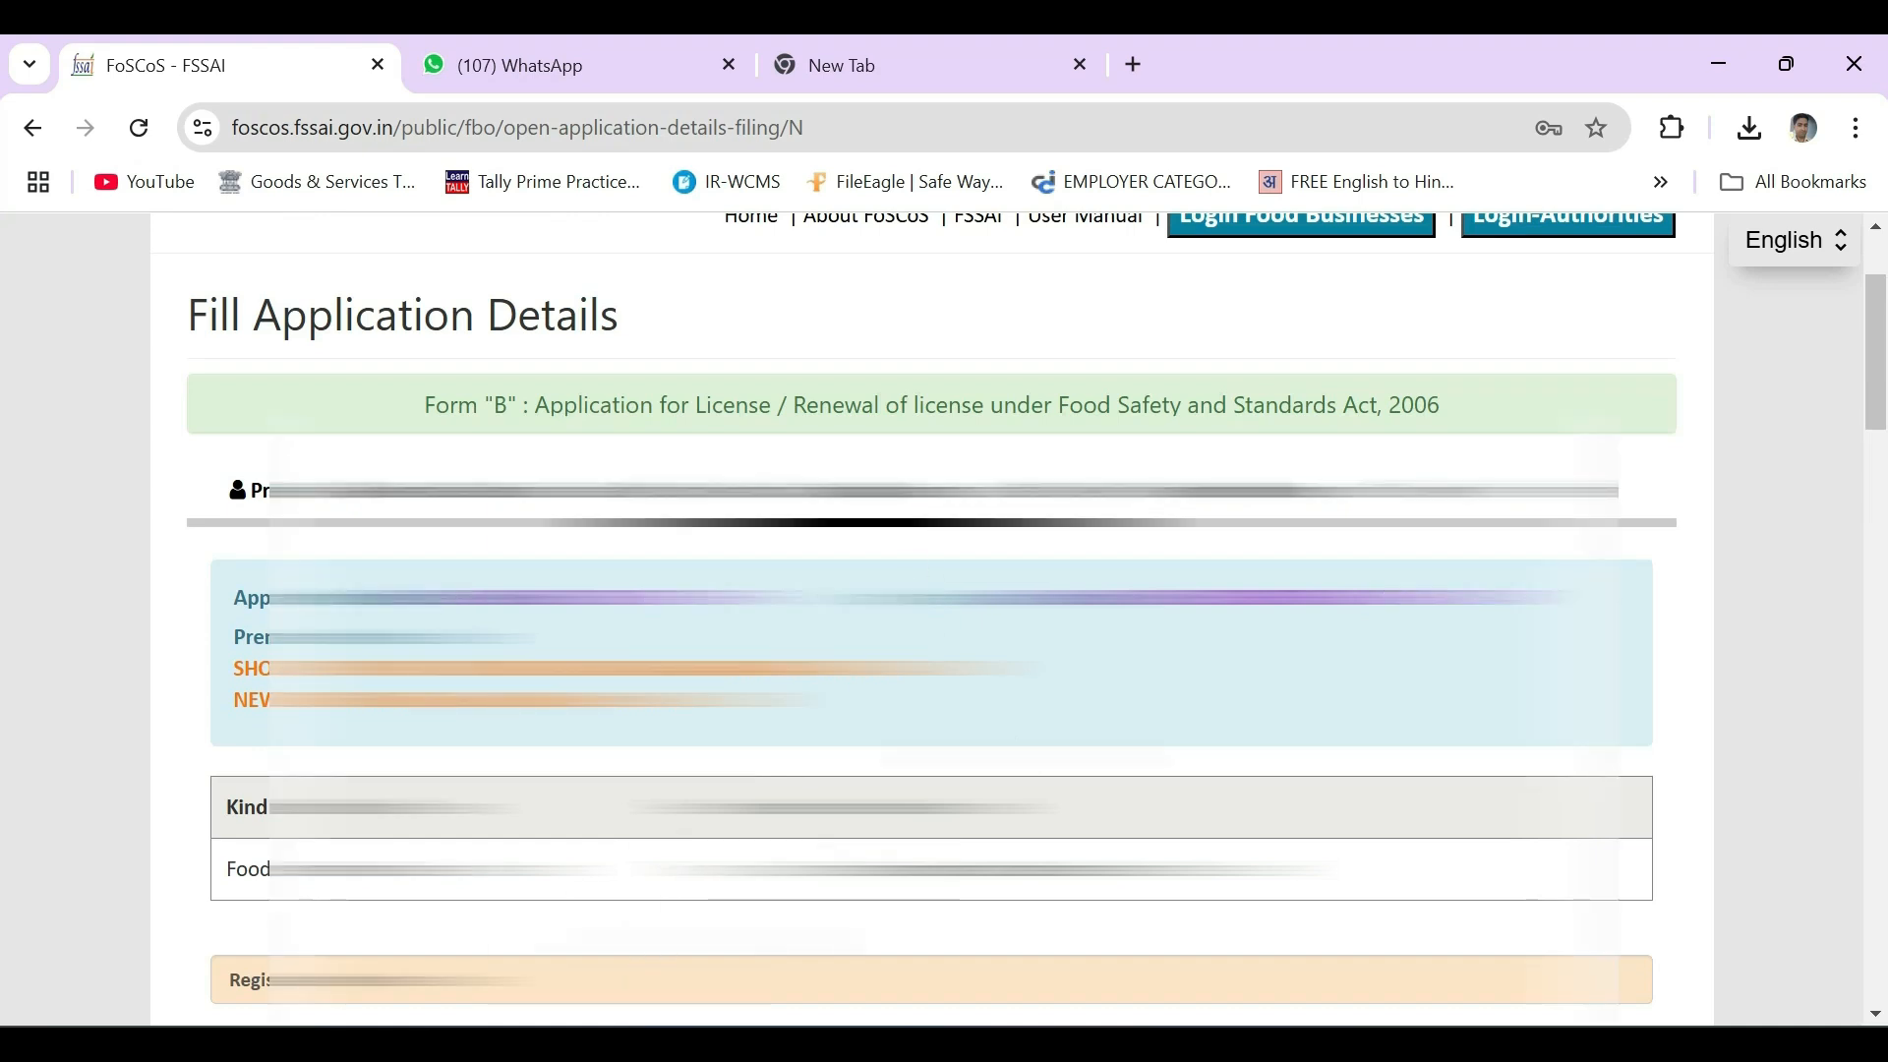
pyautogui.scroll(-5, 1044, 619)
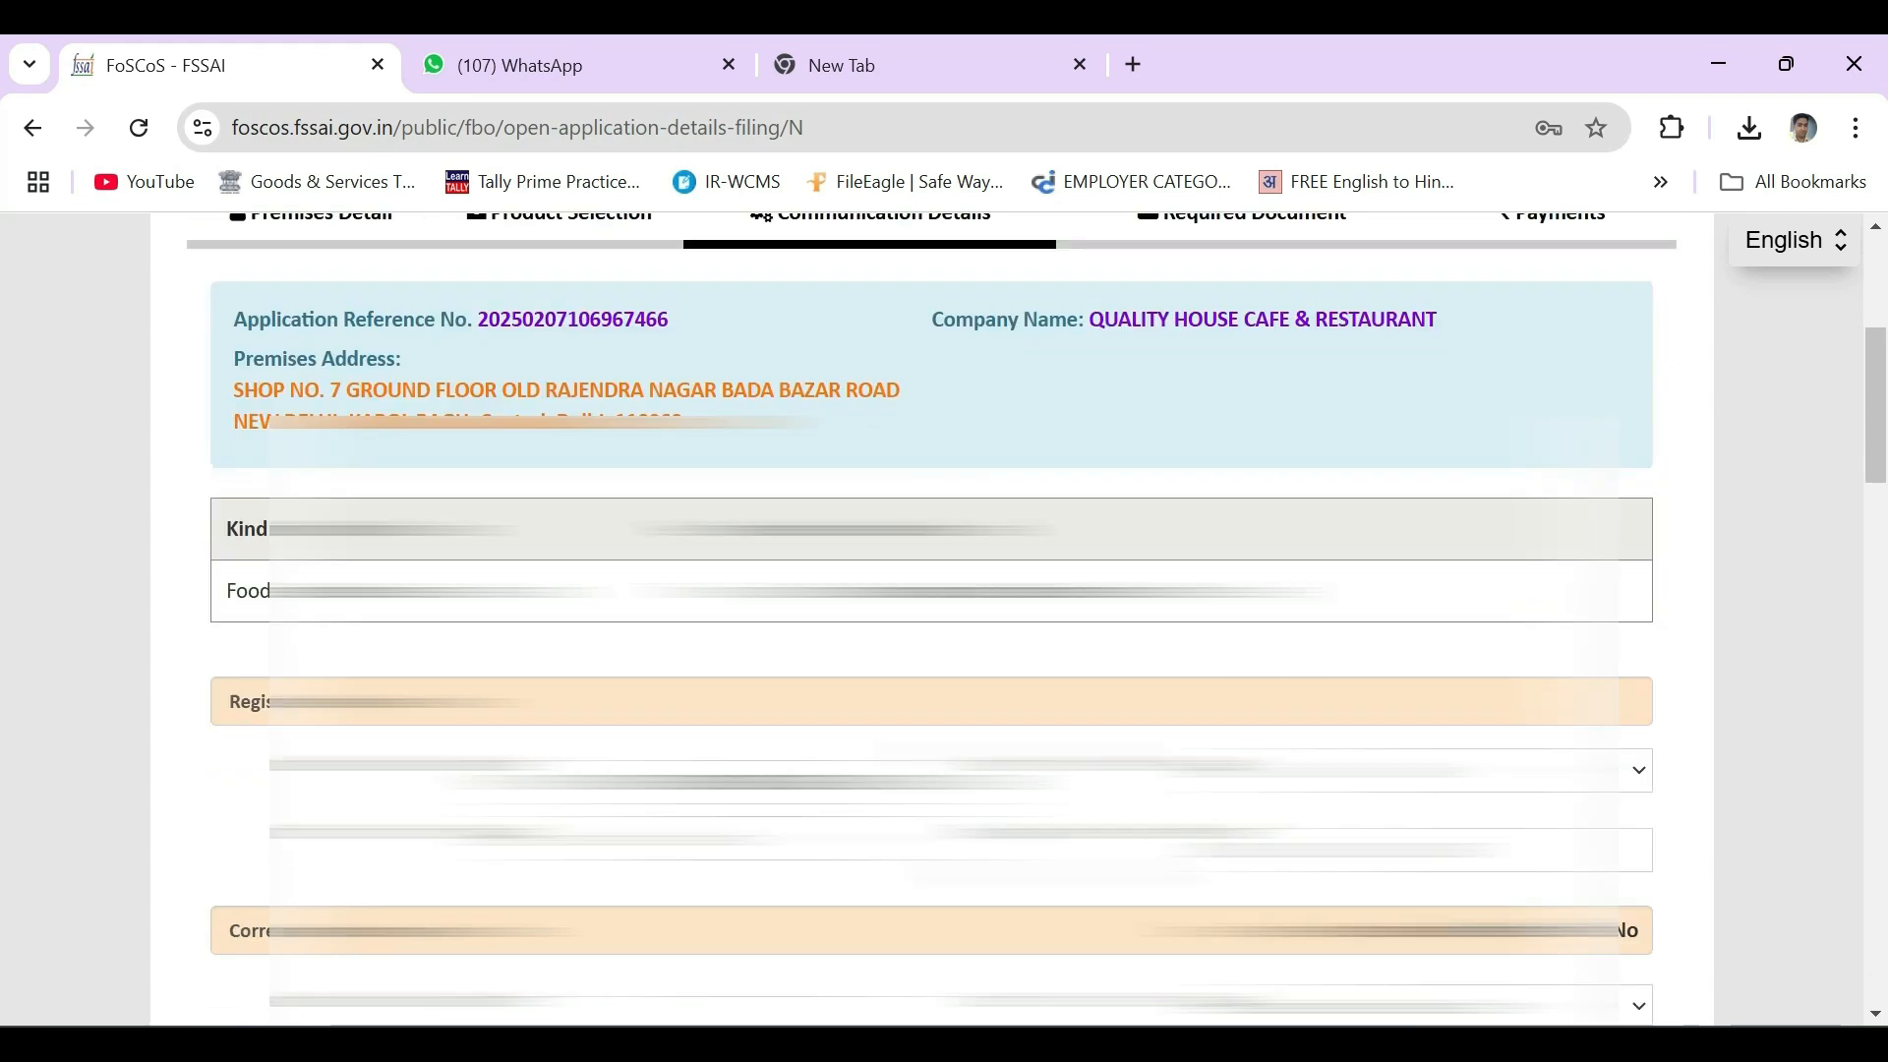
pyautogui.scroll(-3, 1045, 619)
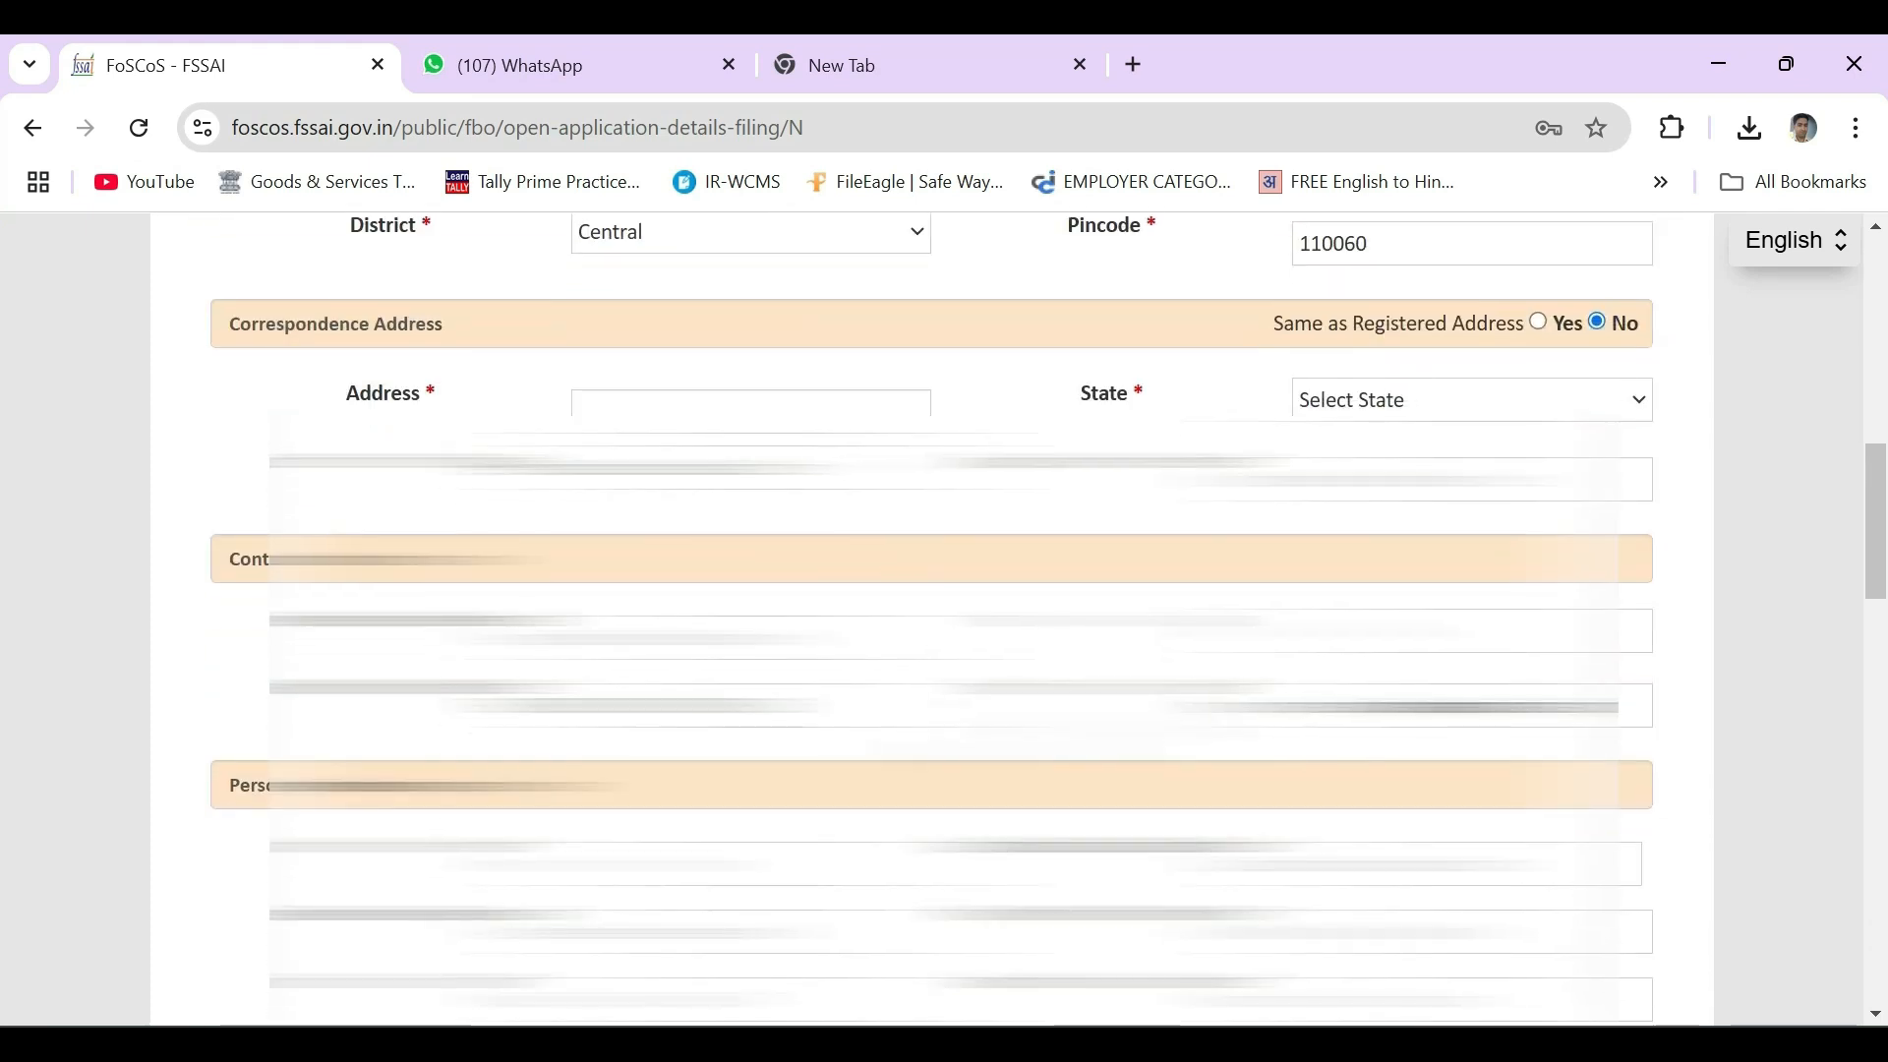
pyautogui.scroll(-7, 1044, 619)
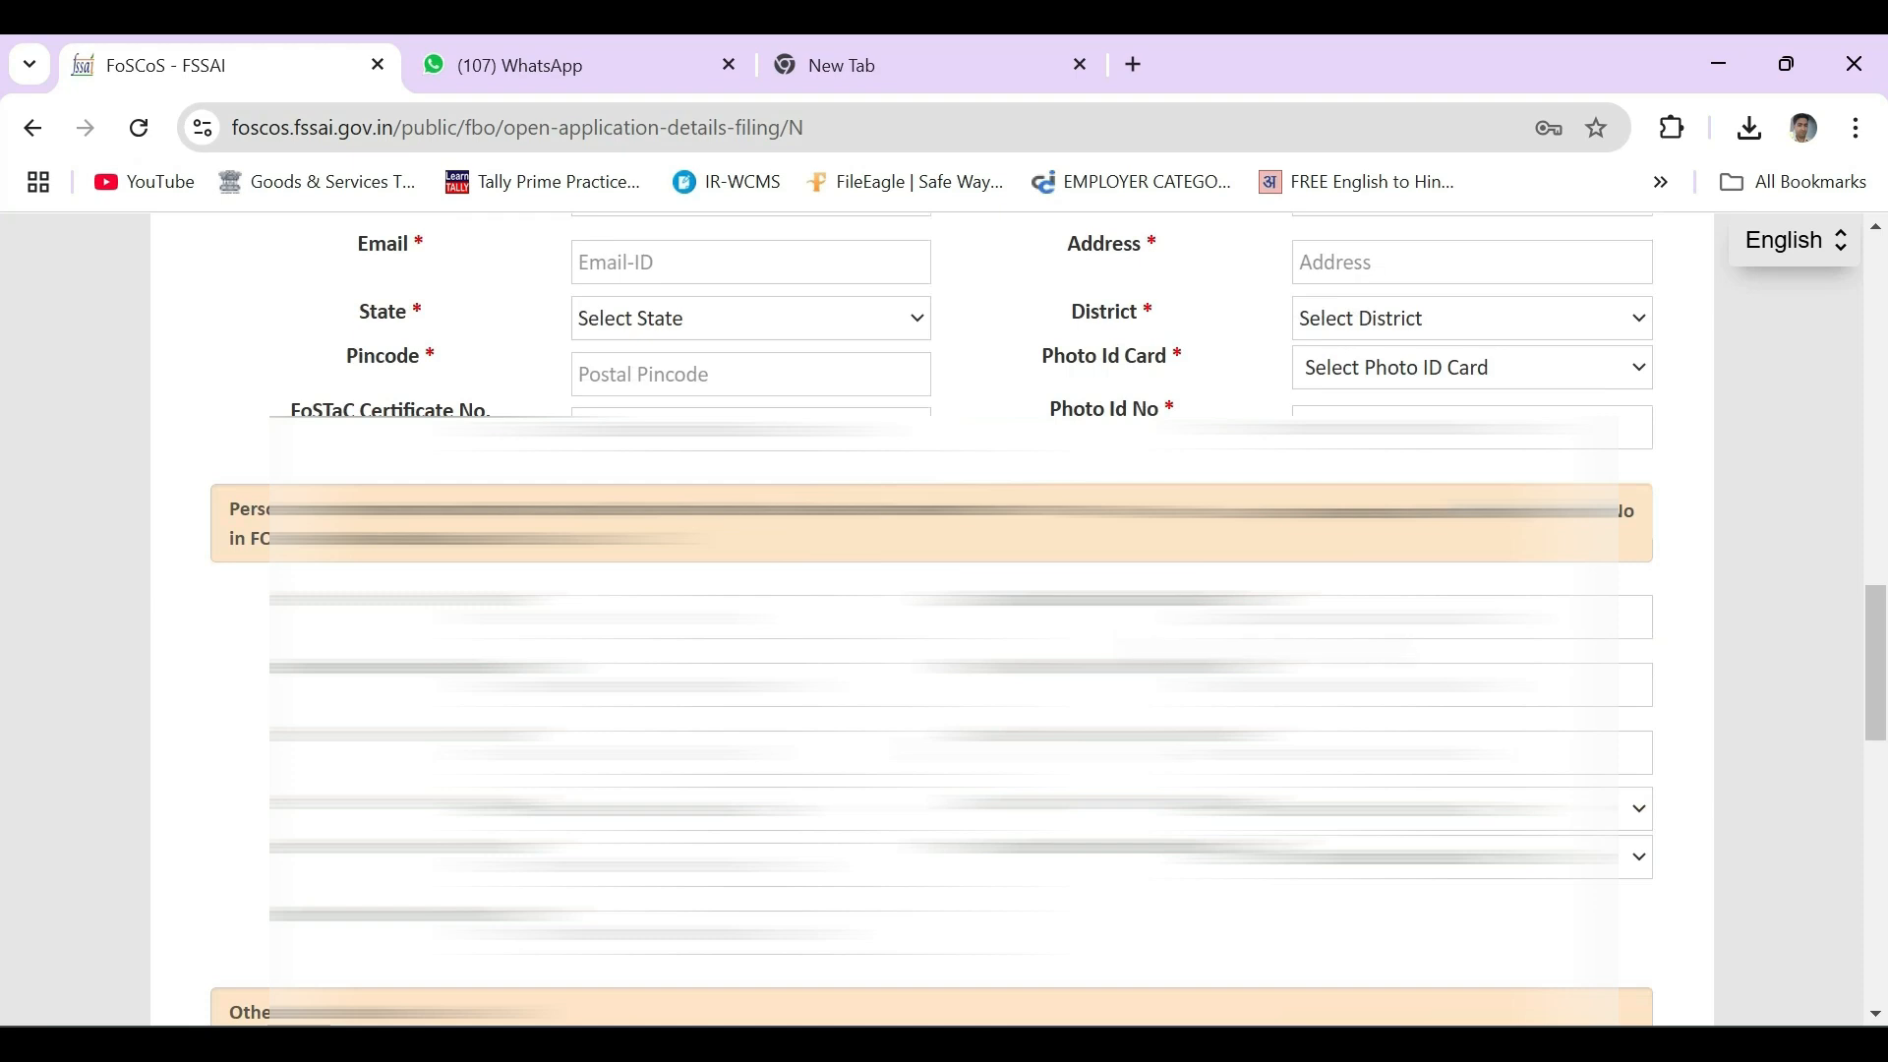
pyautogui.scroll(9, 932, 619)
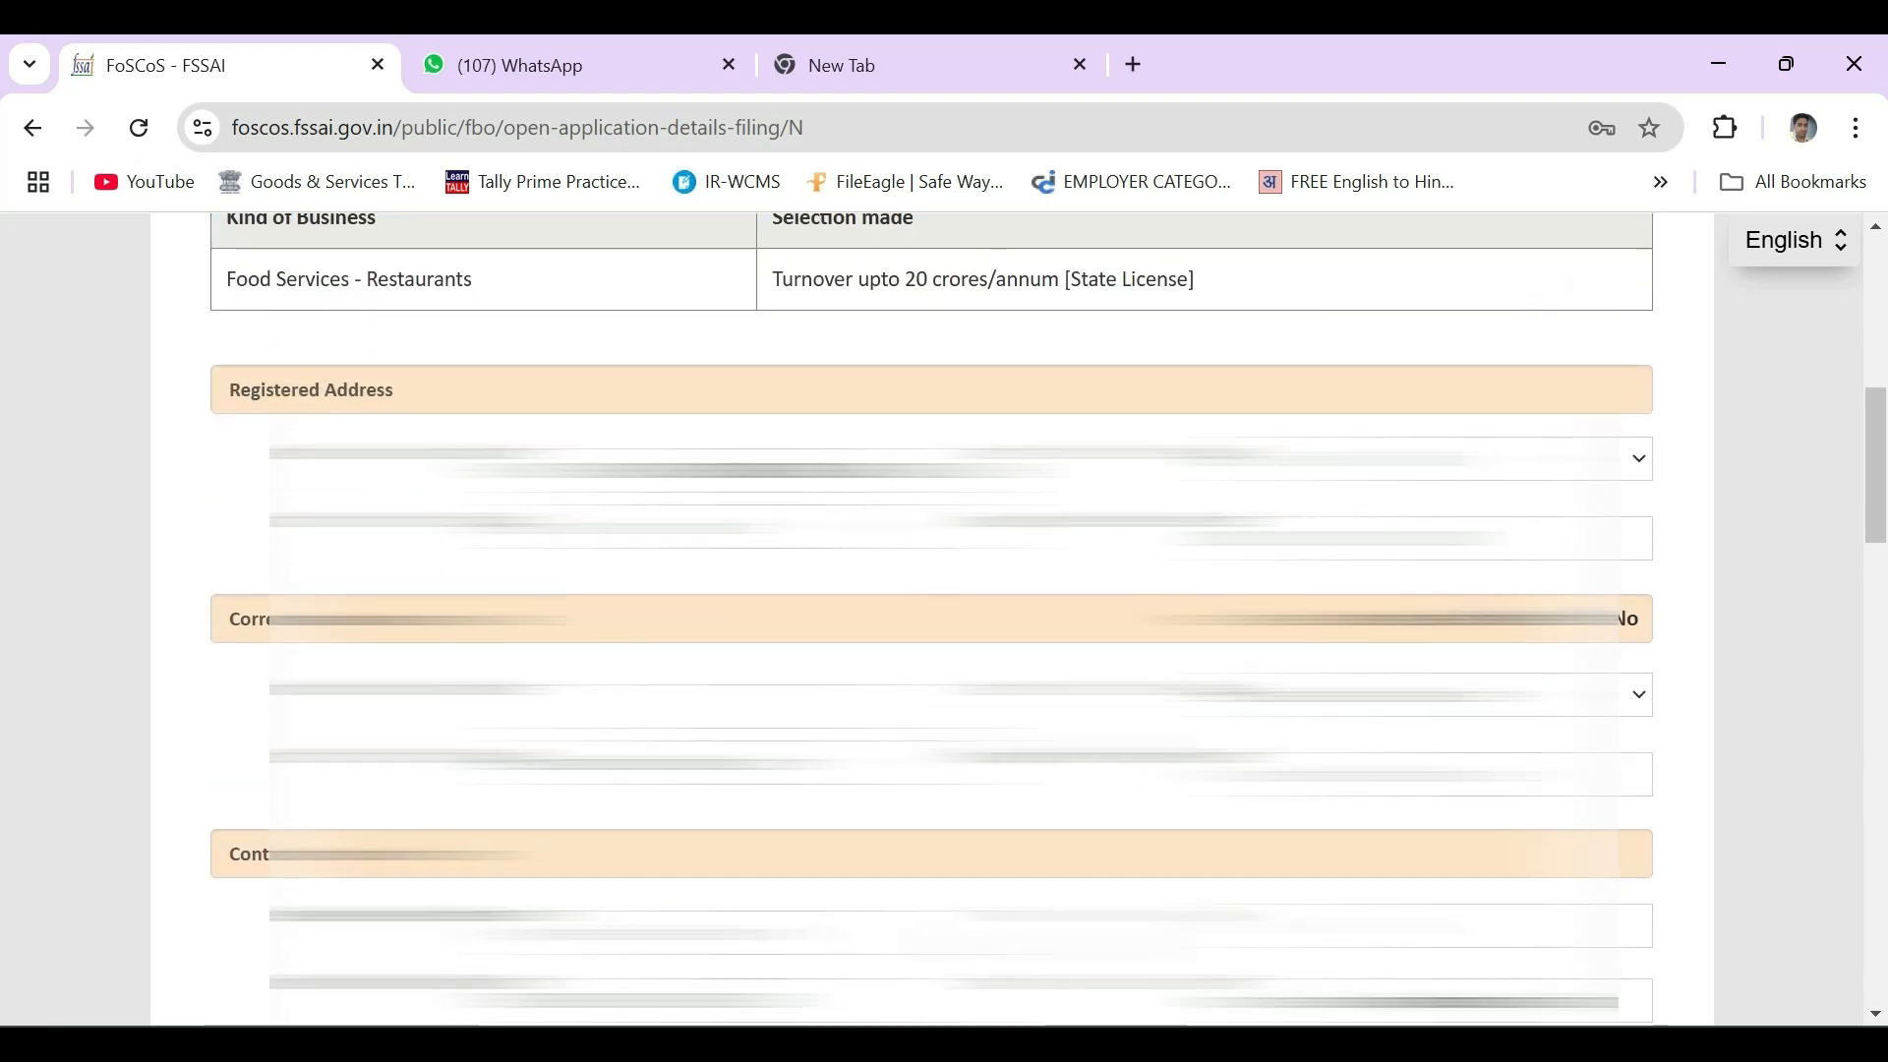
pyautogui.scroll(-10, 933, 620)
pyautogui.click(771, 736)
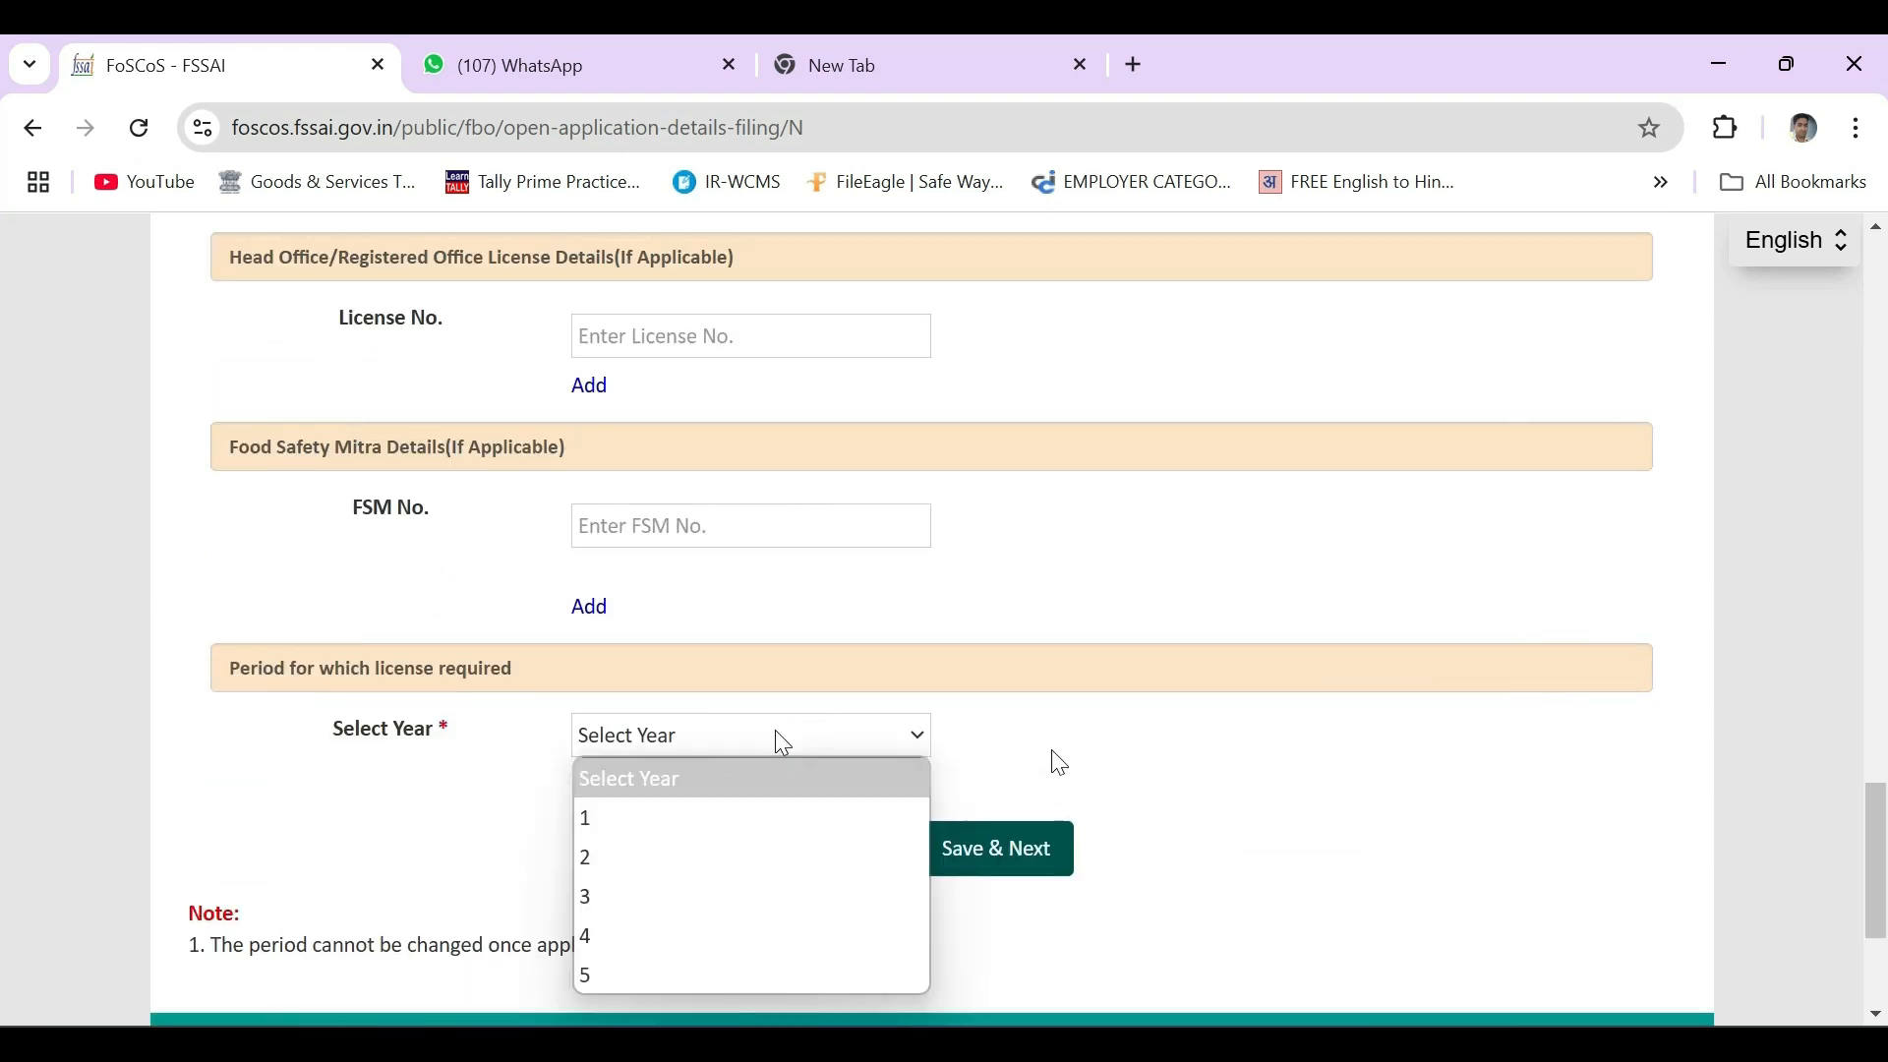
pyautogui.click(694, 823)
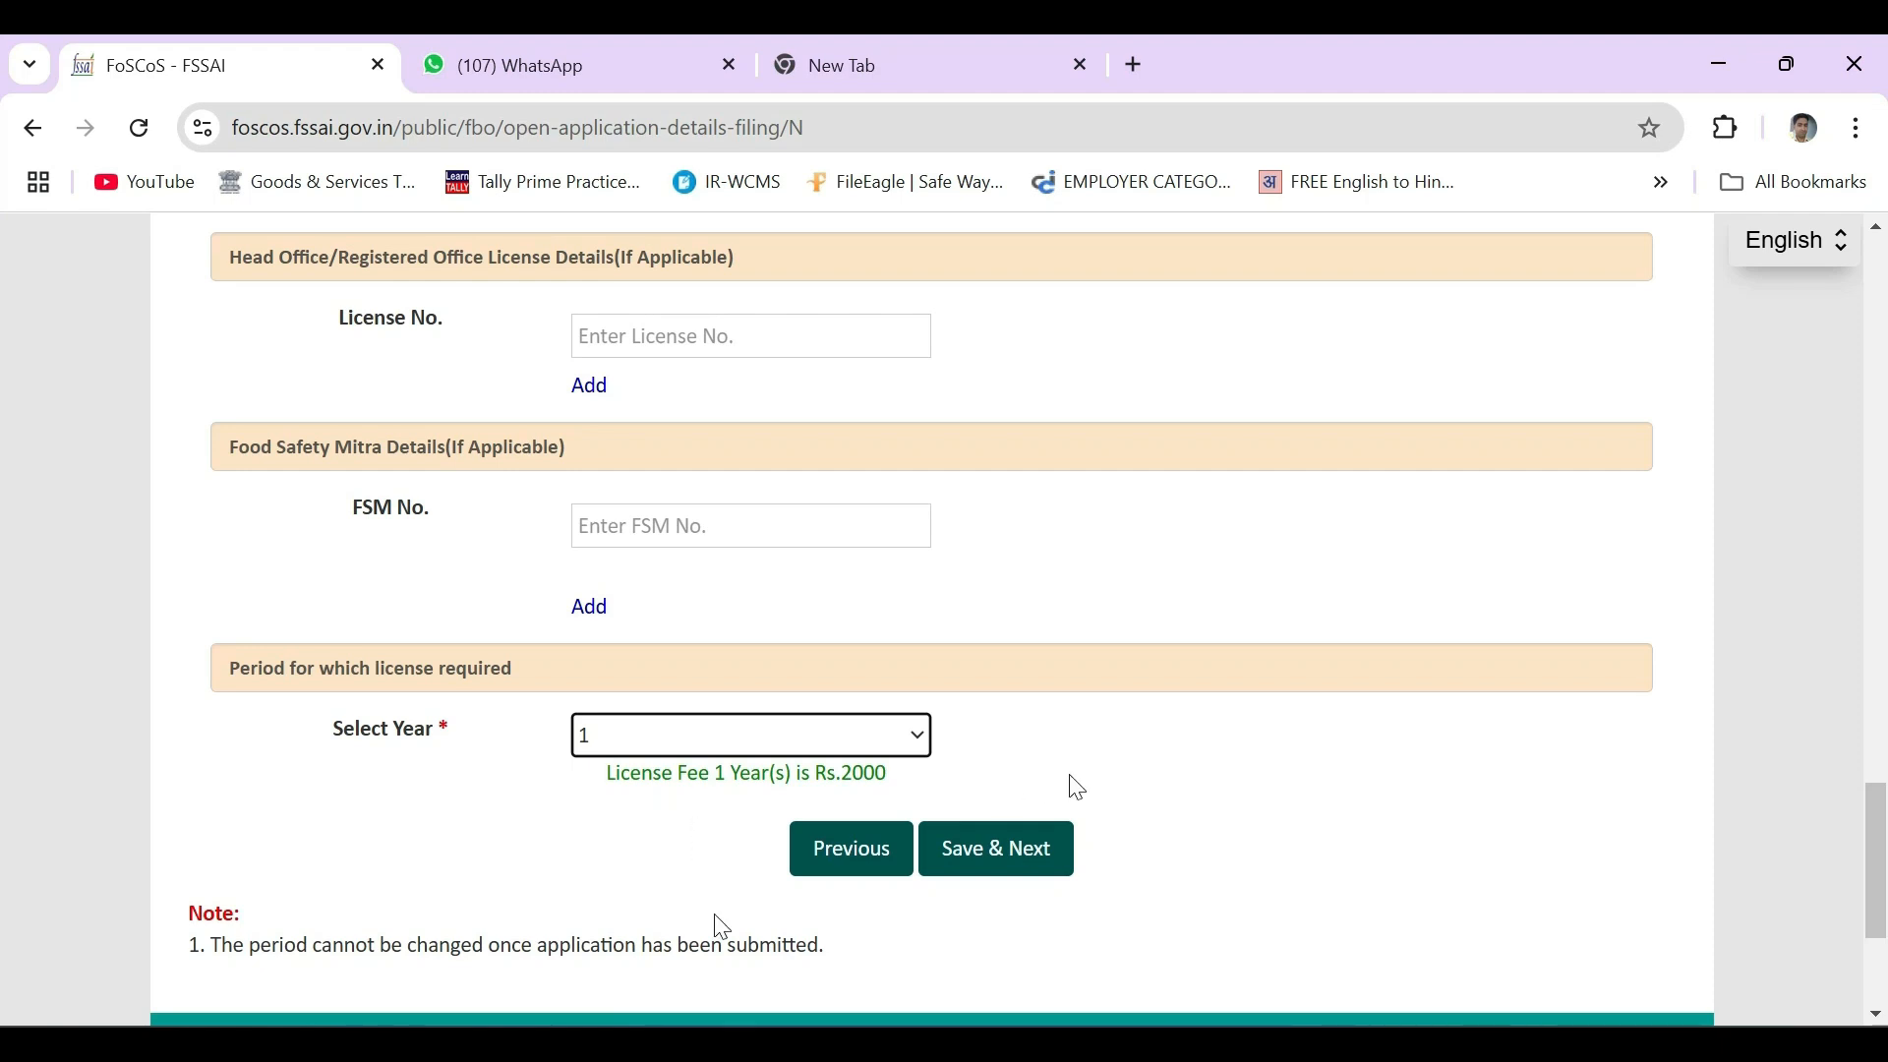
# - Save the application details and submit the mobile verification code
pyautogui.click(1141, 773)
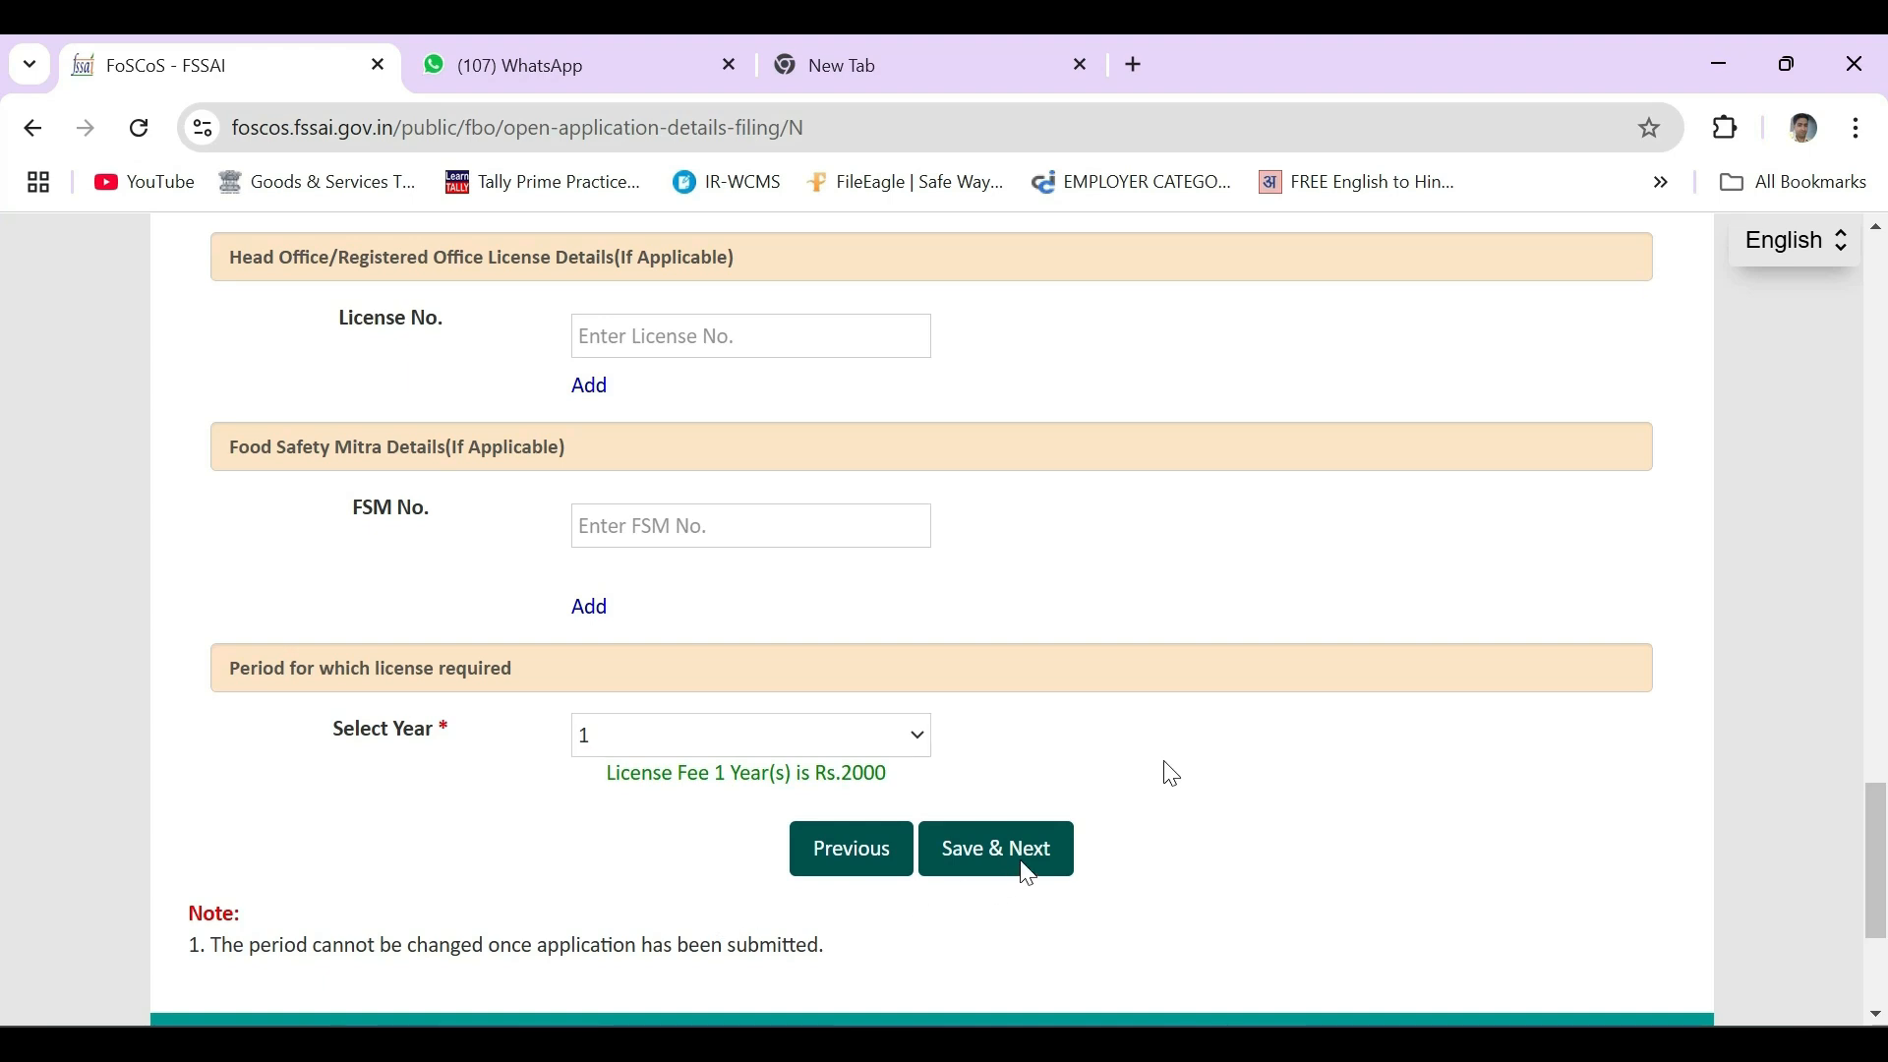
pyautogui.scroll(-2, 1060, 895)
pyautogui.scroll(2, 1061, 895)
pyautogui.click(991, 858)
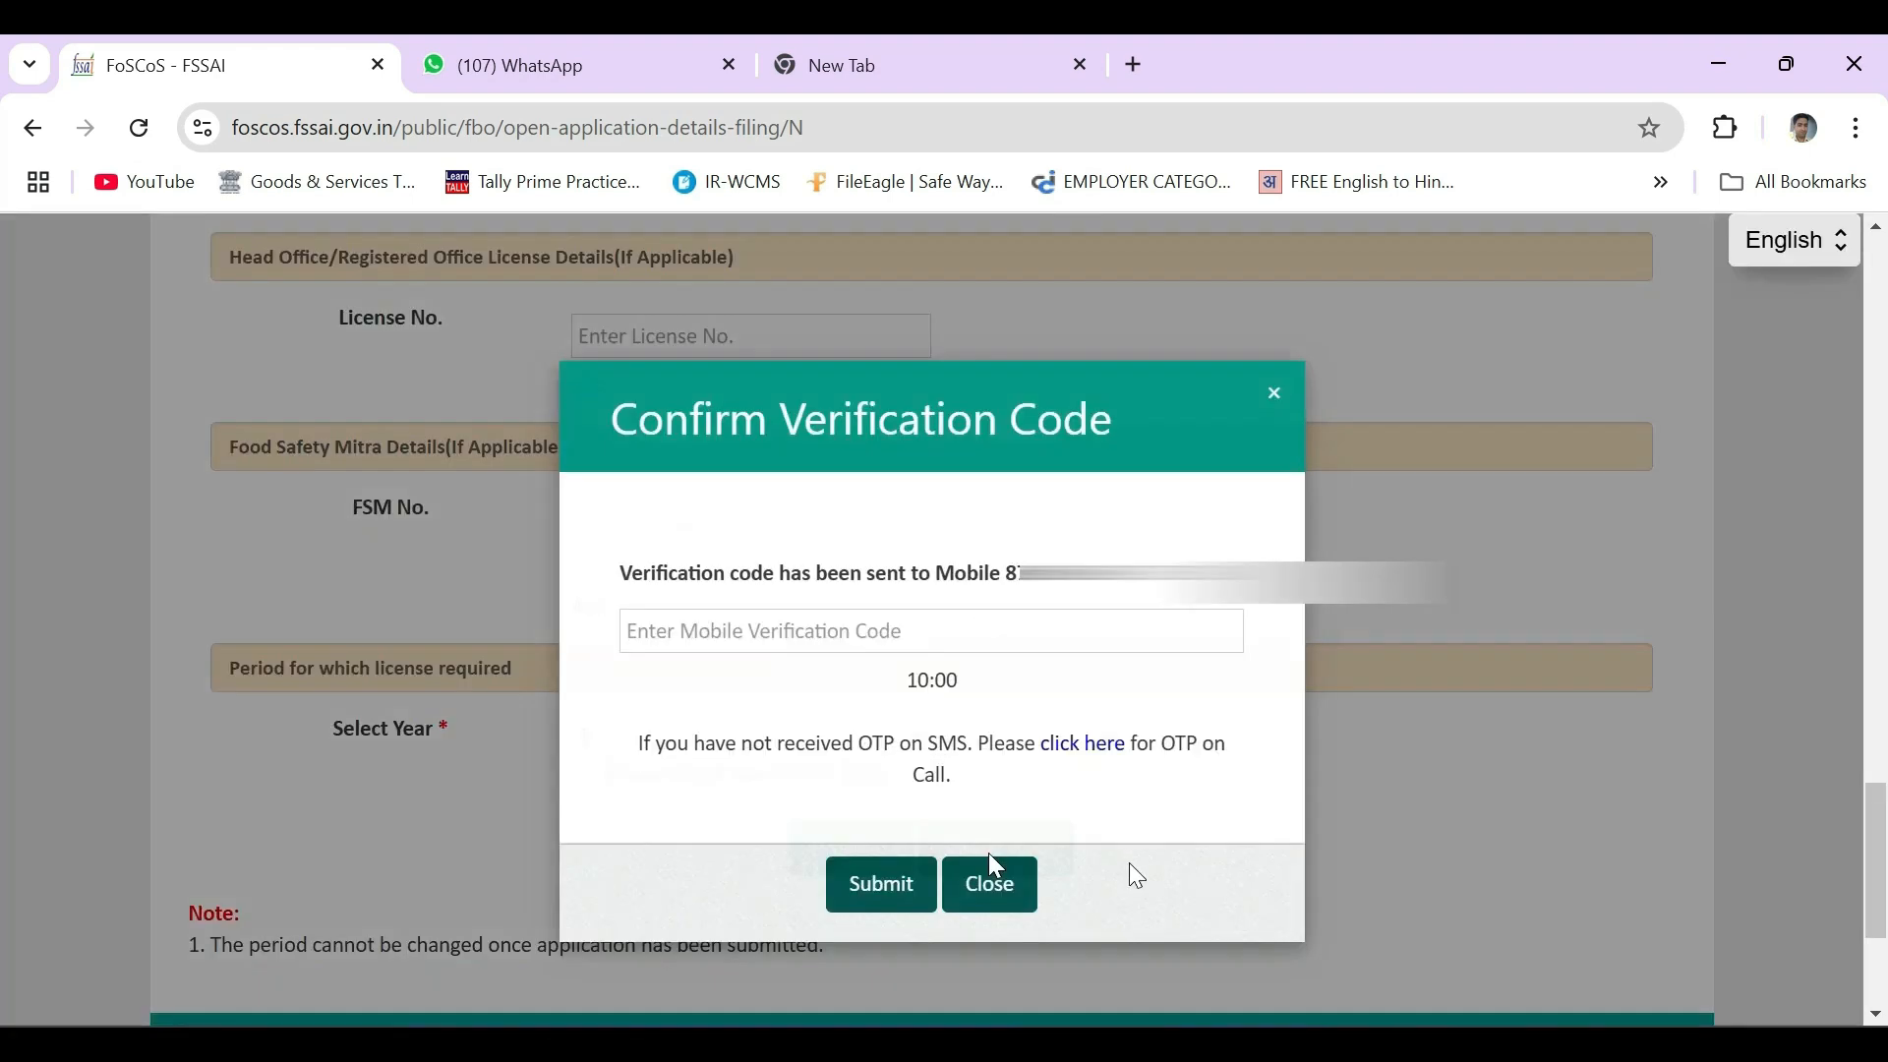
pyautogui.click(984, 631)
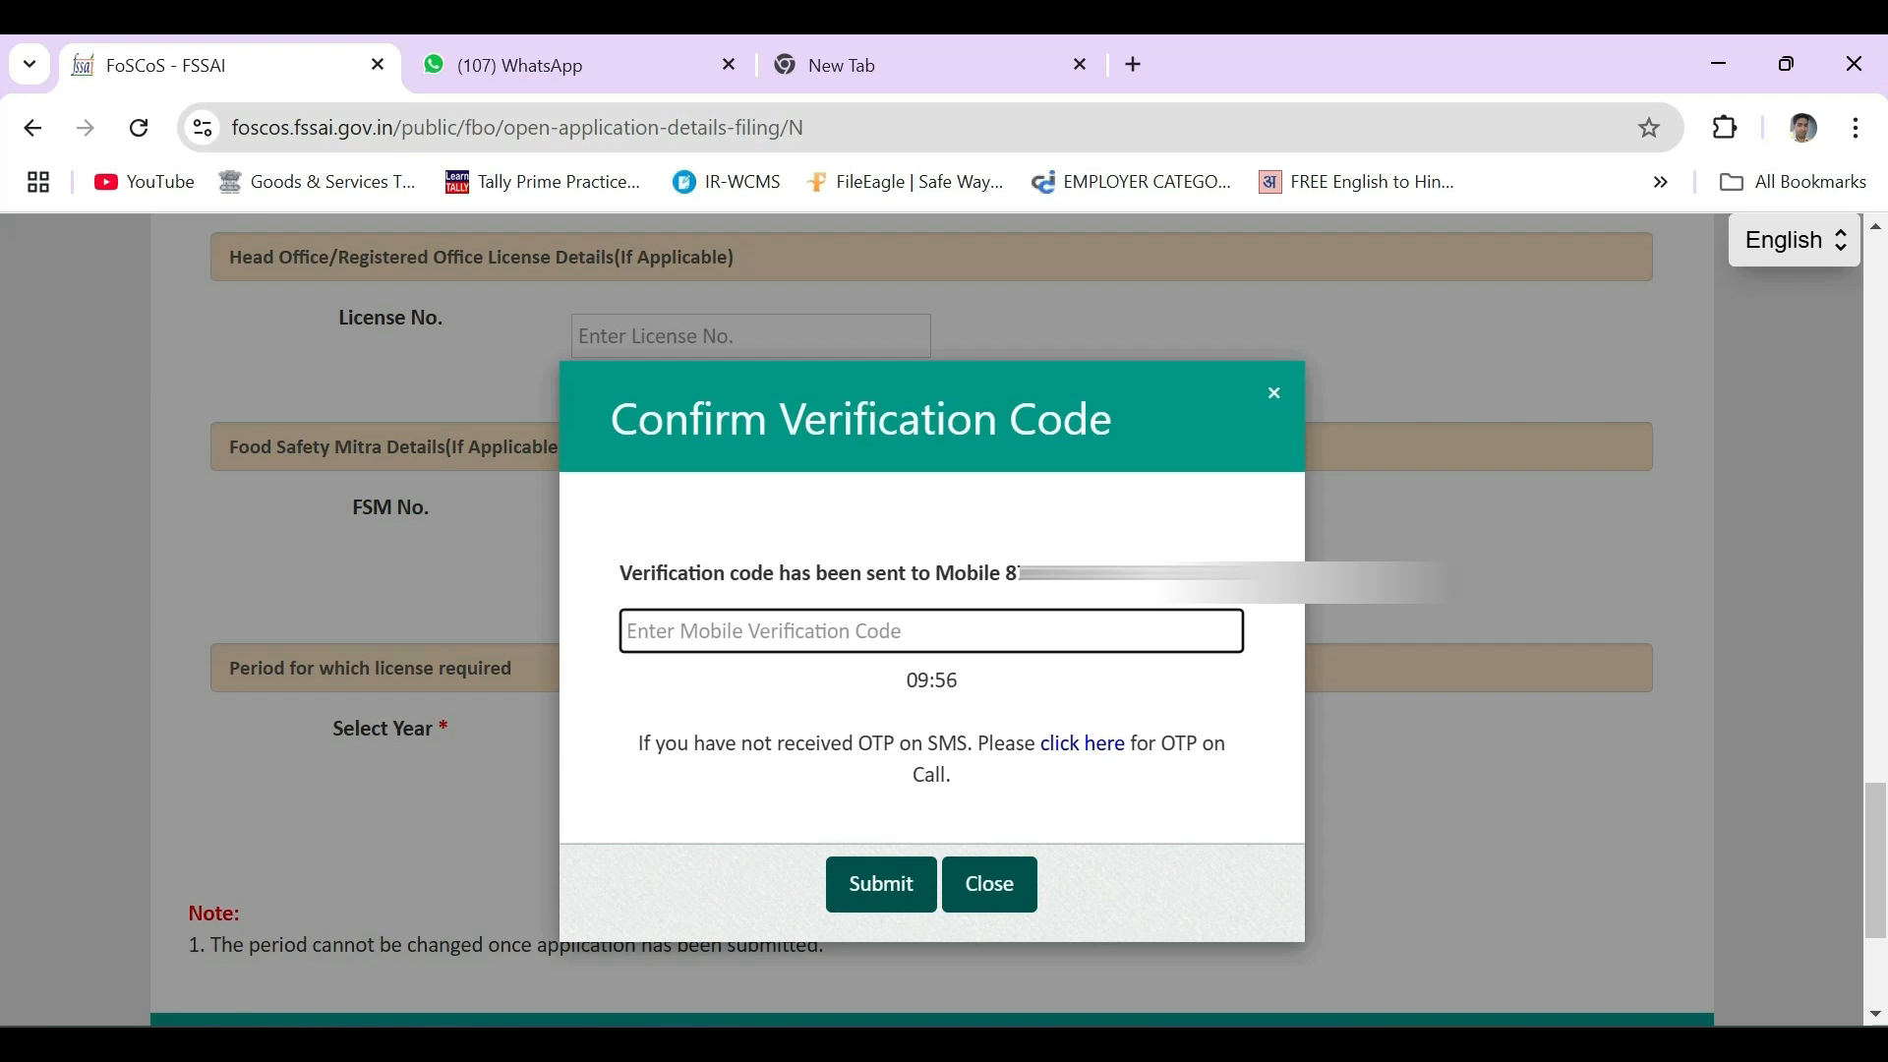
pyautogui.click(898, 886)
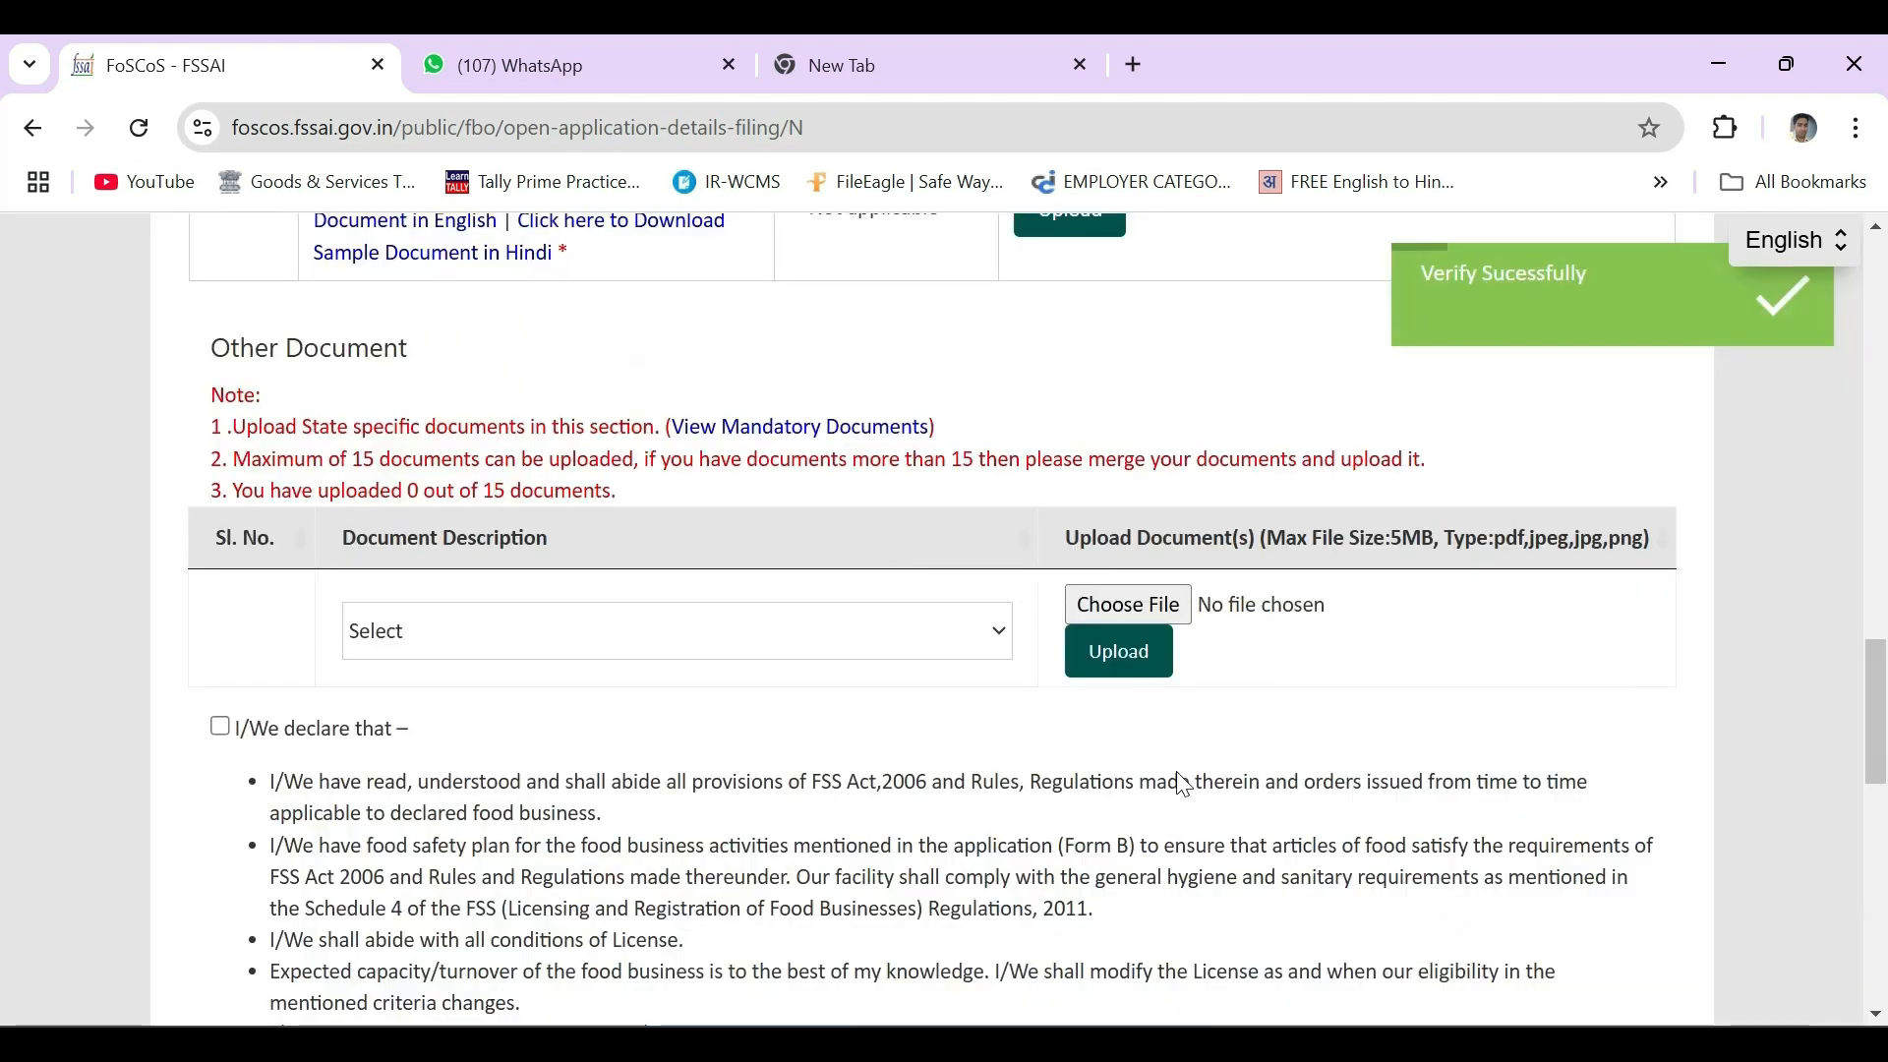
# - Scroll through the Required Document table for the Food Services - Restaurants State License
pyautogui.scroll(15, 1180, 781)
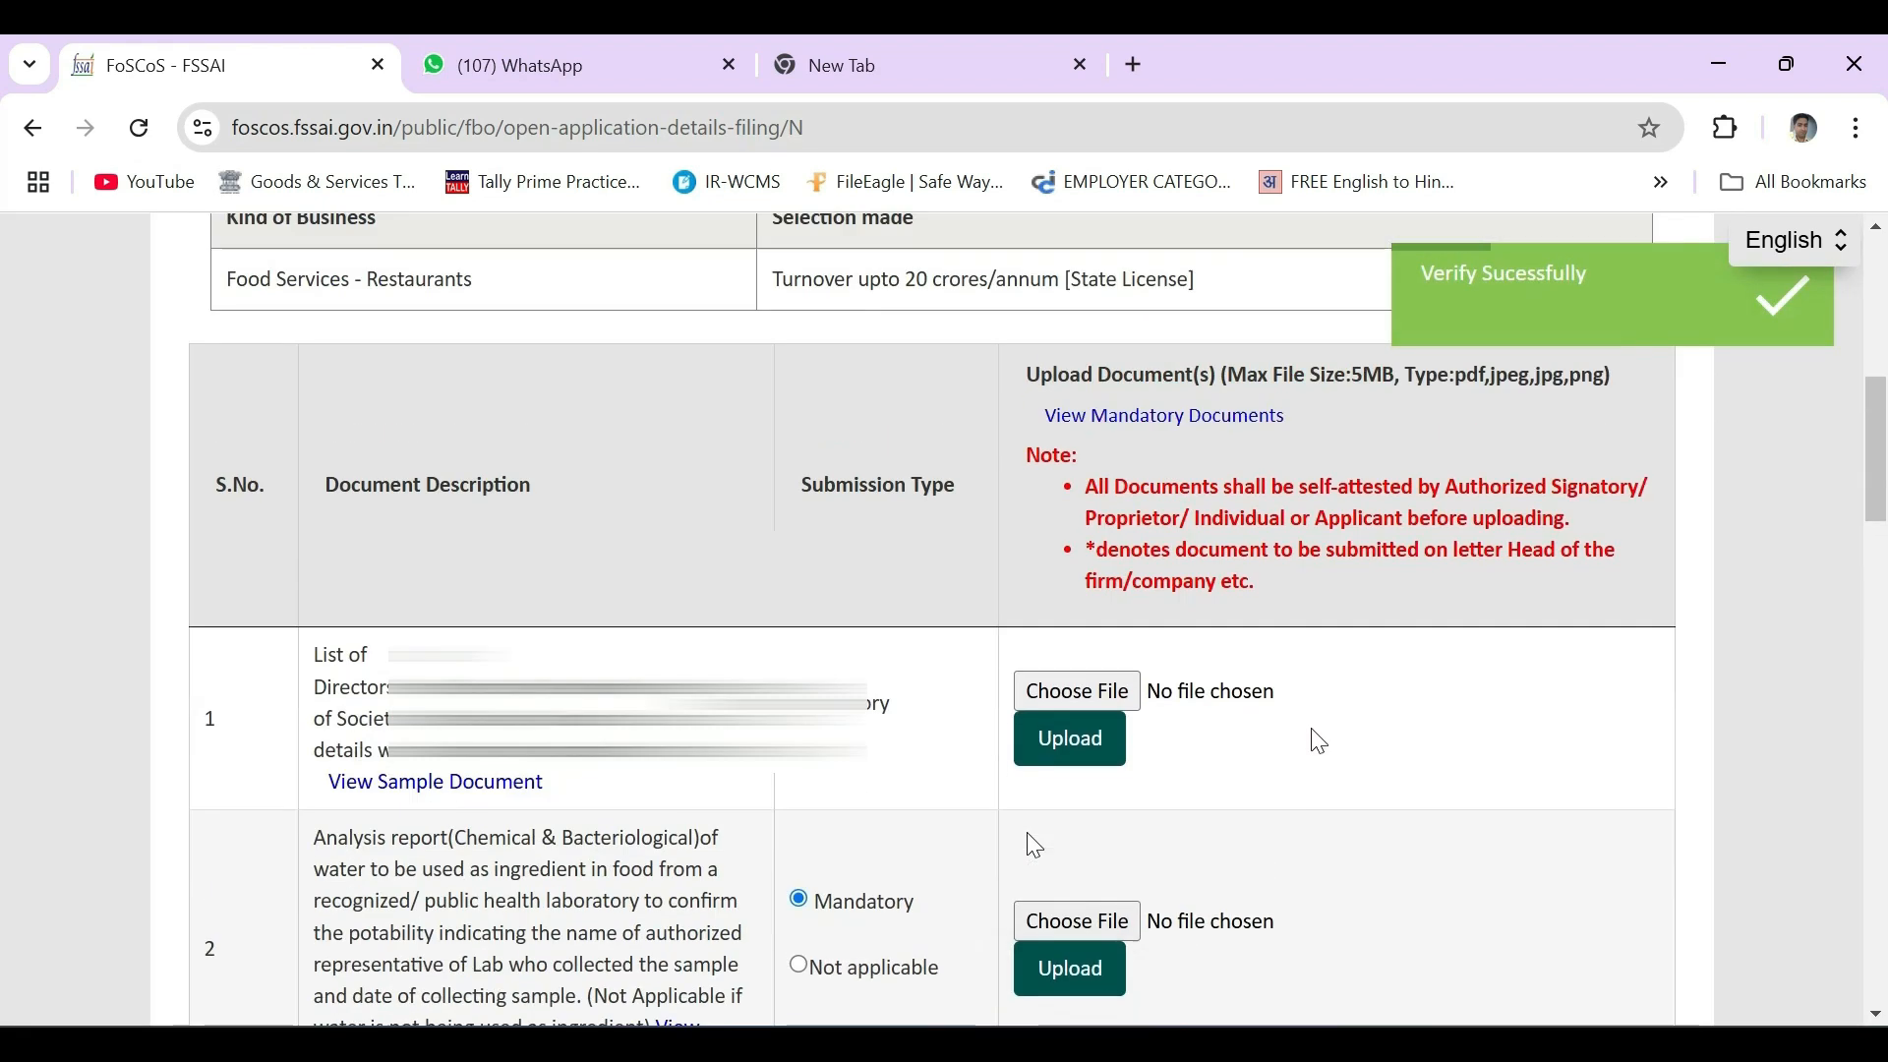
pyautogui.scroll(5, 1026, 834)
pyautogui.scroll(1, 1029, 834)
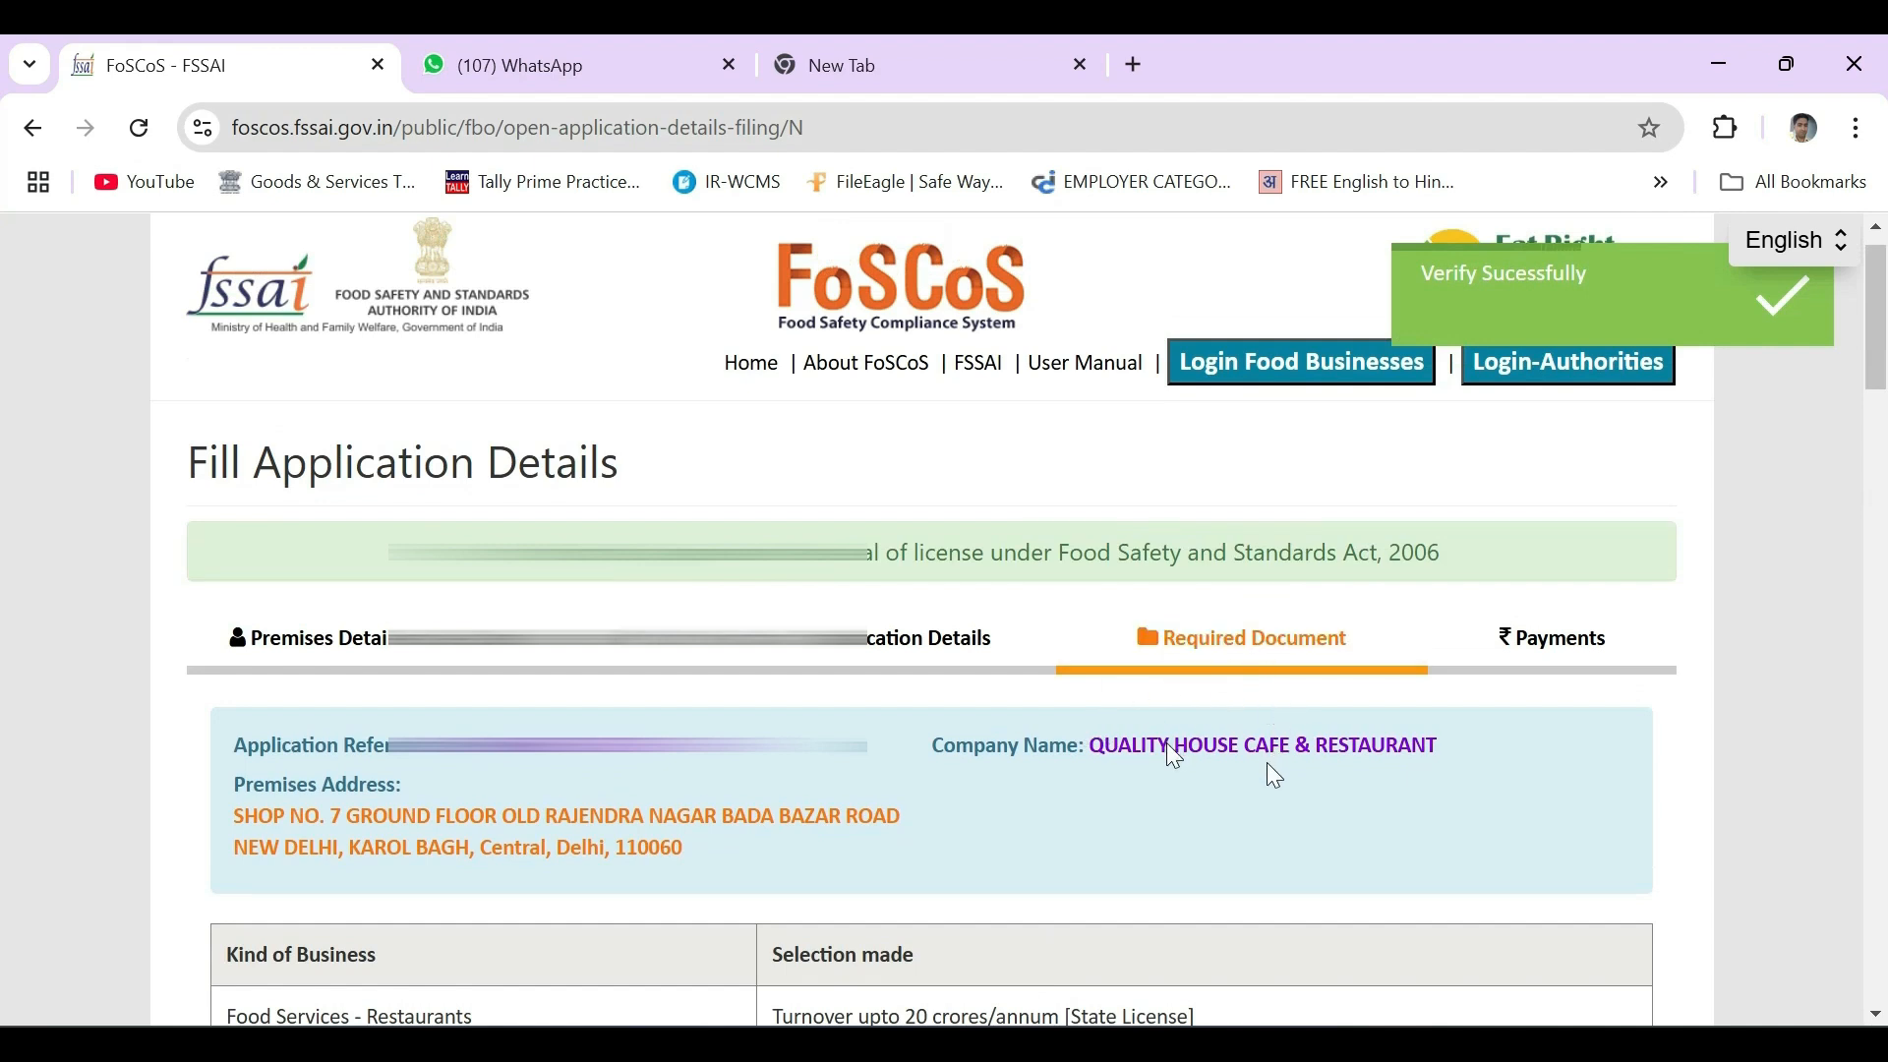
pyautogui.scroll(-3, 1269, 764)
pyautogui.scroll(-4, 1176, 755)
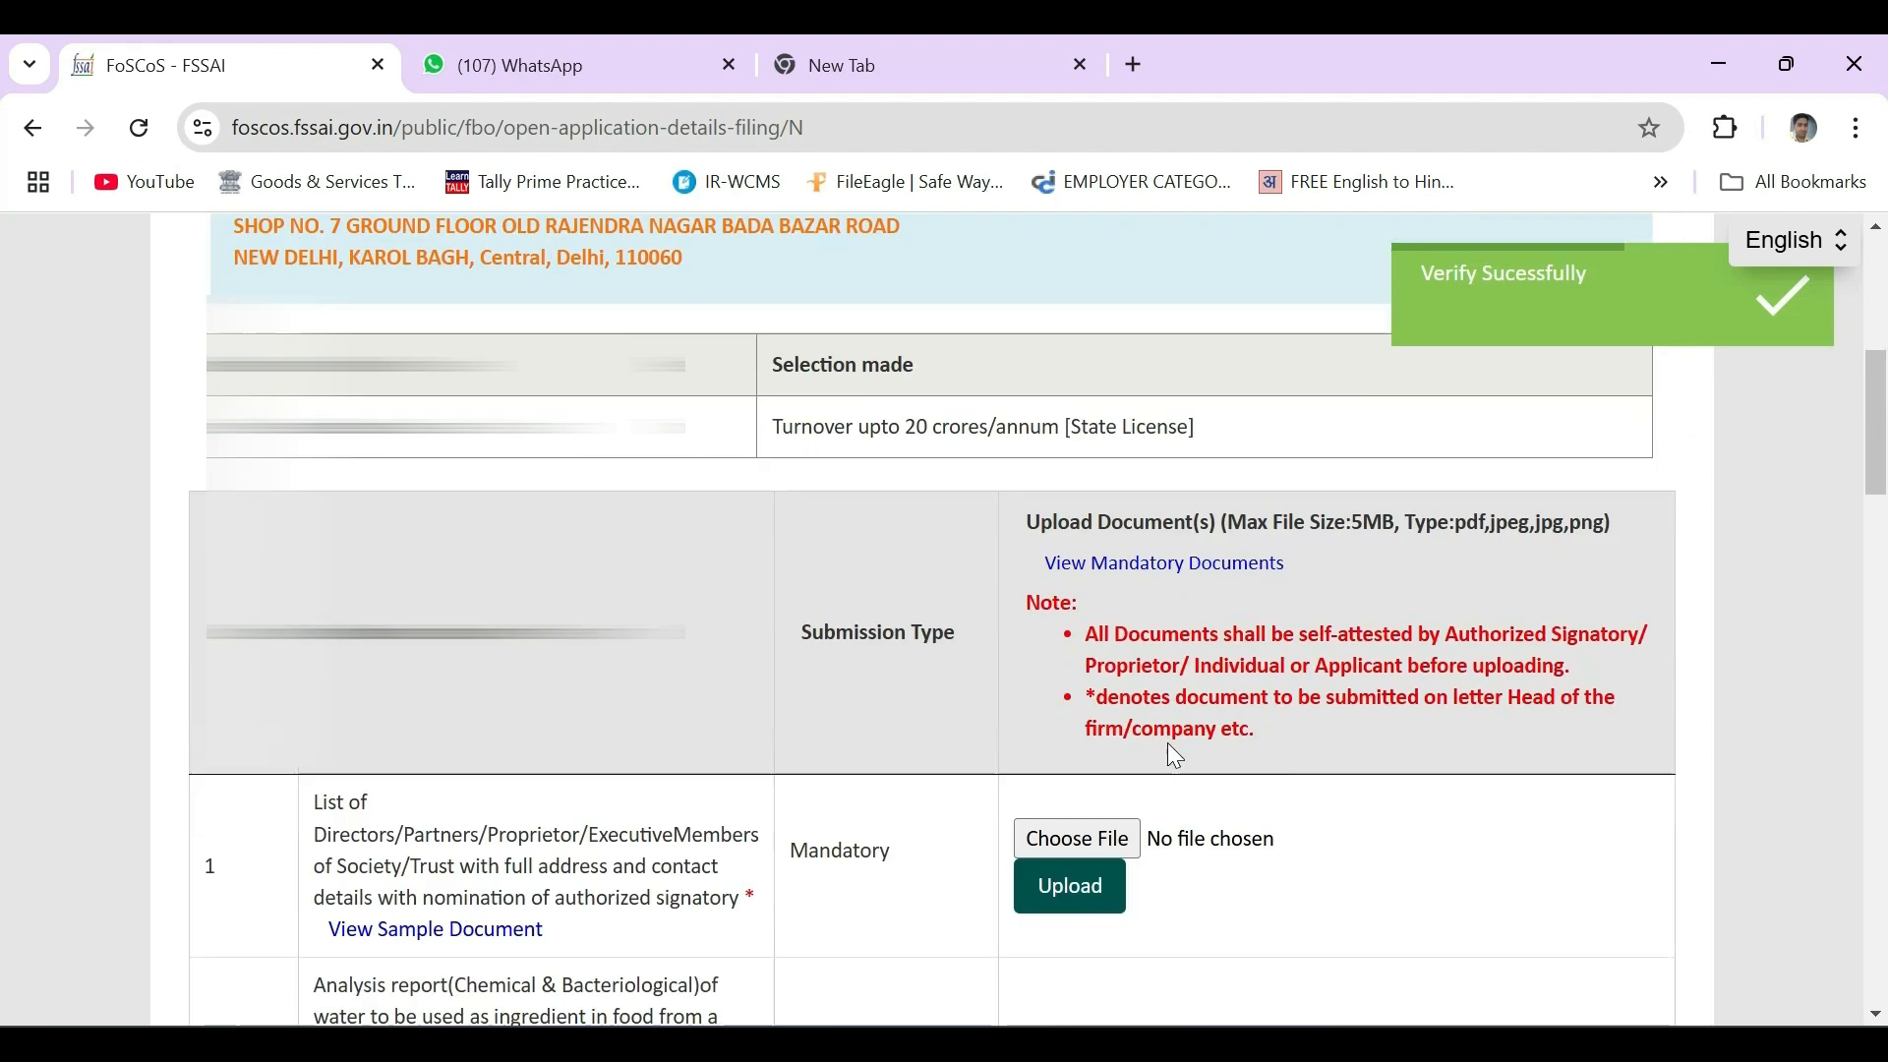
pyautogui.scroll(-3, 1501, 754)
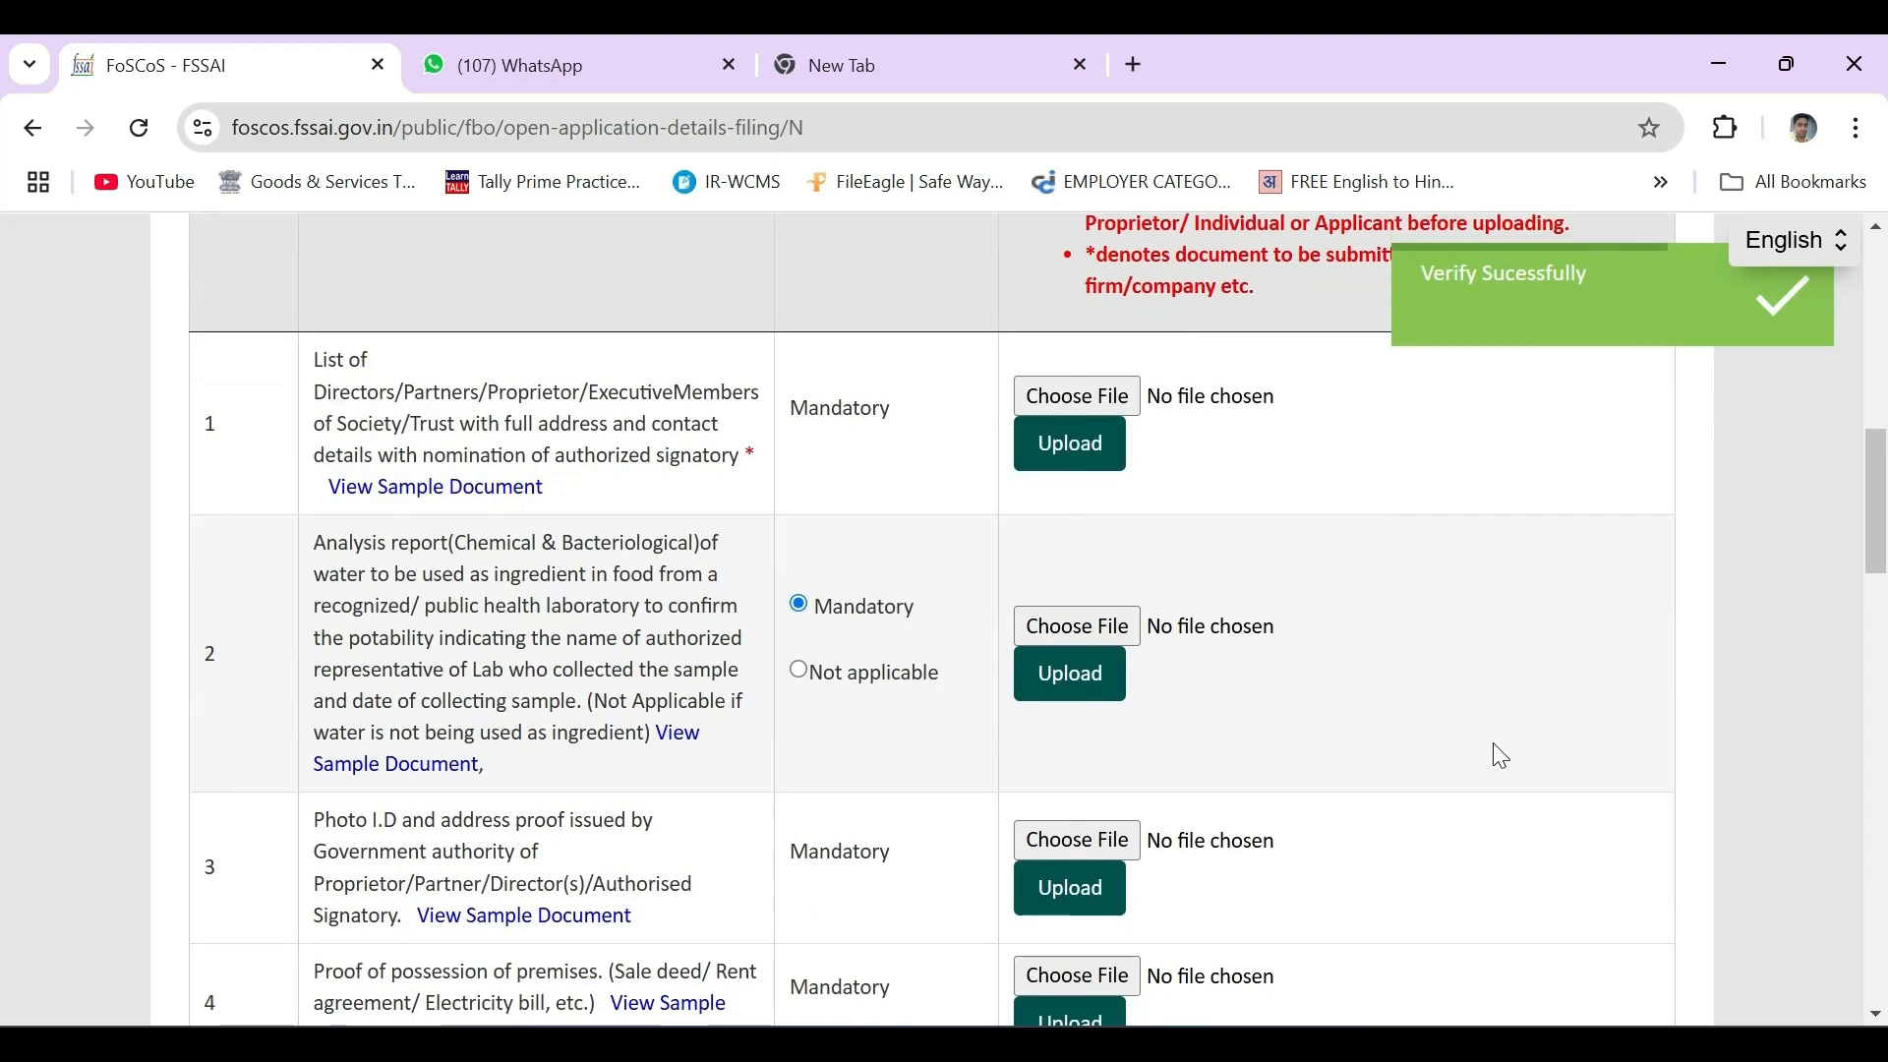
pyautogui.scroll(-4, 1499, 755)
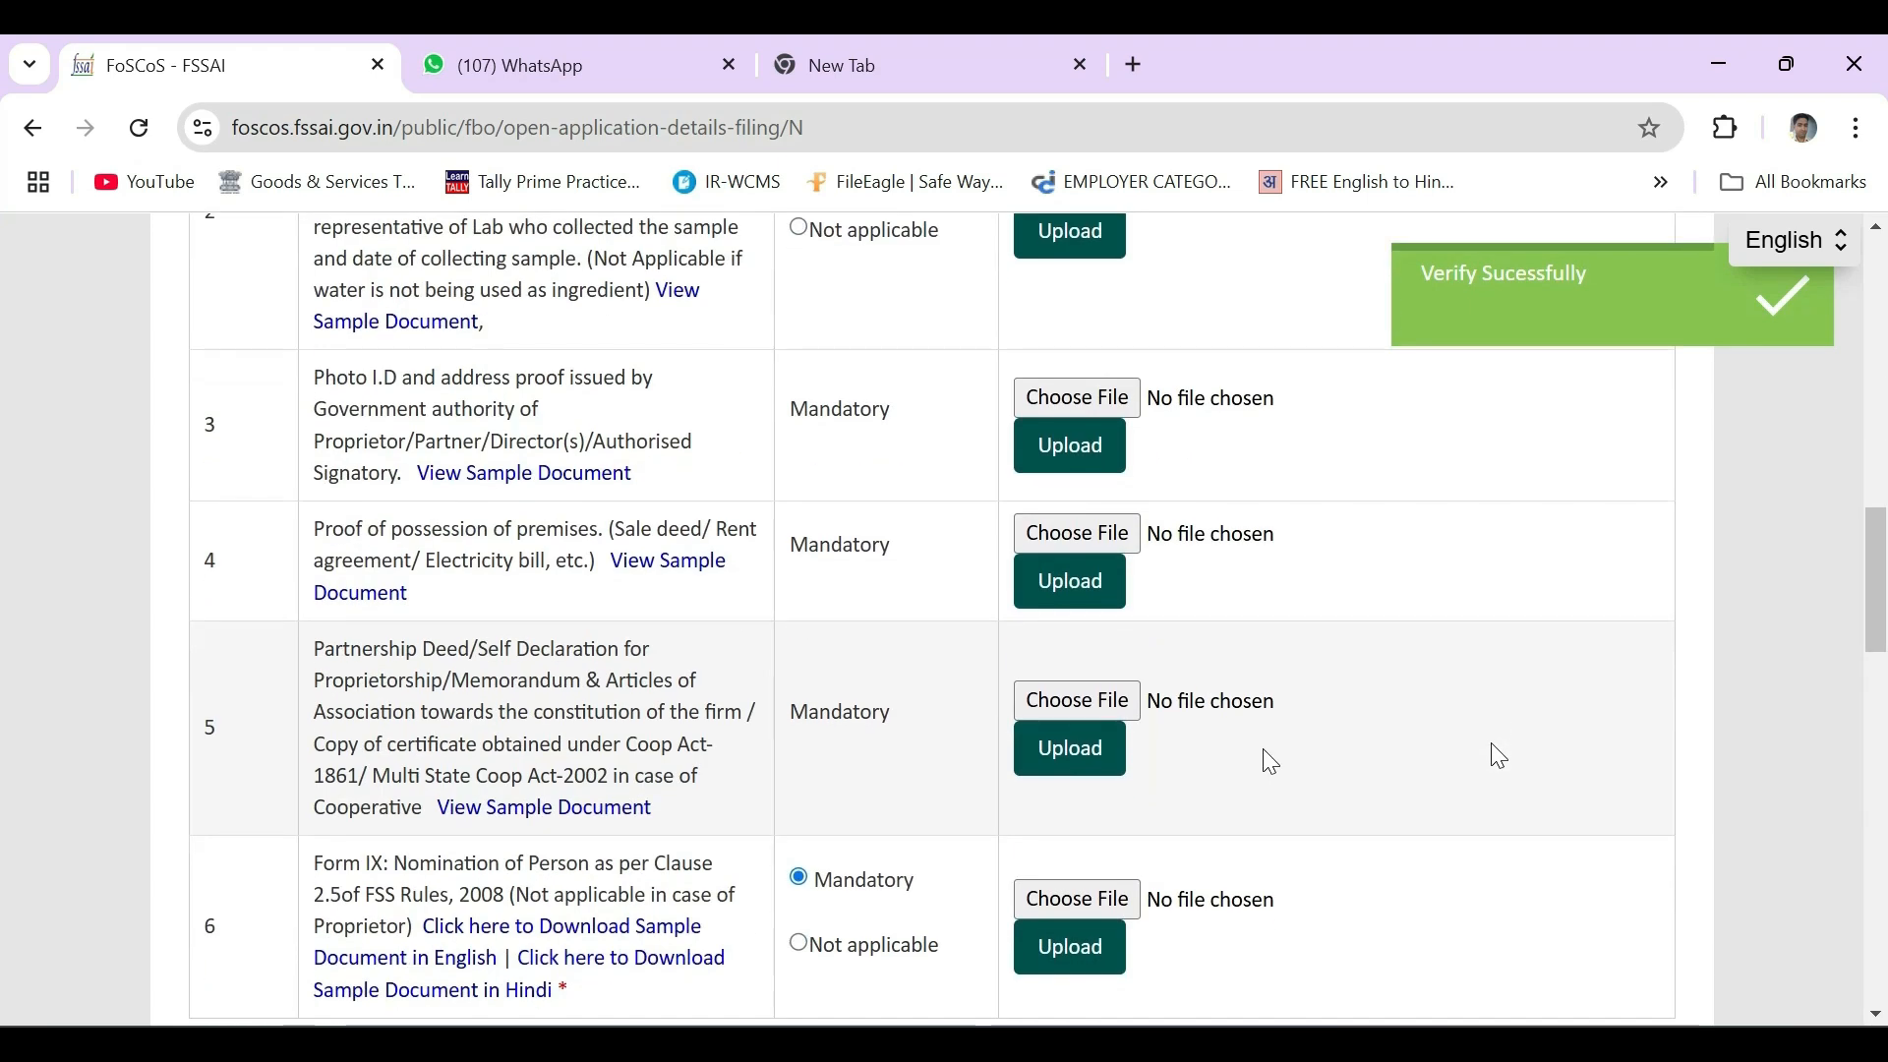
pyautogui.scroll(-3, 1230, 748)
pyautogui.scroll(-3, 1081, 744)
pyautogui.scroll(-6, 962, 748)
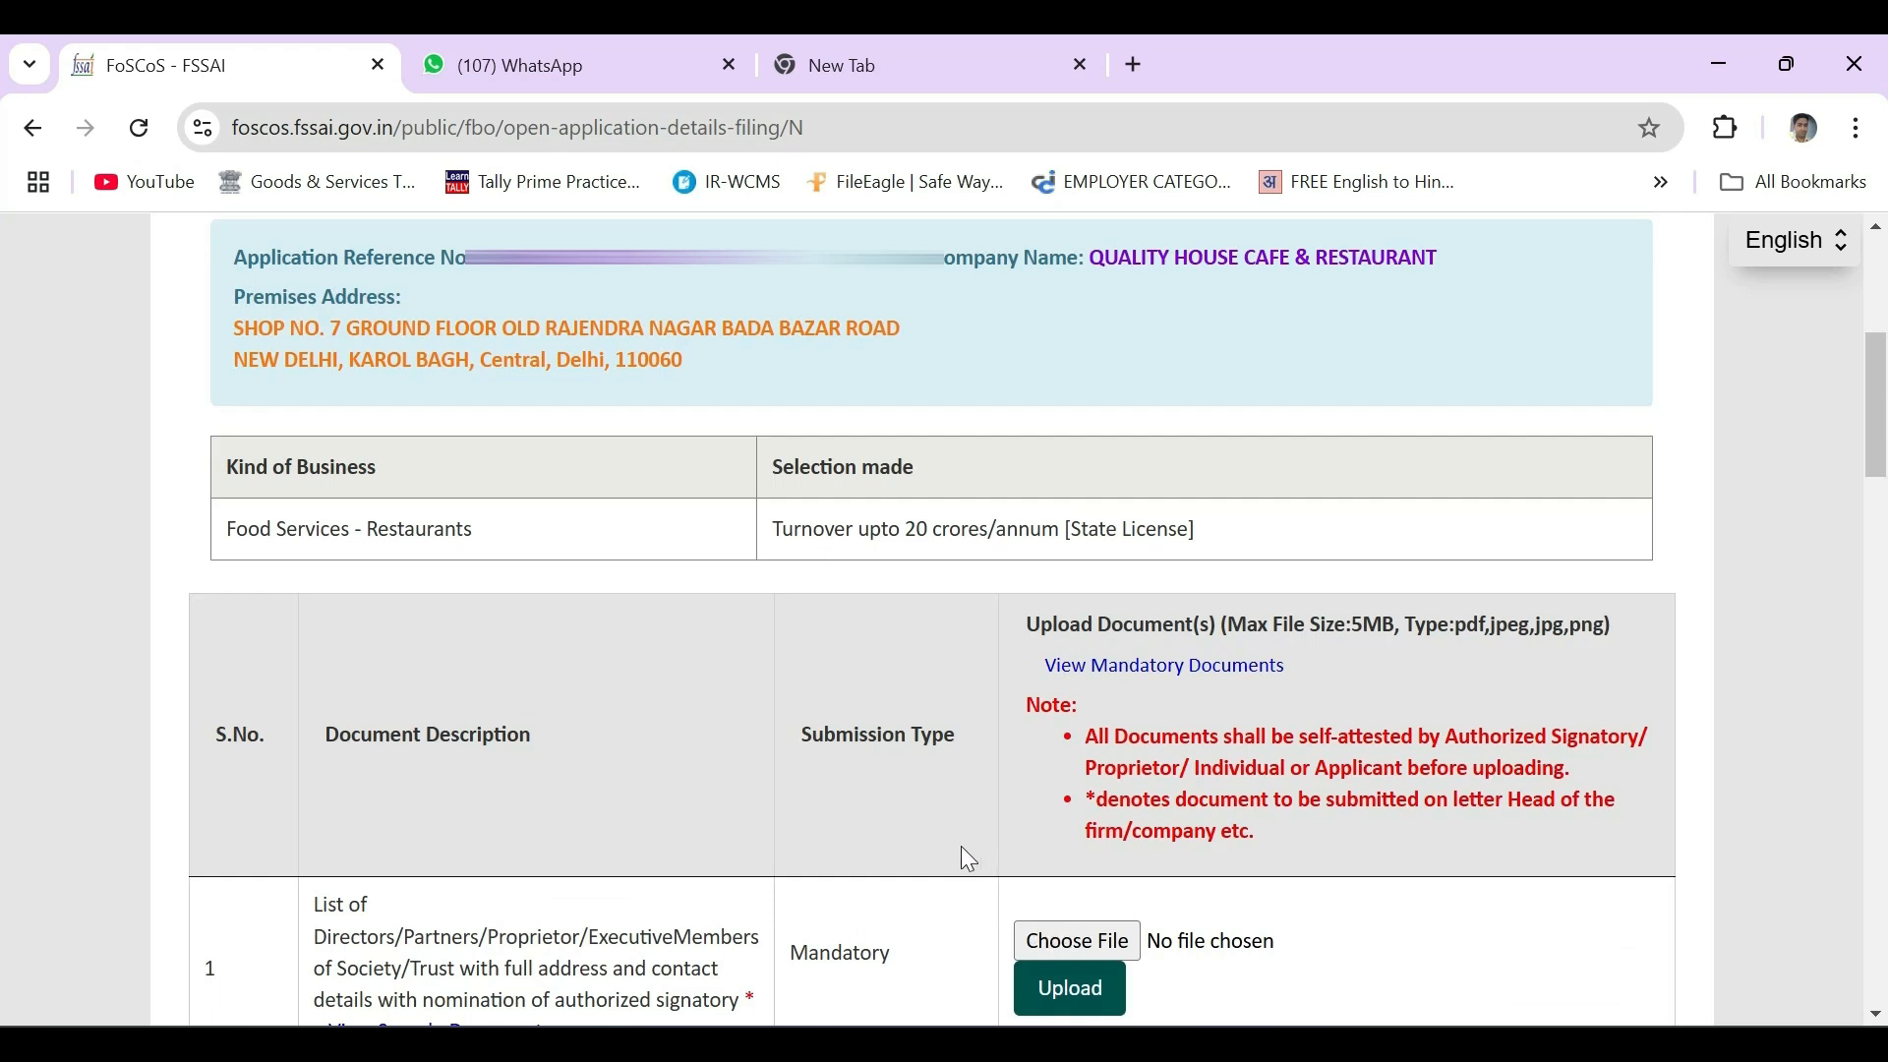
pyautogui.scroll(-4, 978, 841)
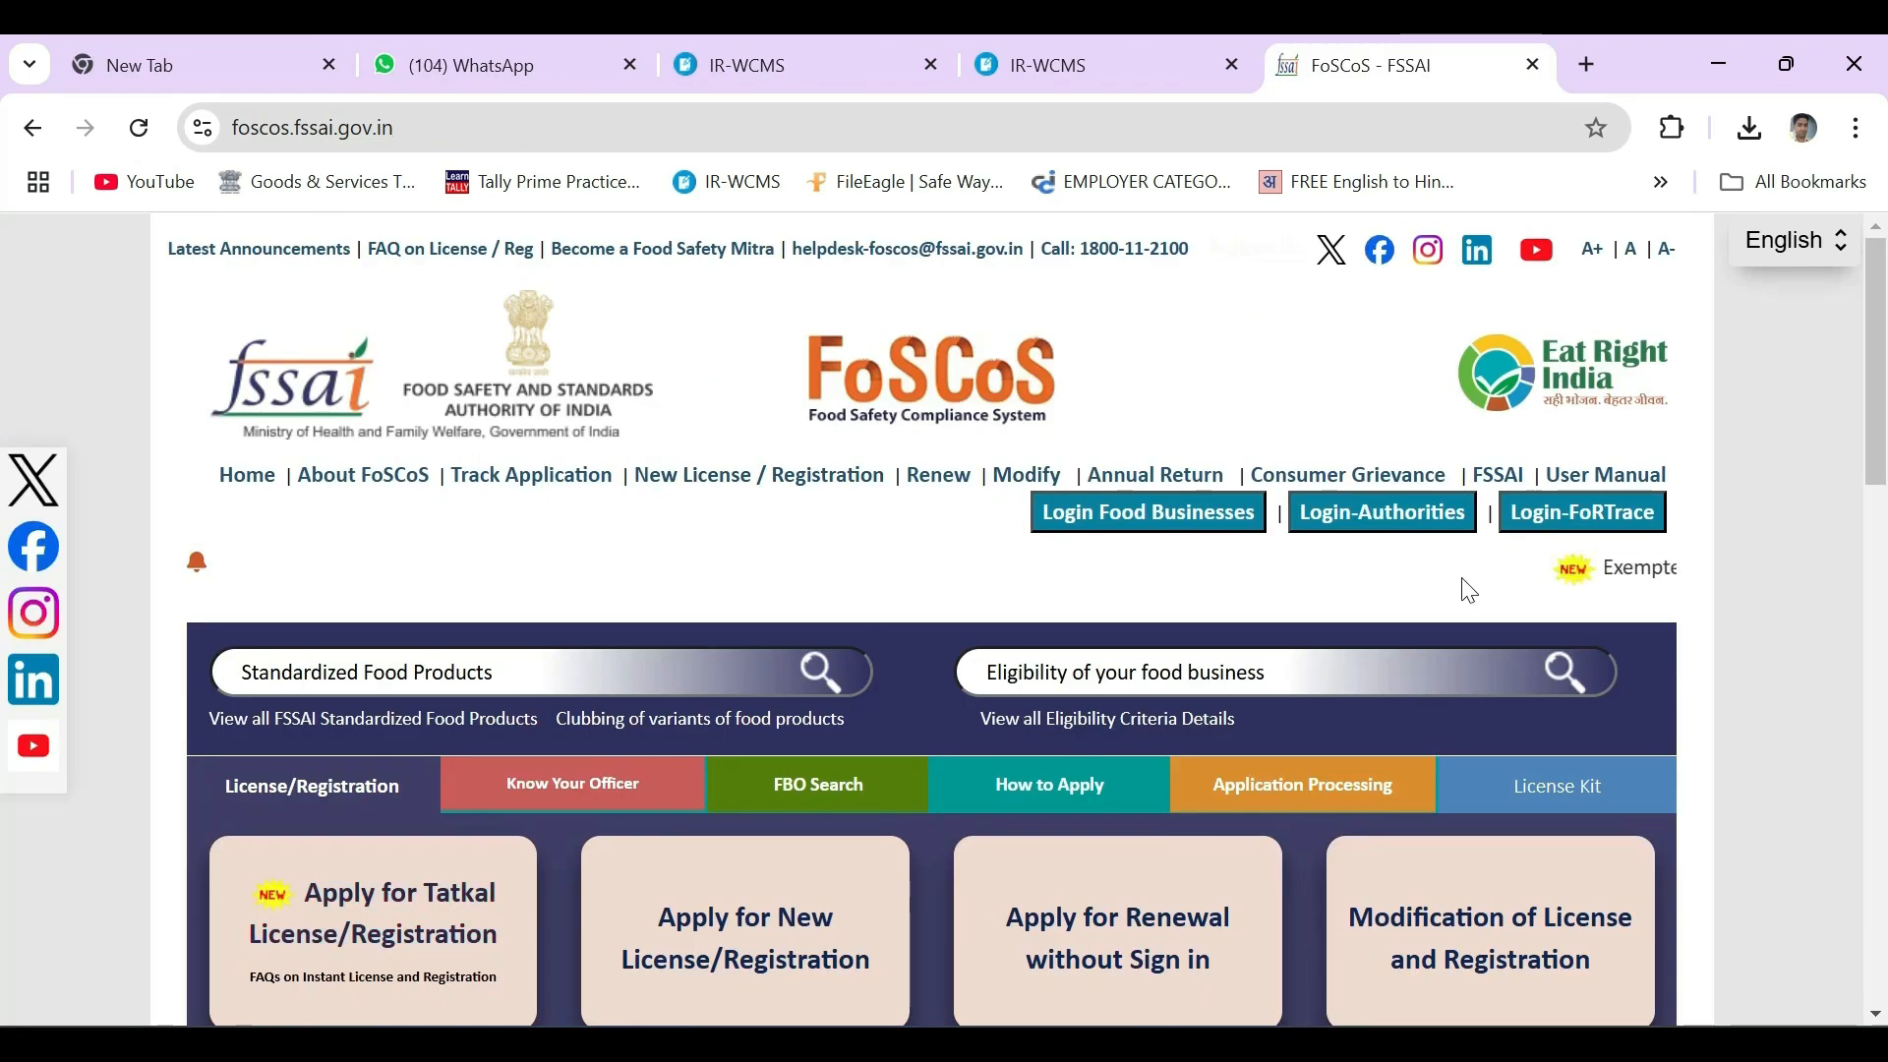
# - Go to the existing-user login, paste the application number, and proceed
pyautogui.scroll(-5, 1468, 590)
pyautogui.scroll(4, 1465, 593)
pyautogui.scroll(1, 1465, 593)
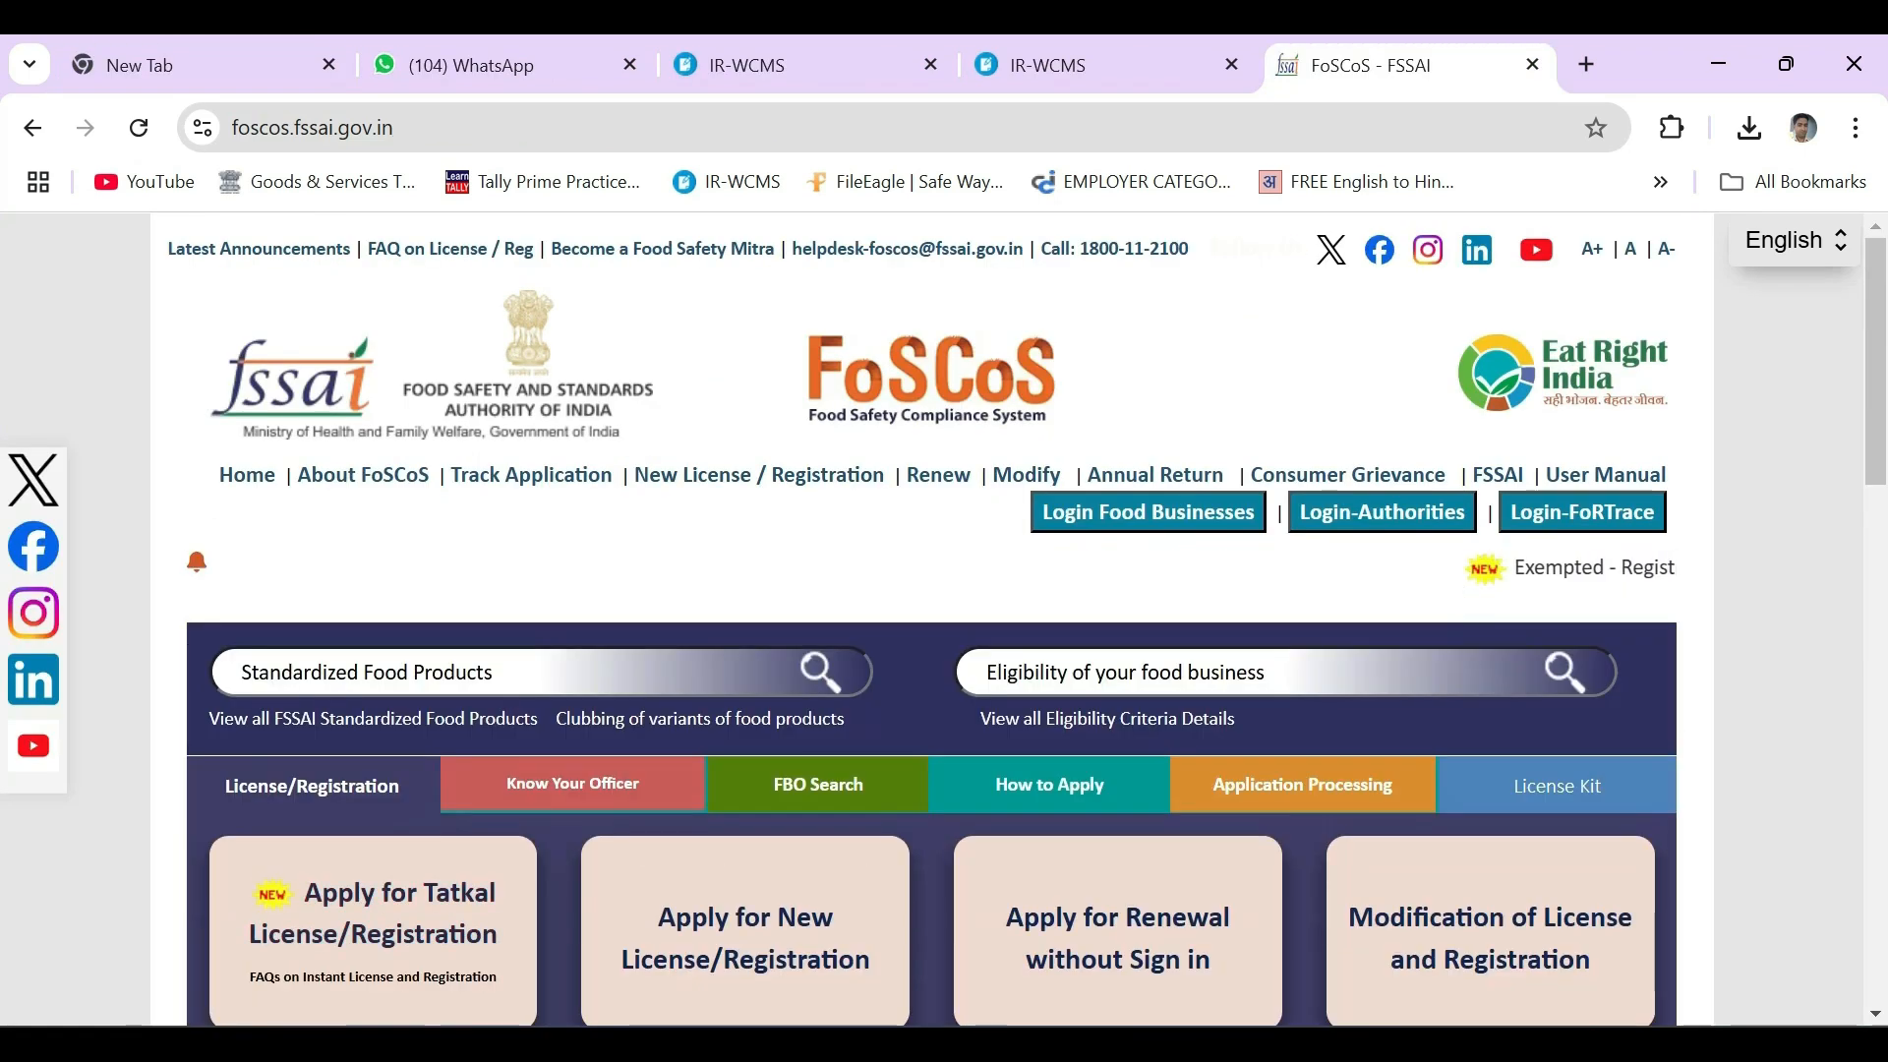
pyautogui.scroll(-3, 882, 621)
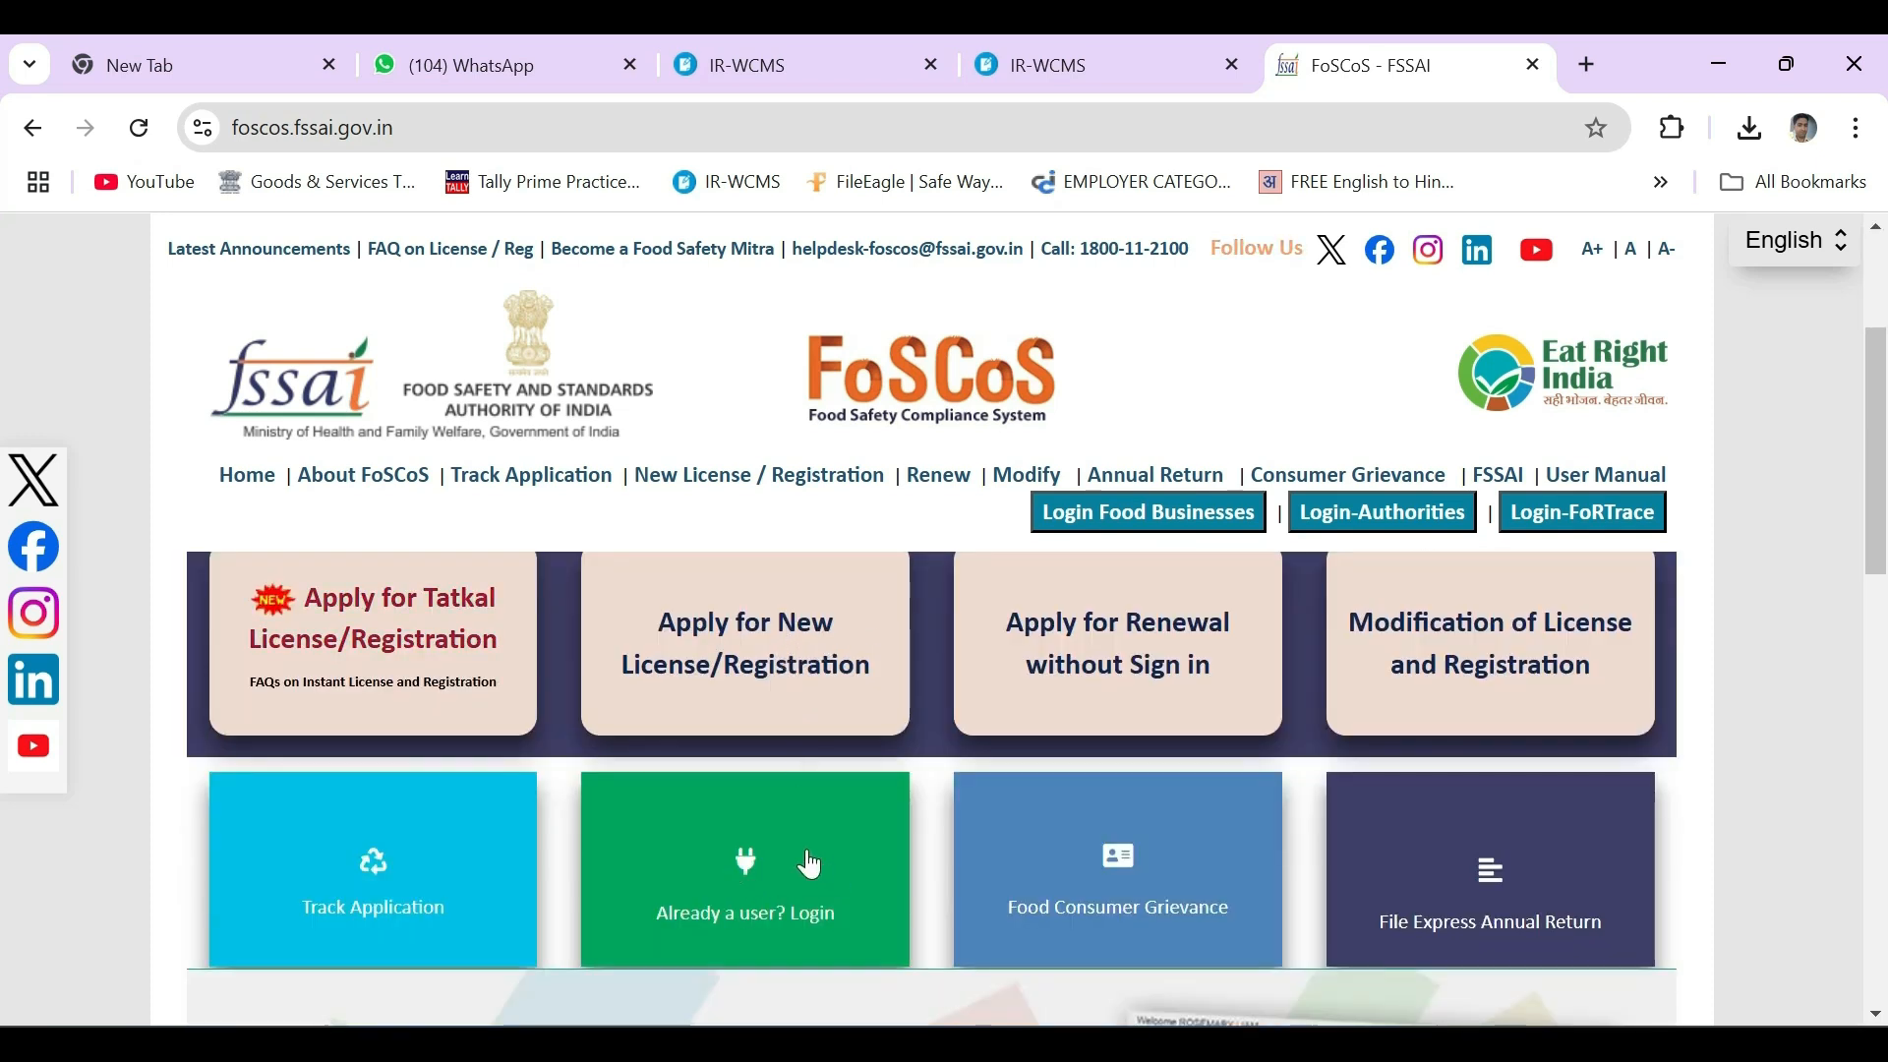
pyautogui.click(766, 905)
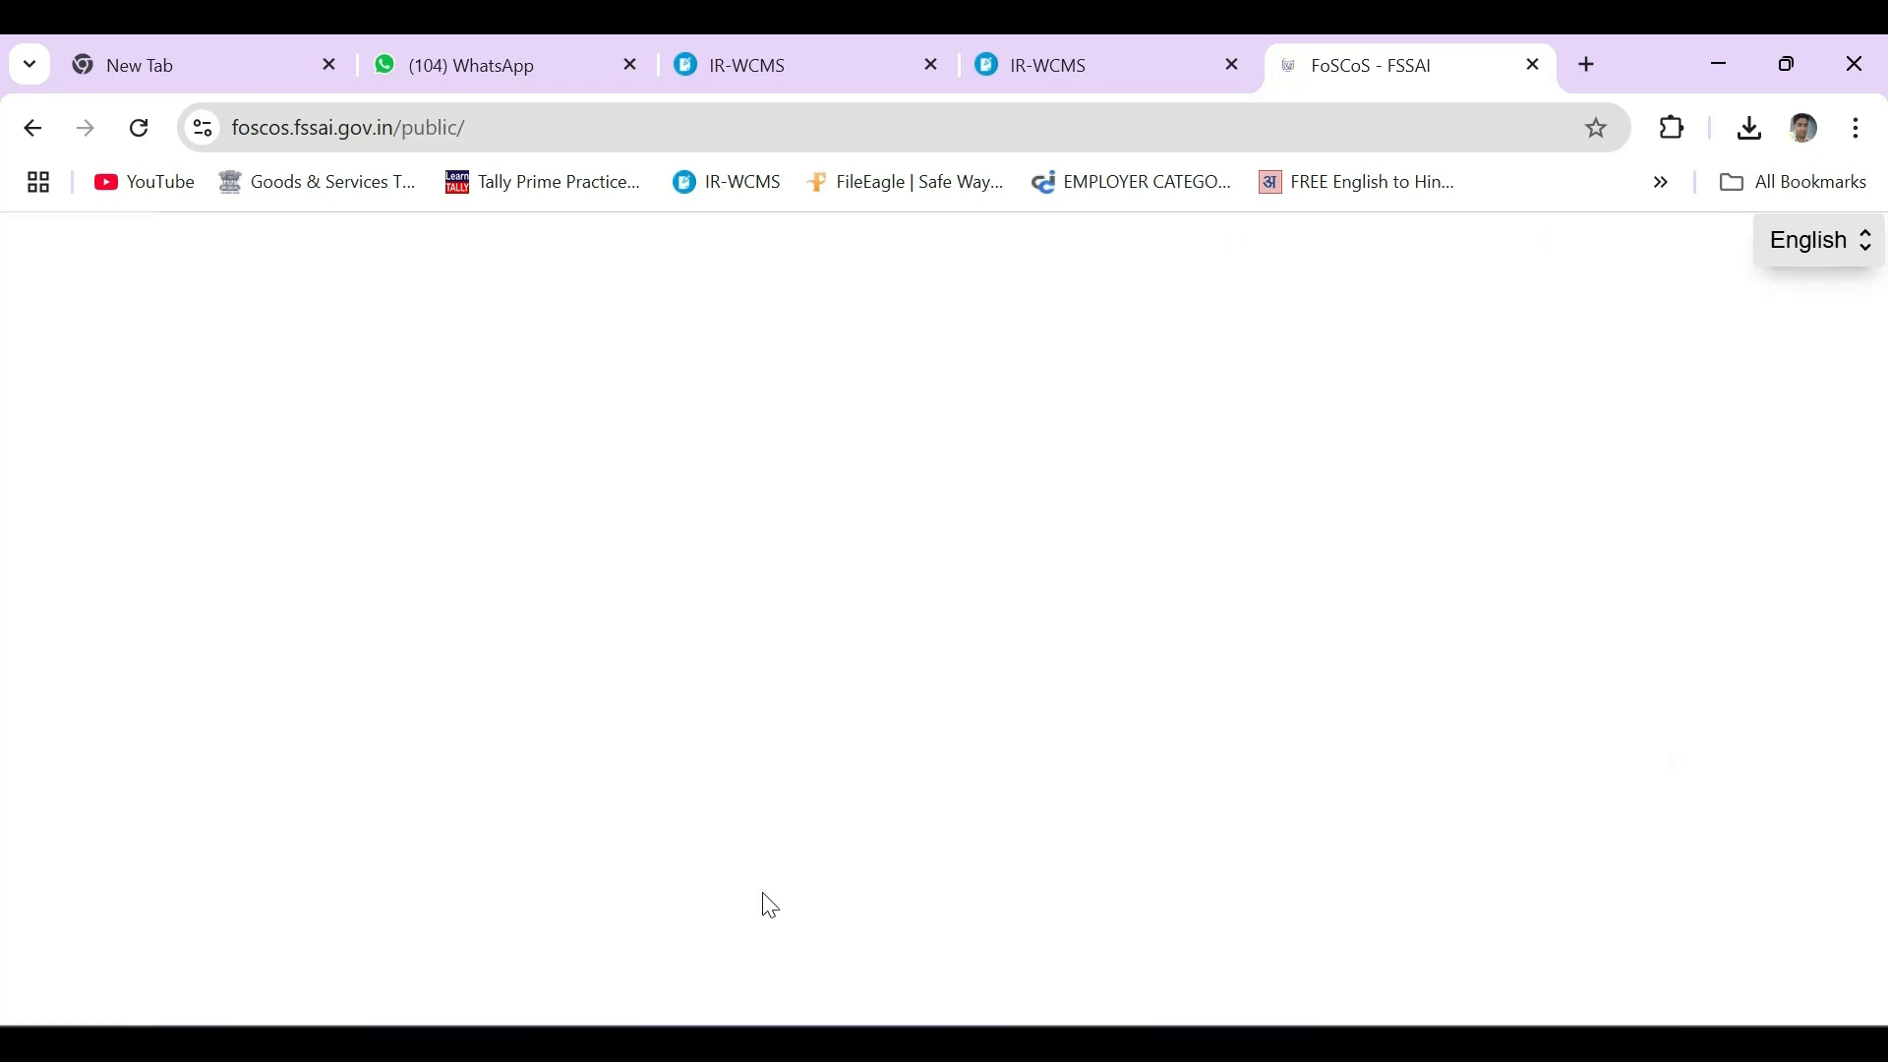
pyautogui.click(559, 695)
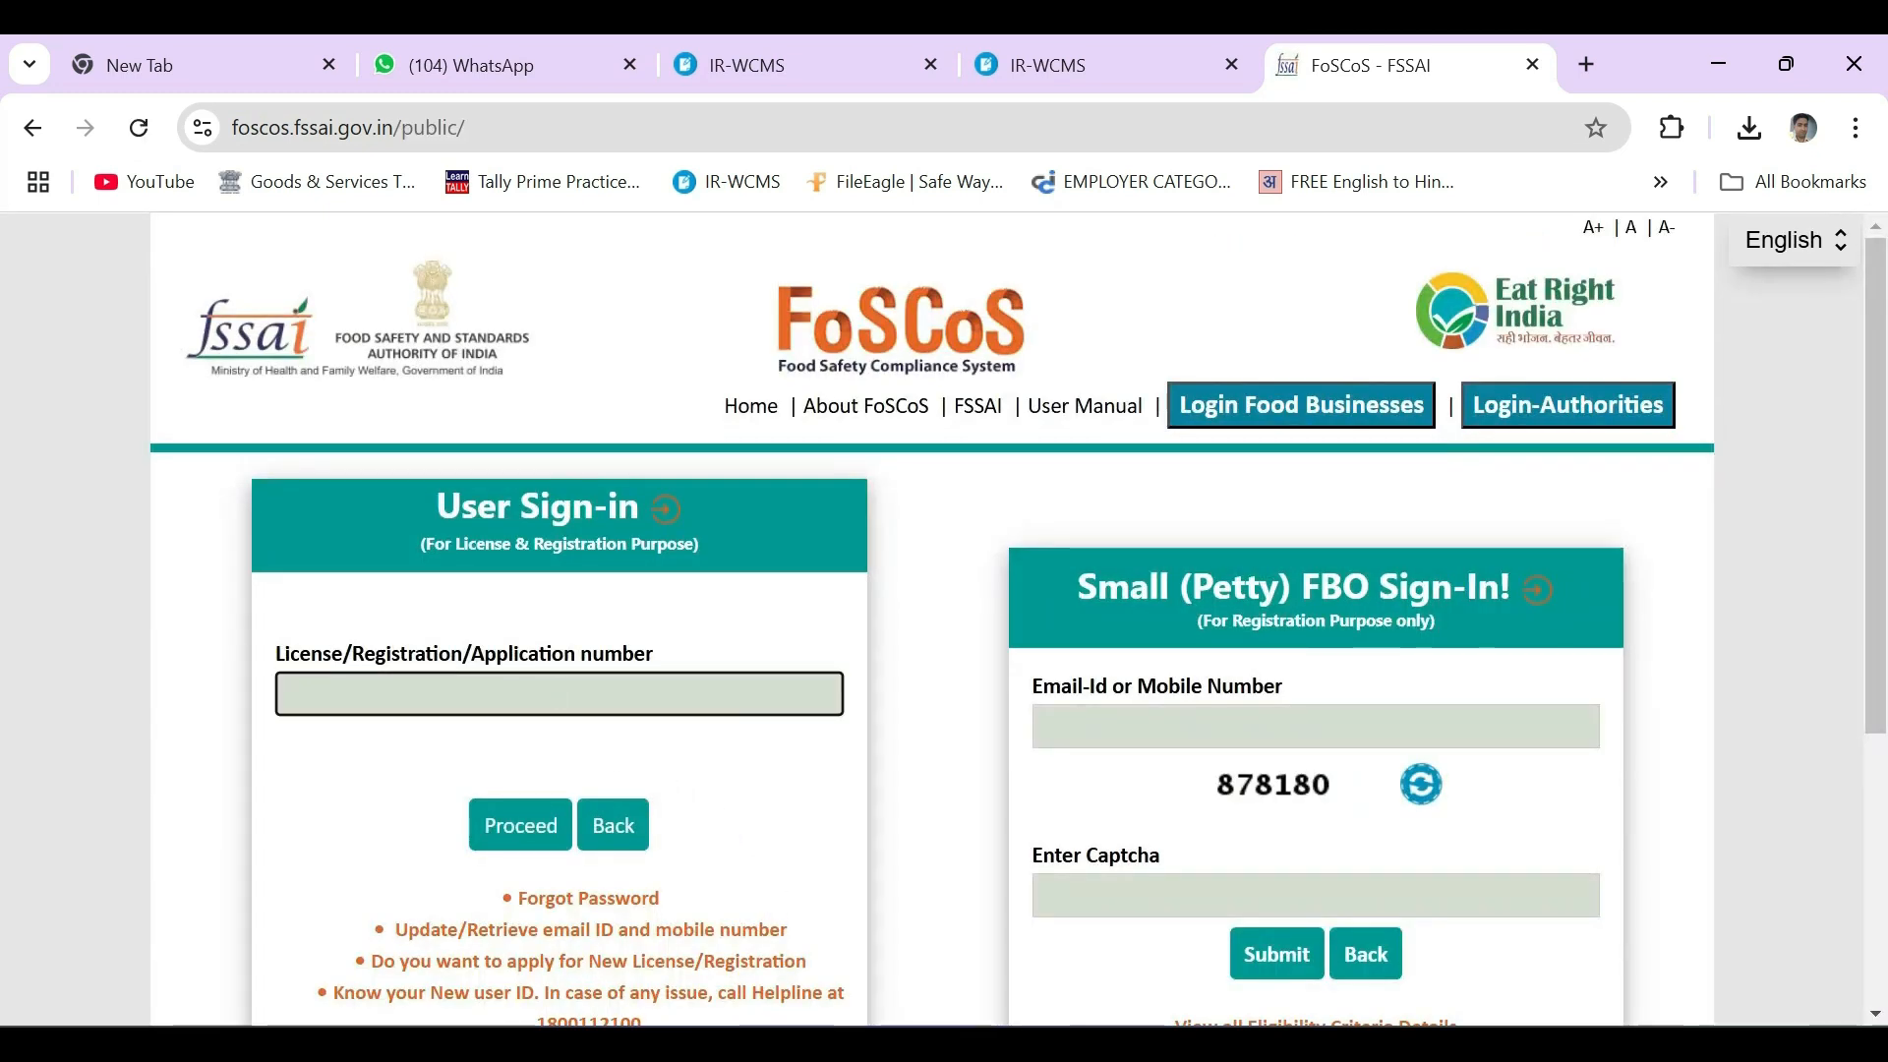
pyautogui.hotkey('ctrl', 'v')
pyautogui.click(550, 822)
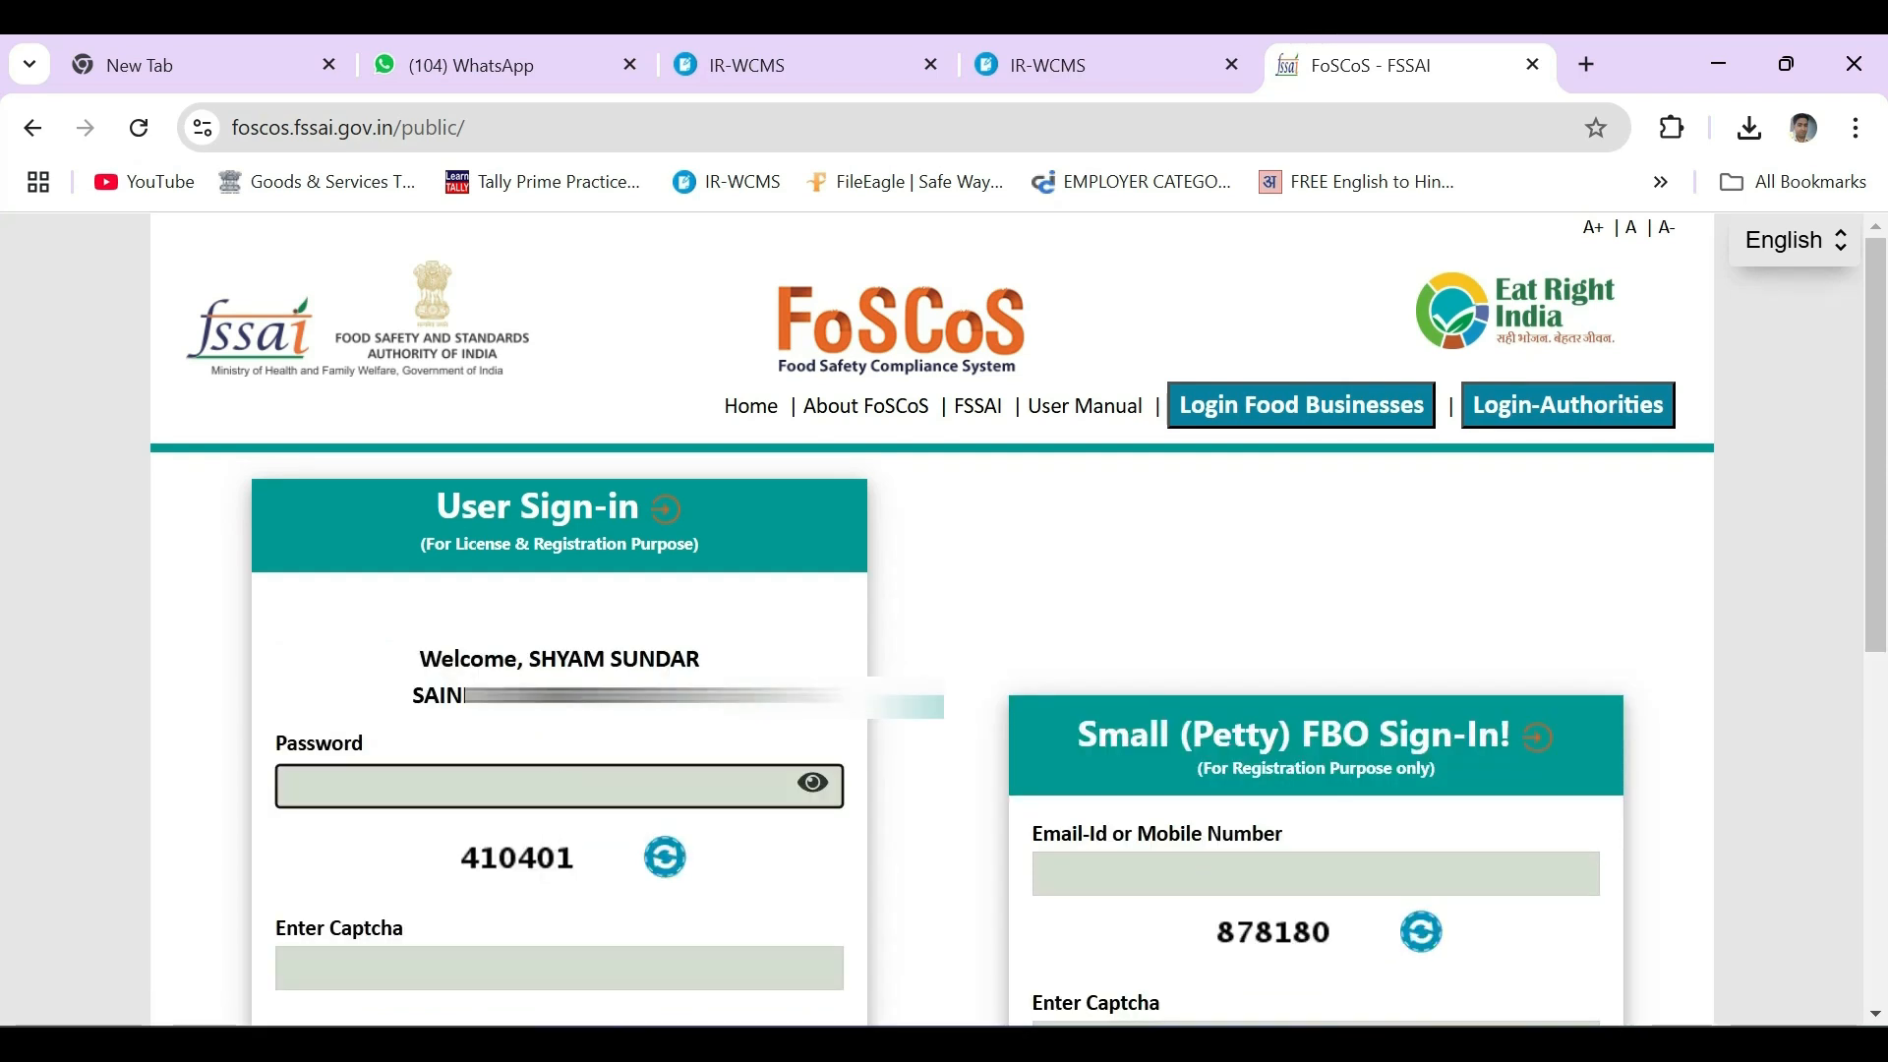
# - Enter the account password and captcha to sign in to the dashboard
pyautogui.write('•••••••')
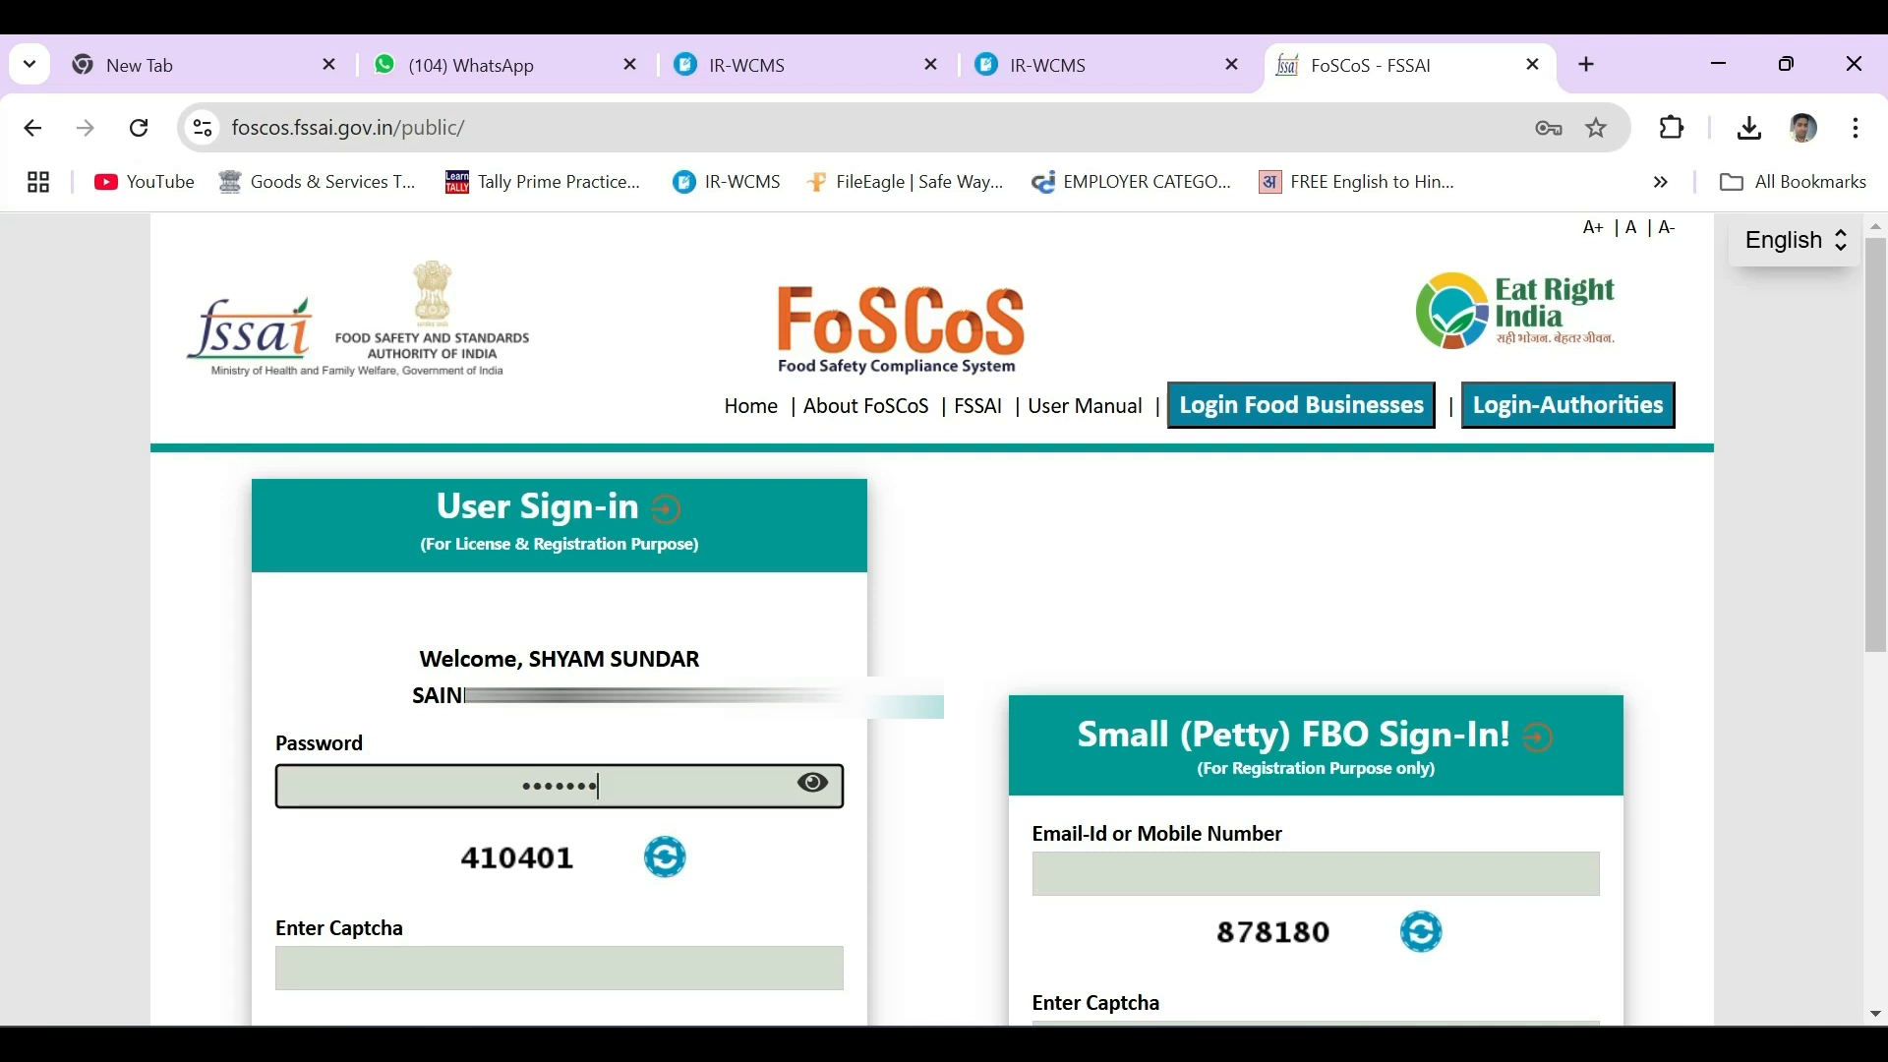
pyautogui.click(588, 959)
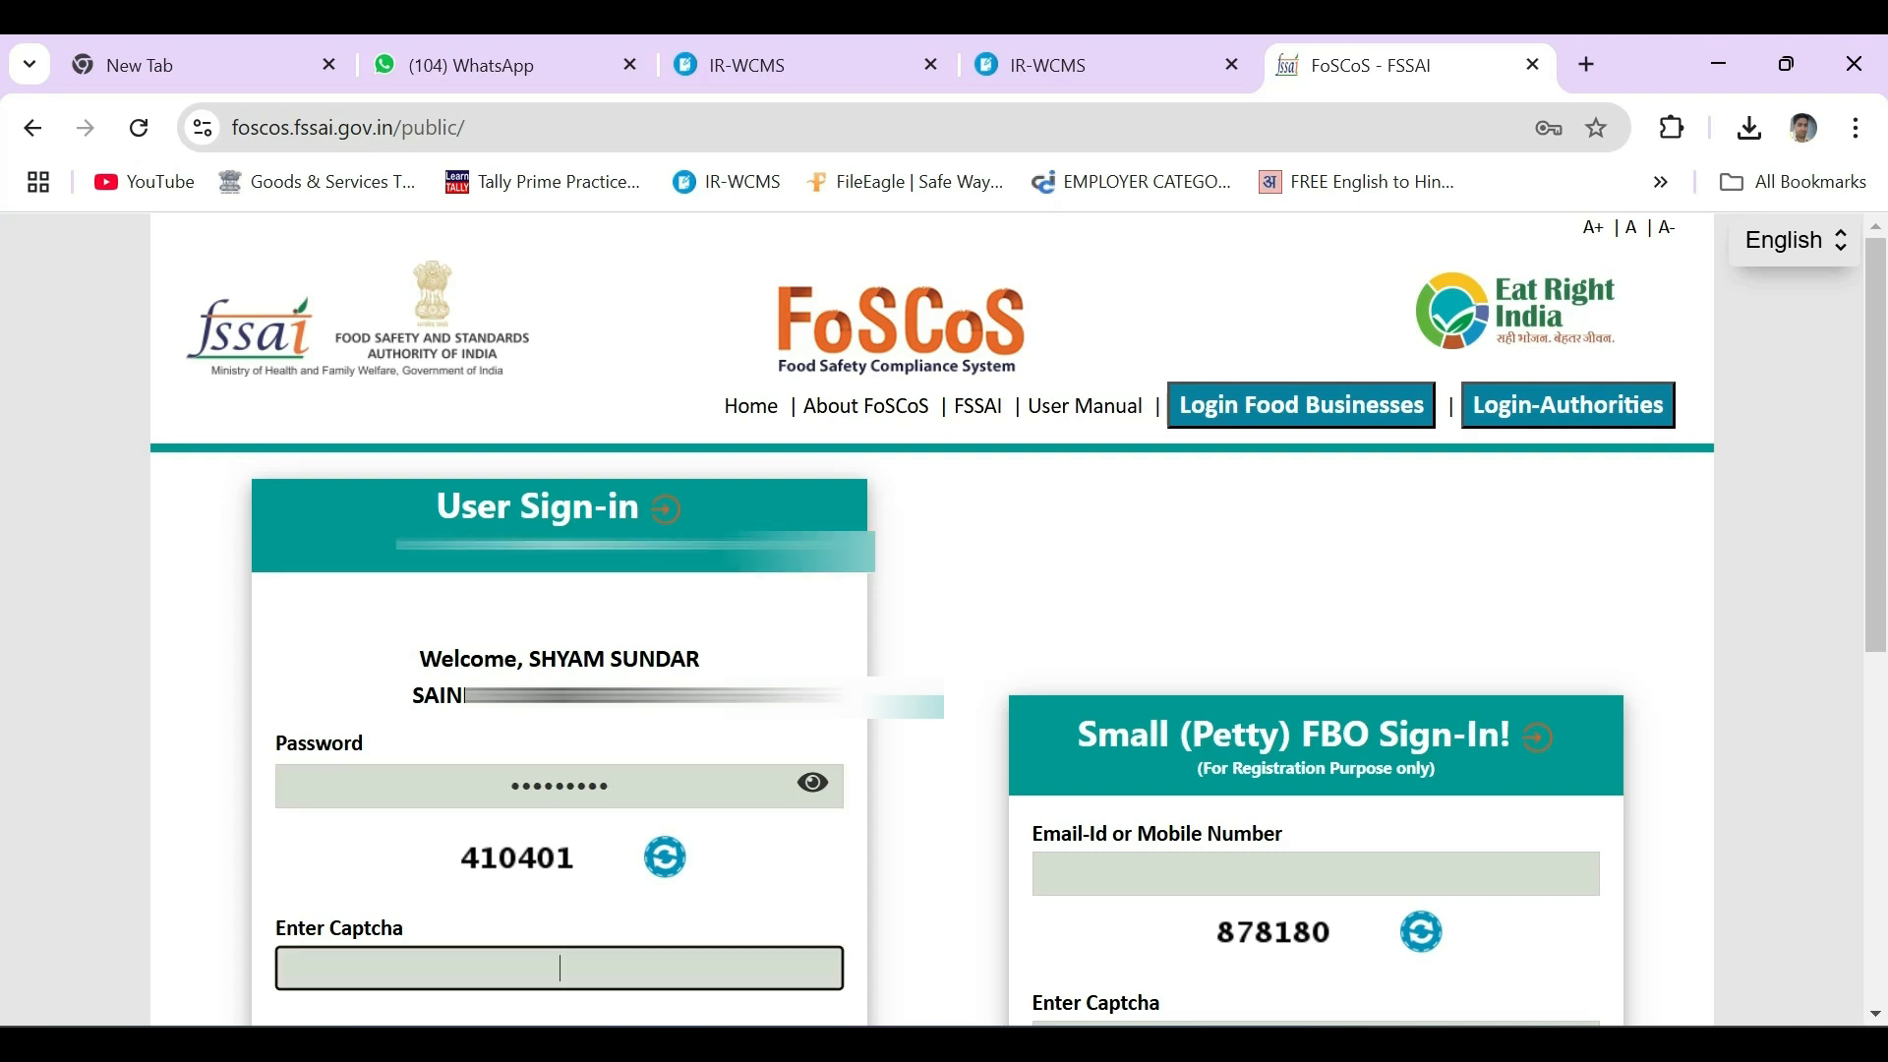
pyautogui.press('Return')
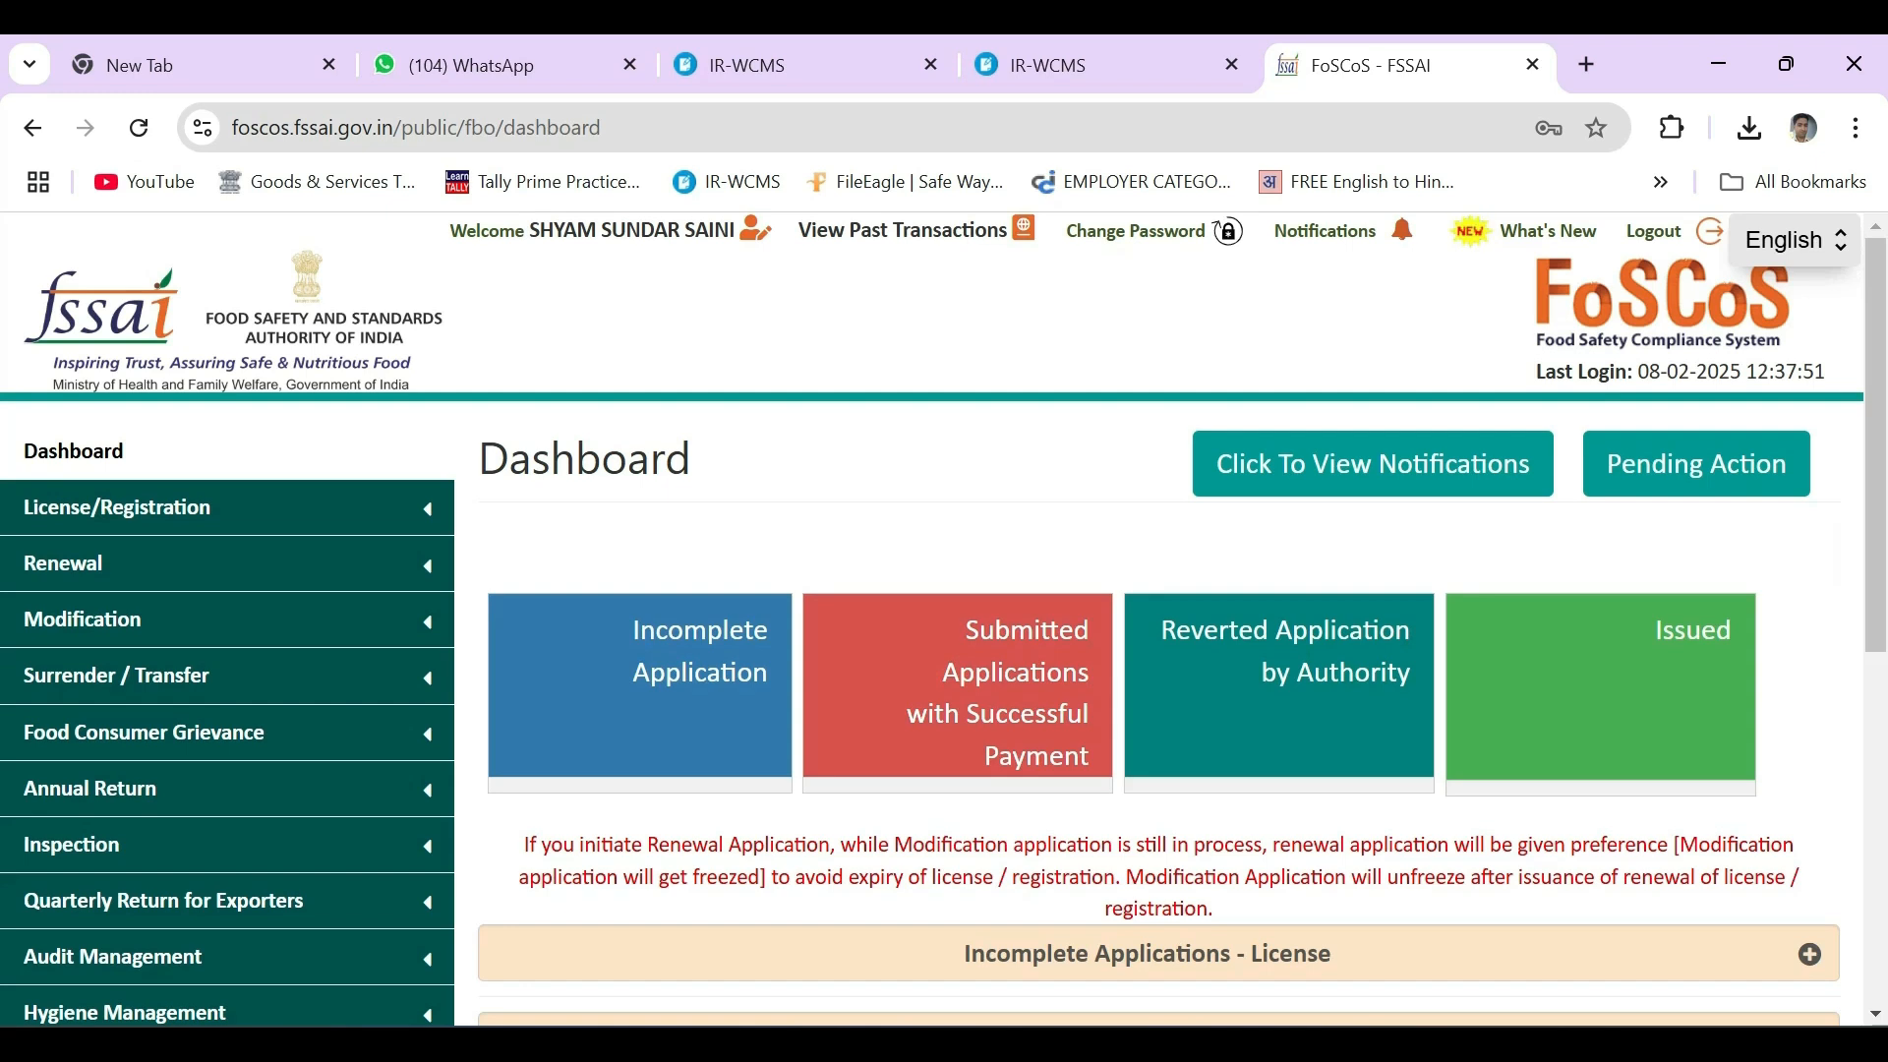
# - Resume the incomplete restaurant licence application from Incomplete Applications - License
pyautogui.scroll(-1, 1109, 872)
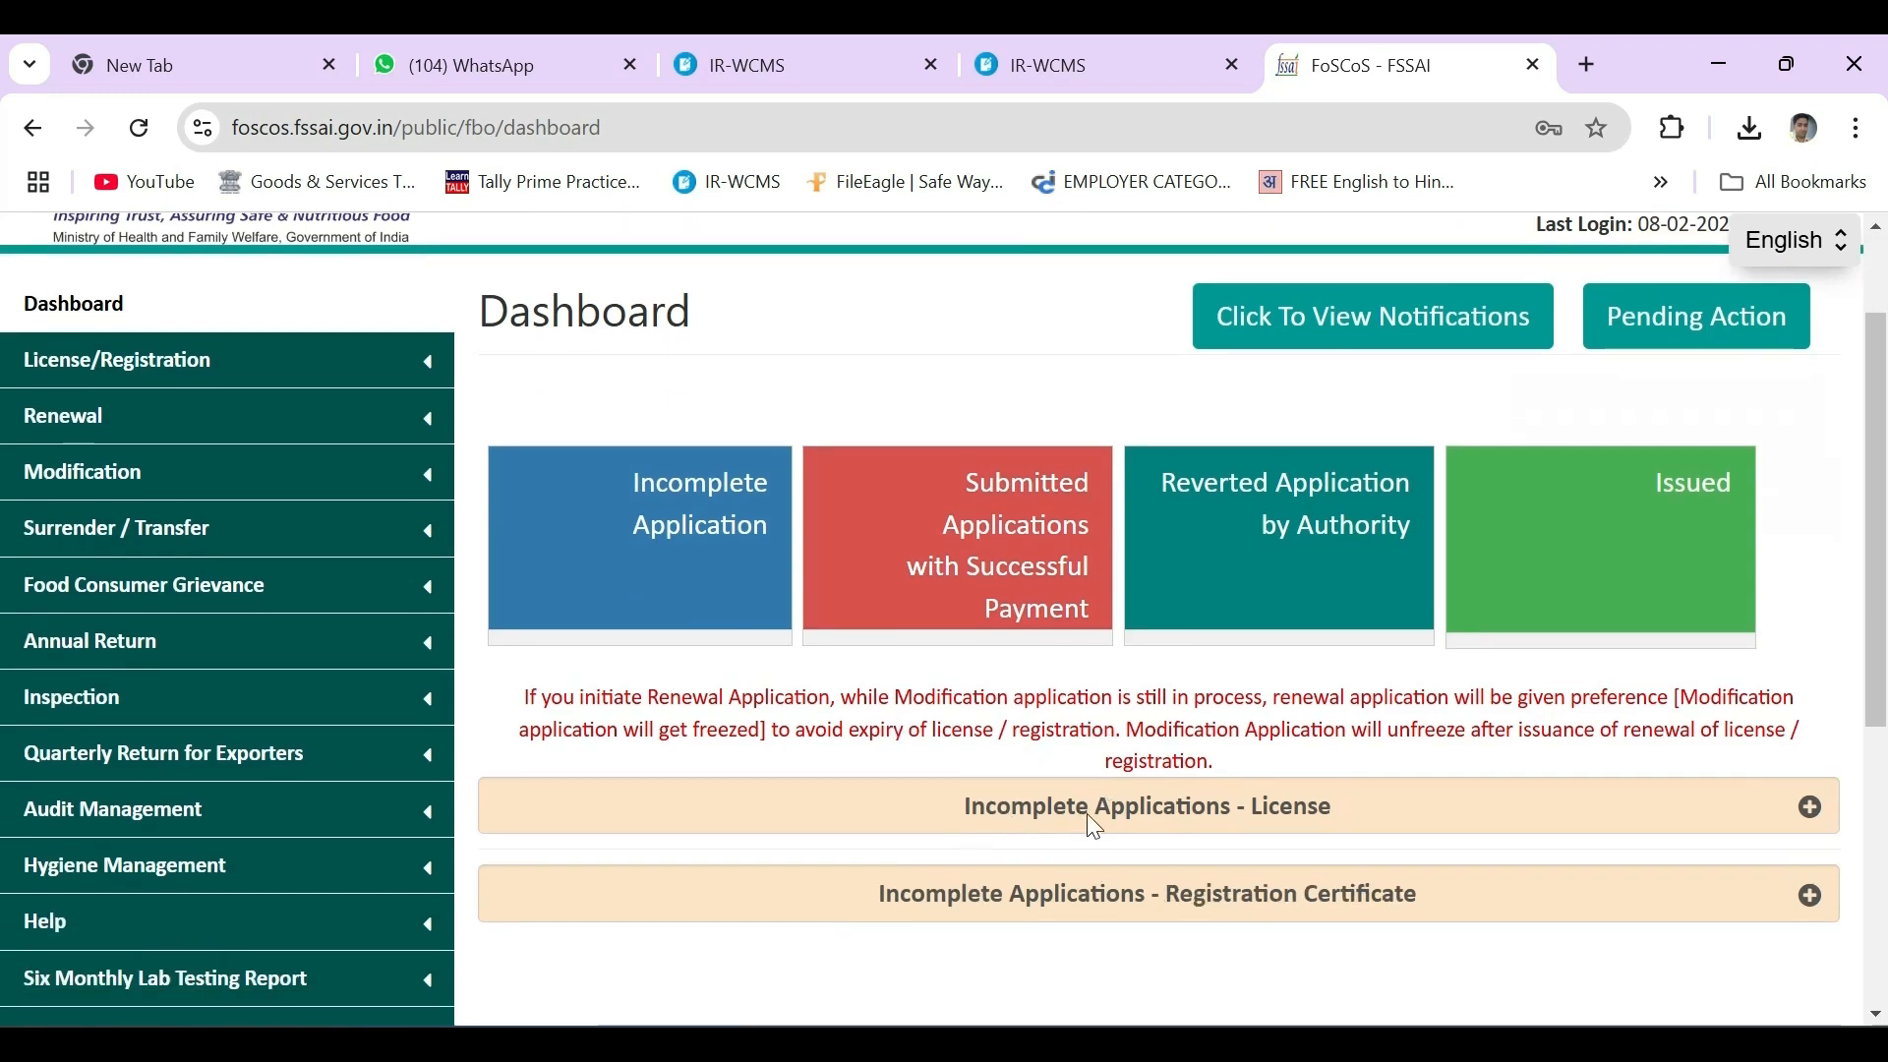
pyautogui.moveTo(1094, 810); pyautogui.dragTo(1251, 808)
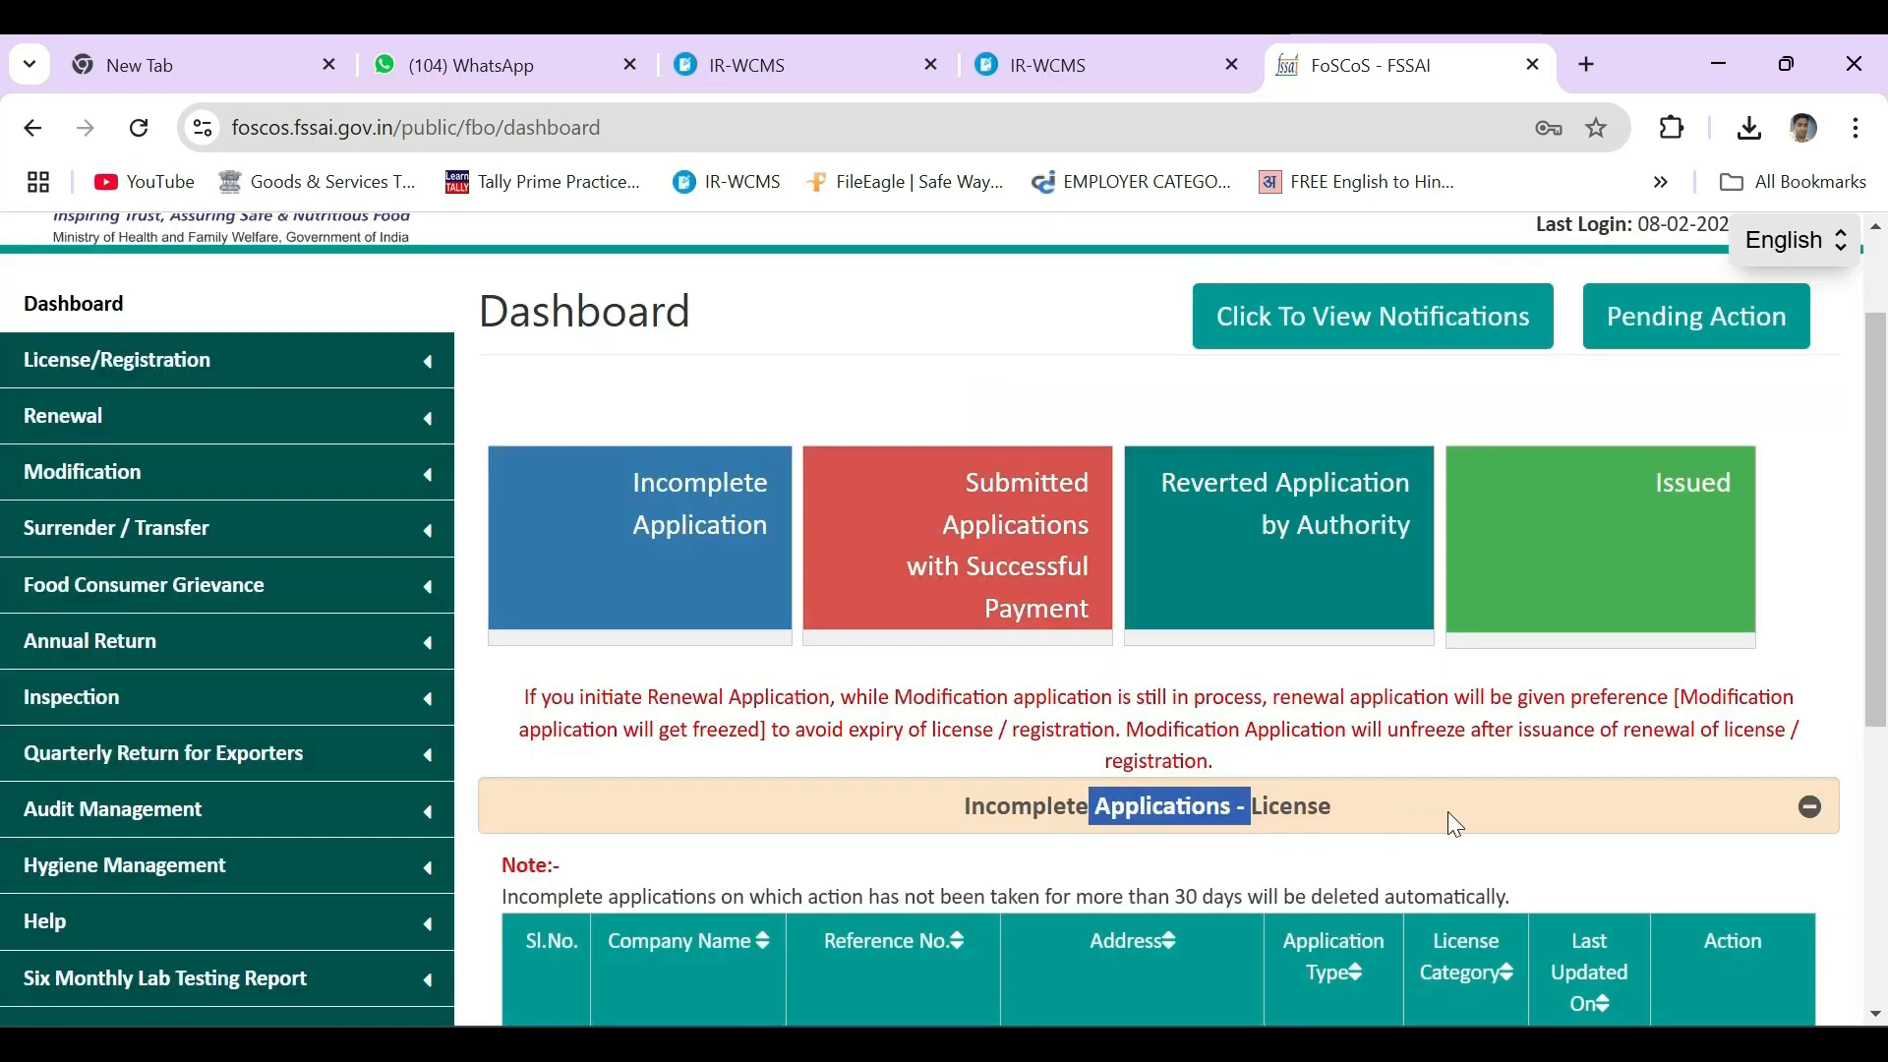
pyautogui.click(1447, 812)
pyautogui.scroll(-1, 1449, 813)
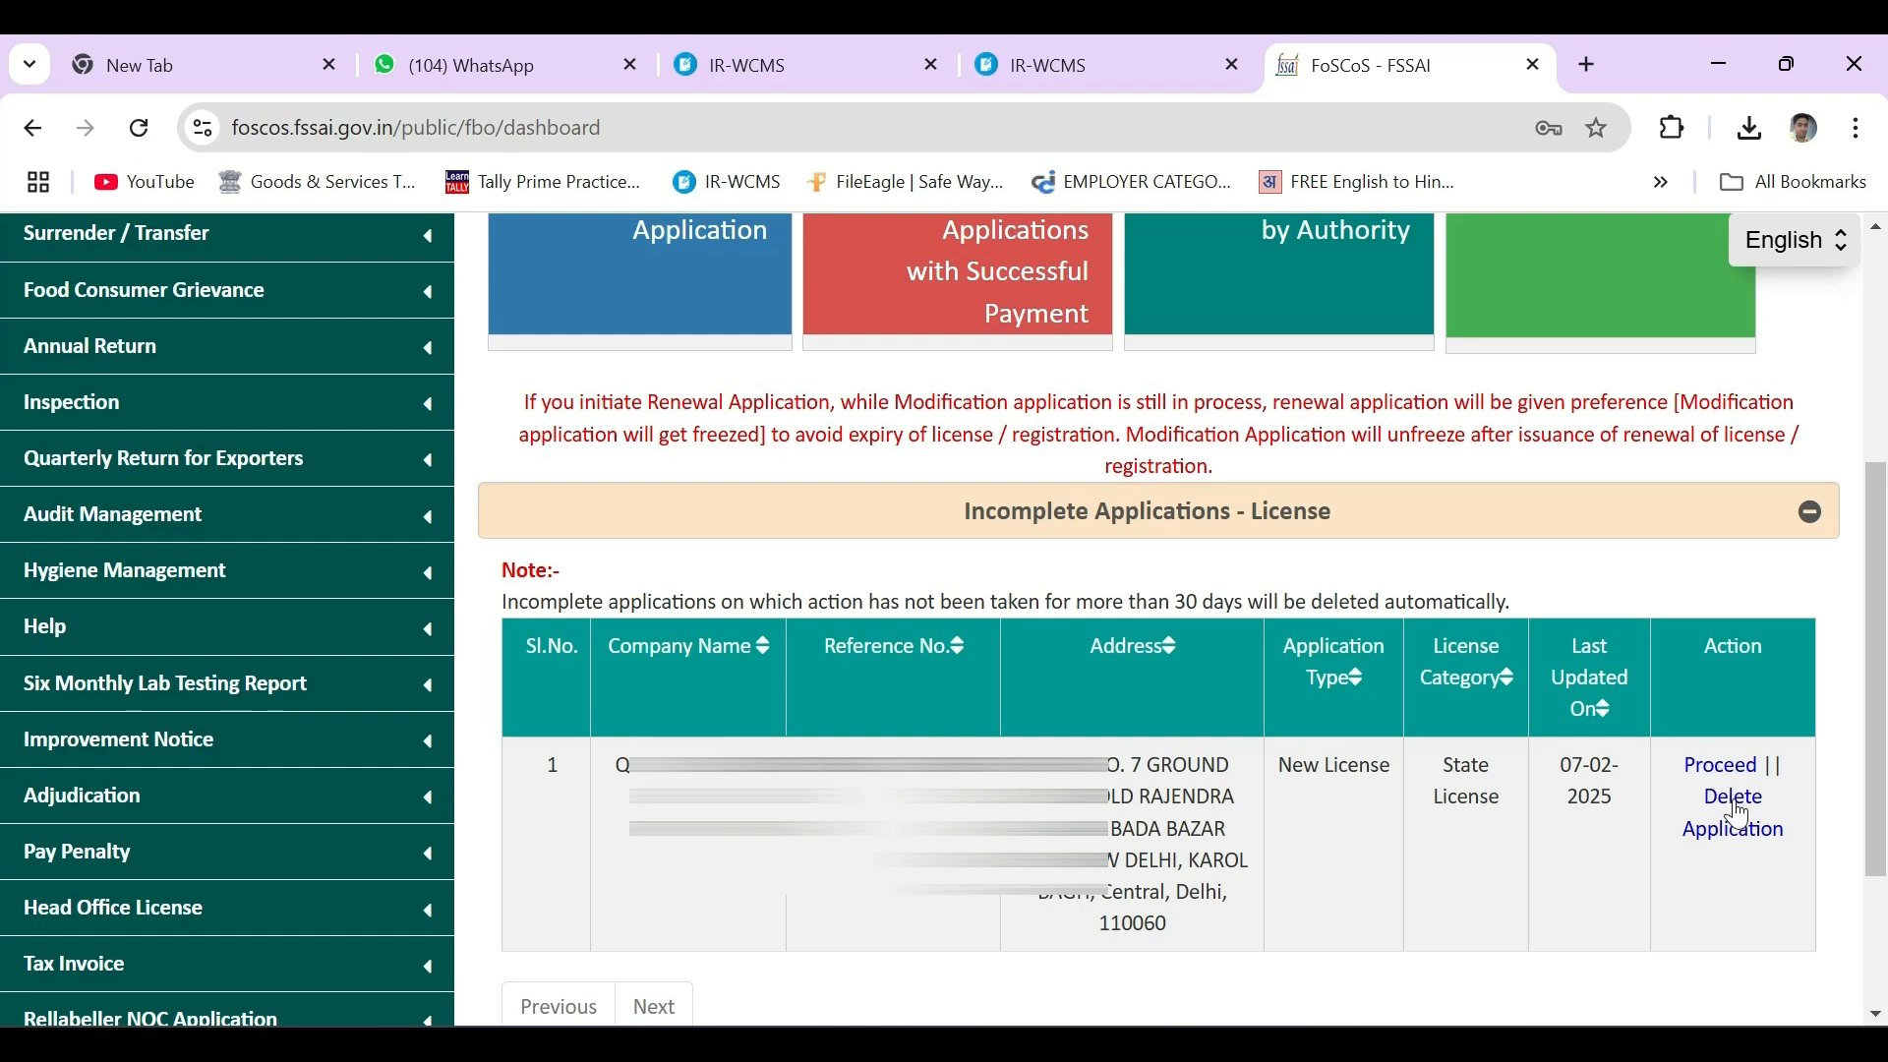
pyautogui.click(1729, 766)
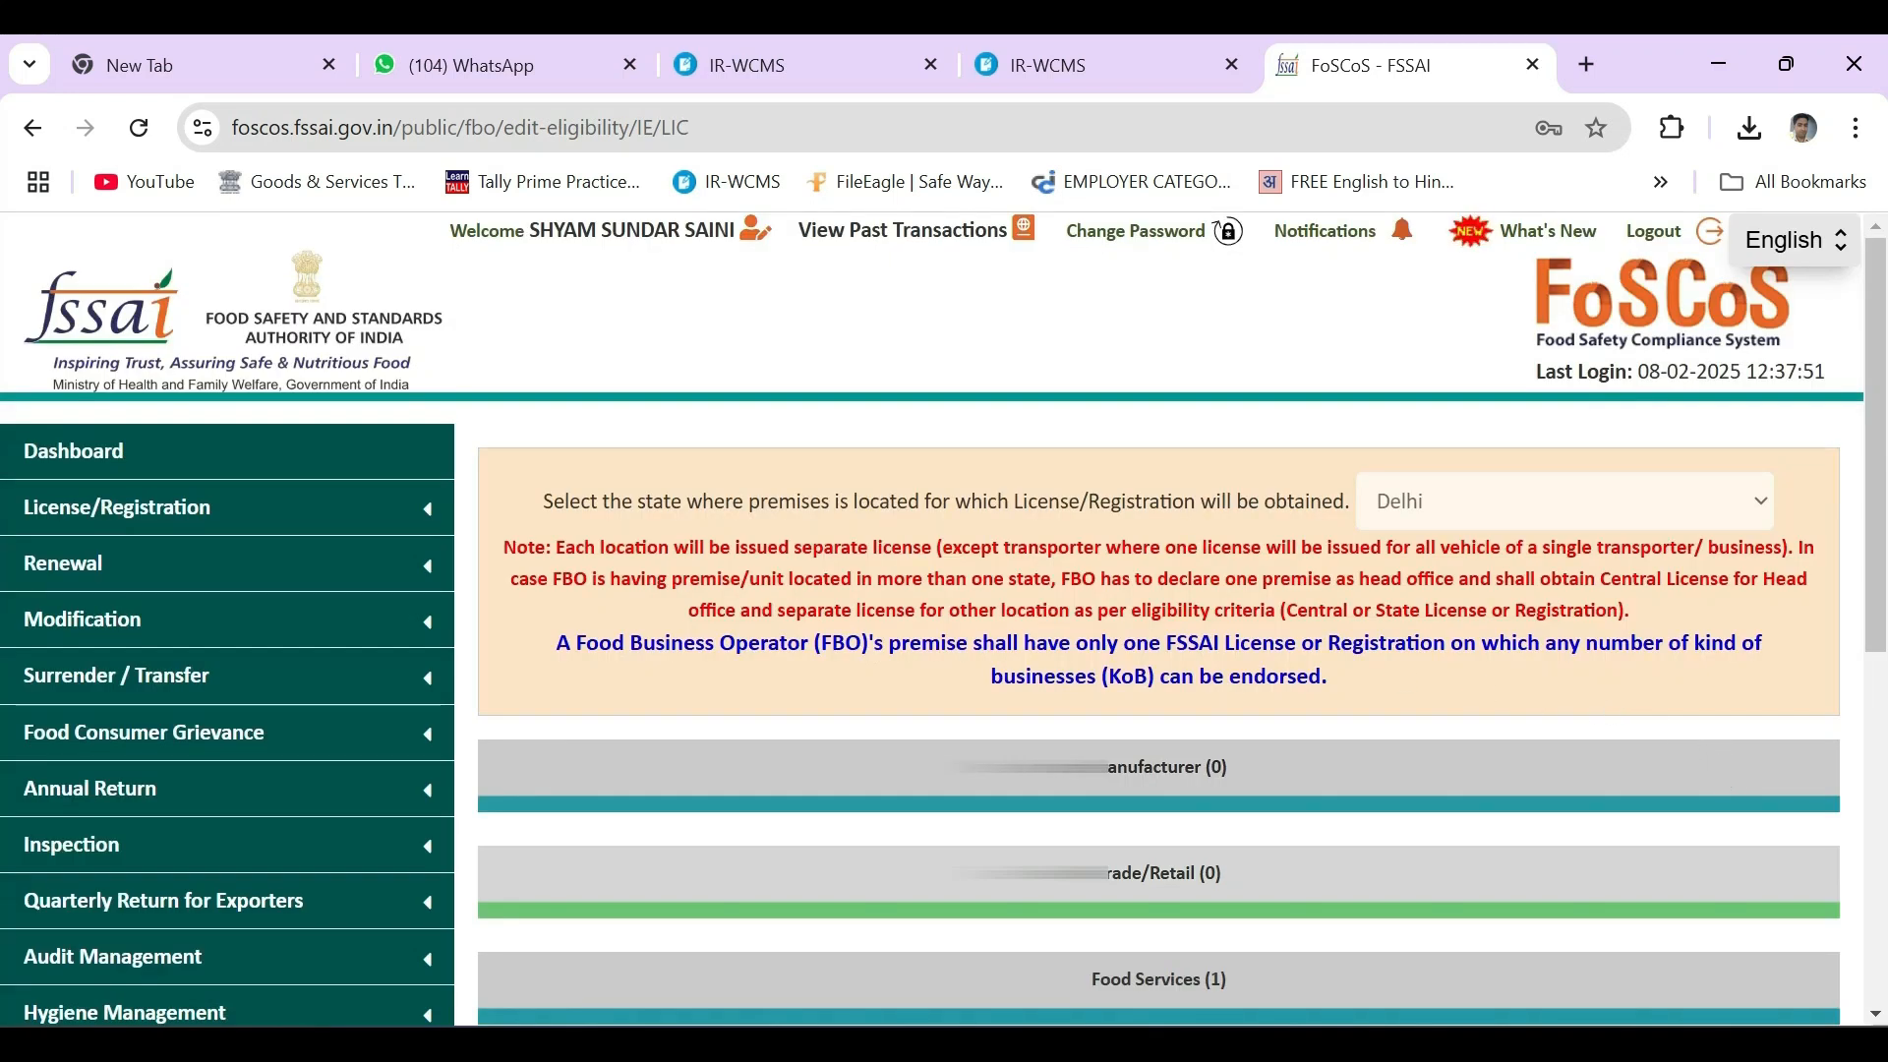
# - Confirm Food Services eligibility as a State License and continue to Form B
pyautogui.scroll(-5, 1302, 633)
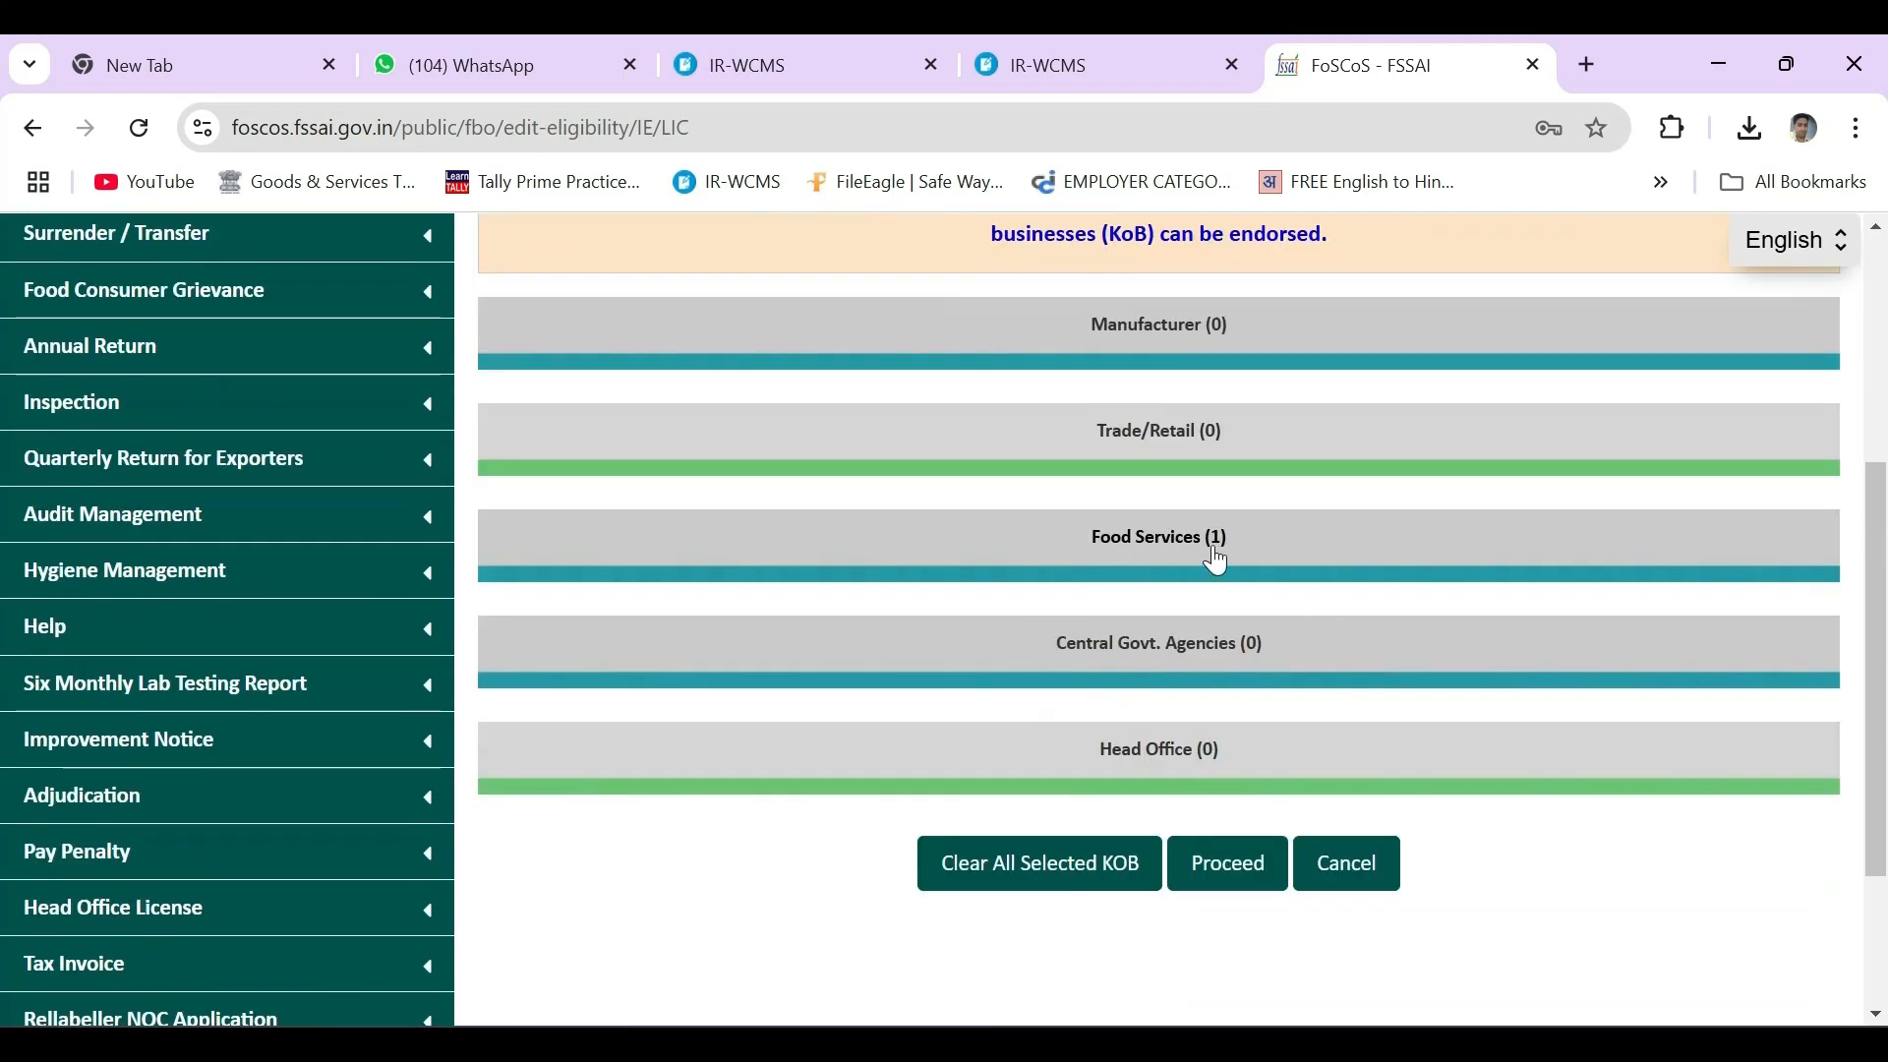
pyautogui.click(1228, 874)
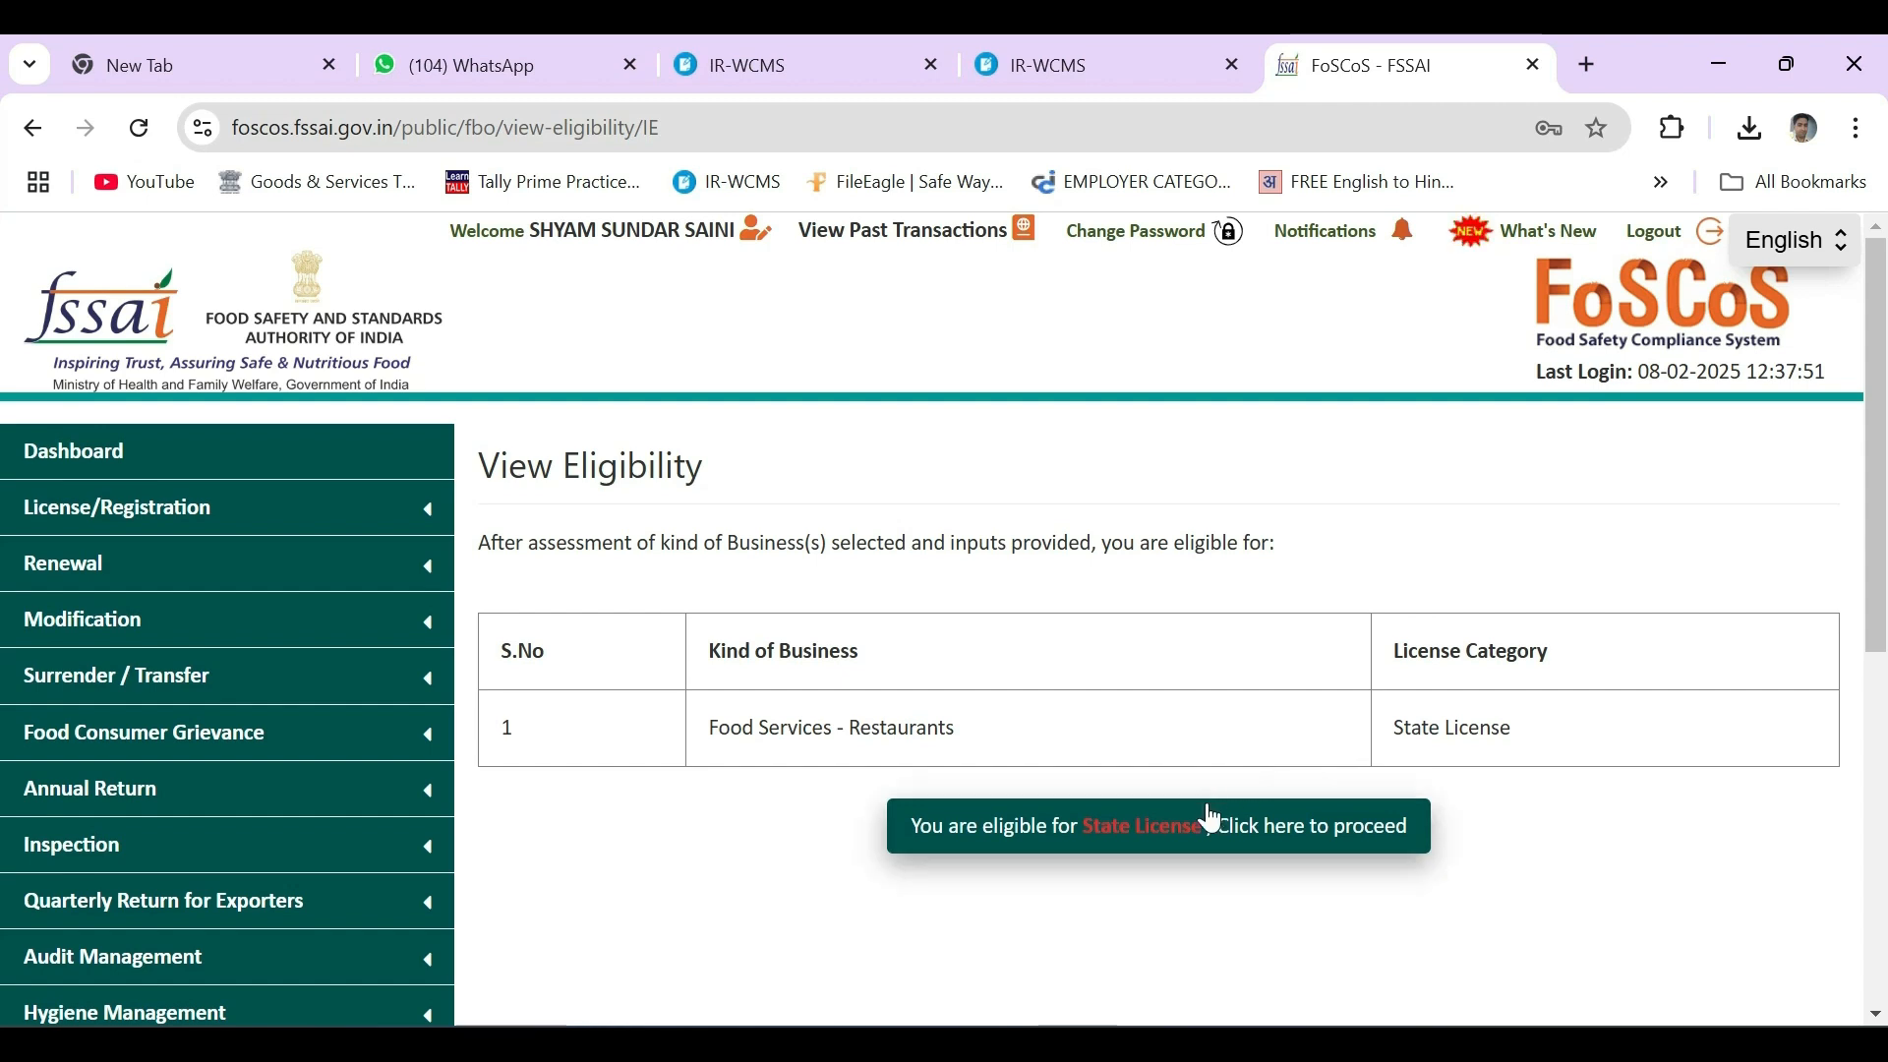
pyautogui.click(1185, 839)
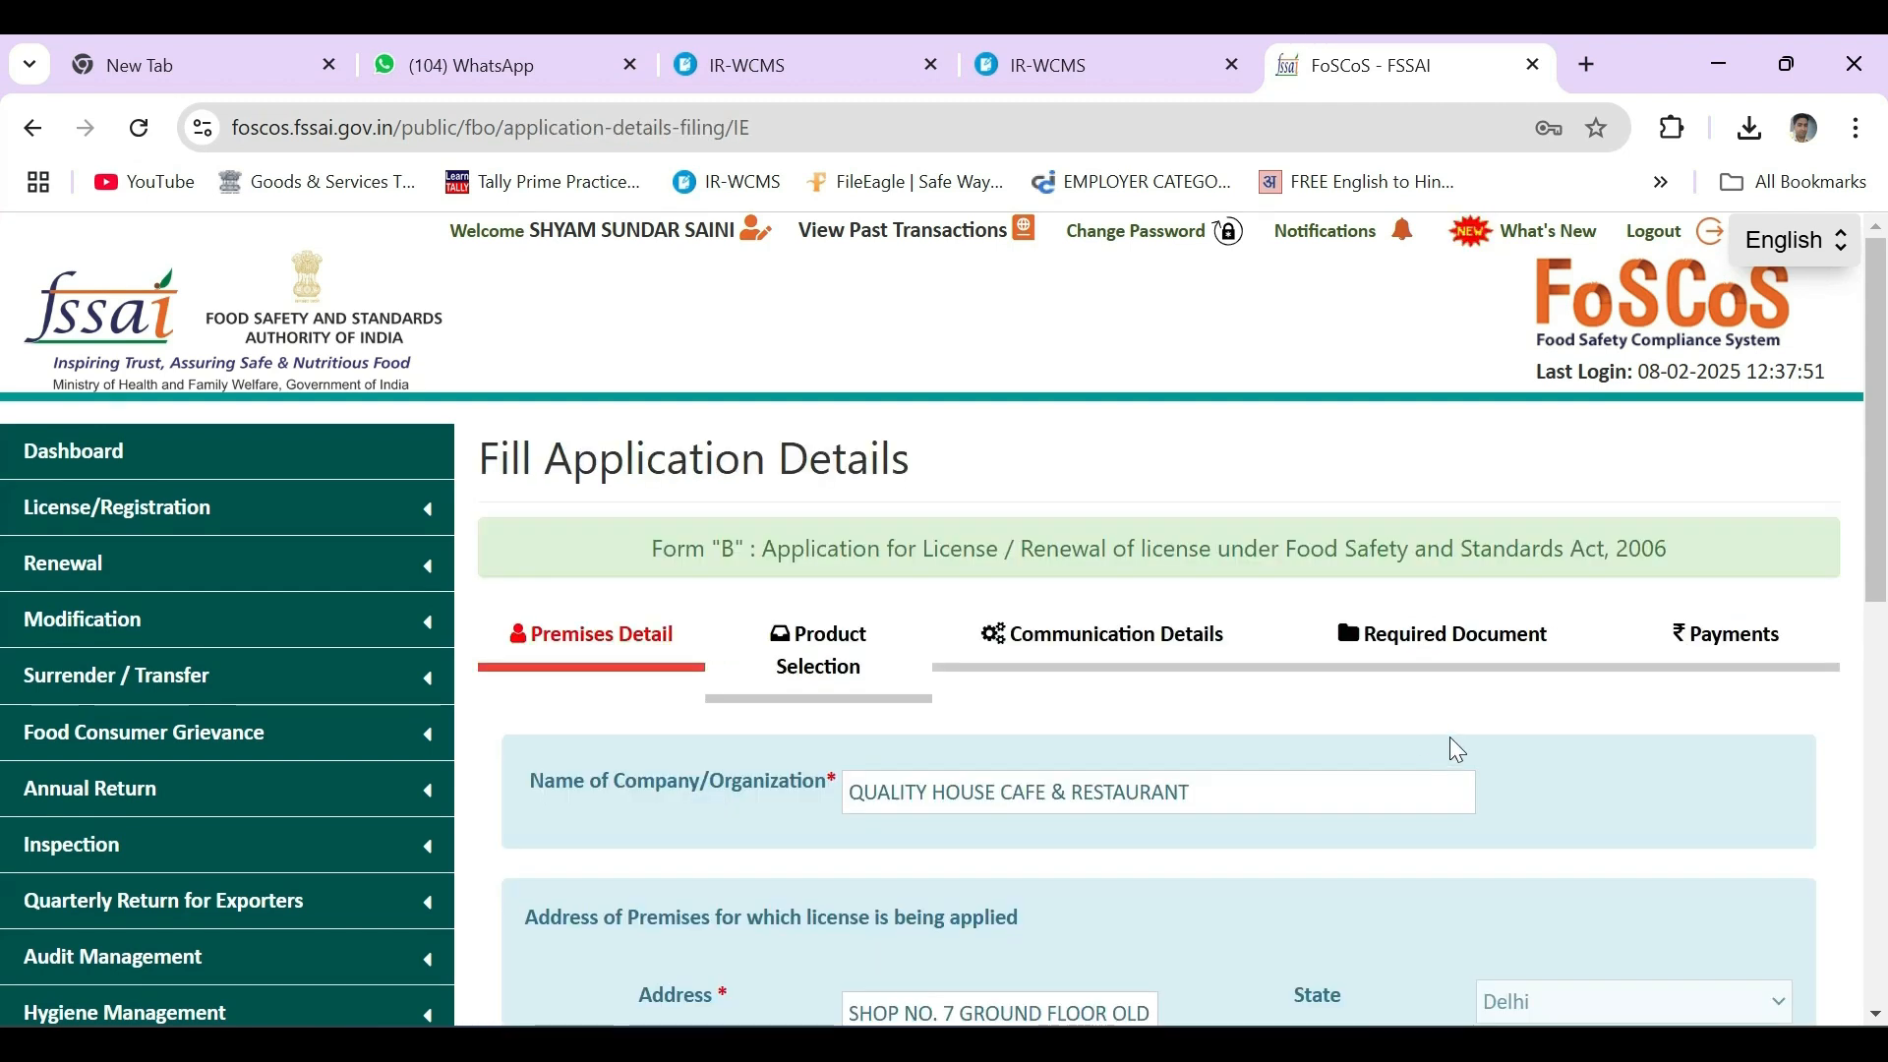
# - Scroll the Required Document step to review uploaded documents and the Other Document note
pyautogui.scroll(-3, 1453, 736)
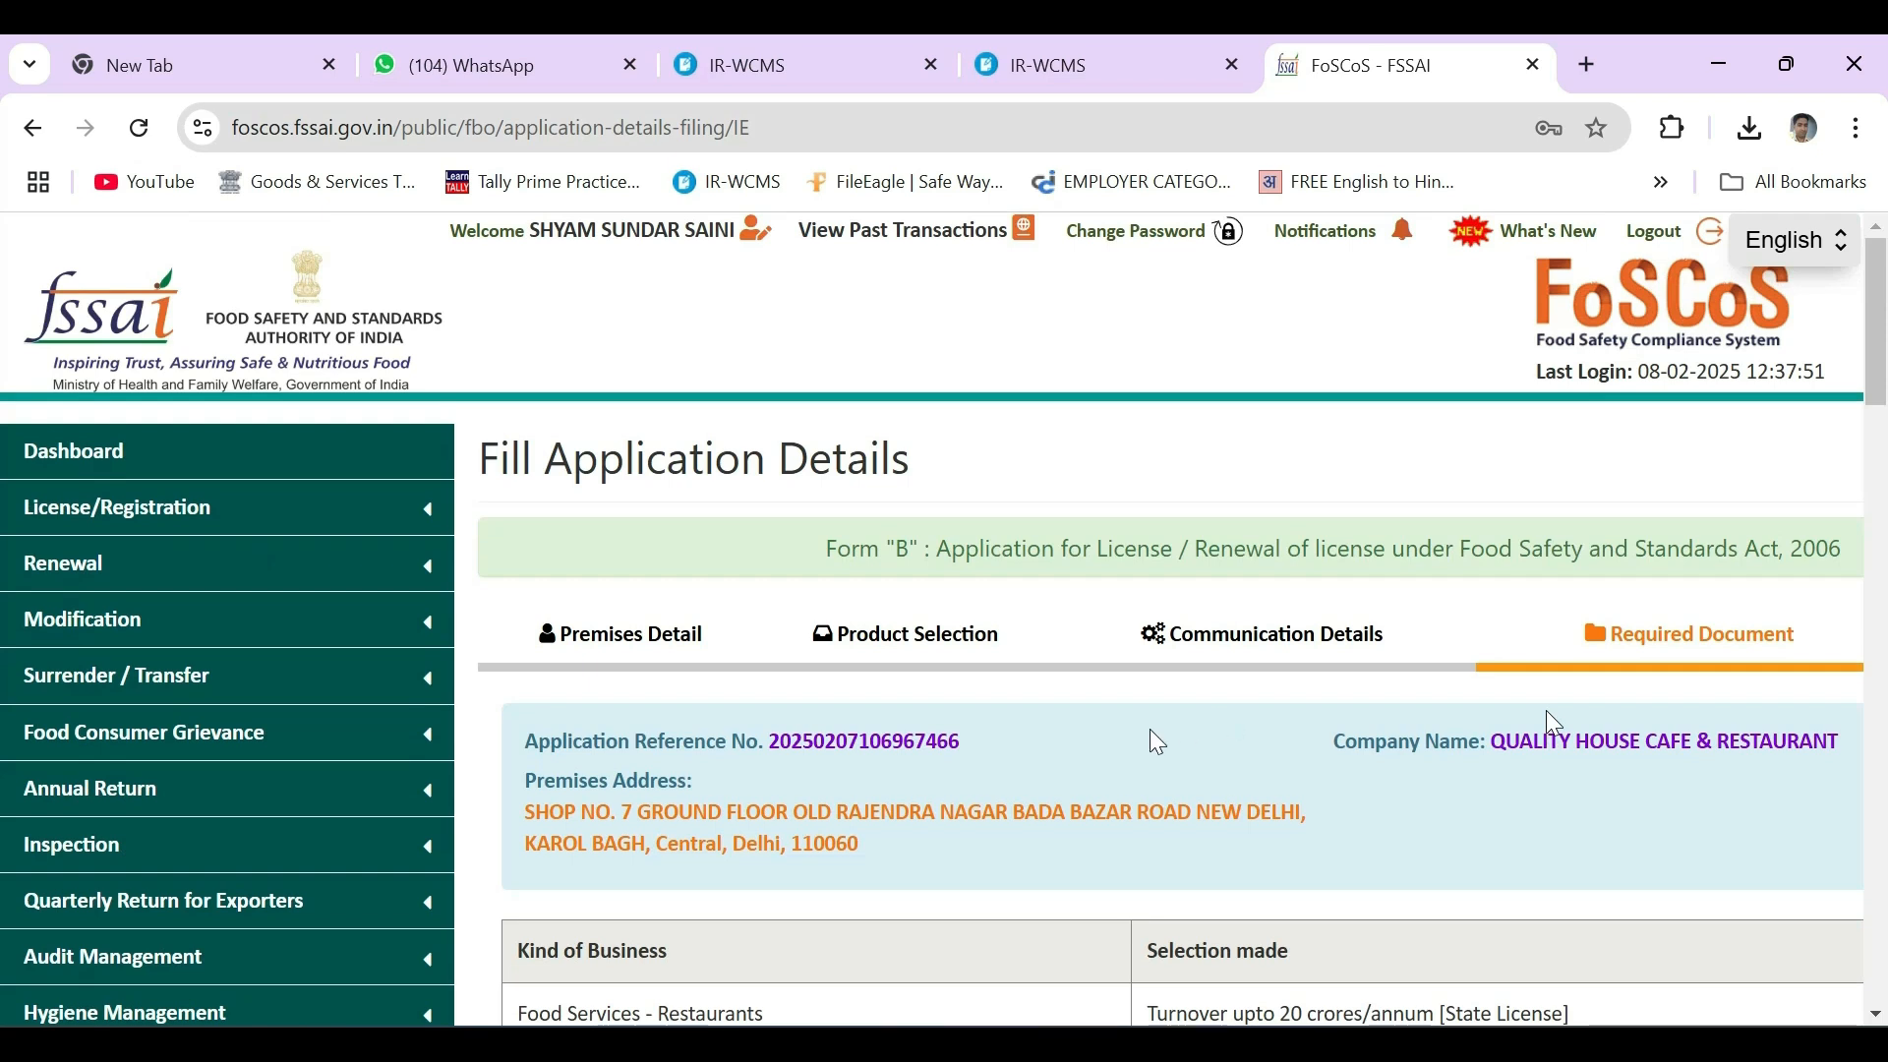
pyautogui.scroll(3, 1601, 674)
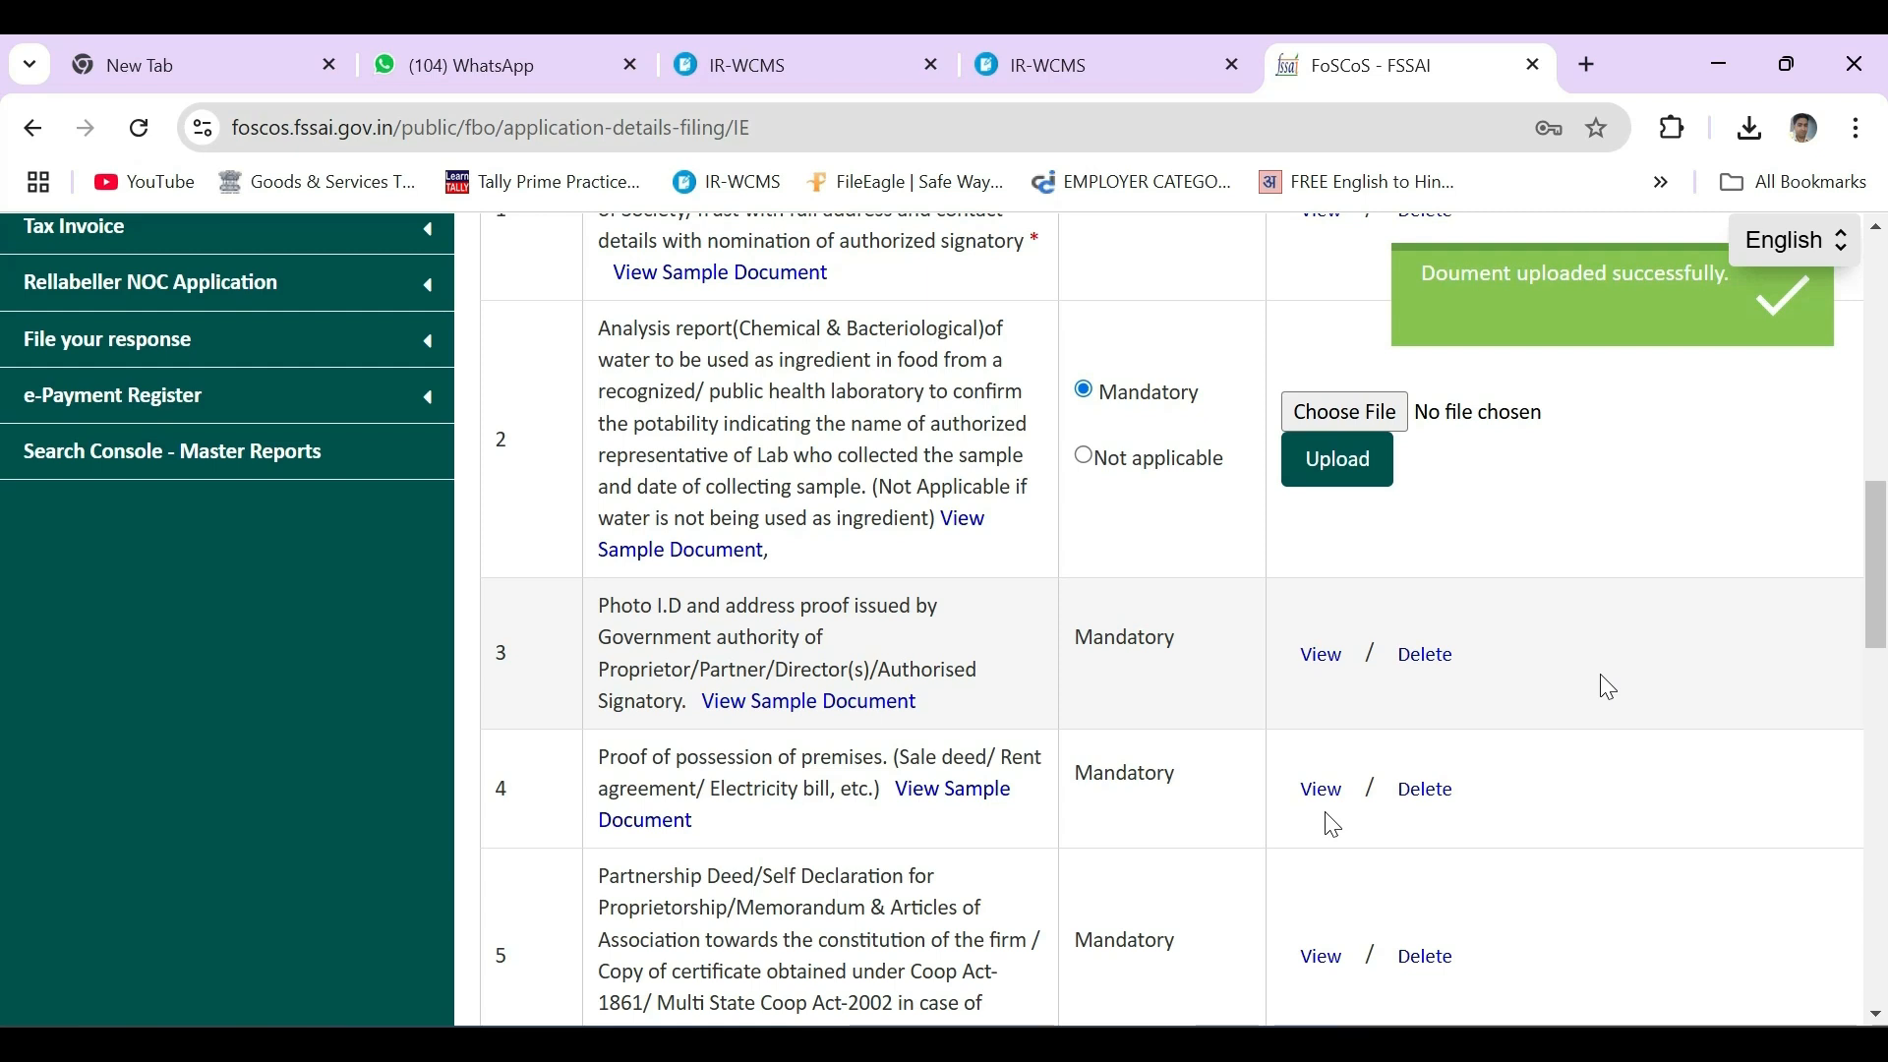
pyautogui.scroll(-6, 1600, 679)
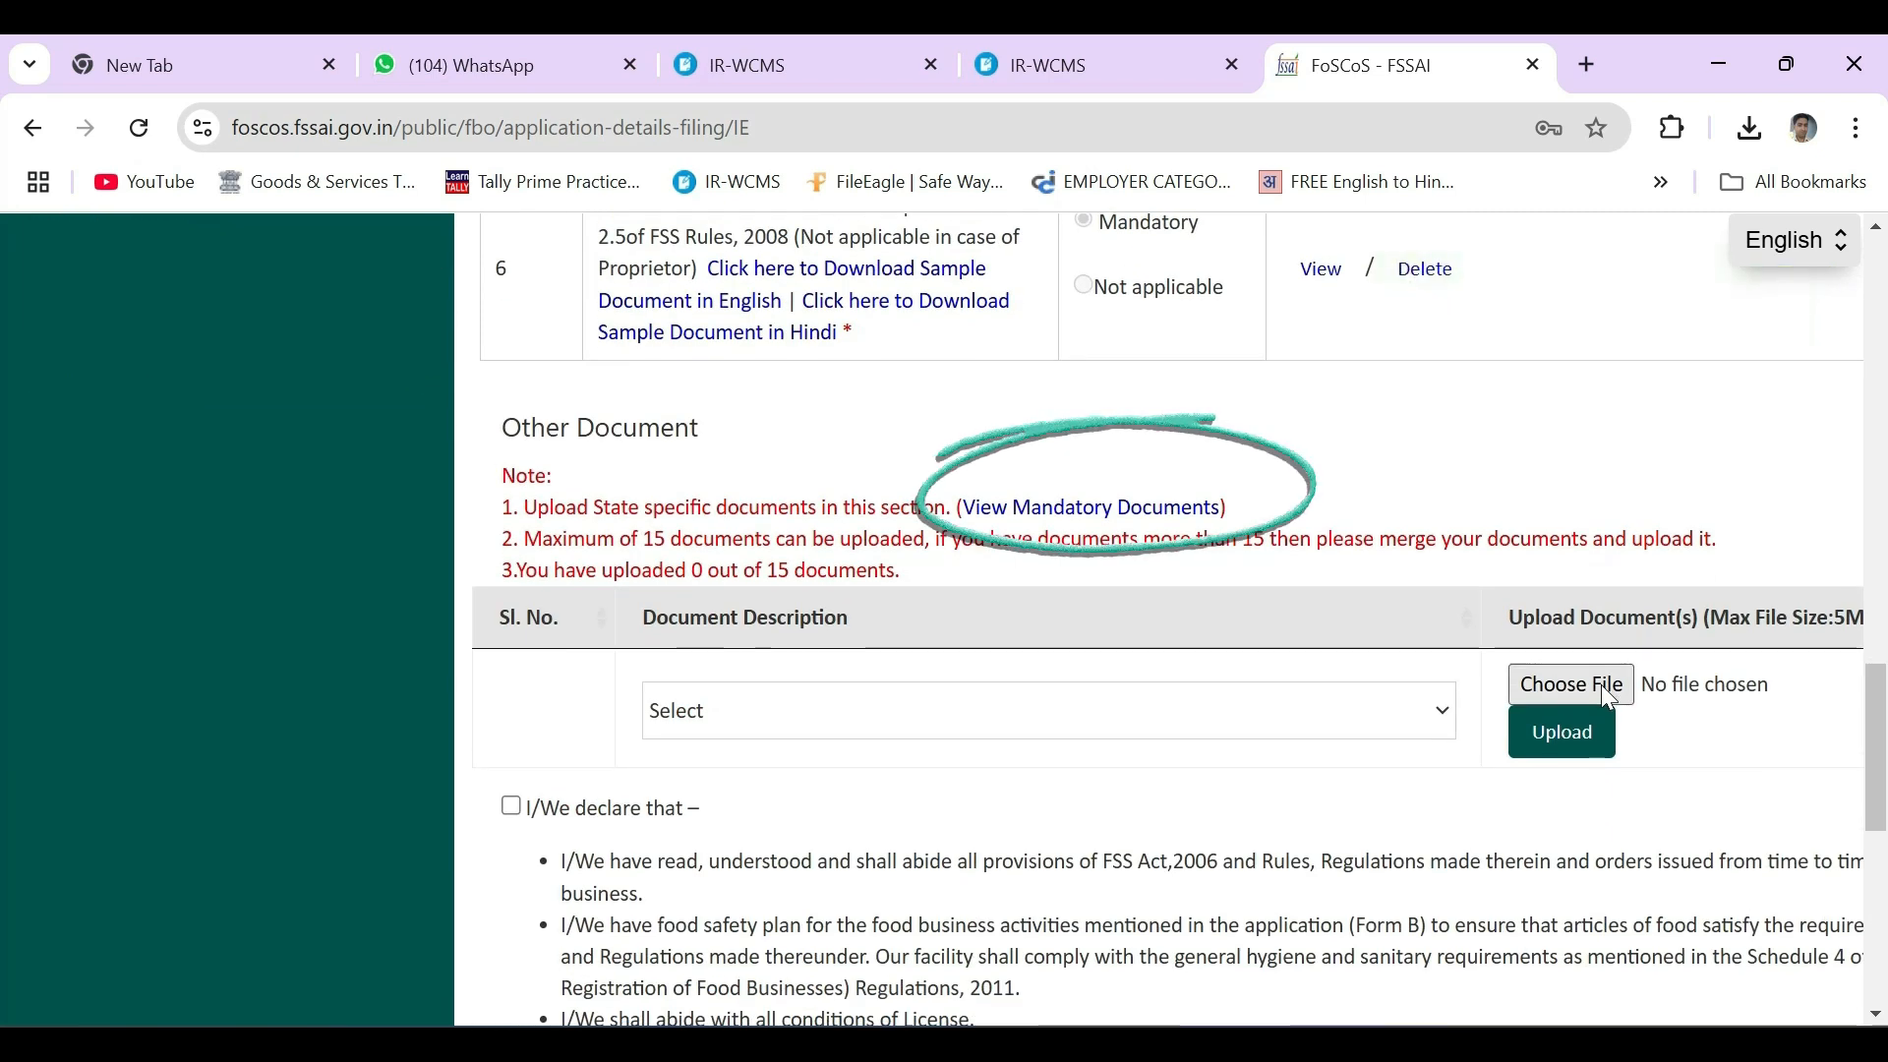
# - Open the mandatory documents list and its sample Proprietorship Declaration affidavit
pyautogui.click(1180, 508)
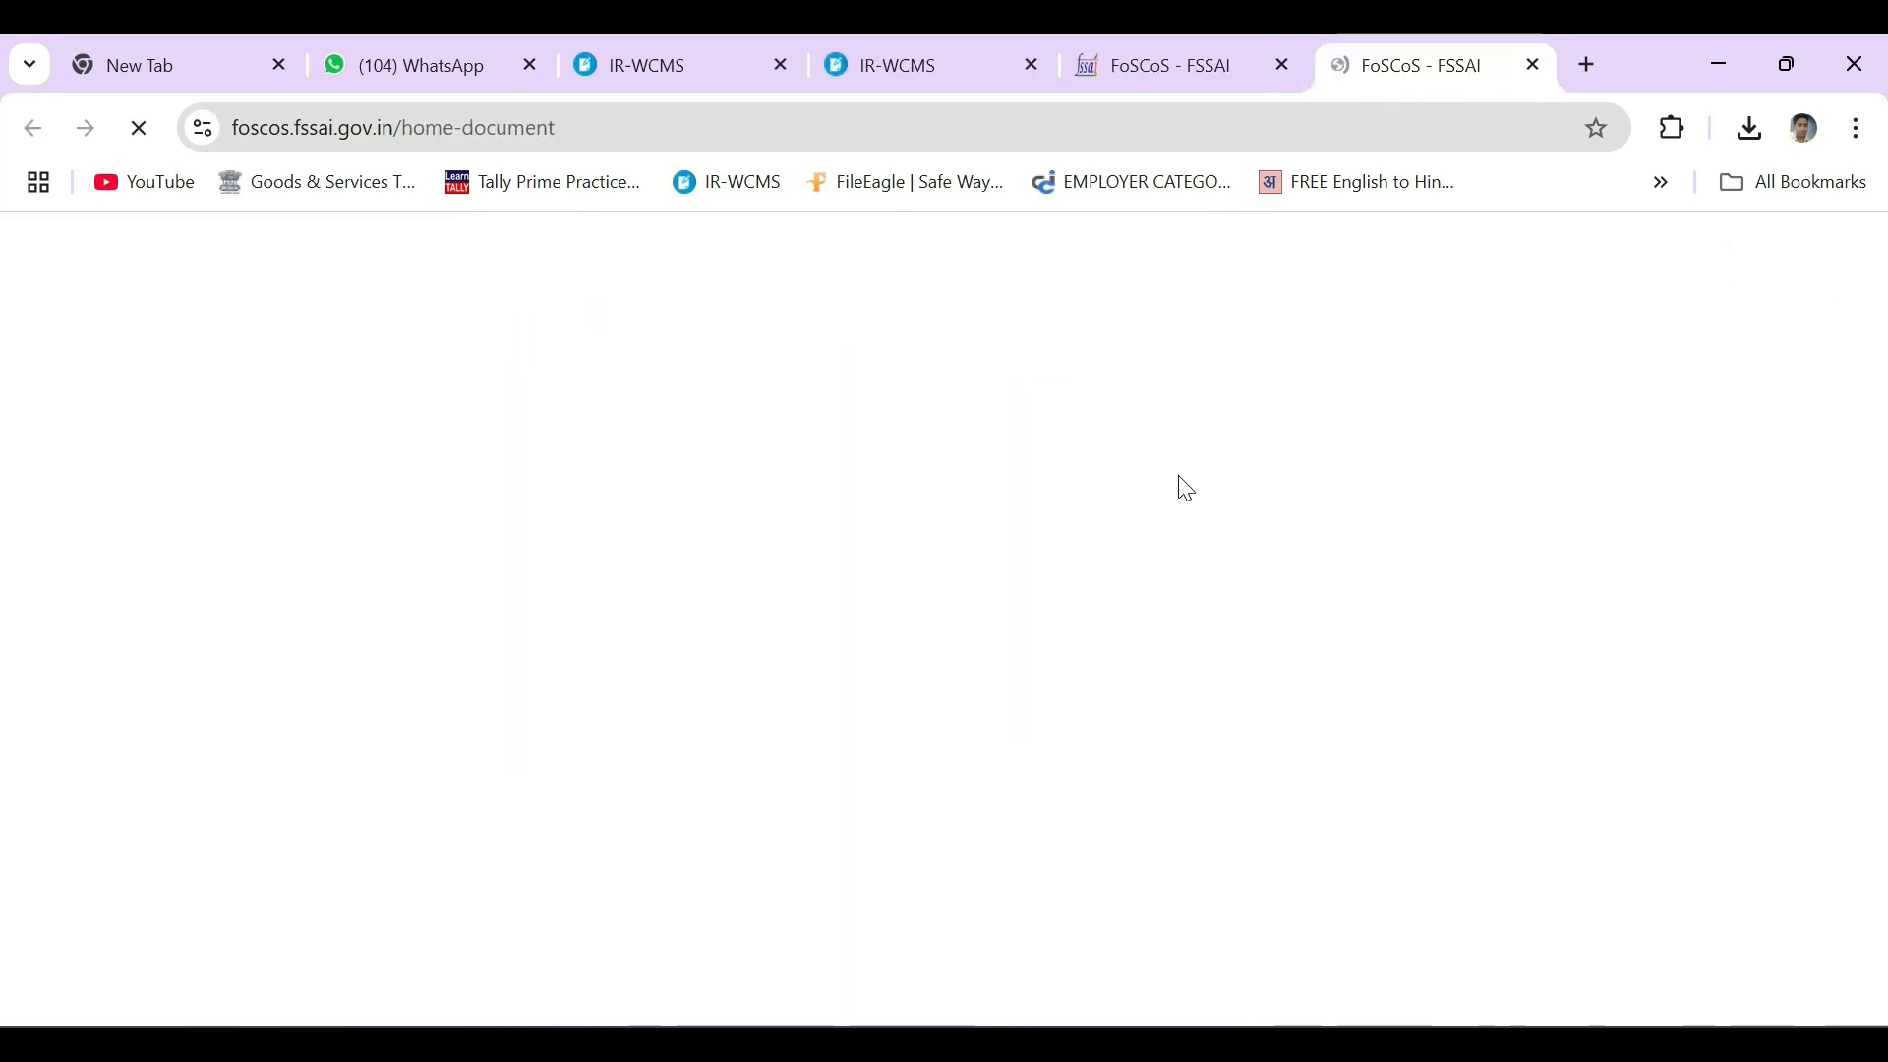
pyautogui.scroll(-3, 1277, 675)
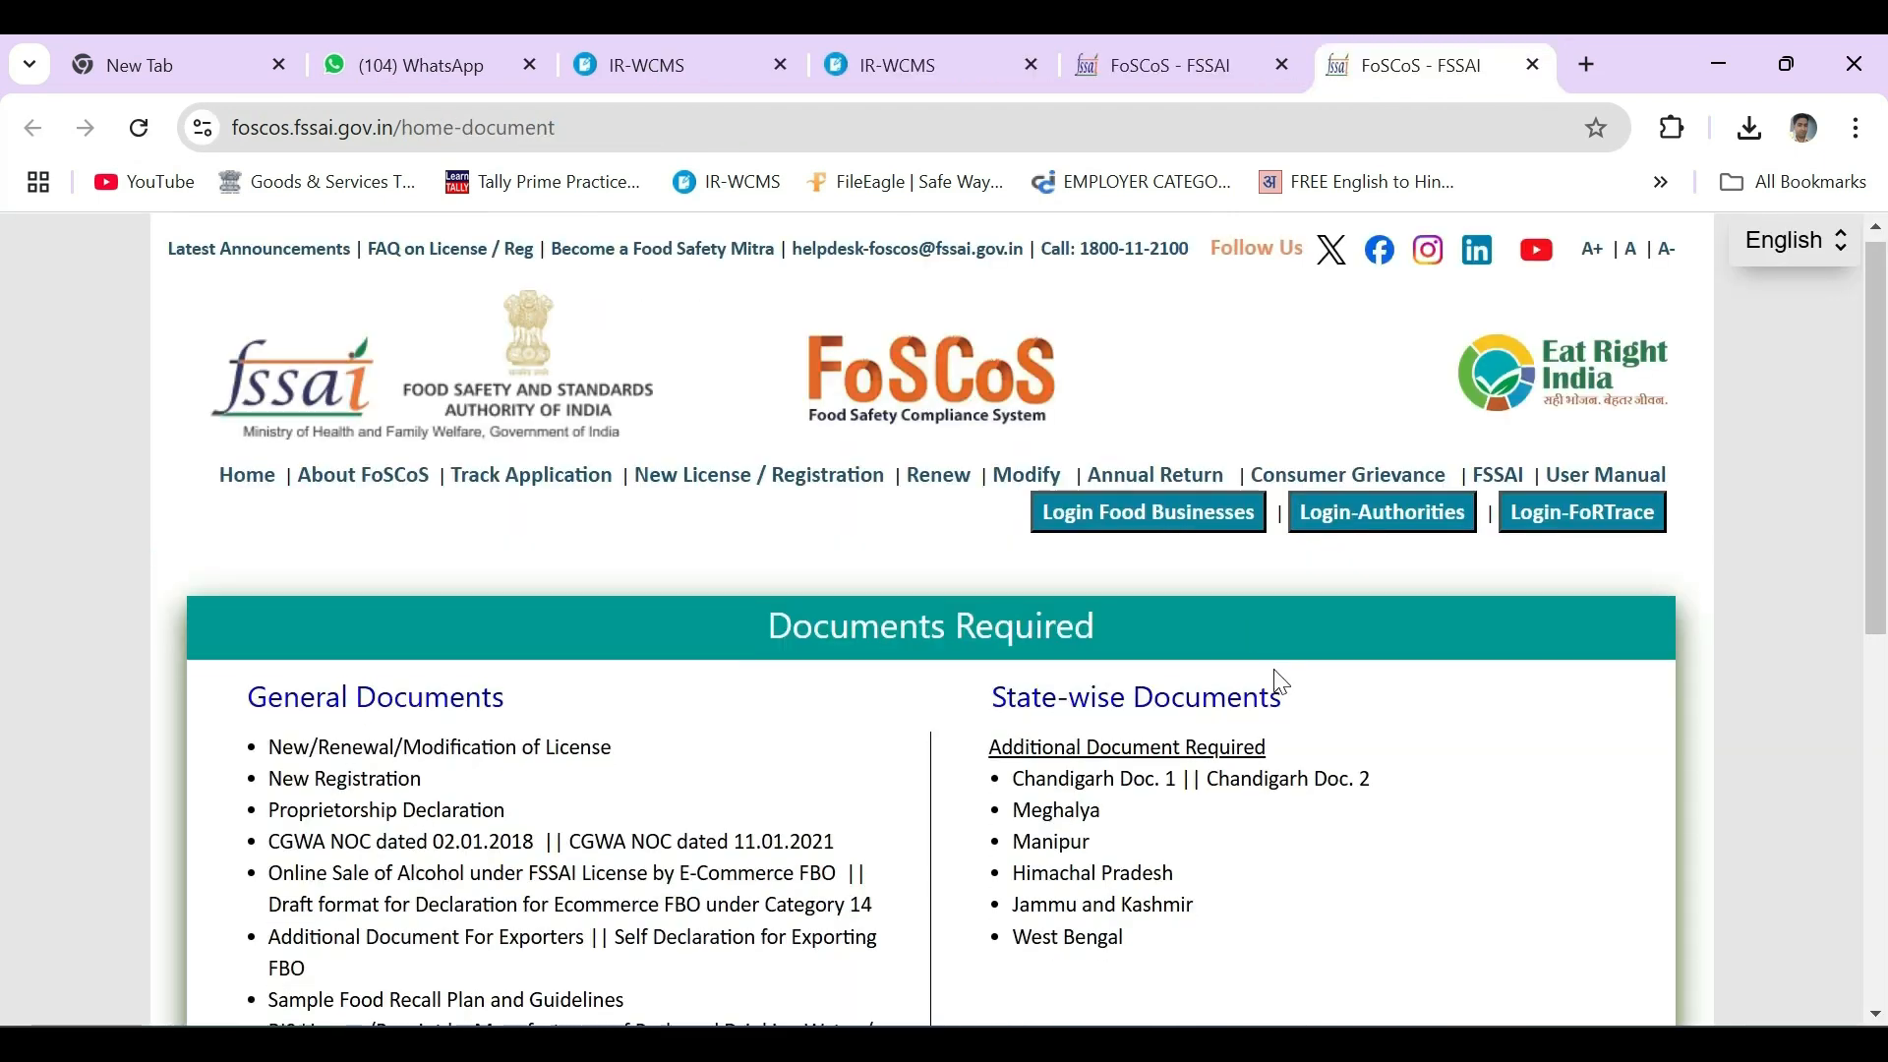
pyautogui.scroll(3, 1281, 681)
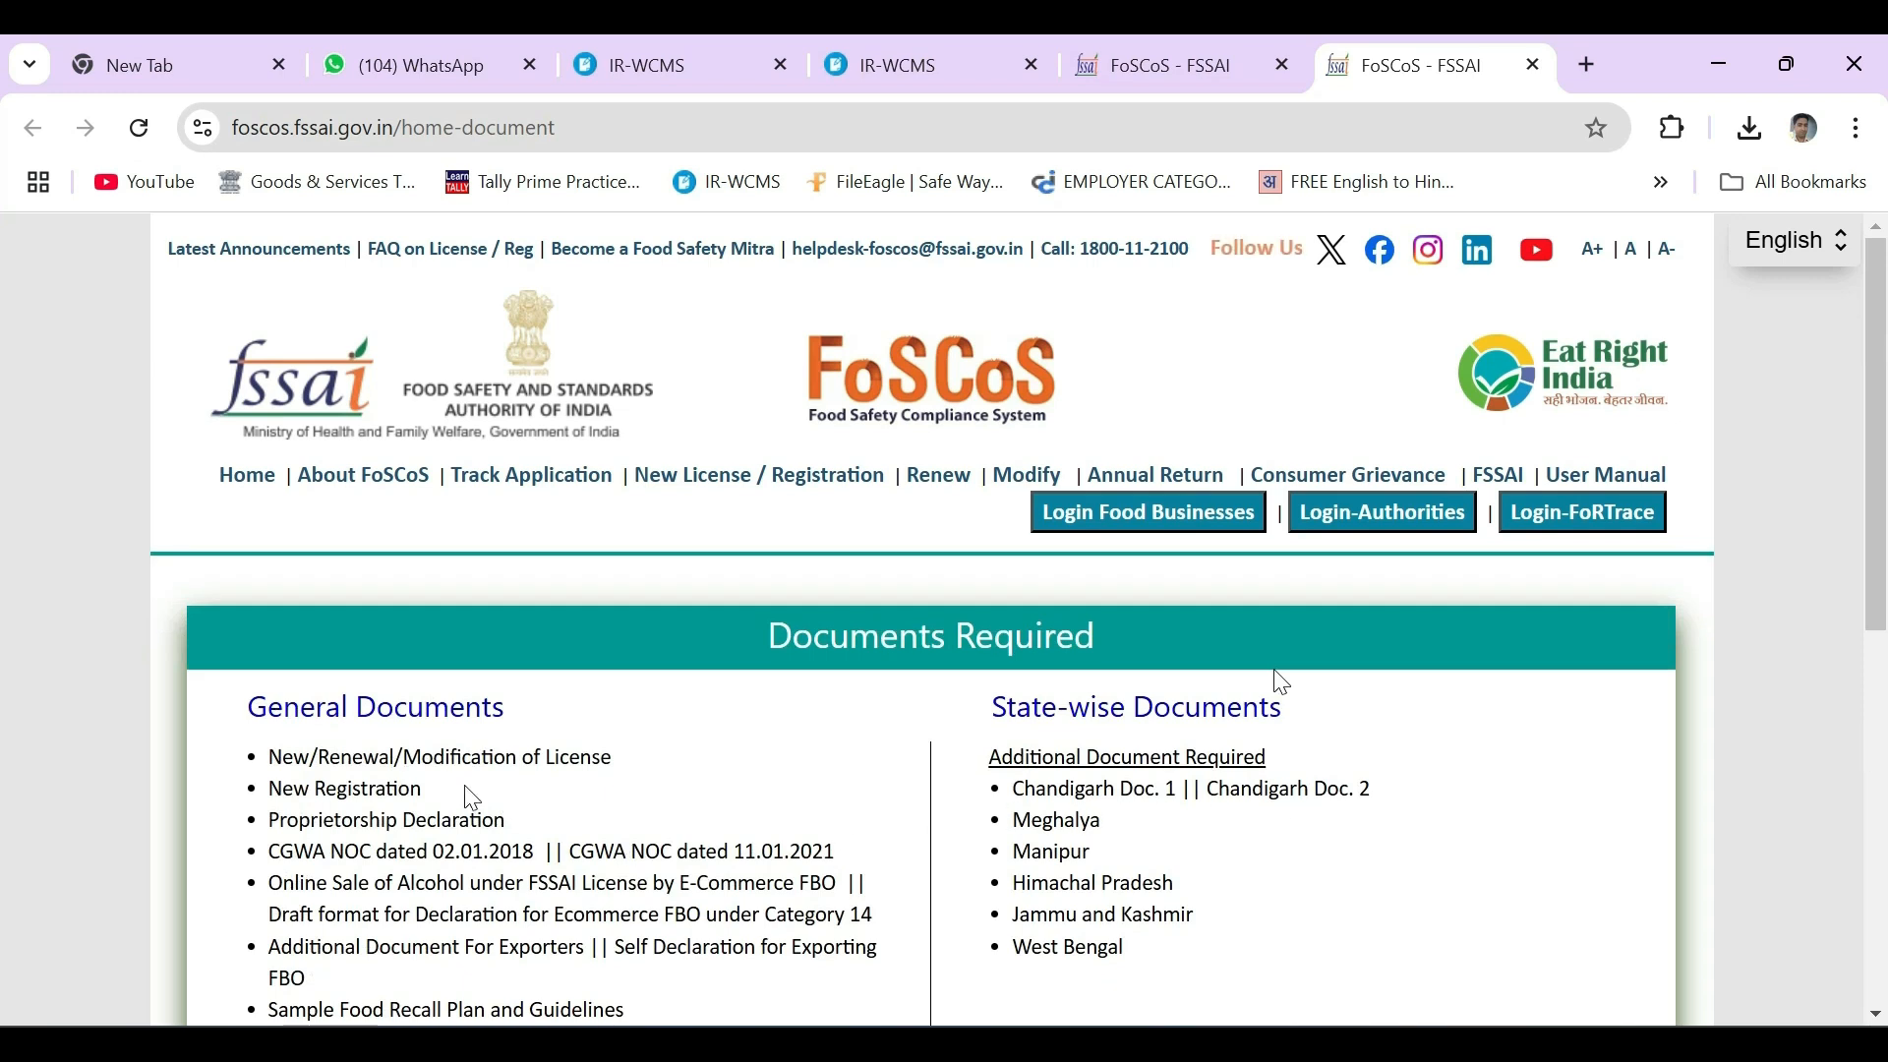
pyautogui.scroll(-2, 408, 674)
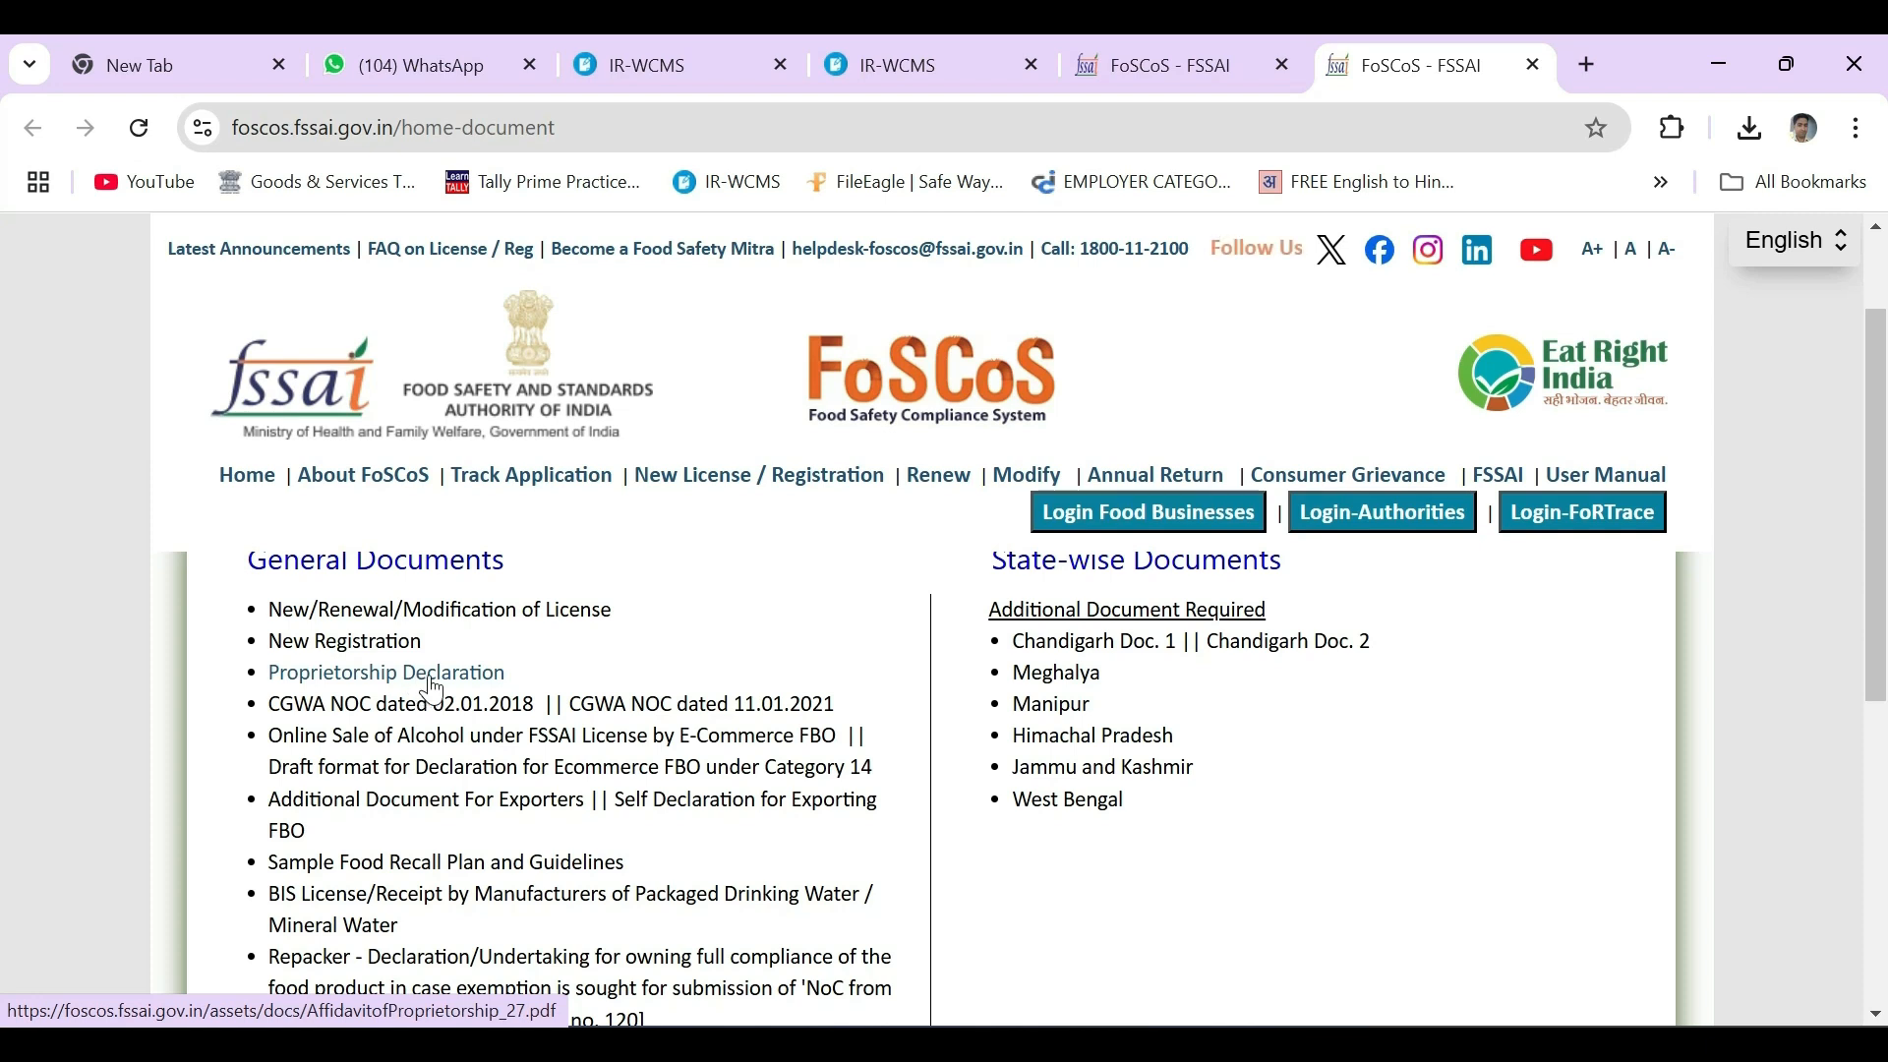
pyautogui.click(420, 685)
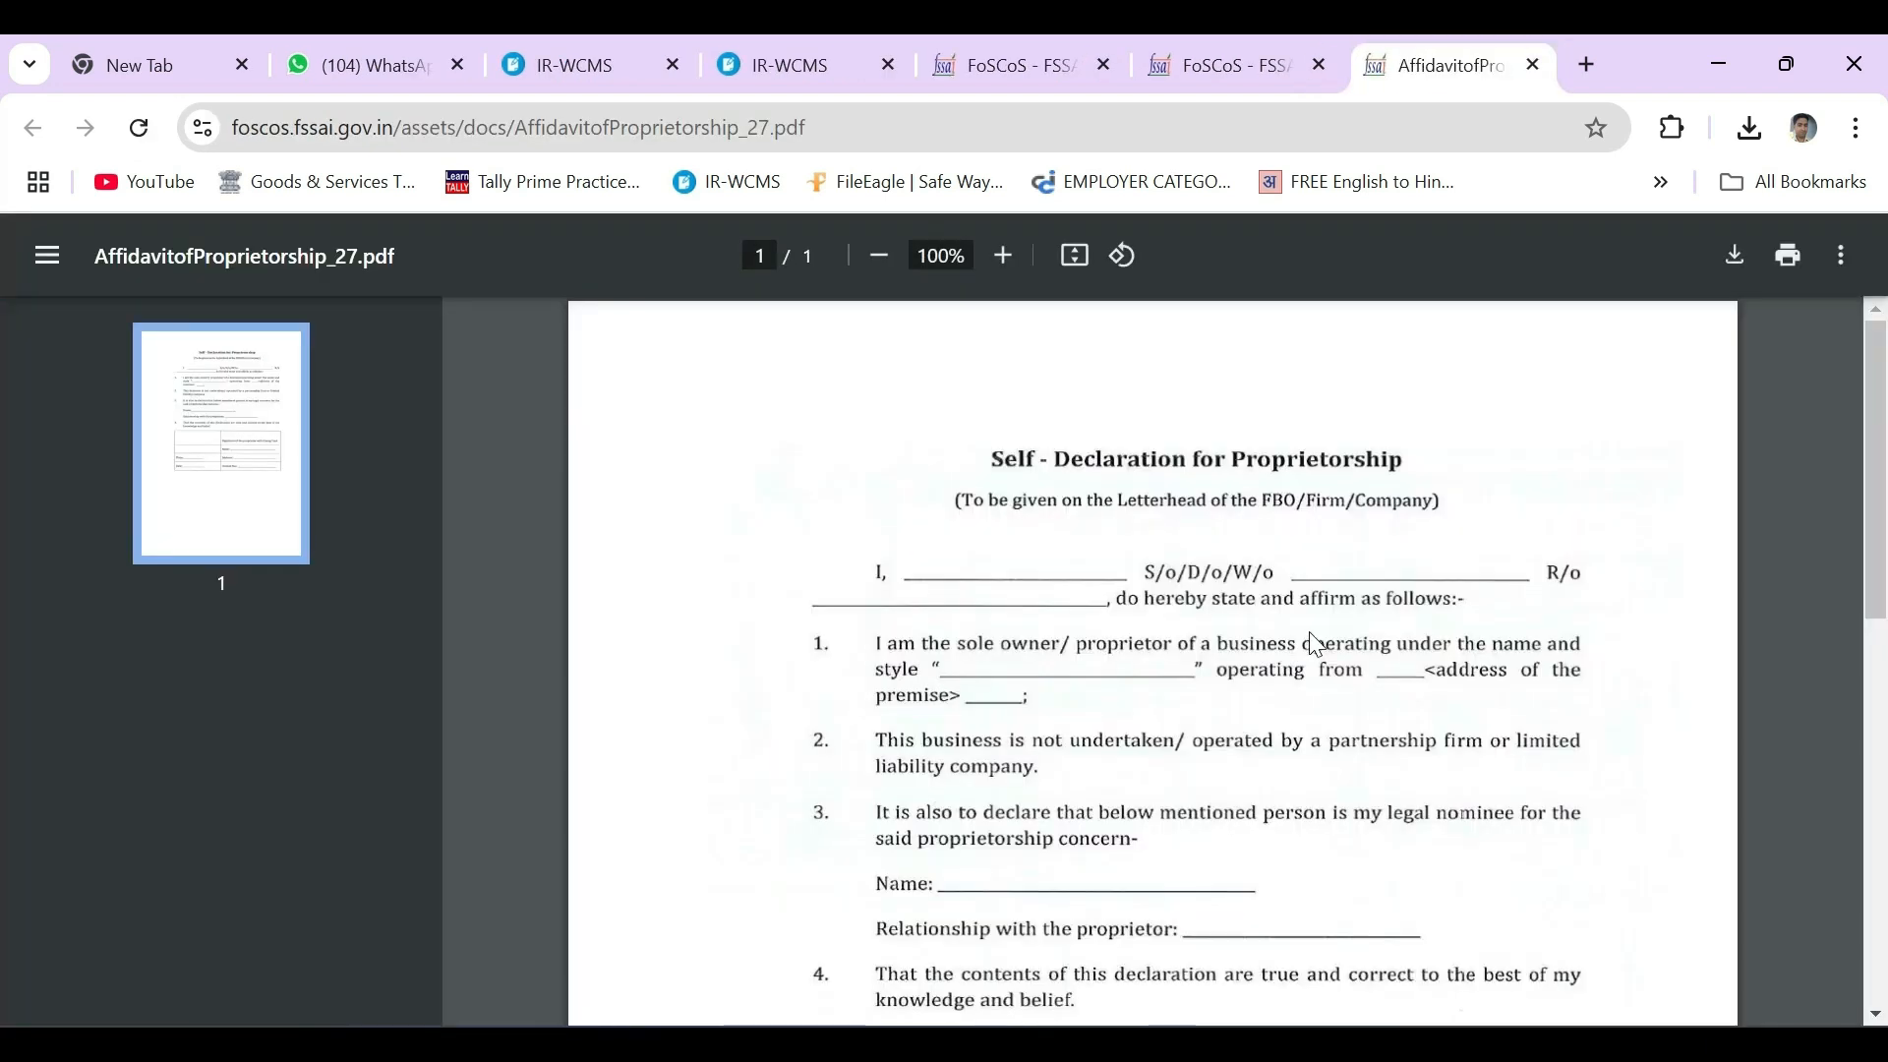
# - Read through the Self-Declaration for Proprietorship PDF, then return to the FoSCoS Documents Required tab
pyautogui.scroll(-10, 1321, 652)
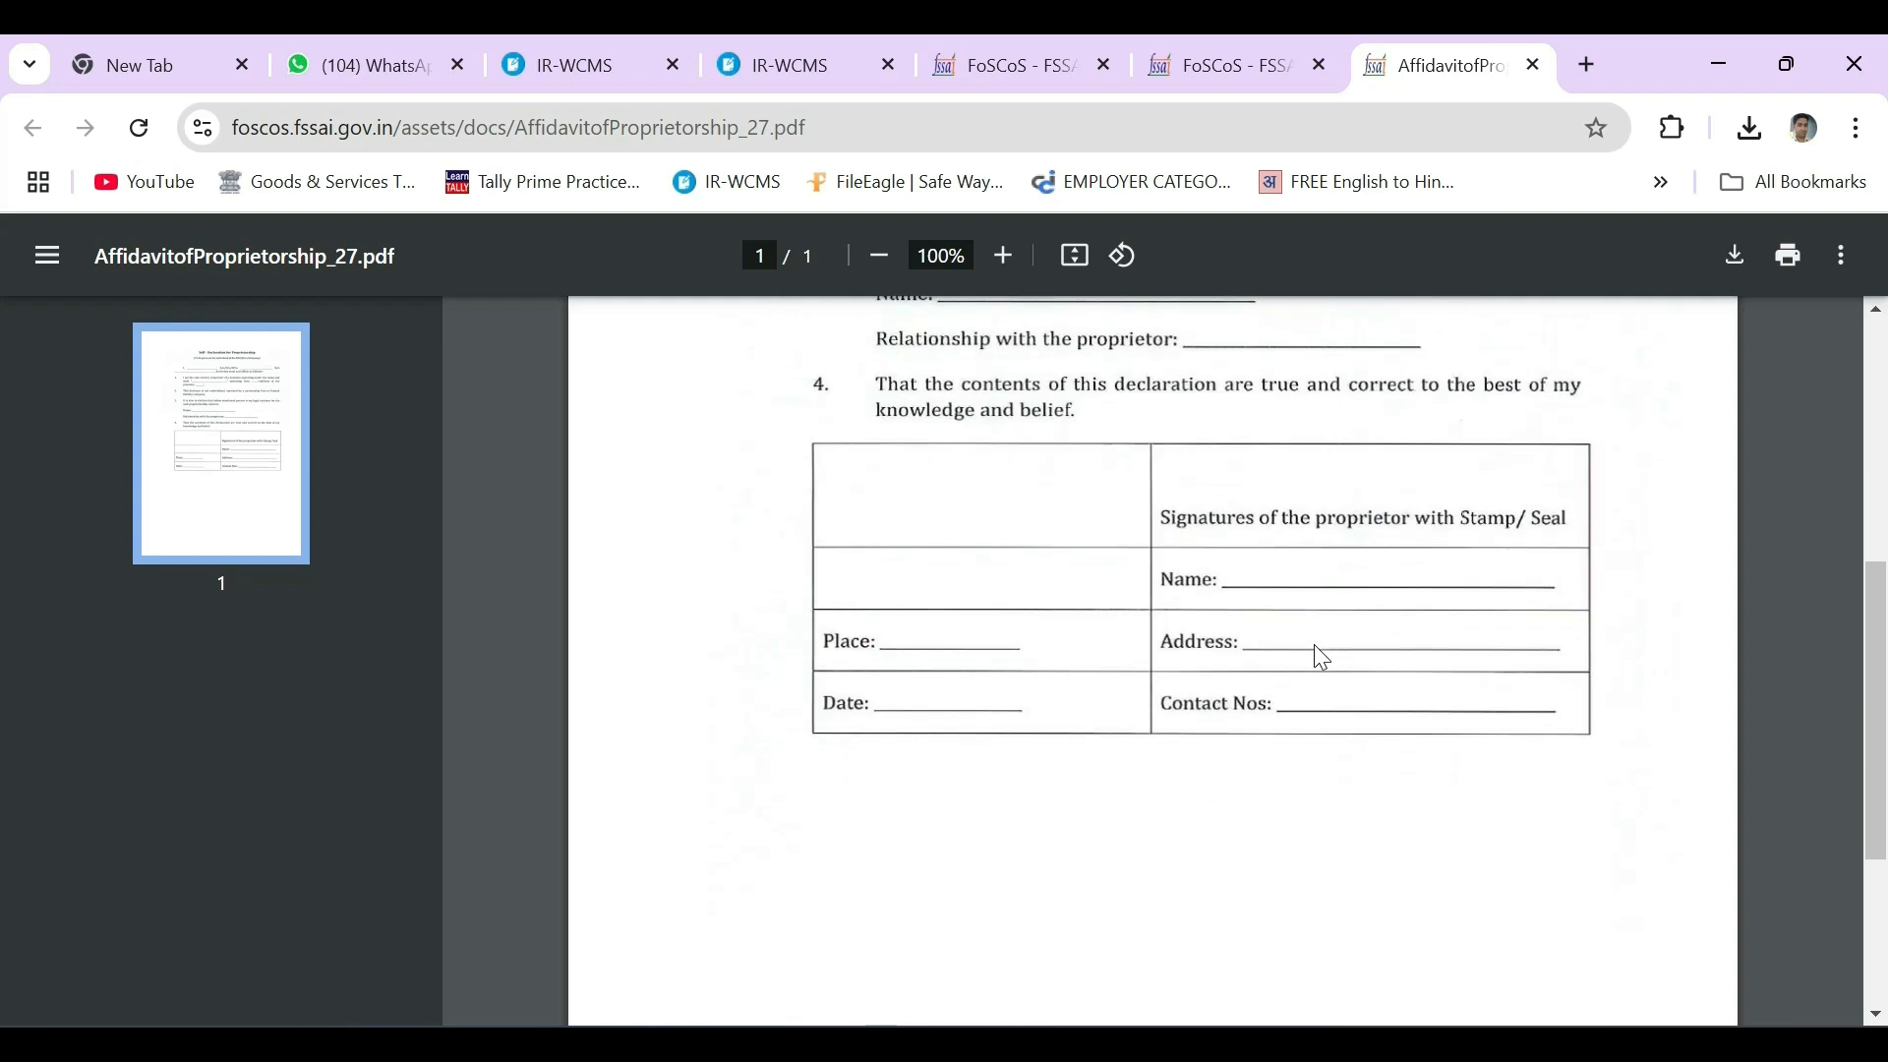
pyautogui.scroll(10, 1321, 657)
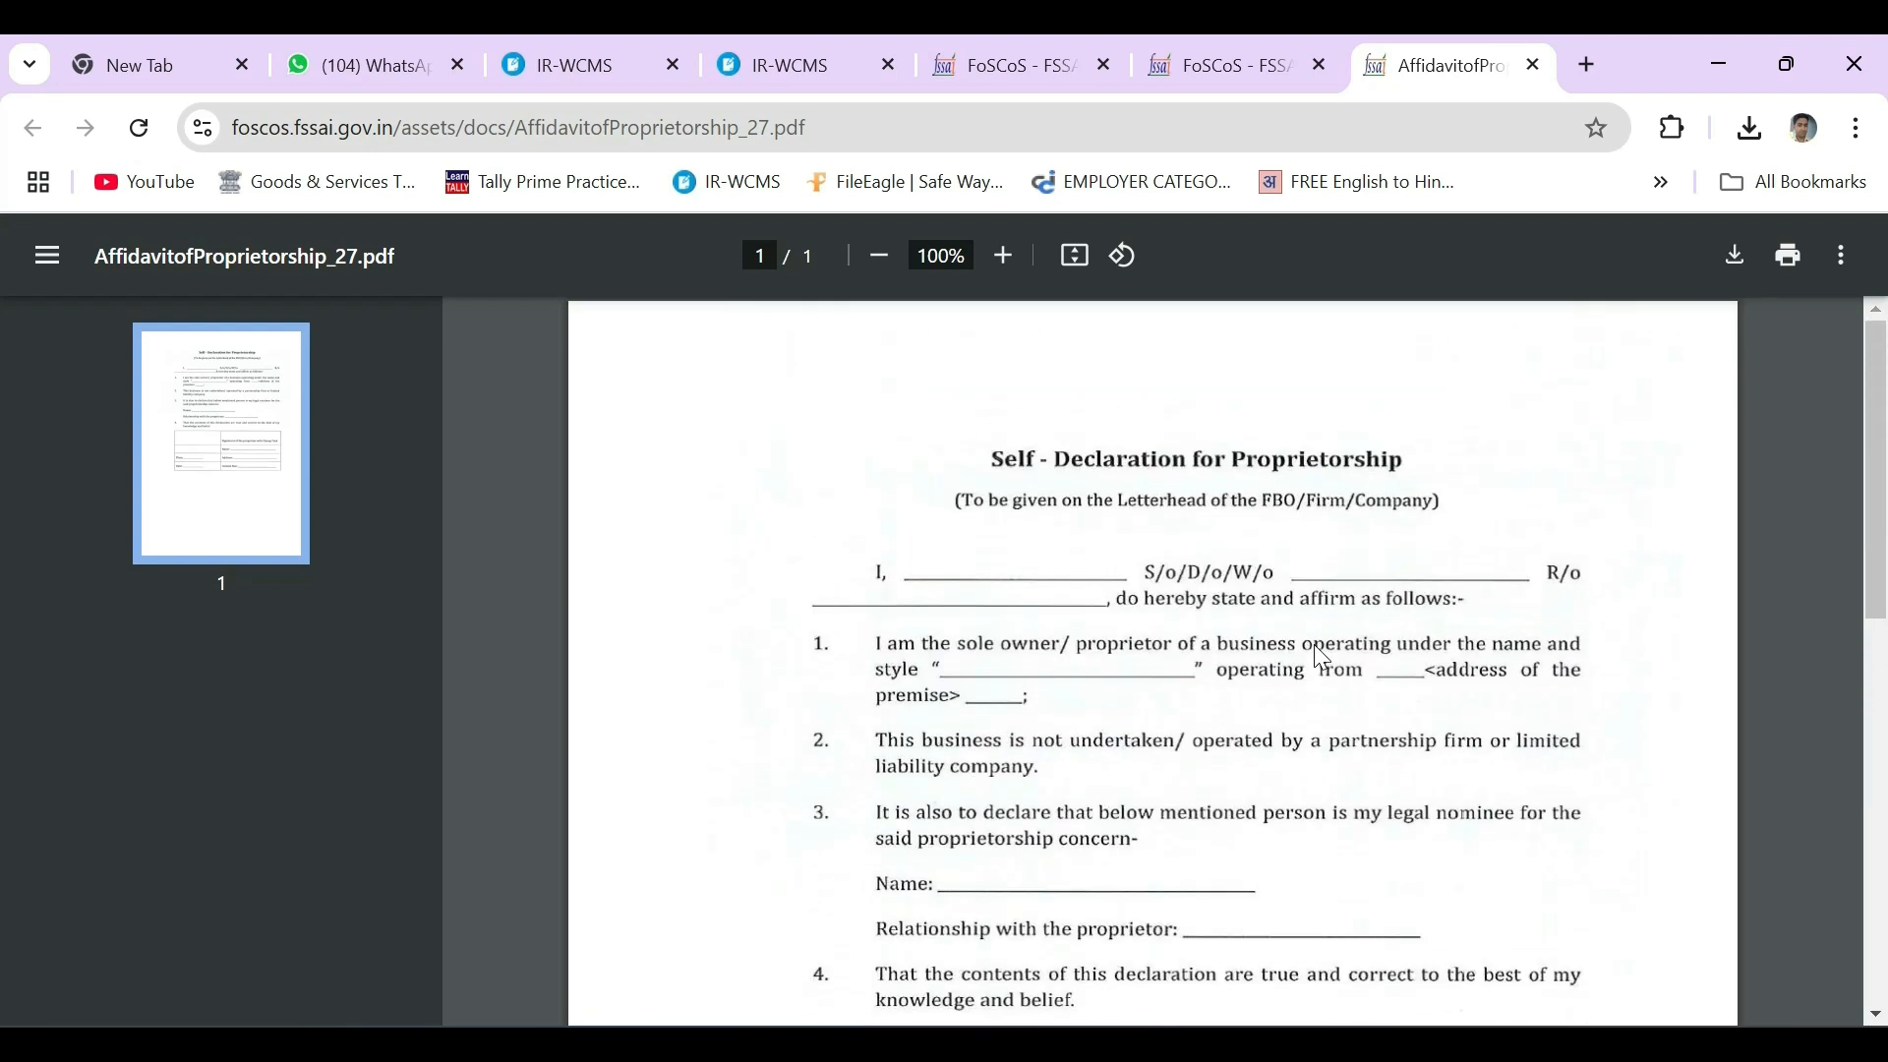
pyautogui.scroll(-2, 1315, 646)
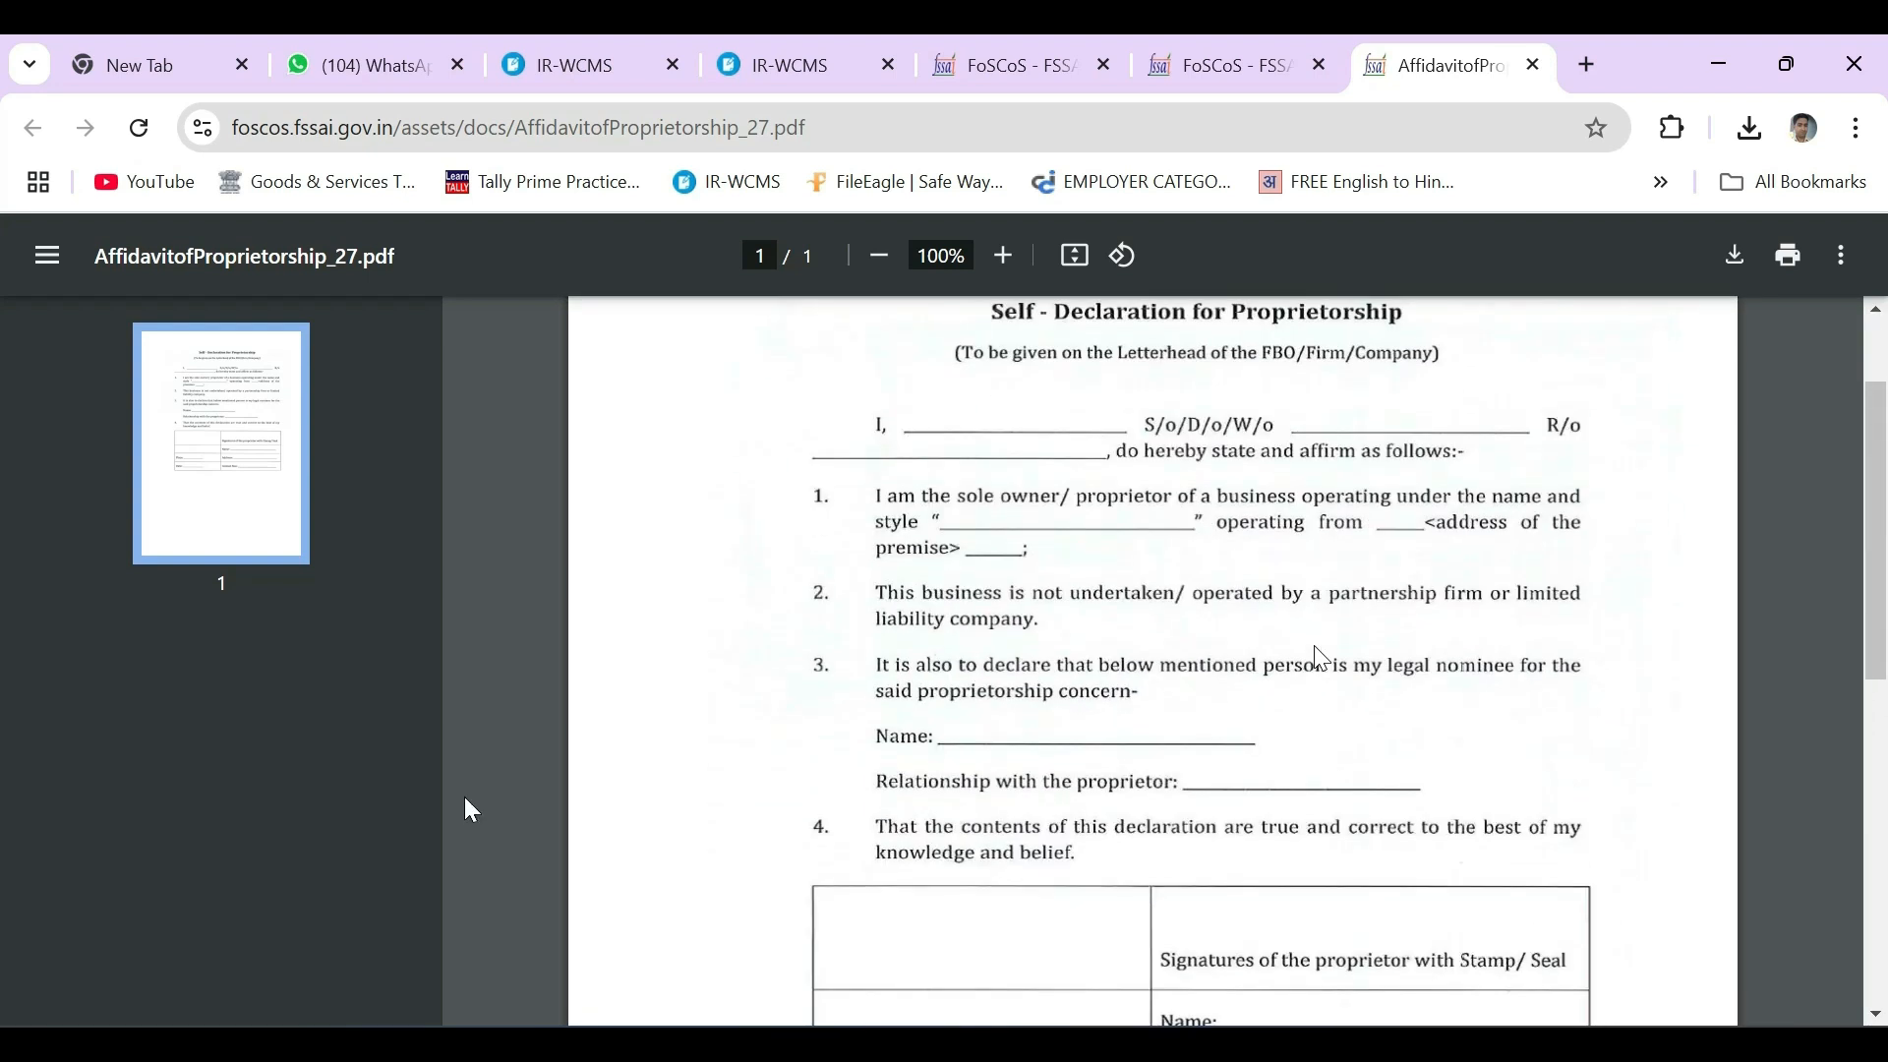
pyautogui.scroll(-3, 471, 809)
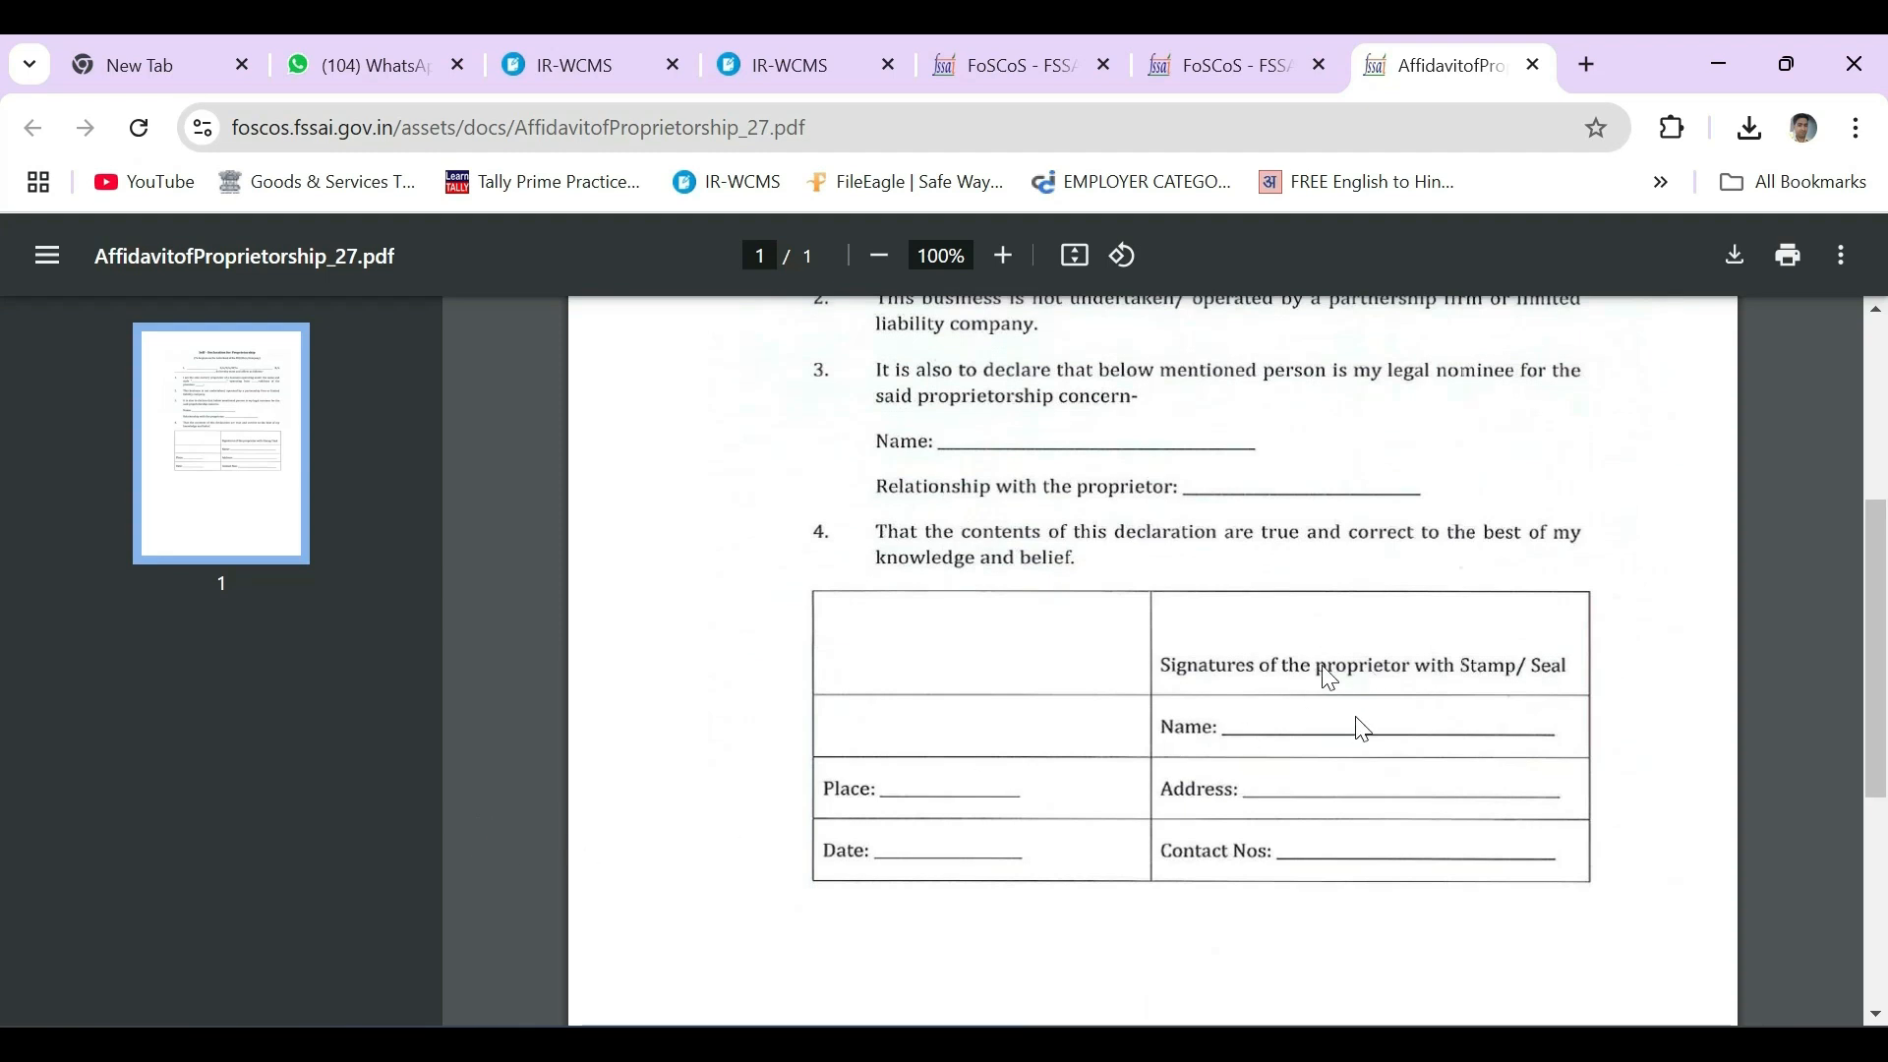
pyautogui.scroll(3, 1327, 677)
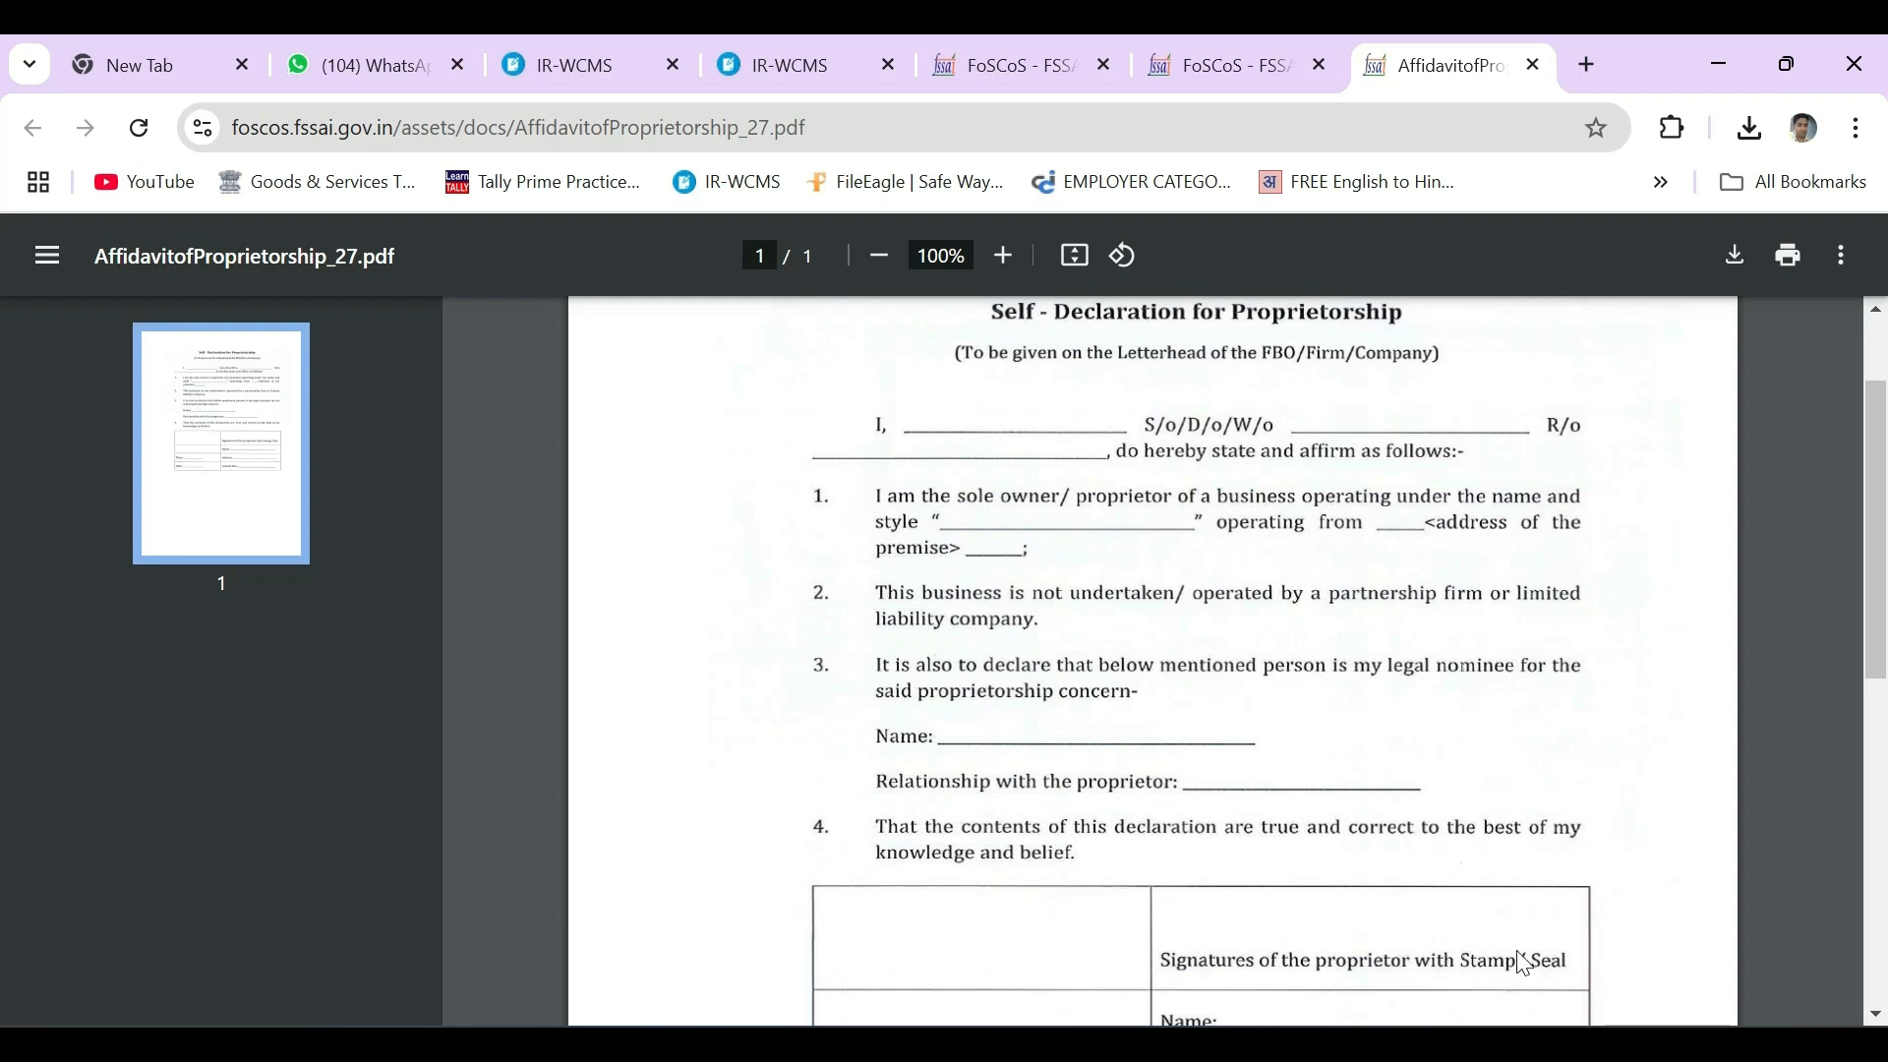
pyautogui.click(1247, 65)
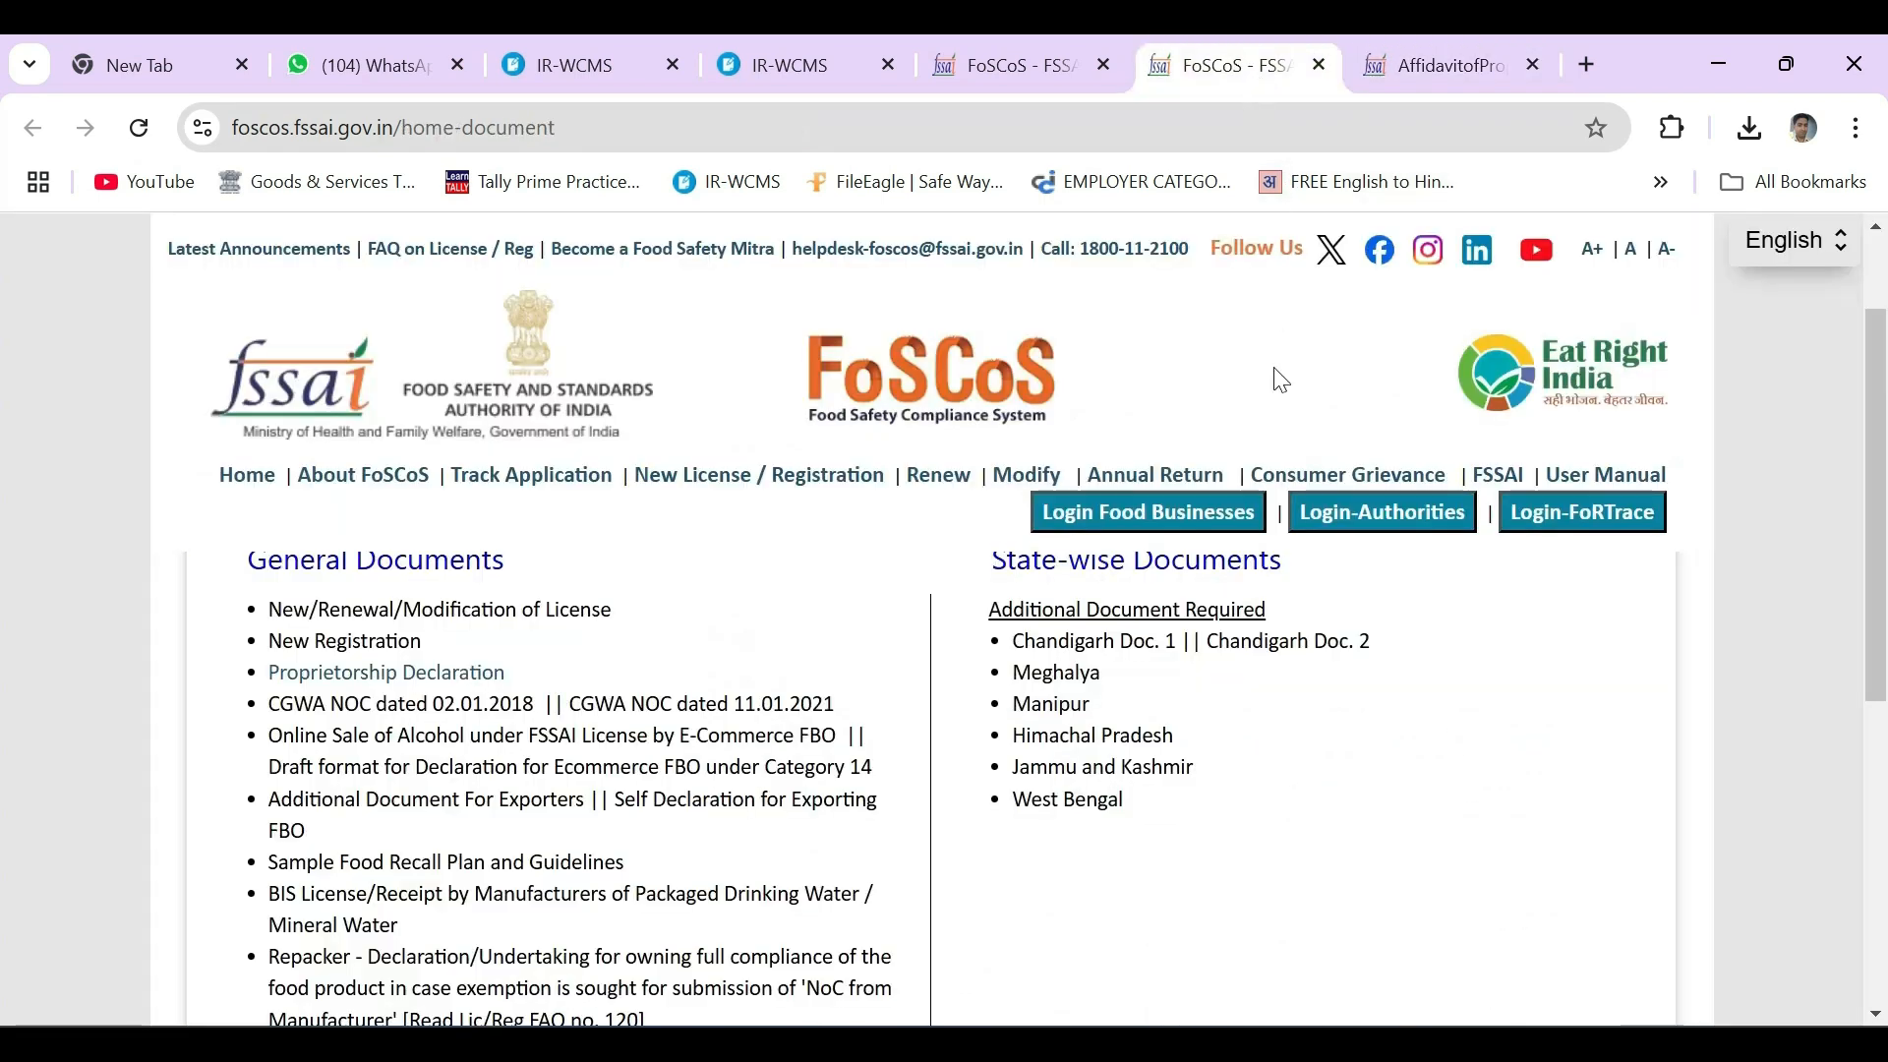
# - Go back to the application tab's Upload Document(s) section
pyautogui.click(1023, 65)
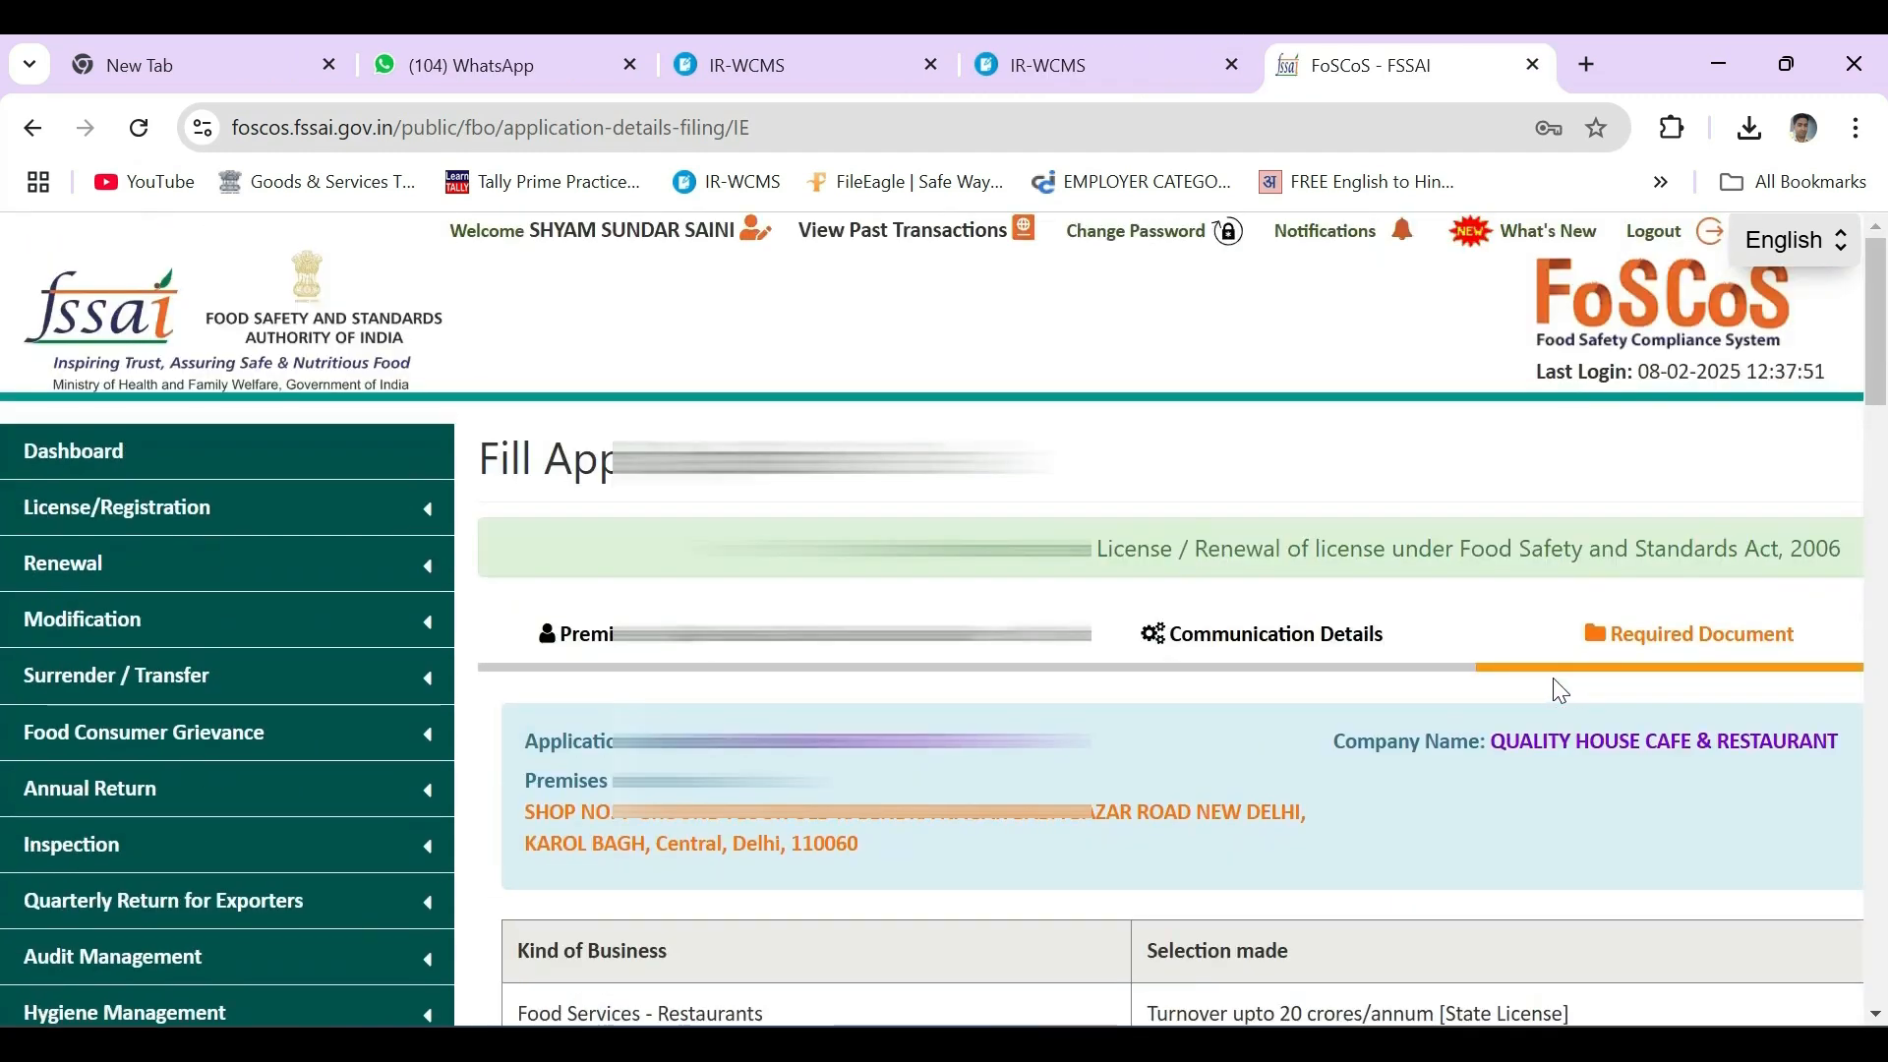
pyautogui.scroll(-1, 1551, 680)
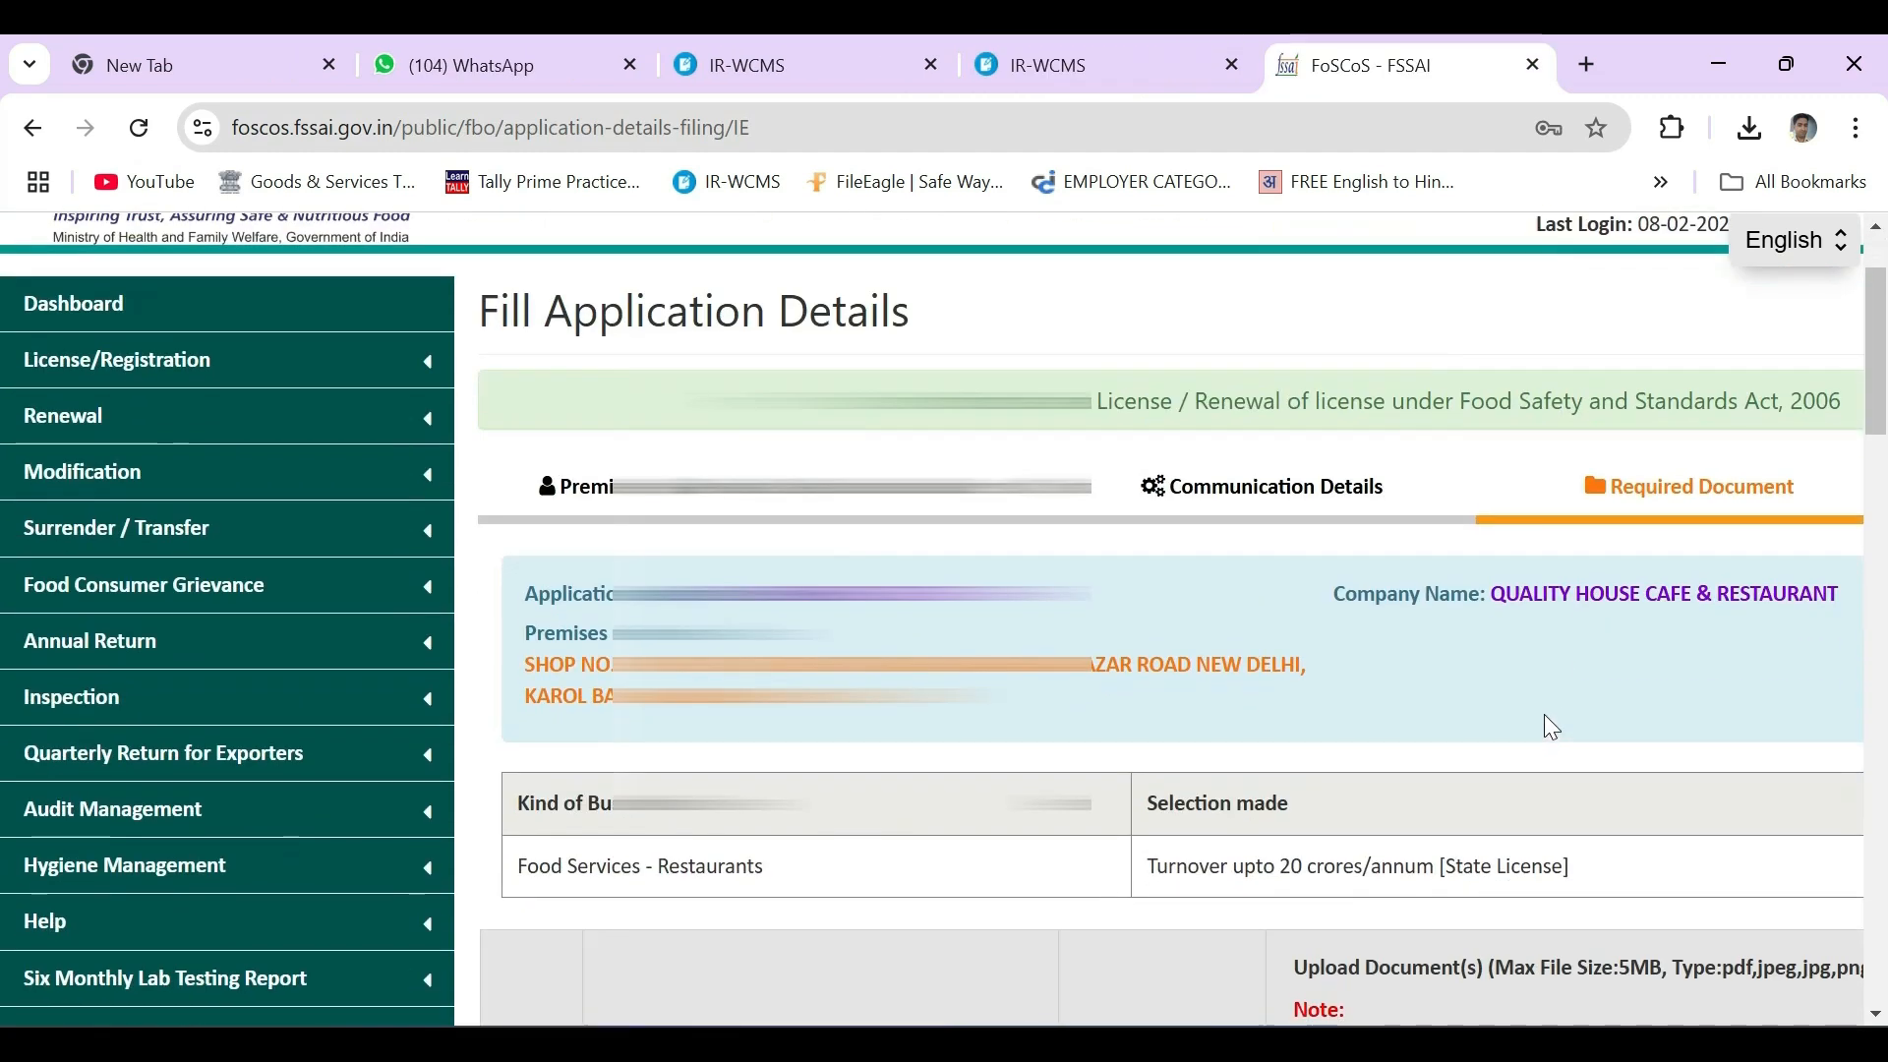
pyautogui.scroll(-20, 1551, 726)
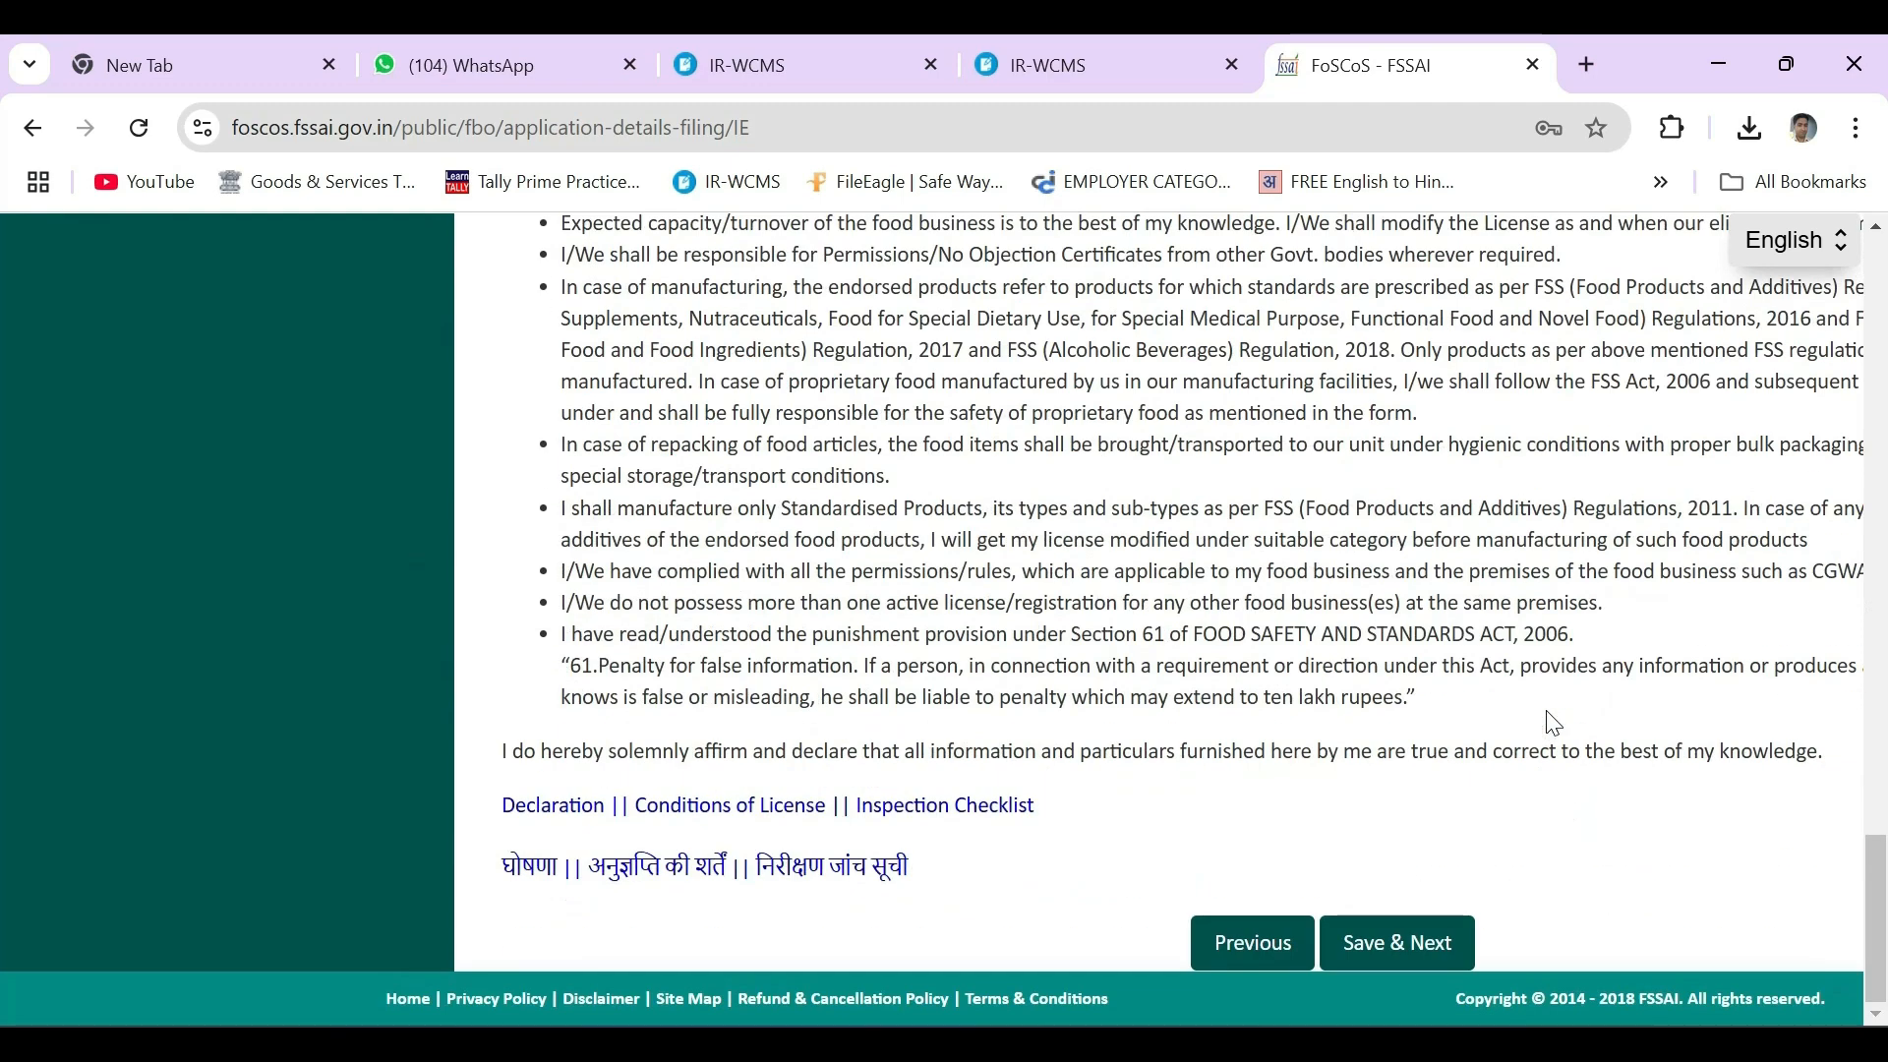
pyautogui.scroll(20, 1551, 722)
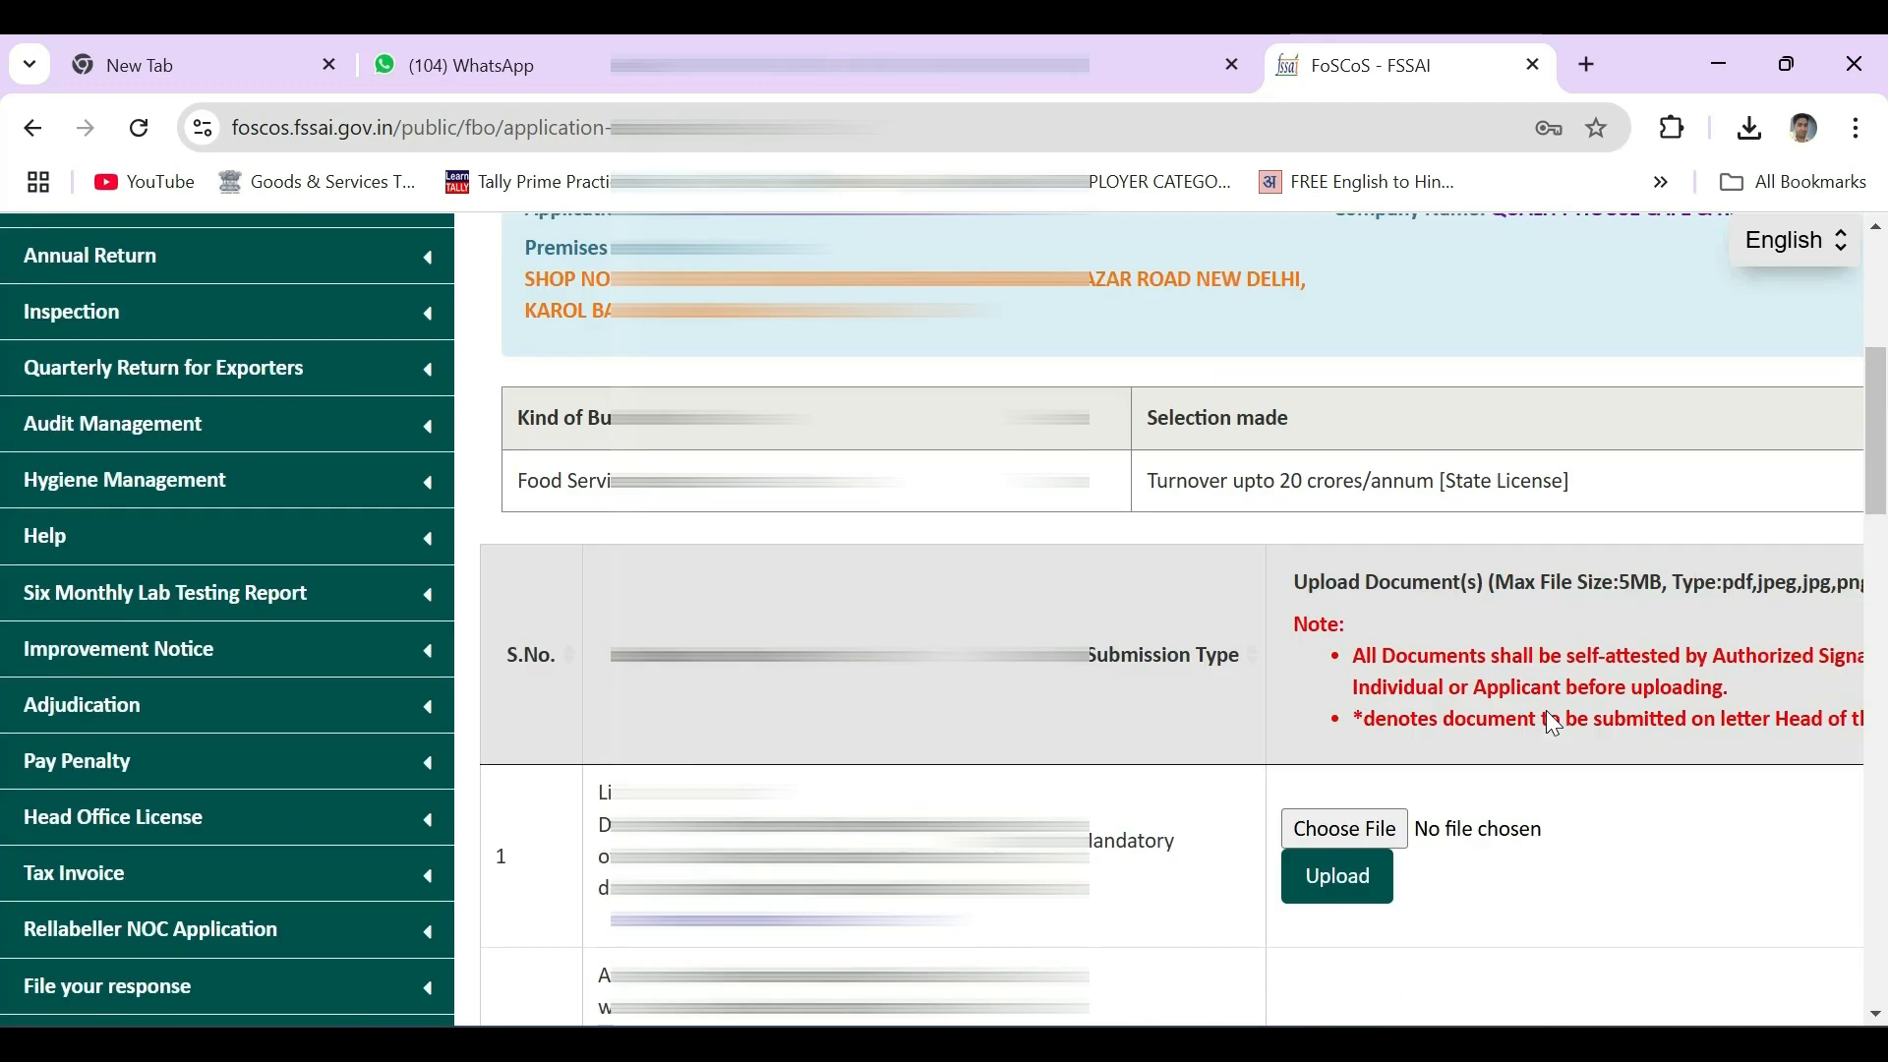
pyautogui.scroll(-8, 1551, 722)
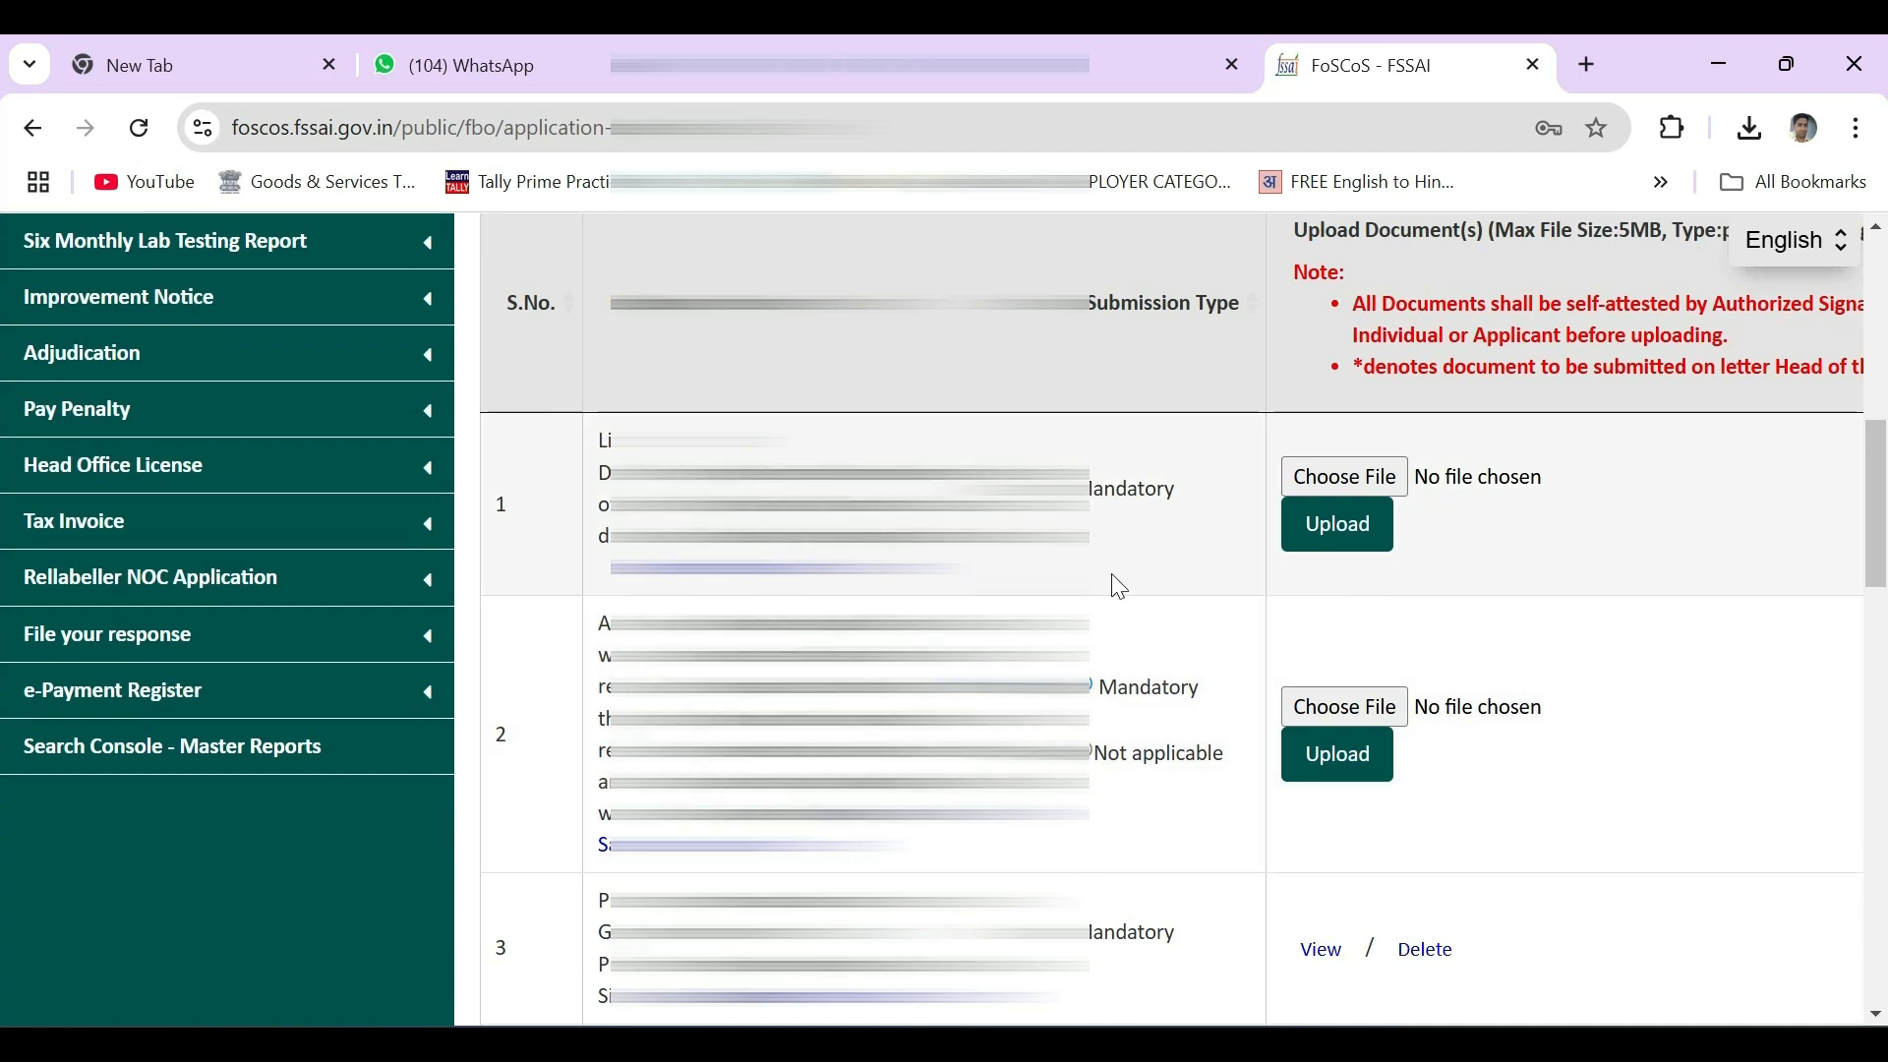
# - Choose the proprietor-details file from Desktop for the first required document row
pyautogui.click(1323, 477)
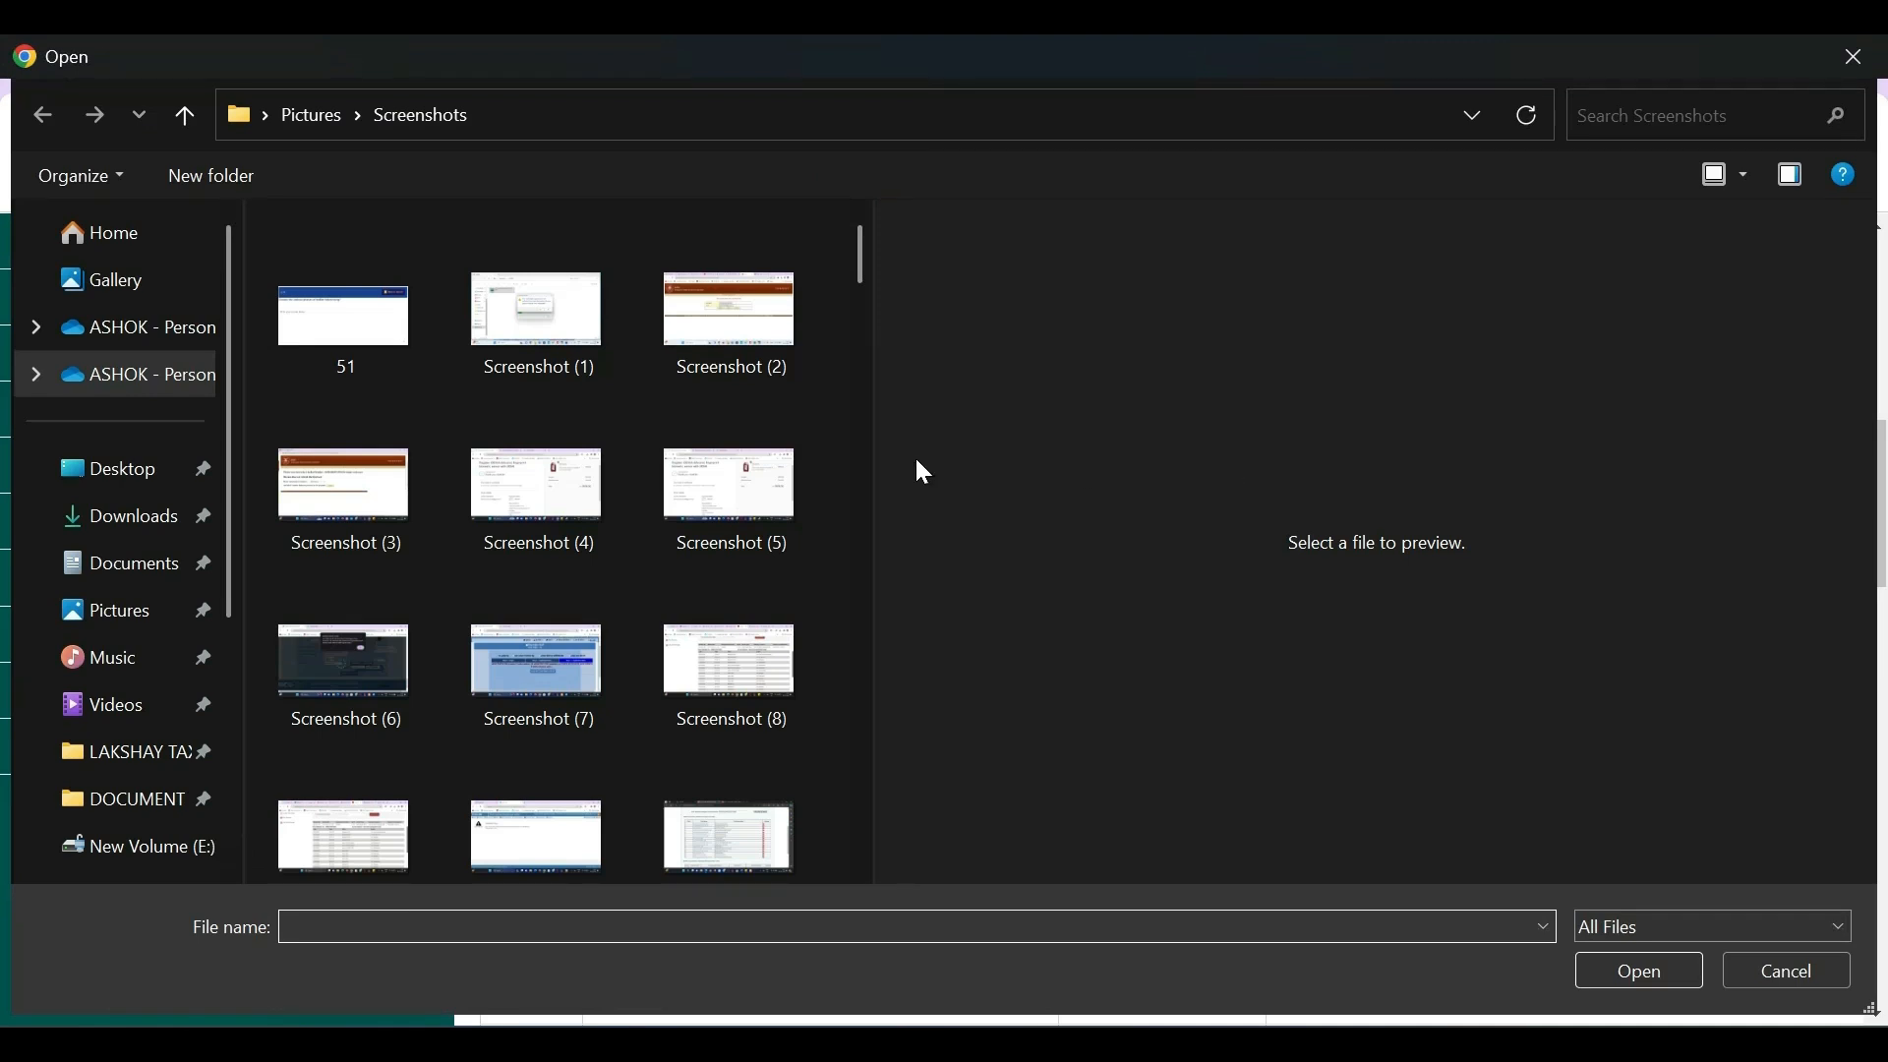
pyautogui.click(113, 469)
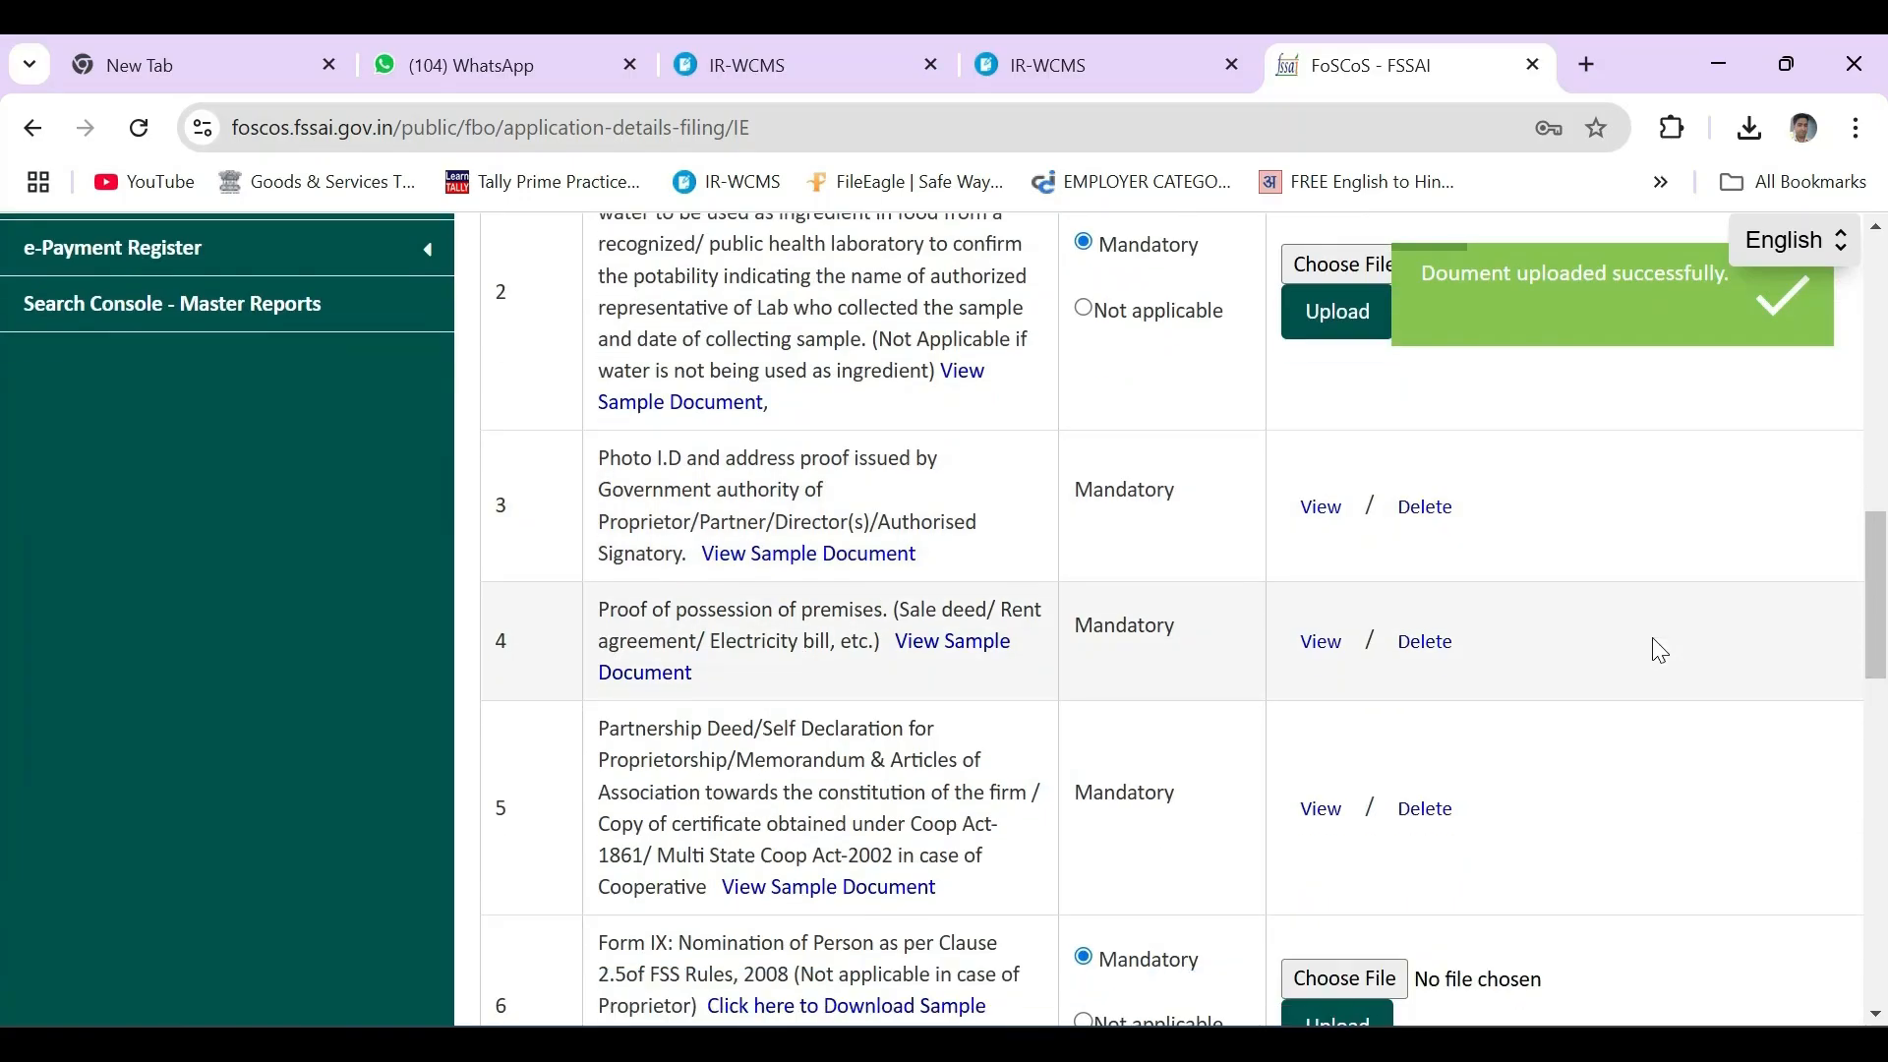
pyautogui.scroll(-1, 1660, 651)
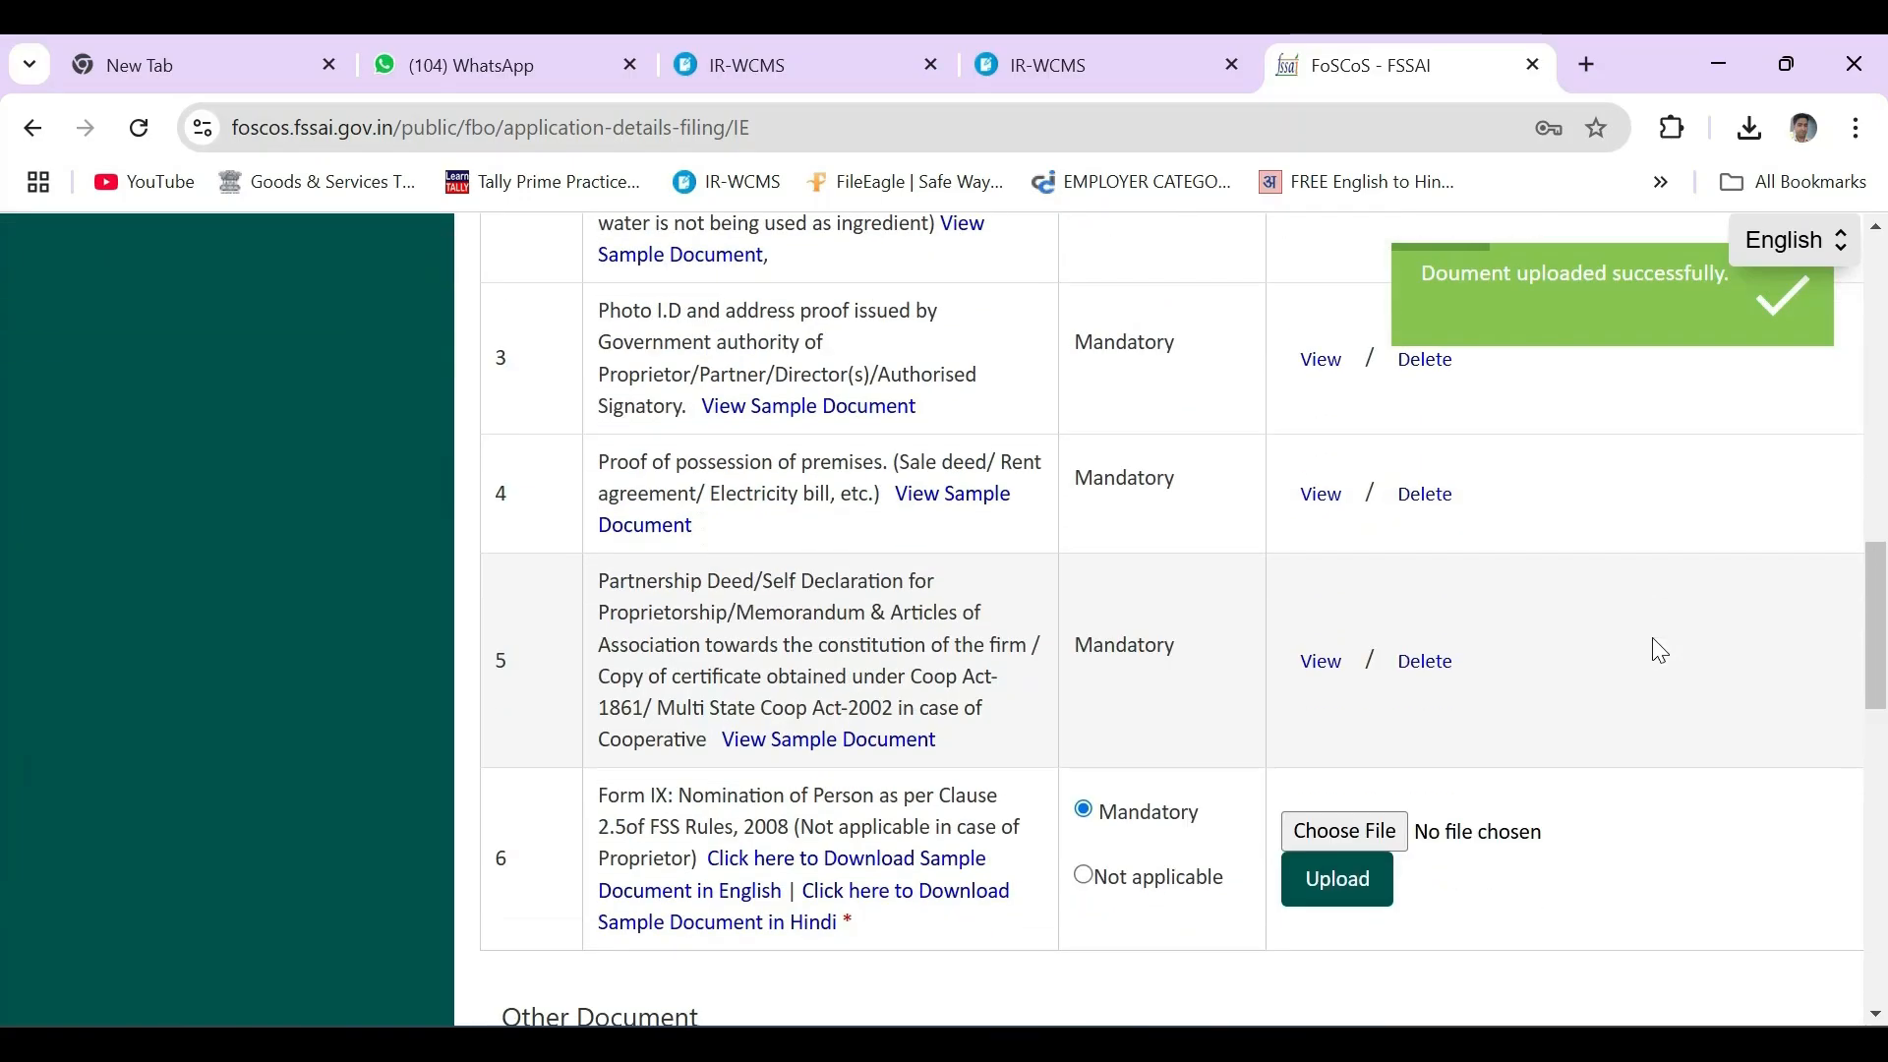
pyautogui.scroll(-1, 1548, 804)
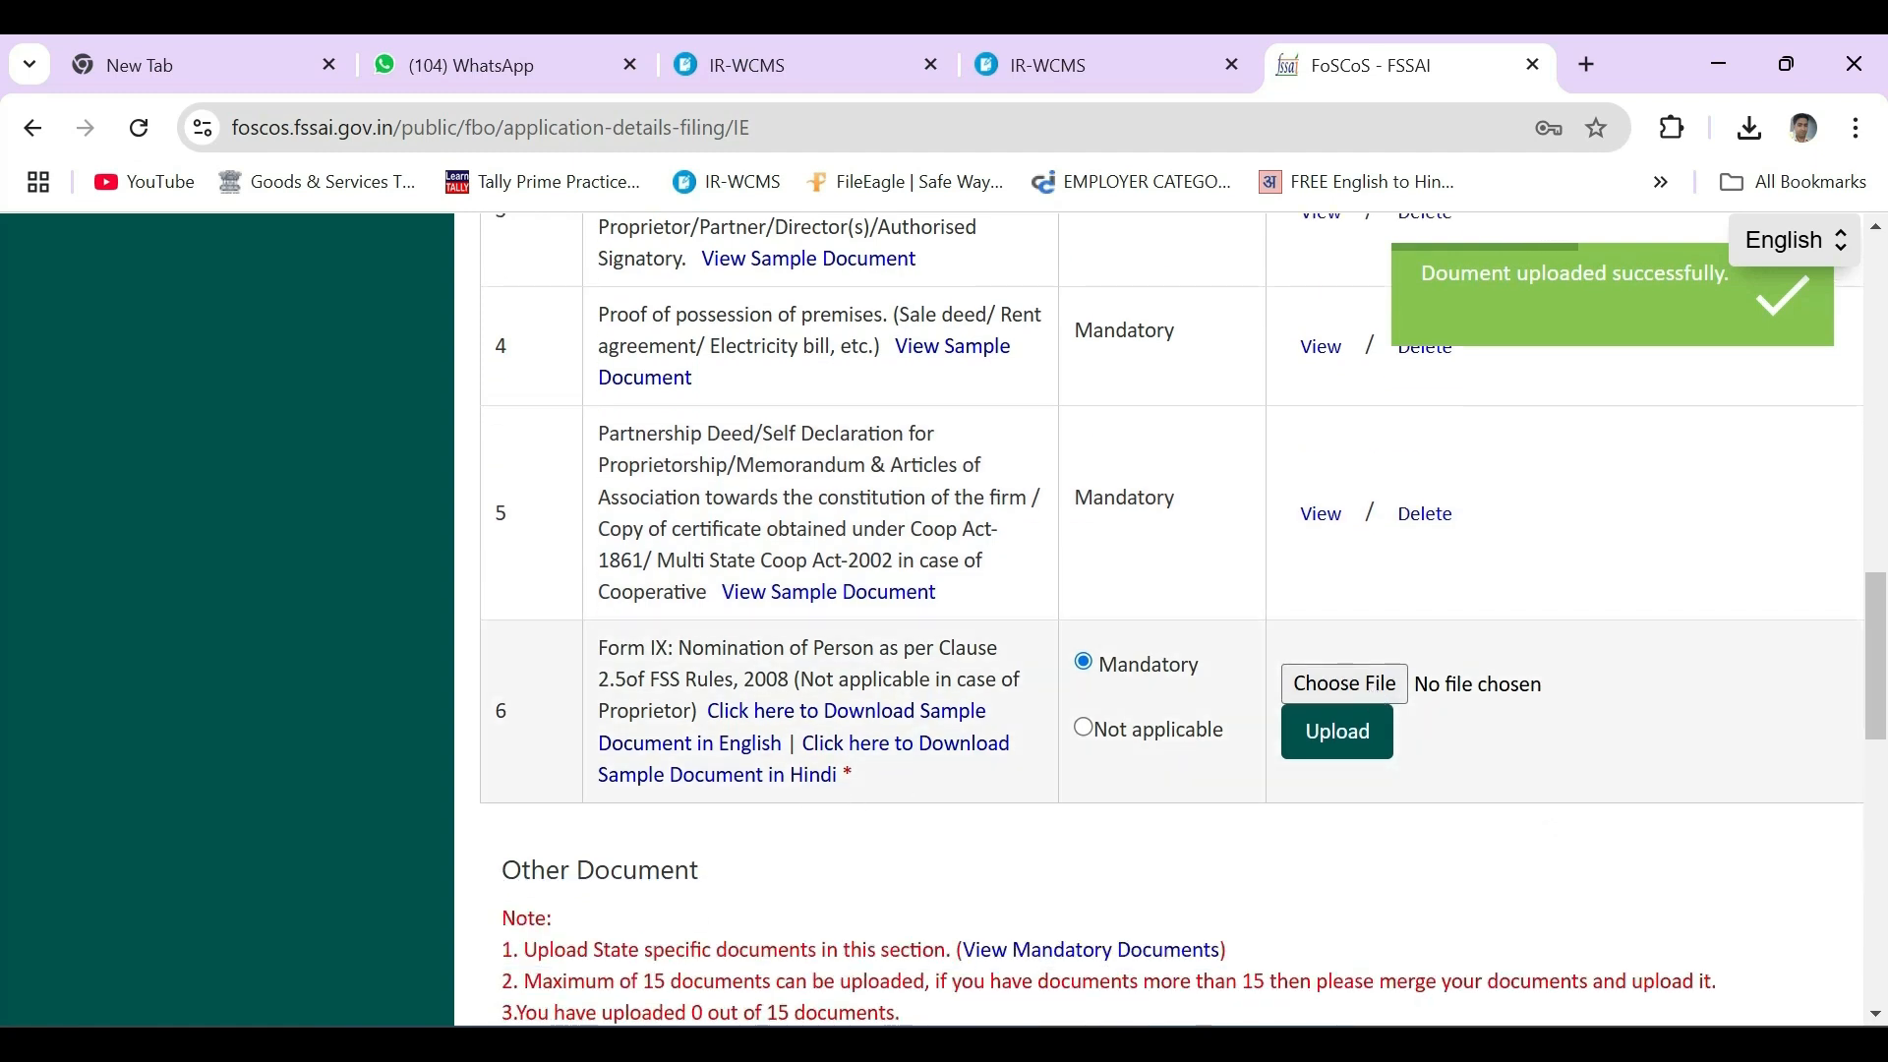
# - Upload 'decleration form.pdf' to the Form IX nomination row
pyautogui.click(1351, 682)
pyautogui.click(429, 317)
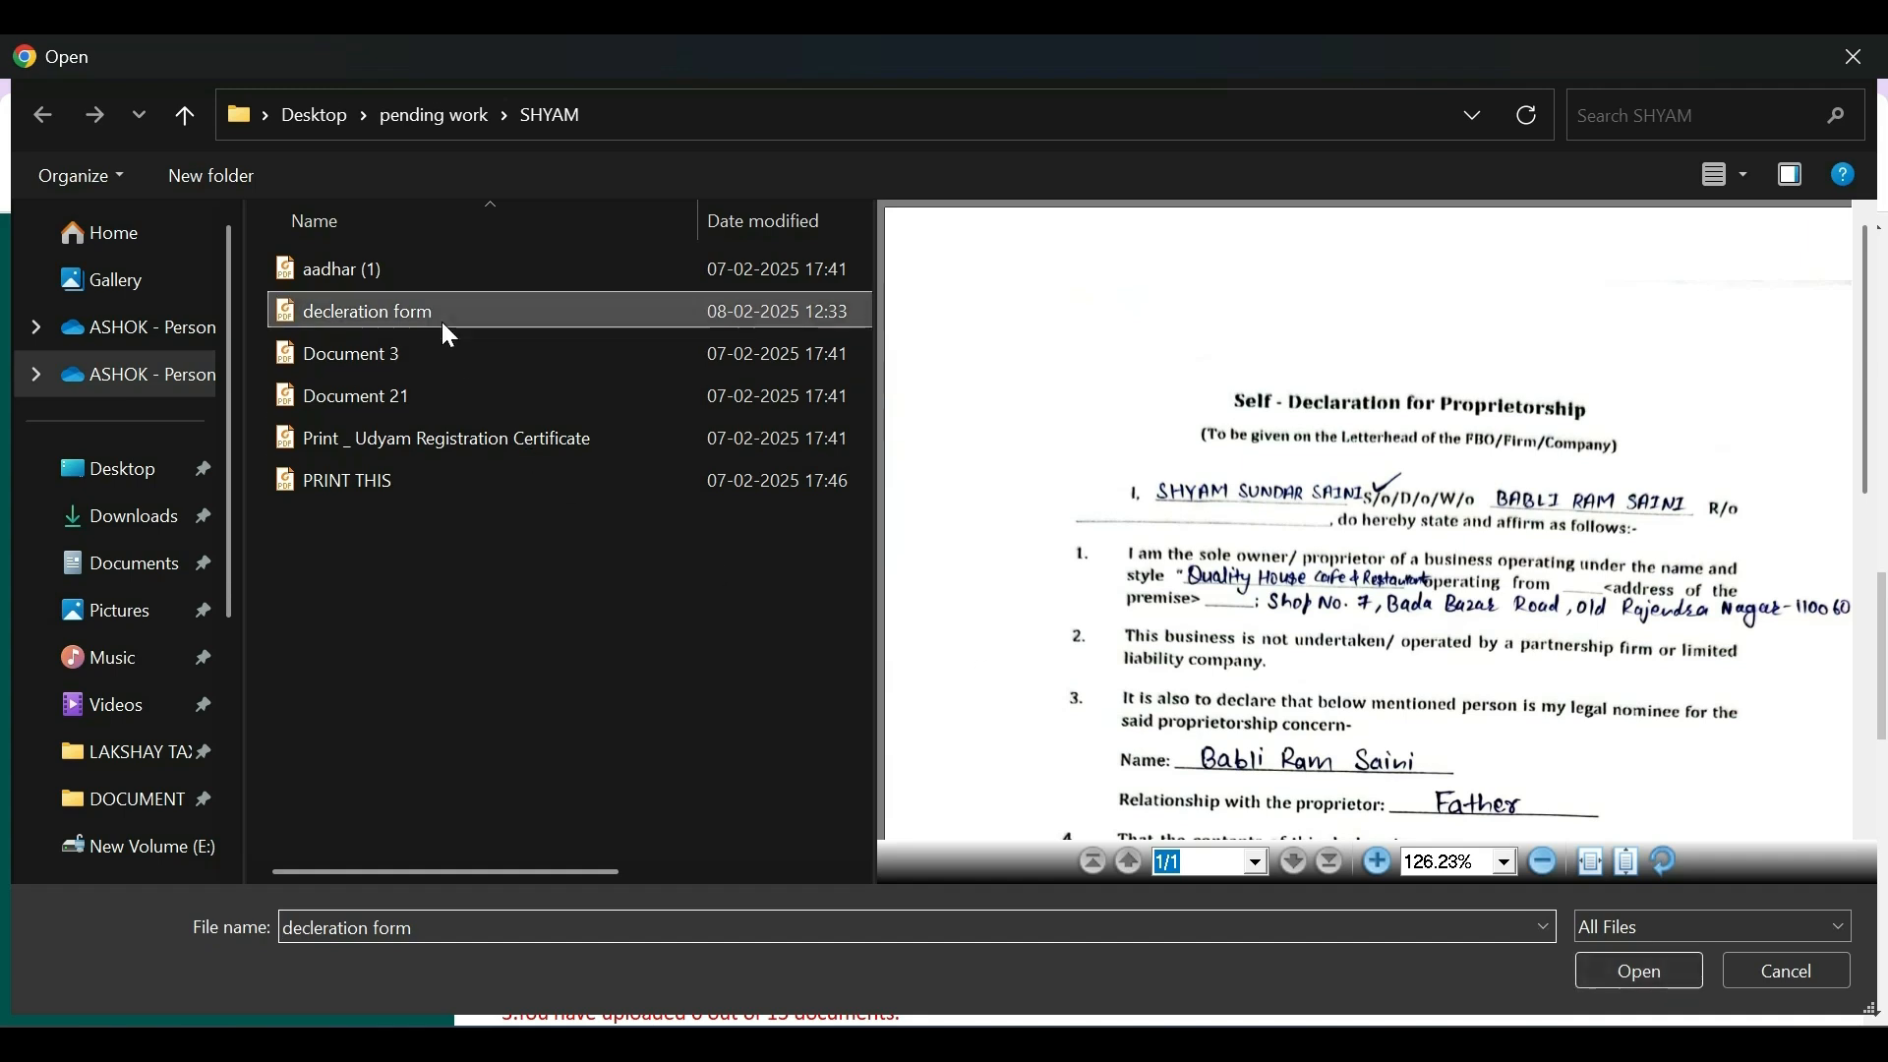
pyautogui.click(422, 307)
pyautogui.click(1621, 974)
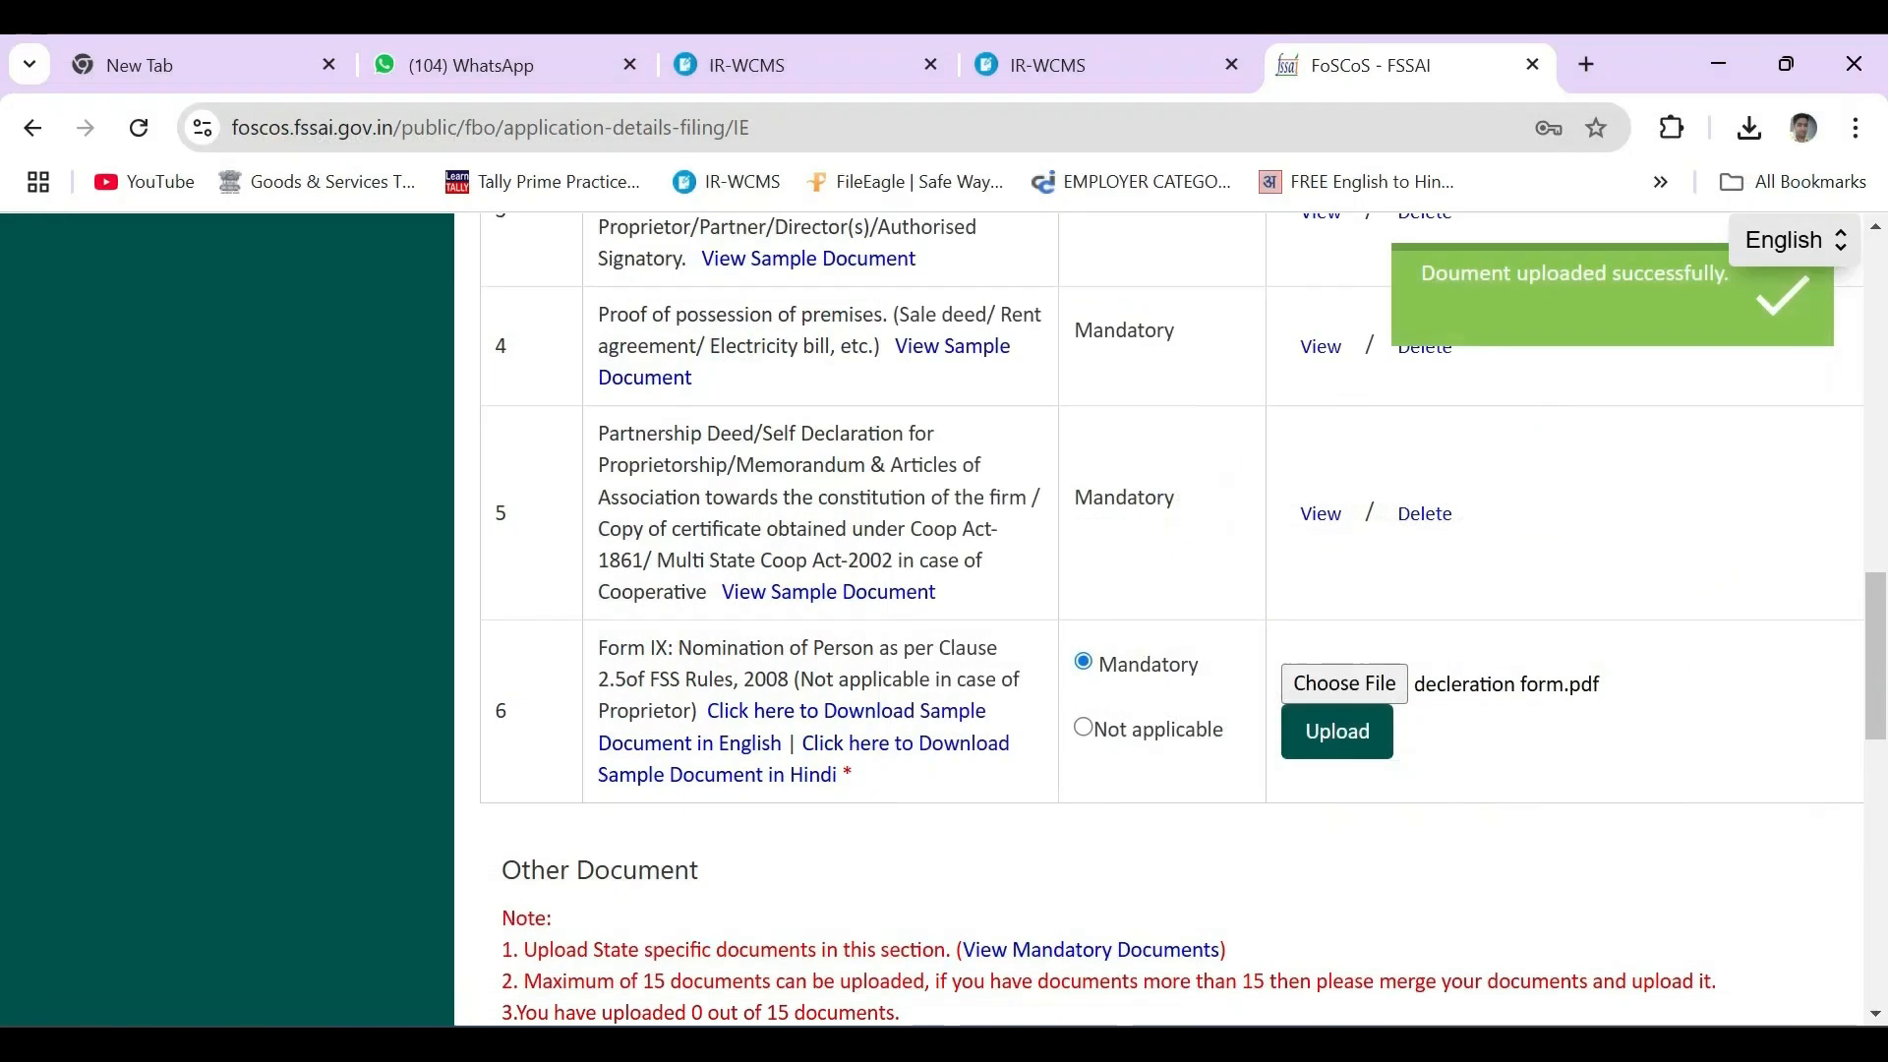
pyautogui.click(1321, 747)
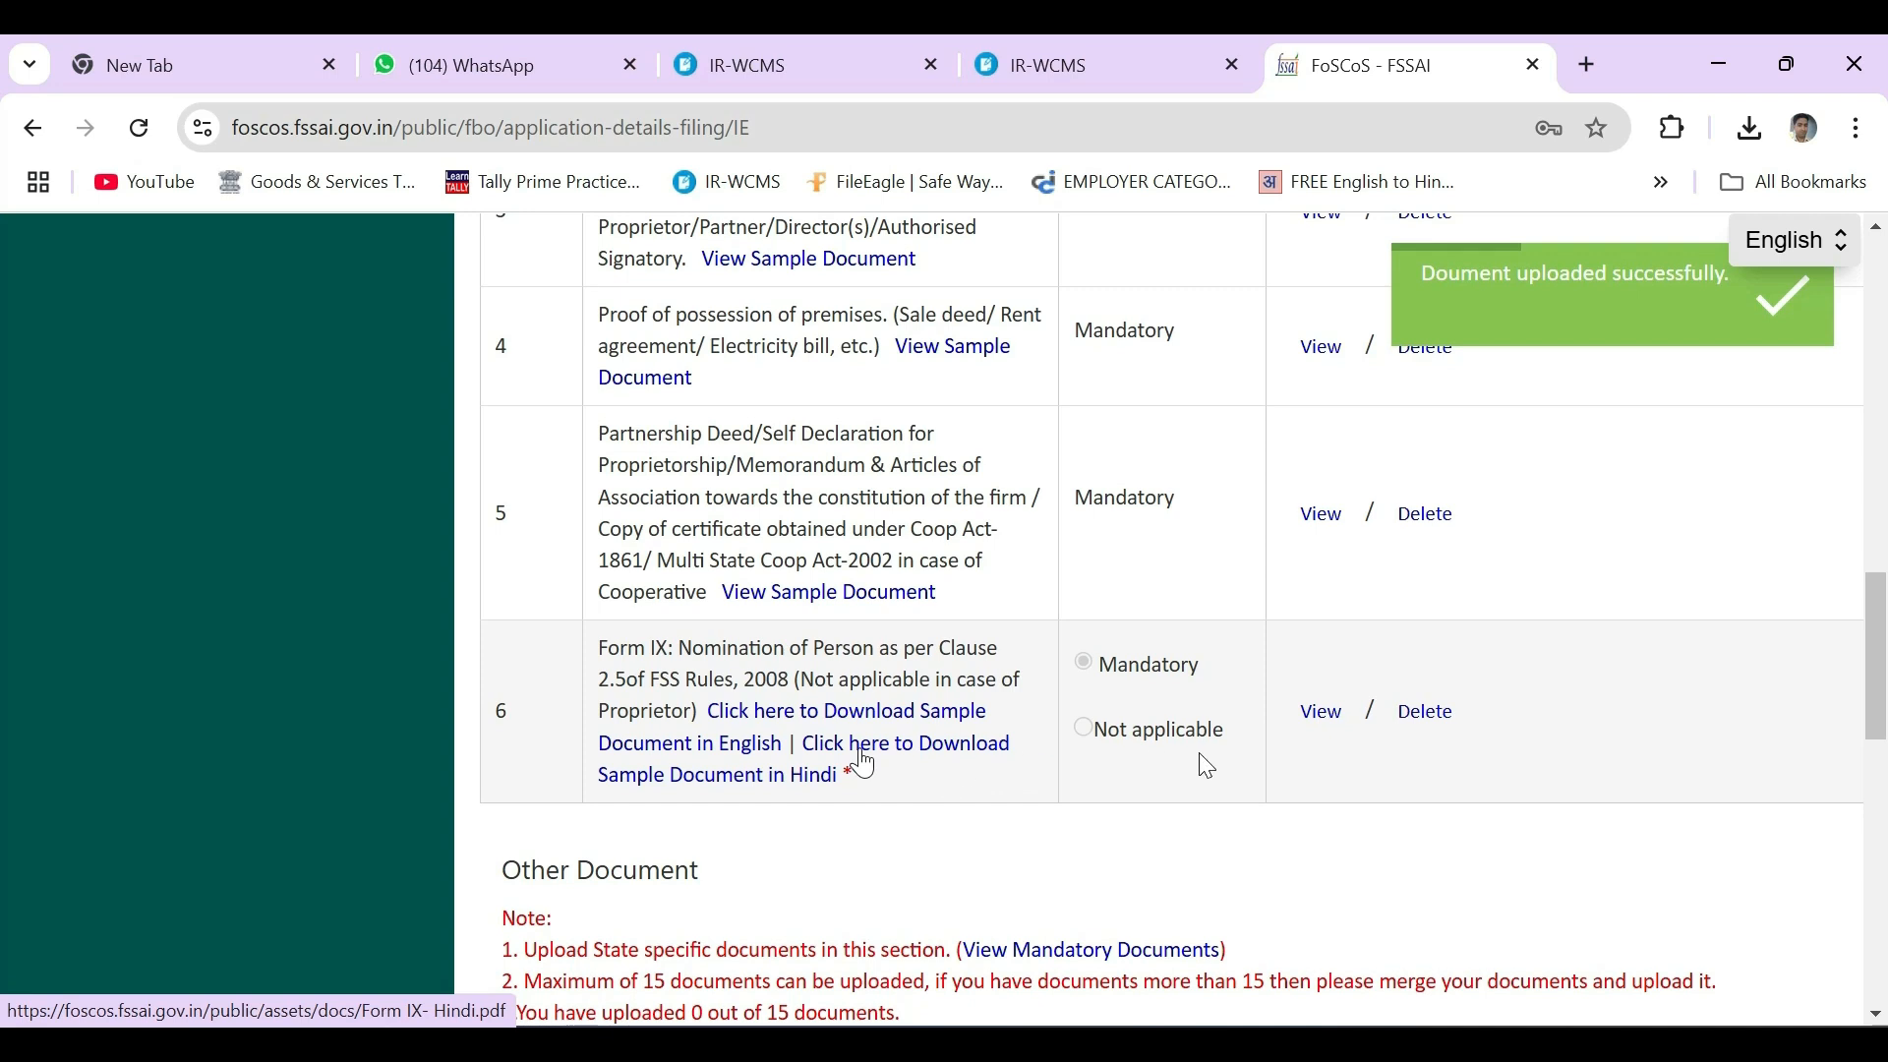
# - Attach Document 3 as Any Other Document with the description 'pan card'
pyautogui.scroll(-5, 1199, 752)
pyautogui.click(1286, 564)
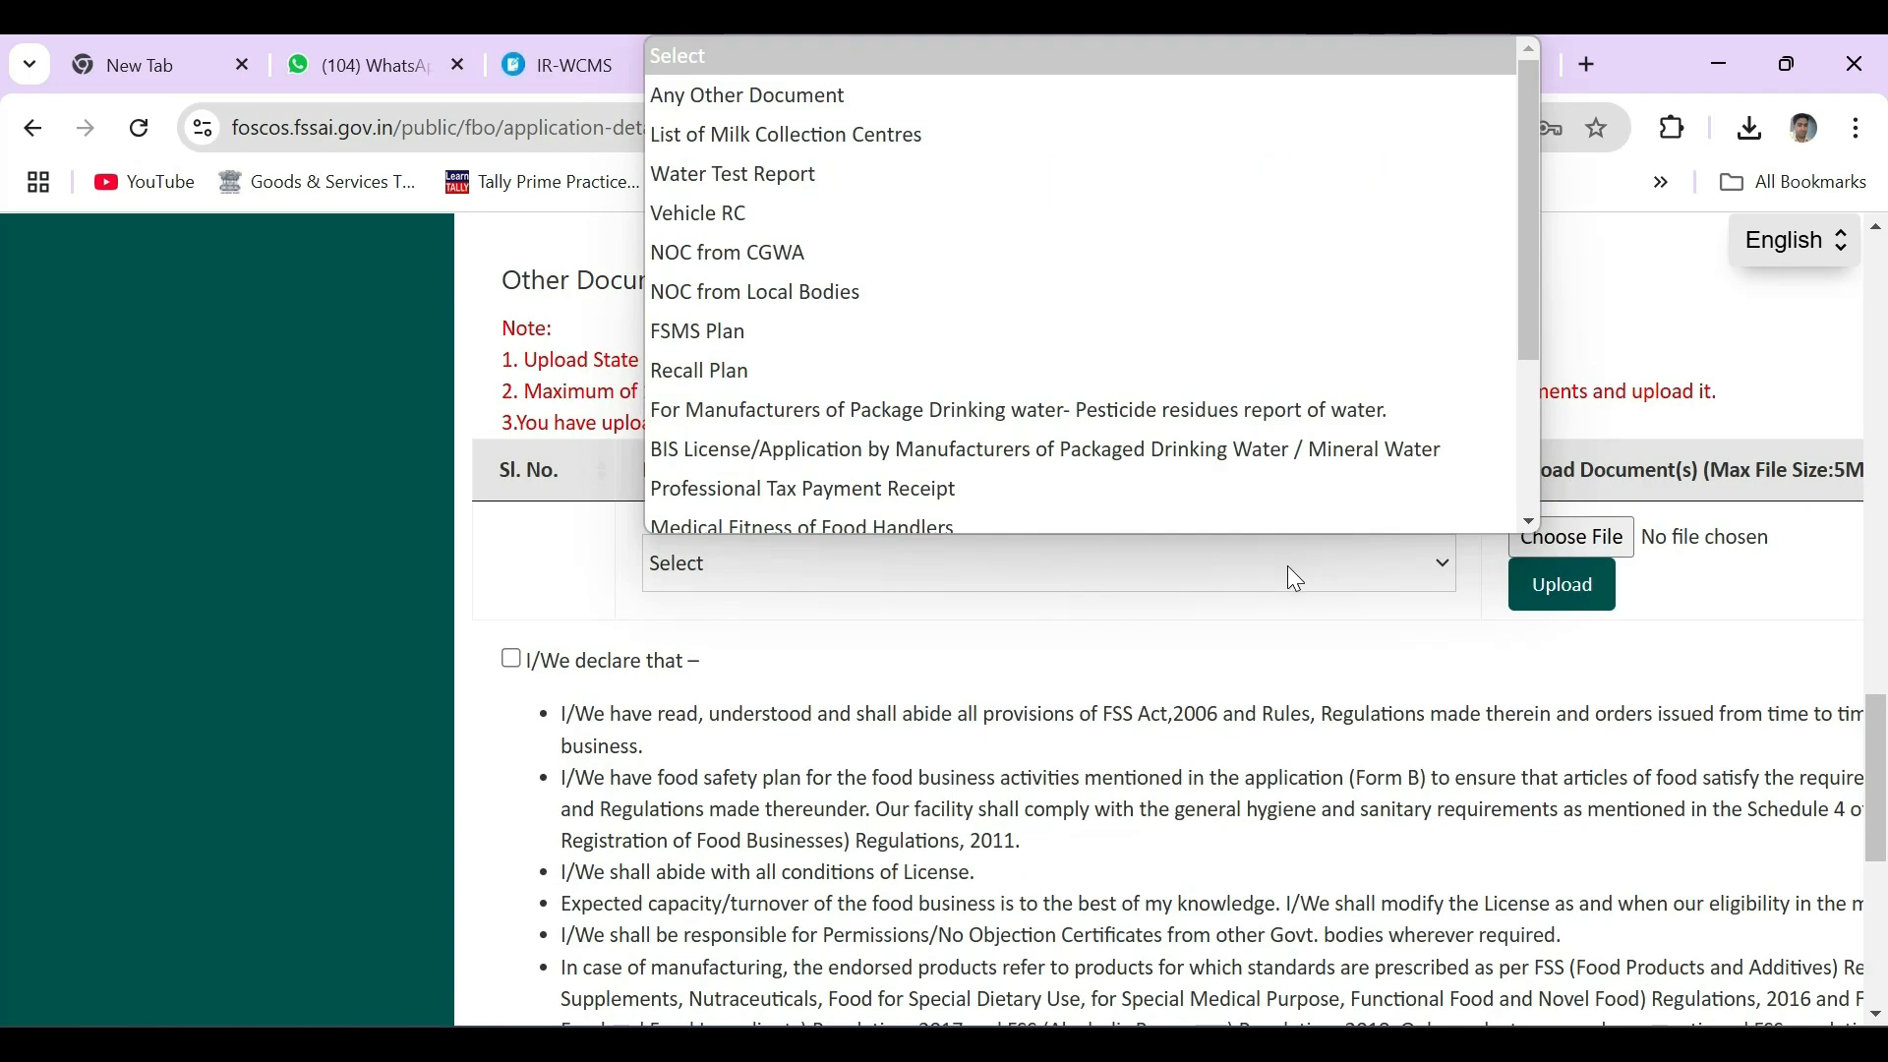
pyautogui.click(1347, 686)
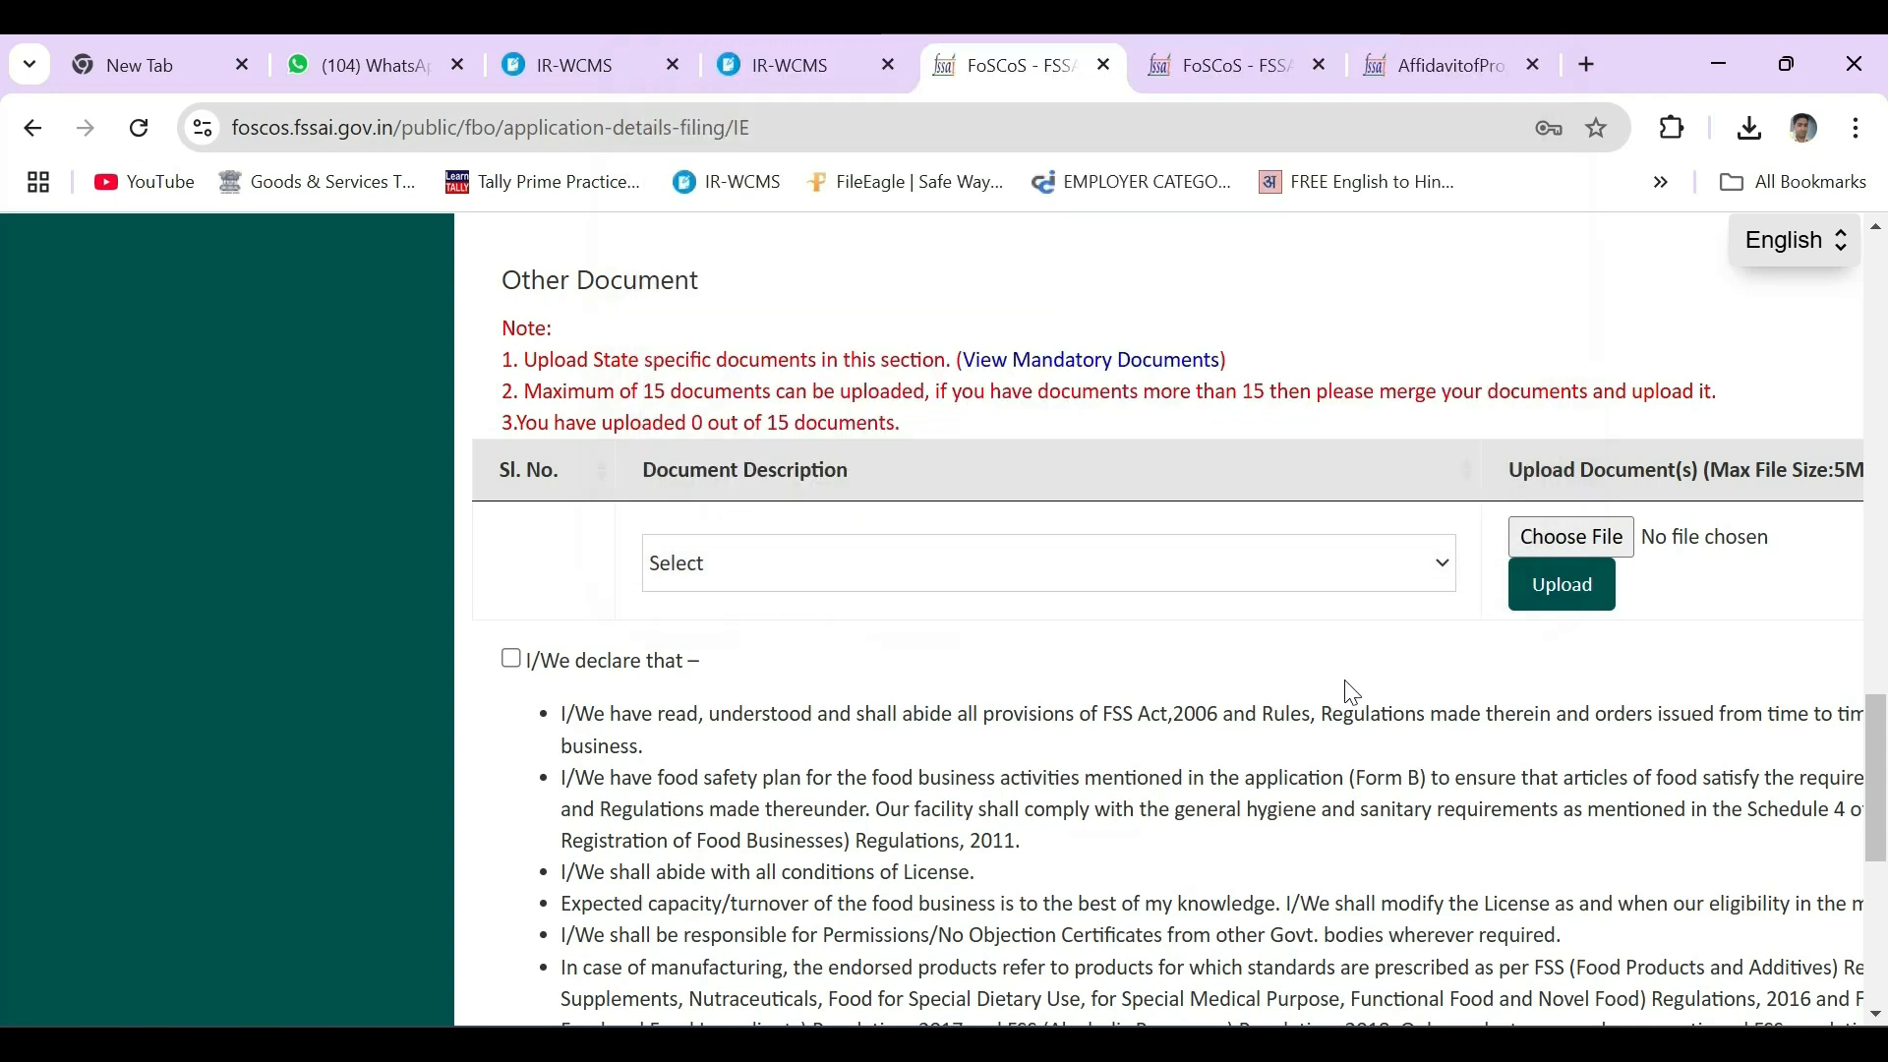
pyautogui.scroll(1, 1349, 691)
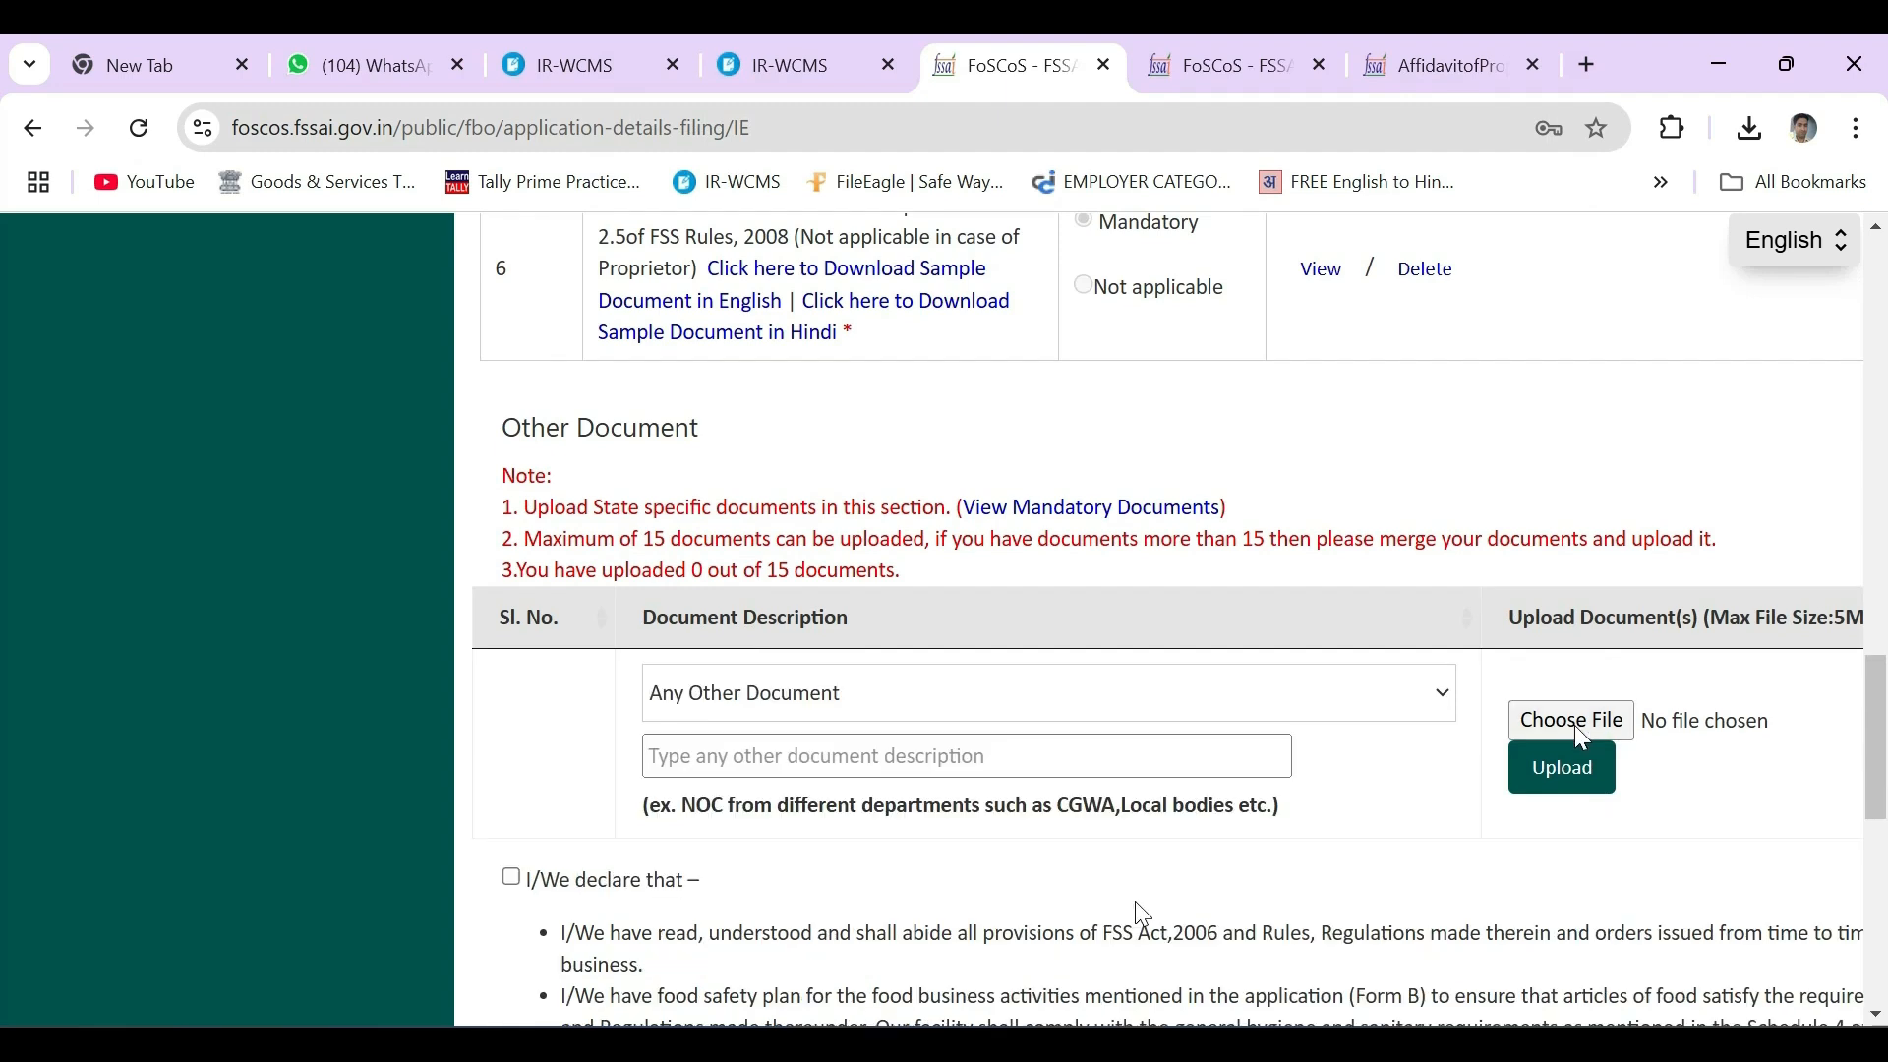
pyautogui.click(1574, 724)
pyautogui.click(423, 356)
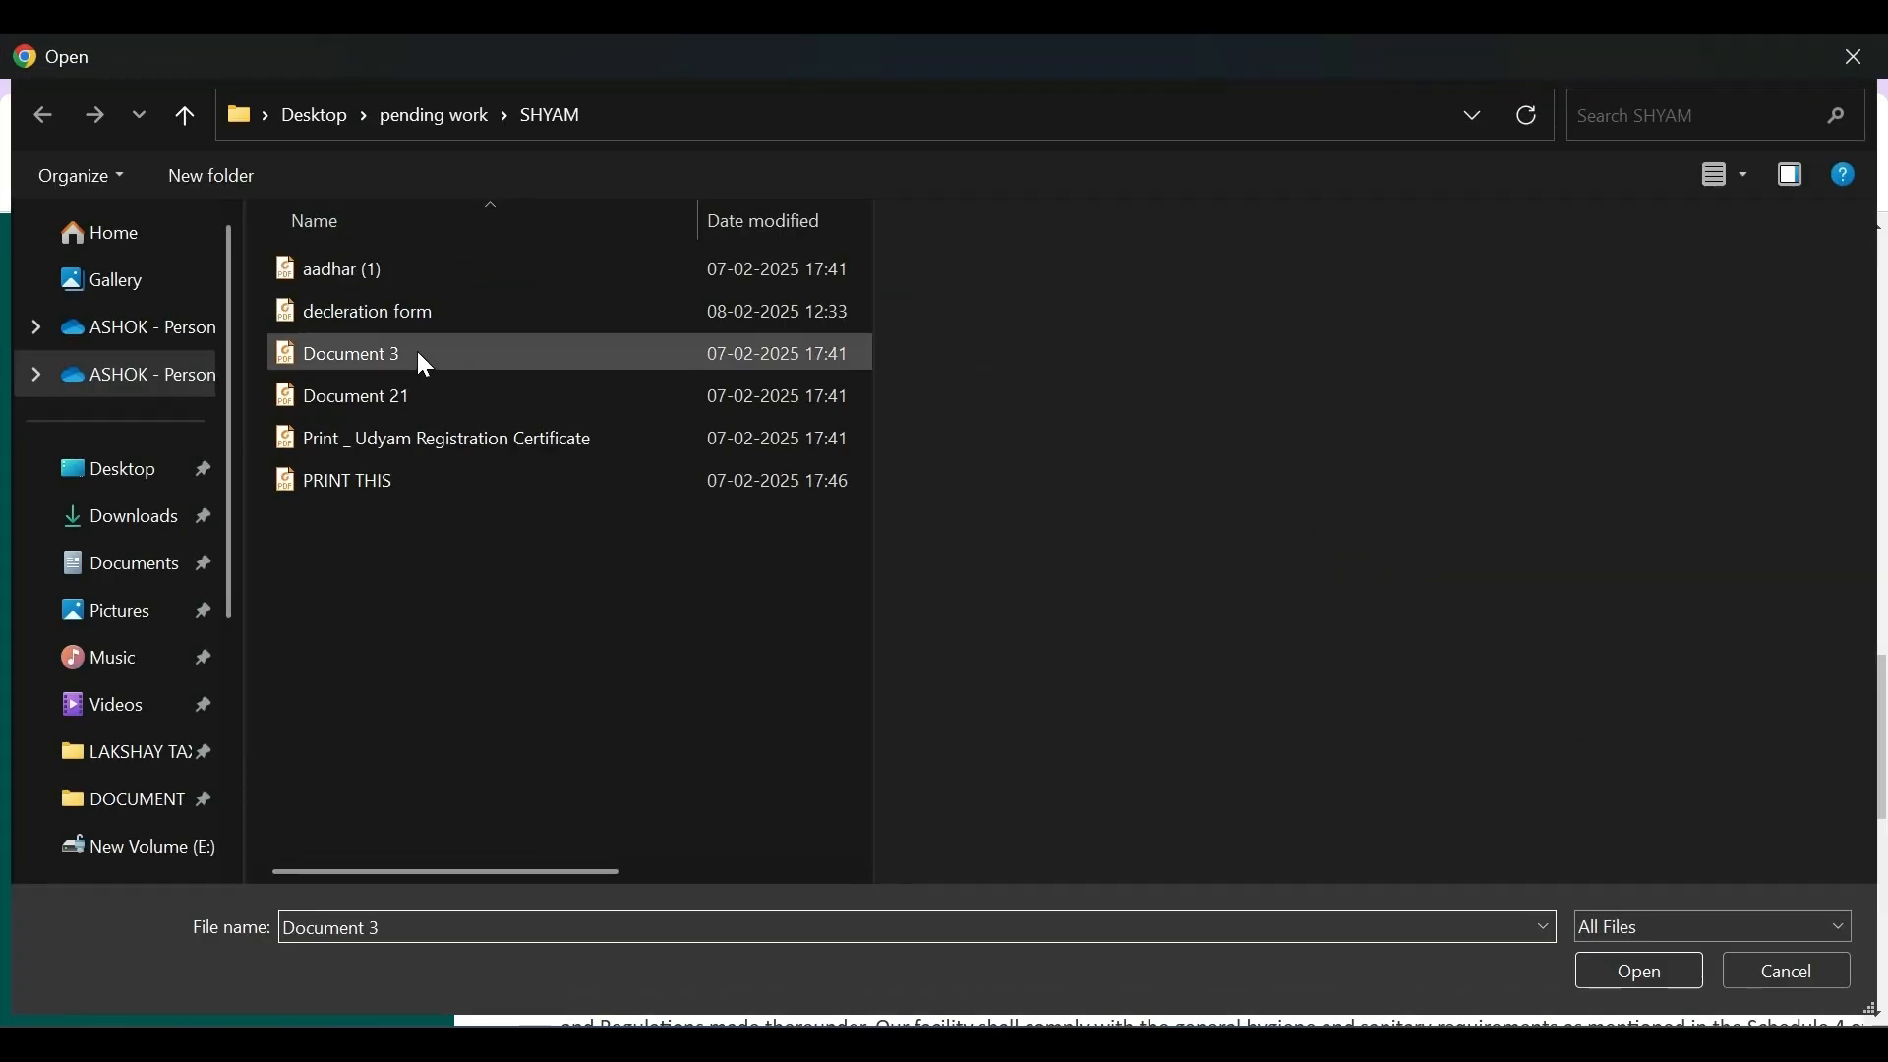
pyautogui.doubleClick(419, 354)
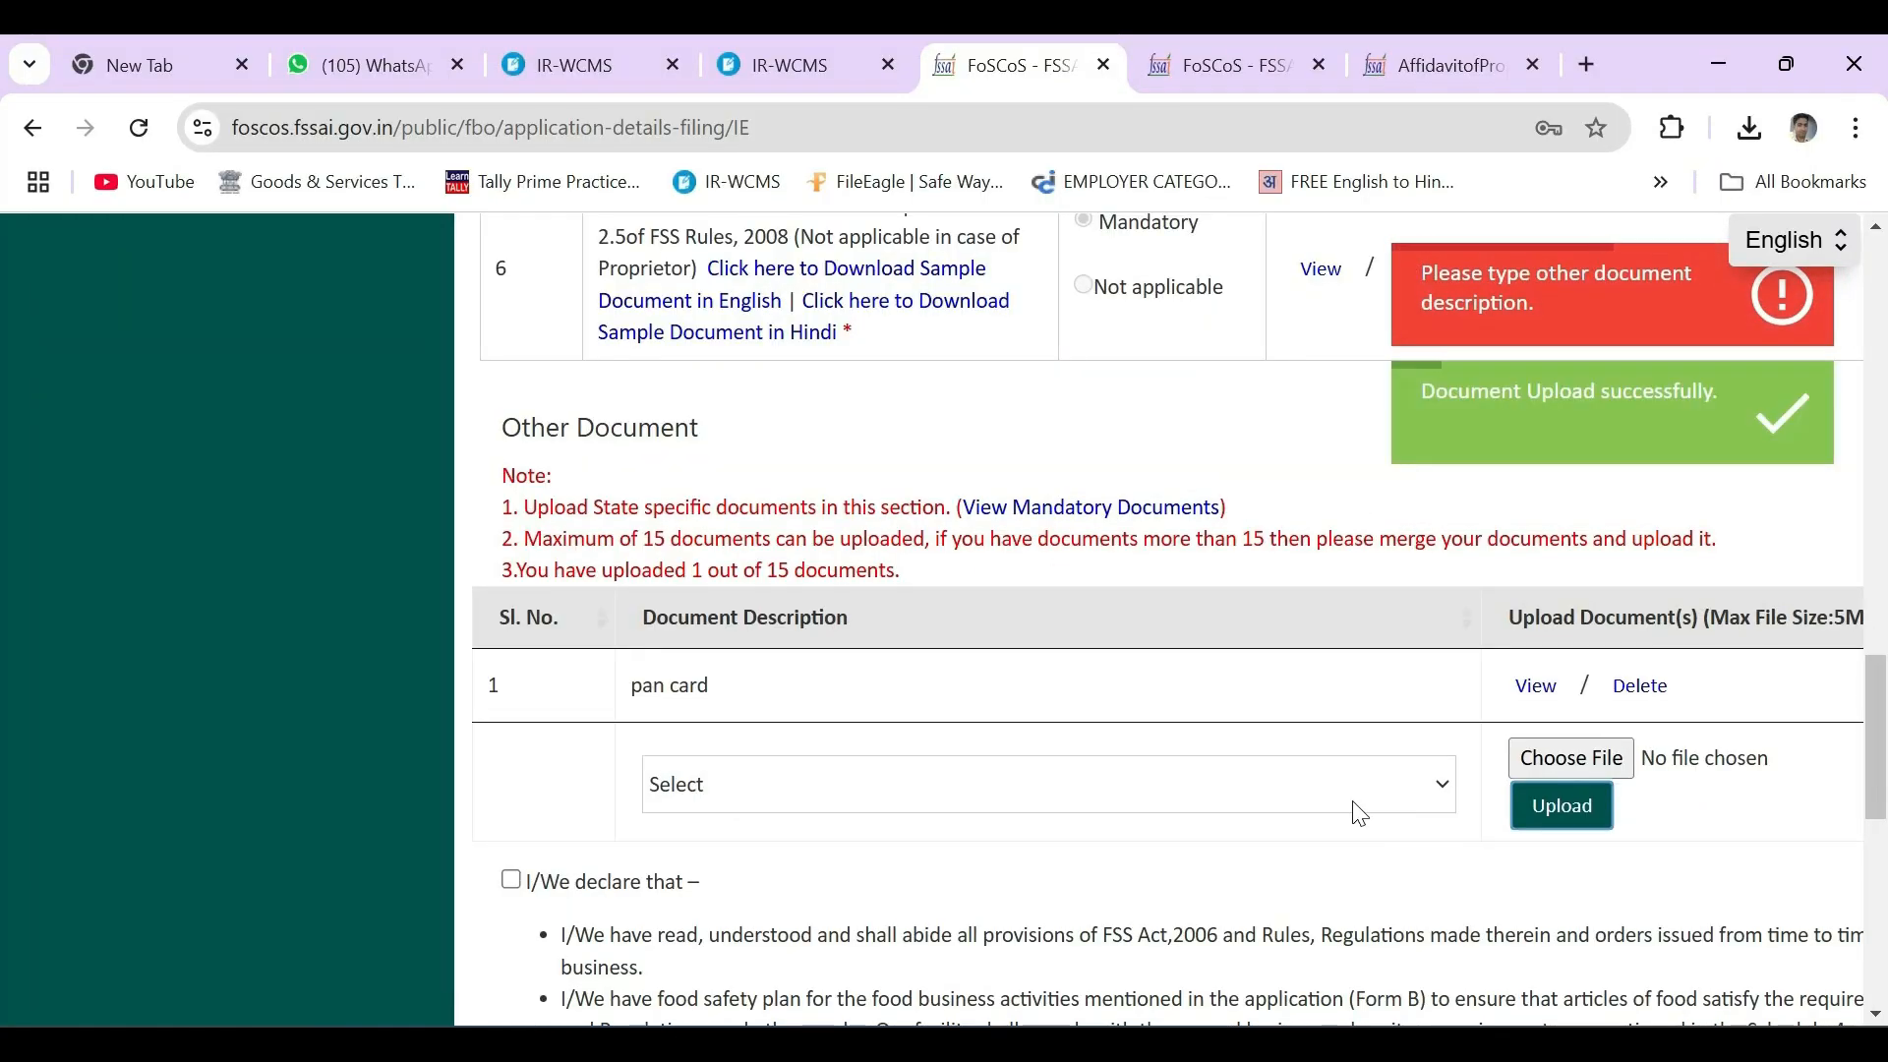
pyautogui.scroll(-2, 1360, 814)
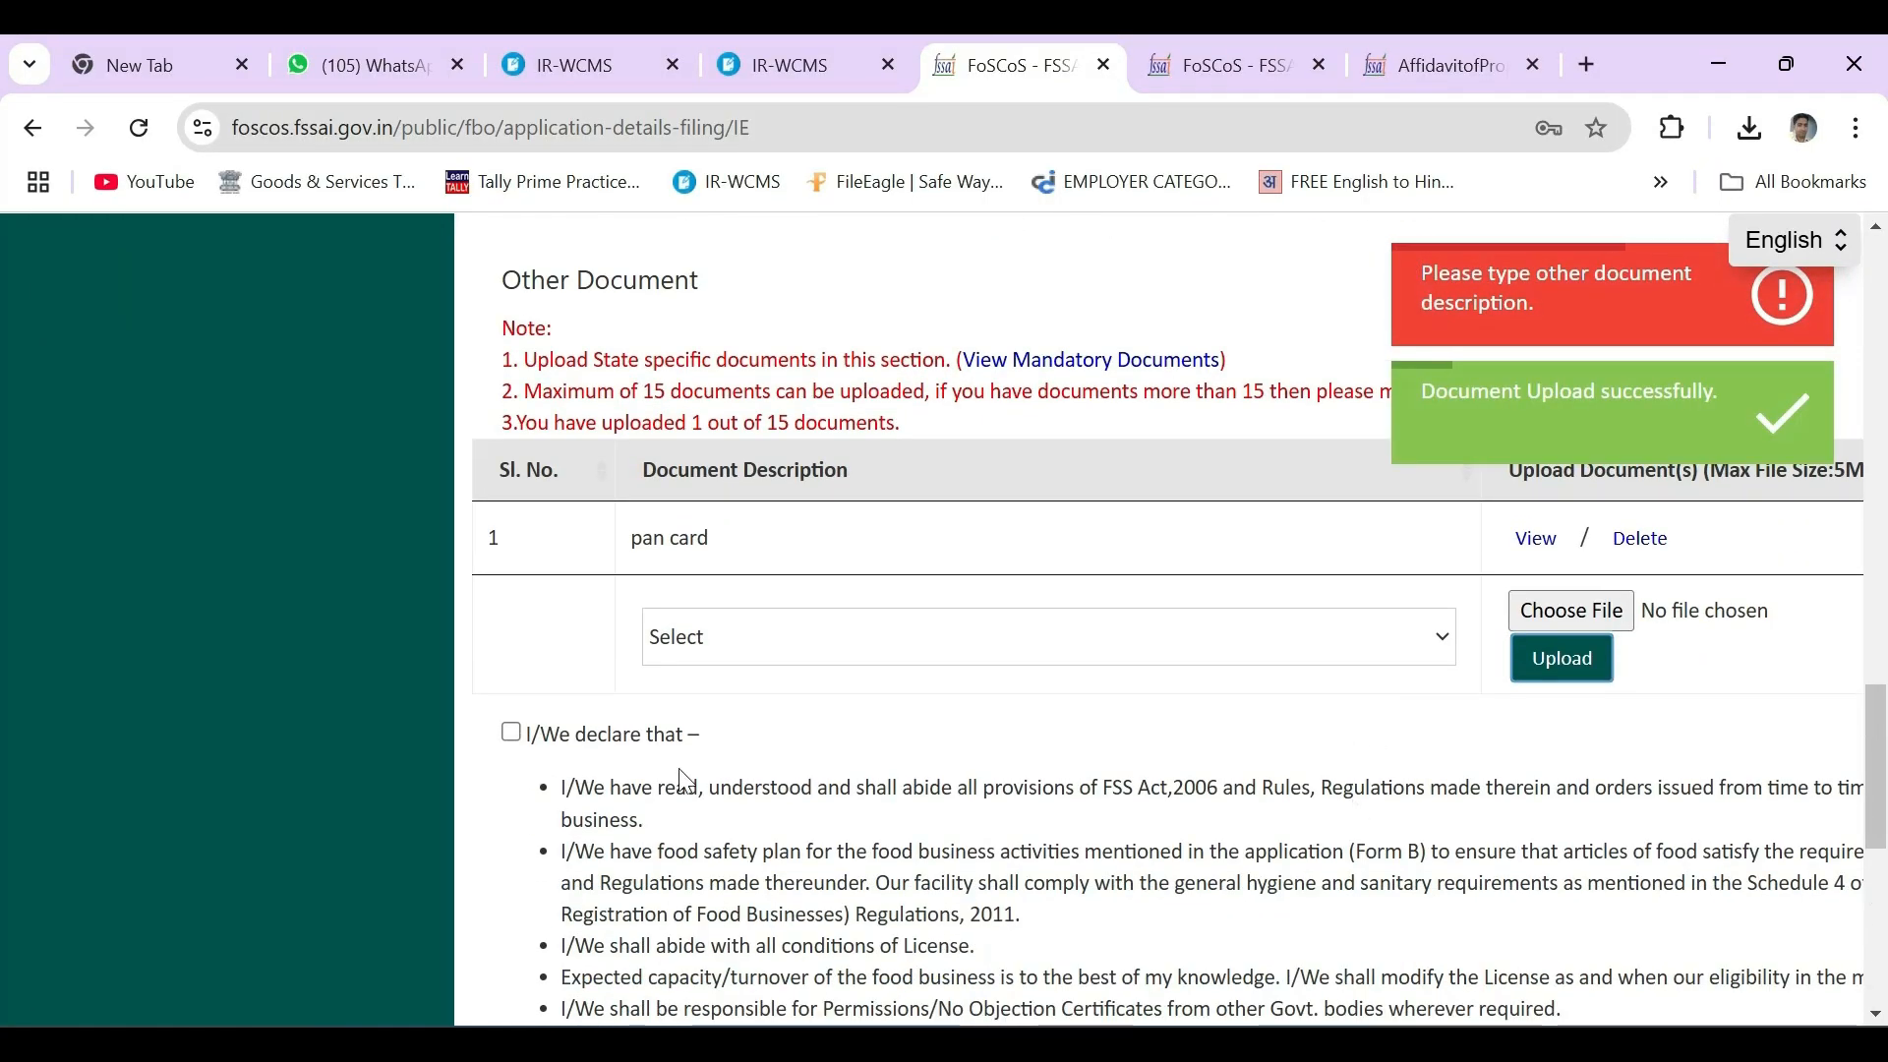
# - Accept the application declaration and review the document list
pyautogui.click(513, 734)
pyautogui.scroll(-2, 524, 745)
pyautogui.scroll(-8, 1707, 792)
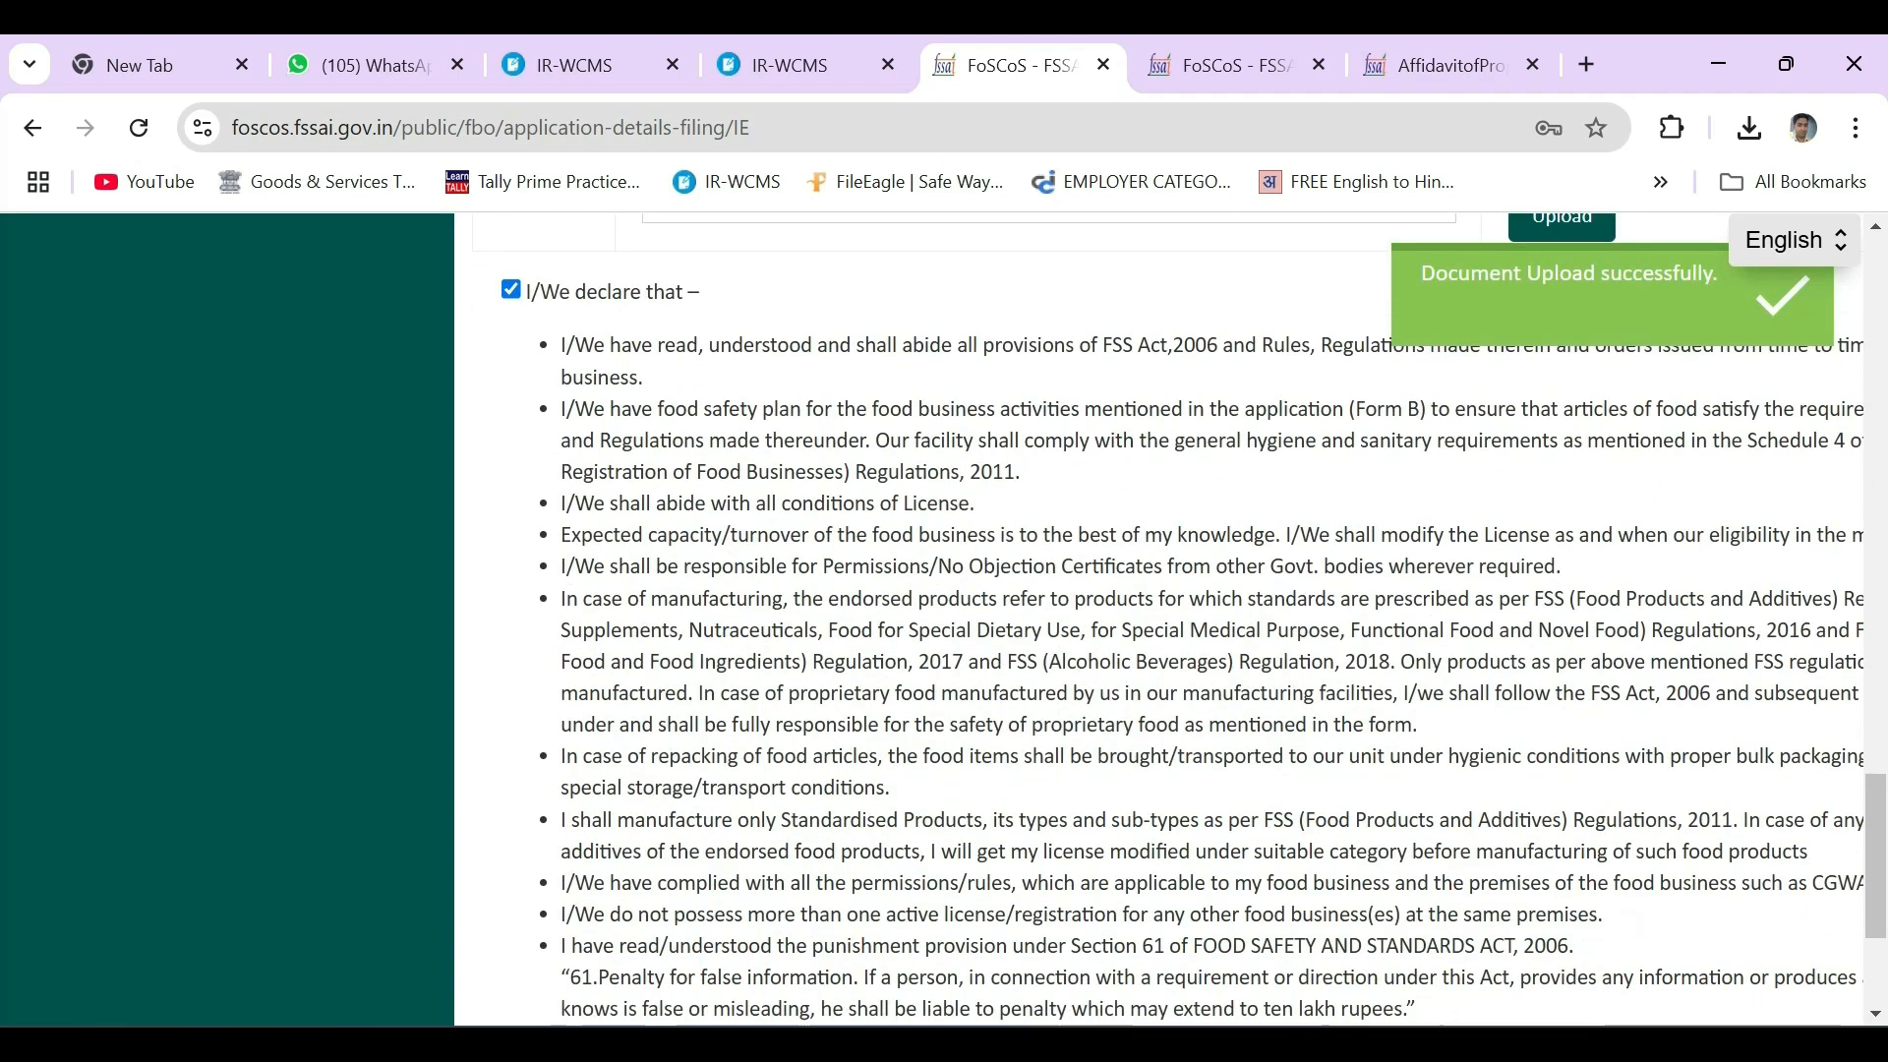
pyautogui.scroll(20, 1706, 793)
pyautogui.scroll(-5, 1698, 784)
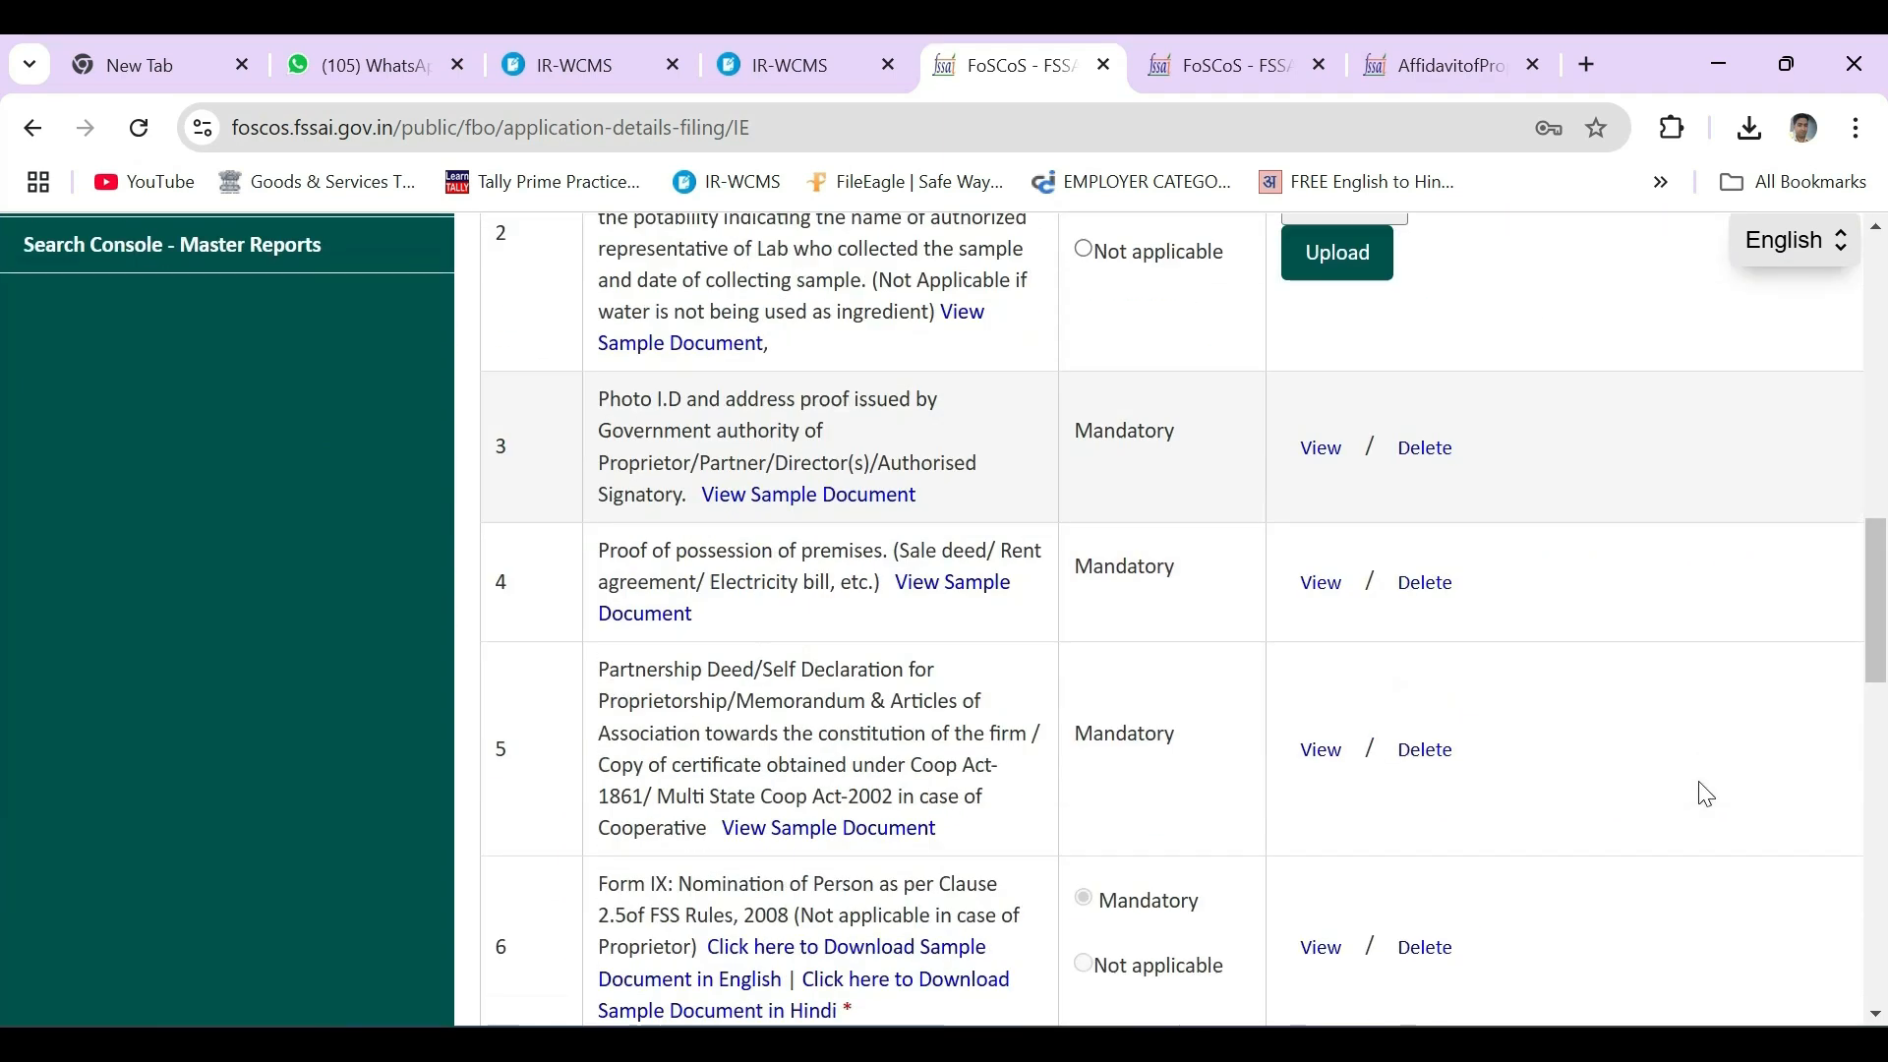
pyautogui.scroll(5, 1695, 780)
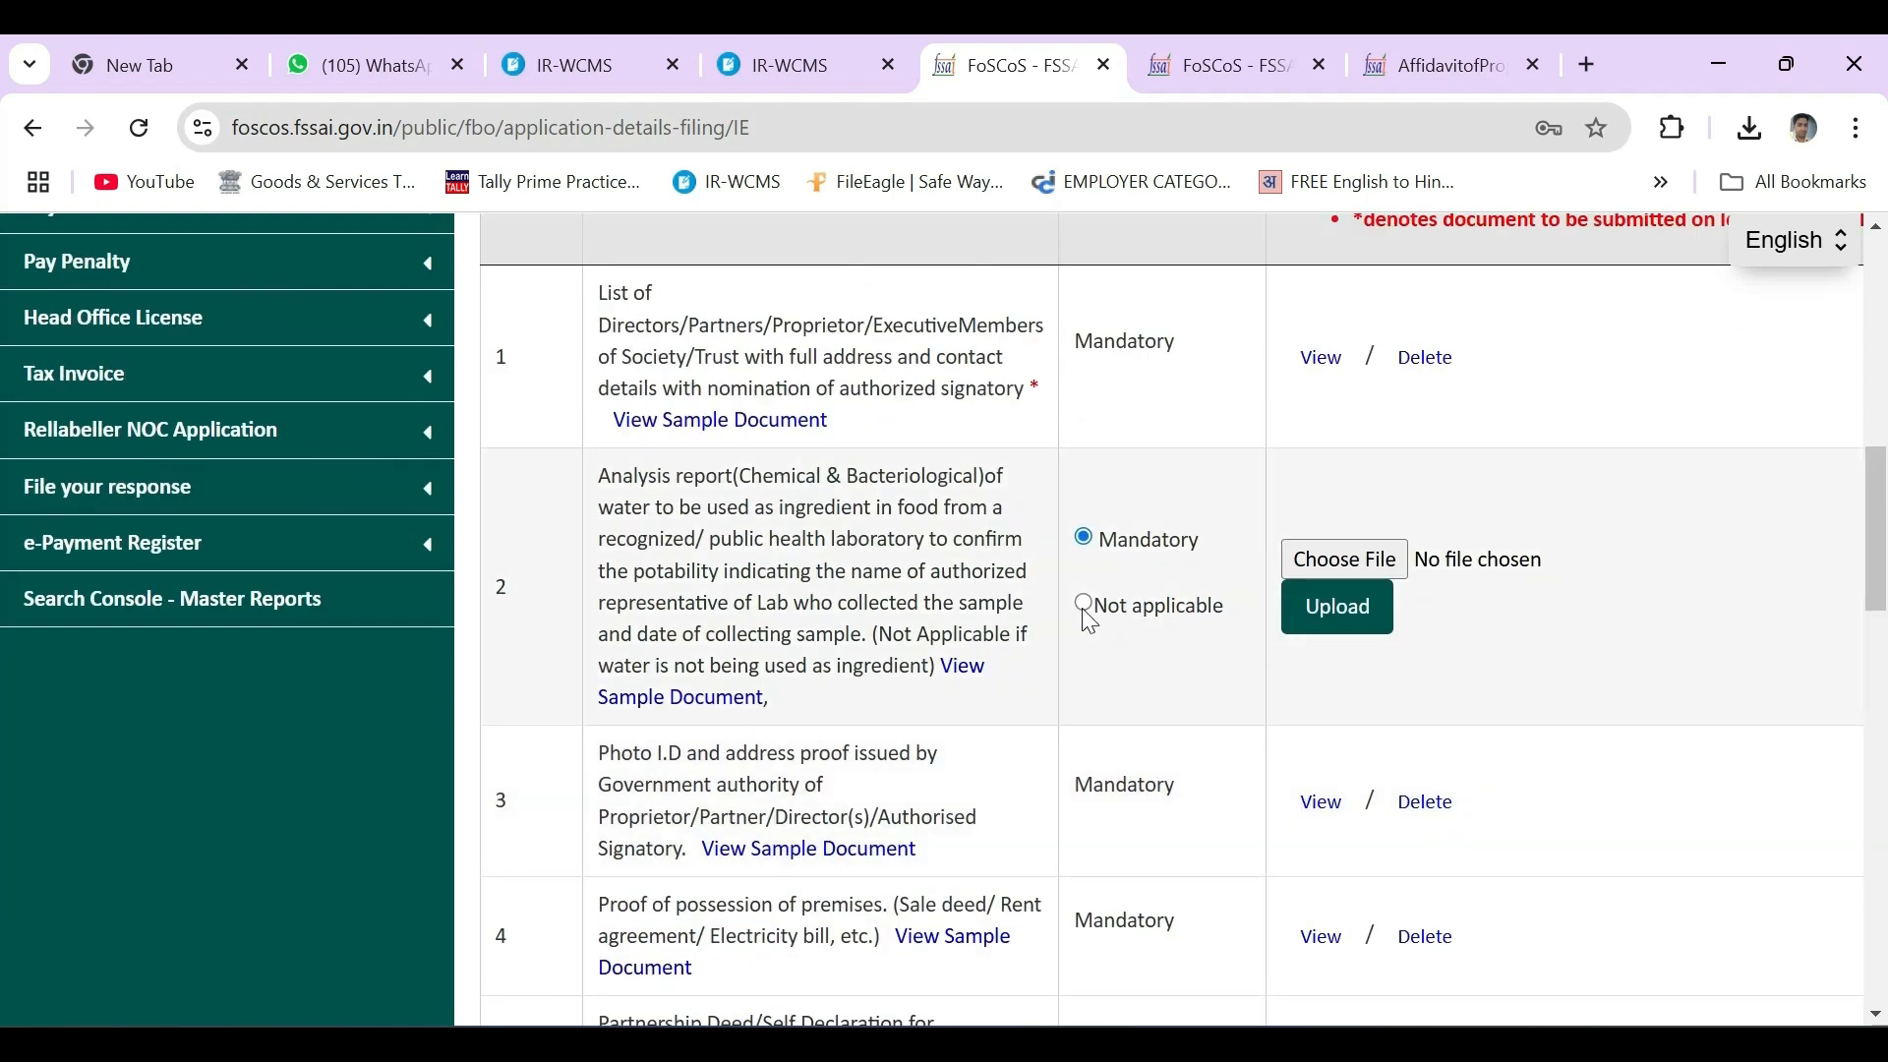
# - Mark the water analysis report as not applicable and save to reach e-Sign
pyautogui.click(1084, 604)
pyautogui.scroll(-5, 1509, 628)
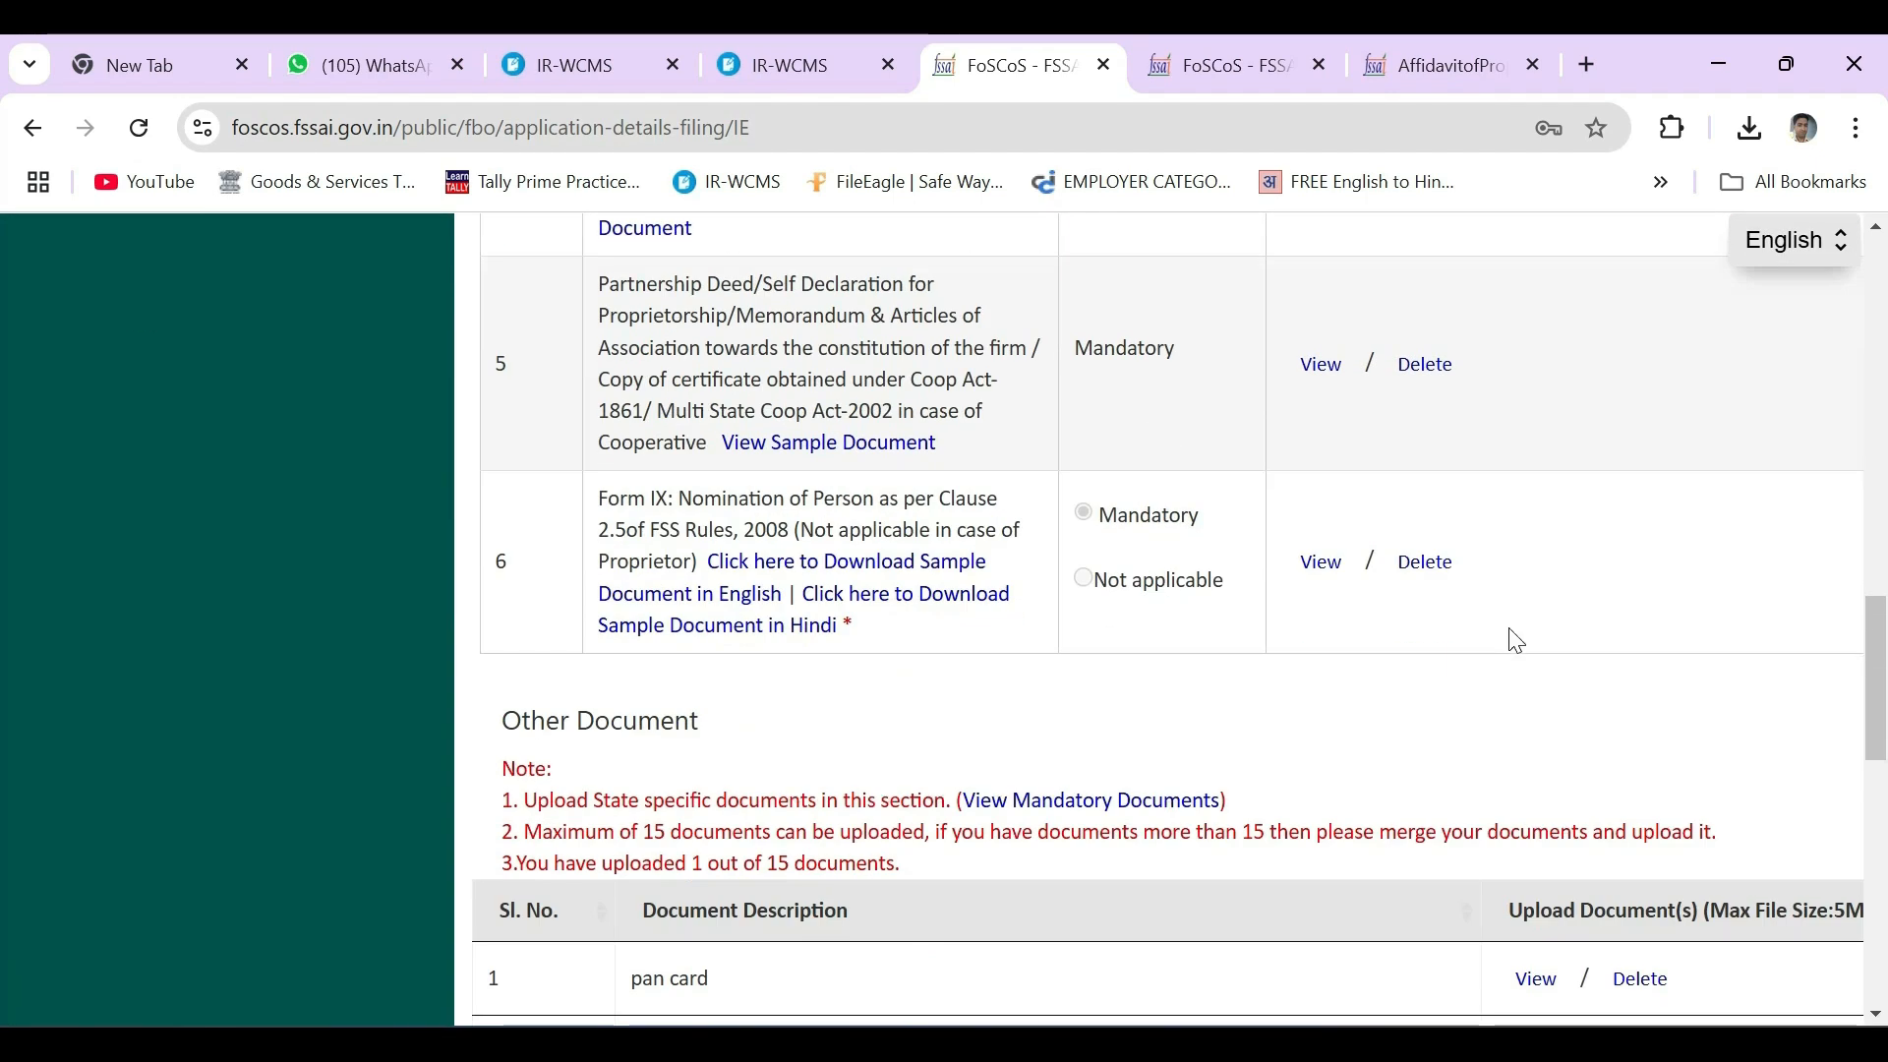
pyautogui.scroll(-7, 1515, 640)
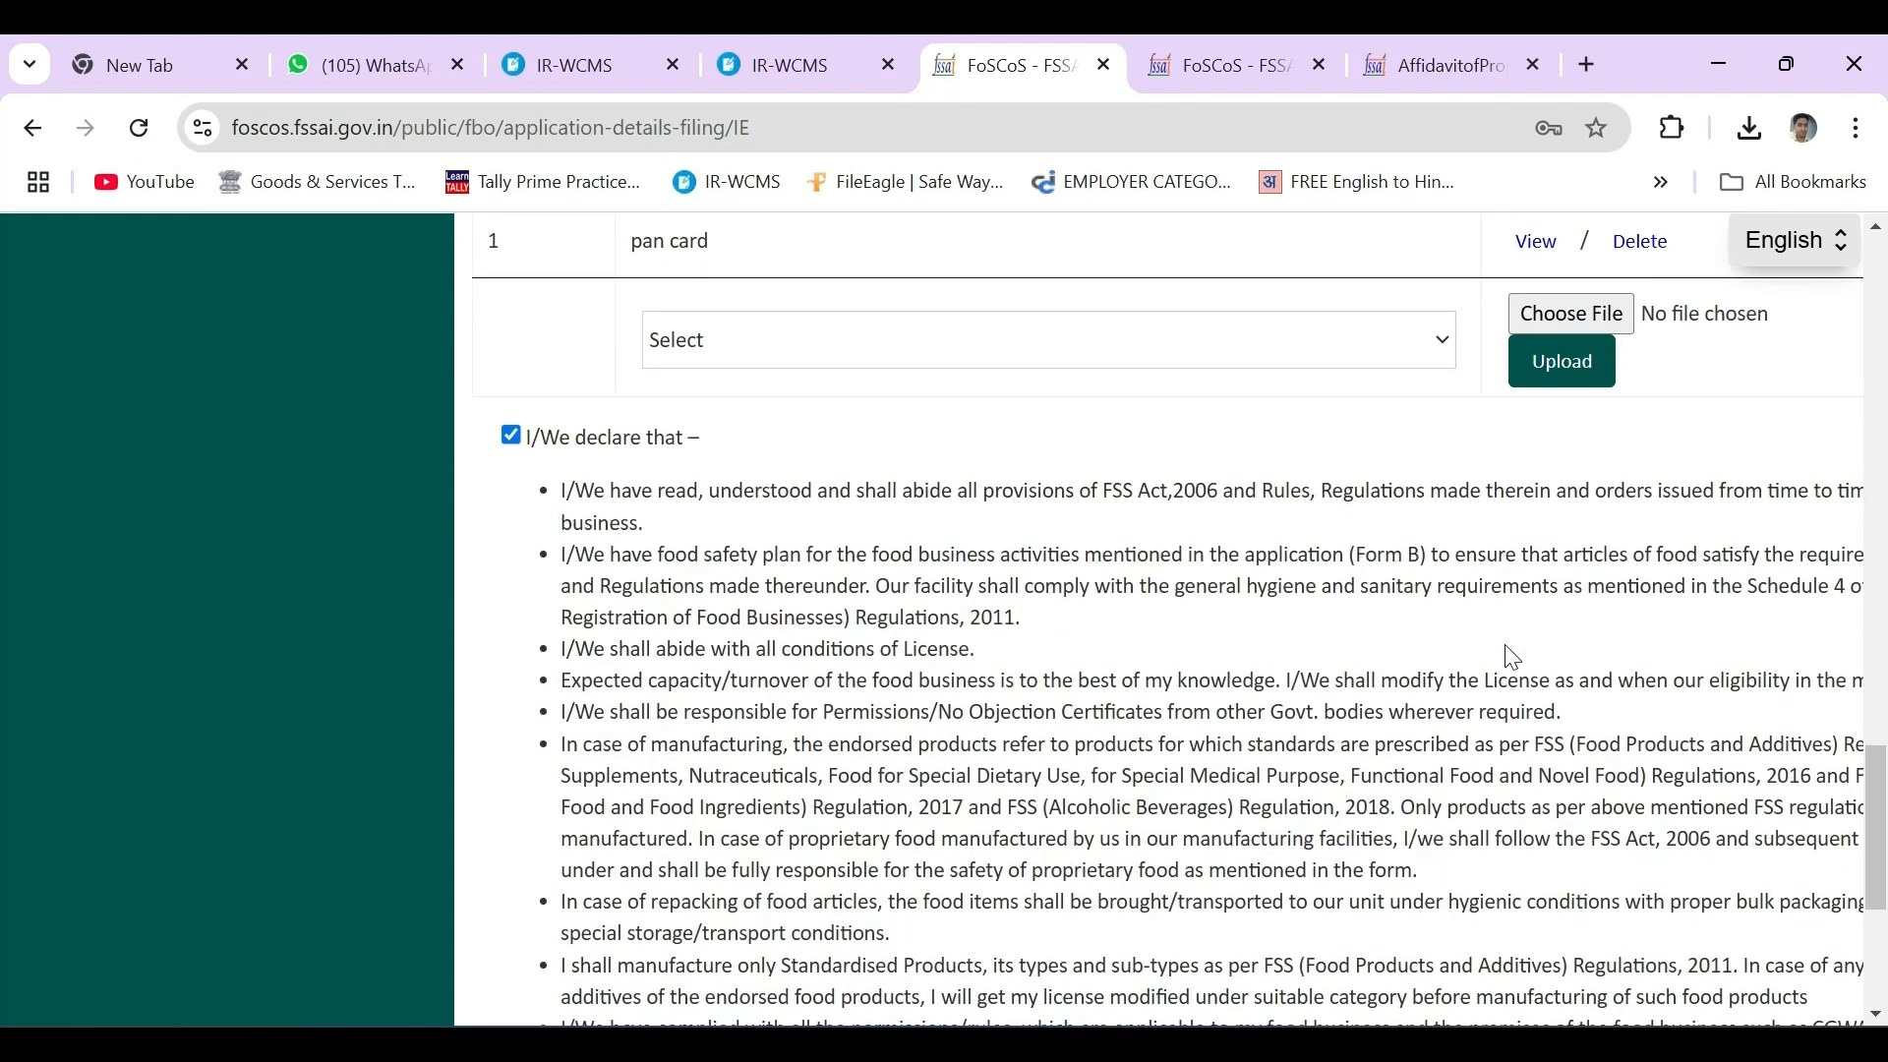
pyautogui.scroll(-5, 1511, 658)
pyautogui.click(1414, 934)
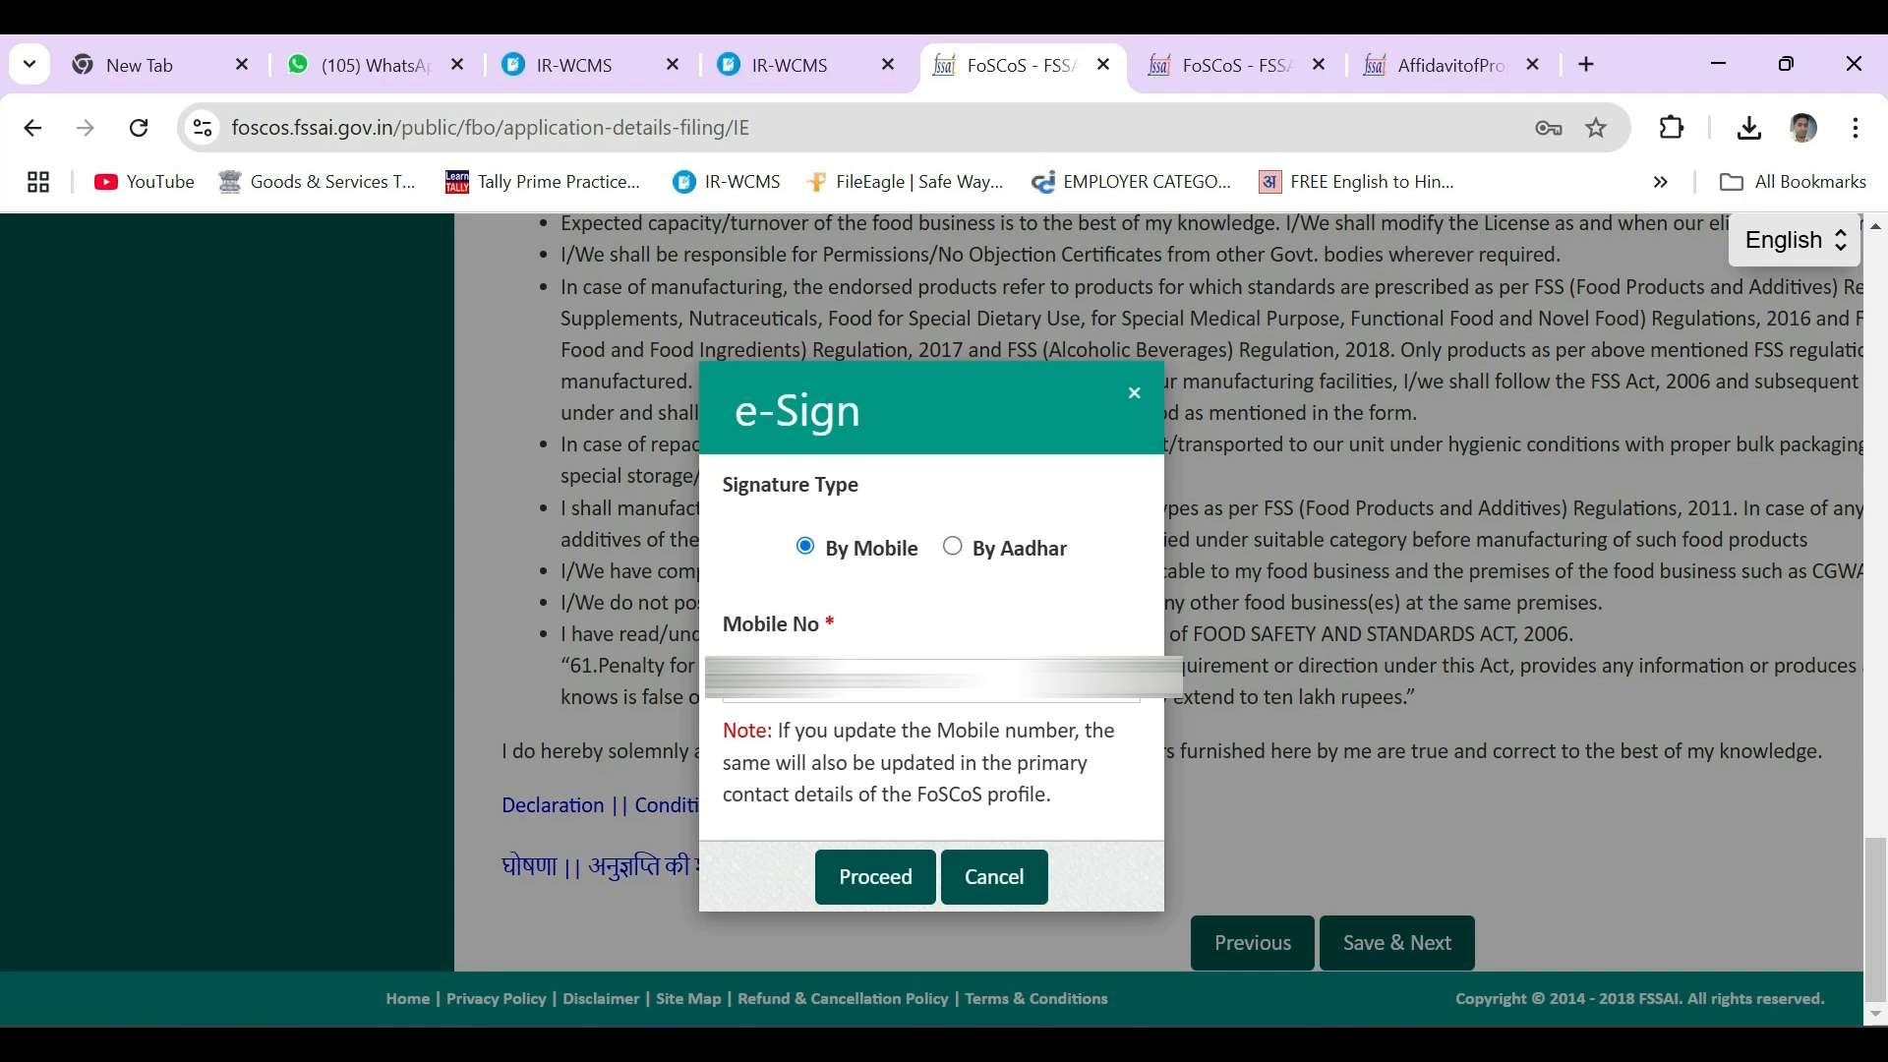
# - E-sign by mobile with the received OTP, reaching the Rs. 1000 fee payment page
pyautogui.click(952, 546)
pyautogui.click(806, 547)
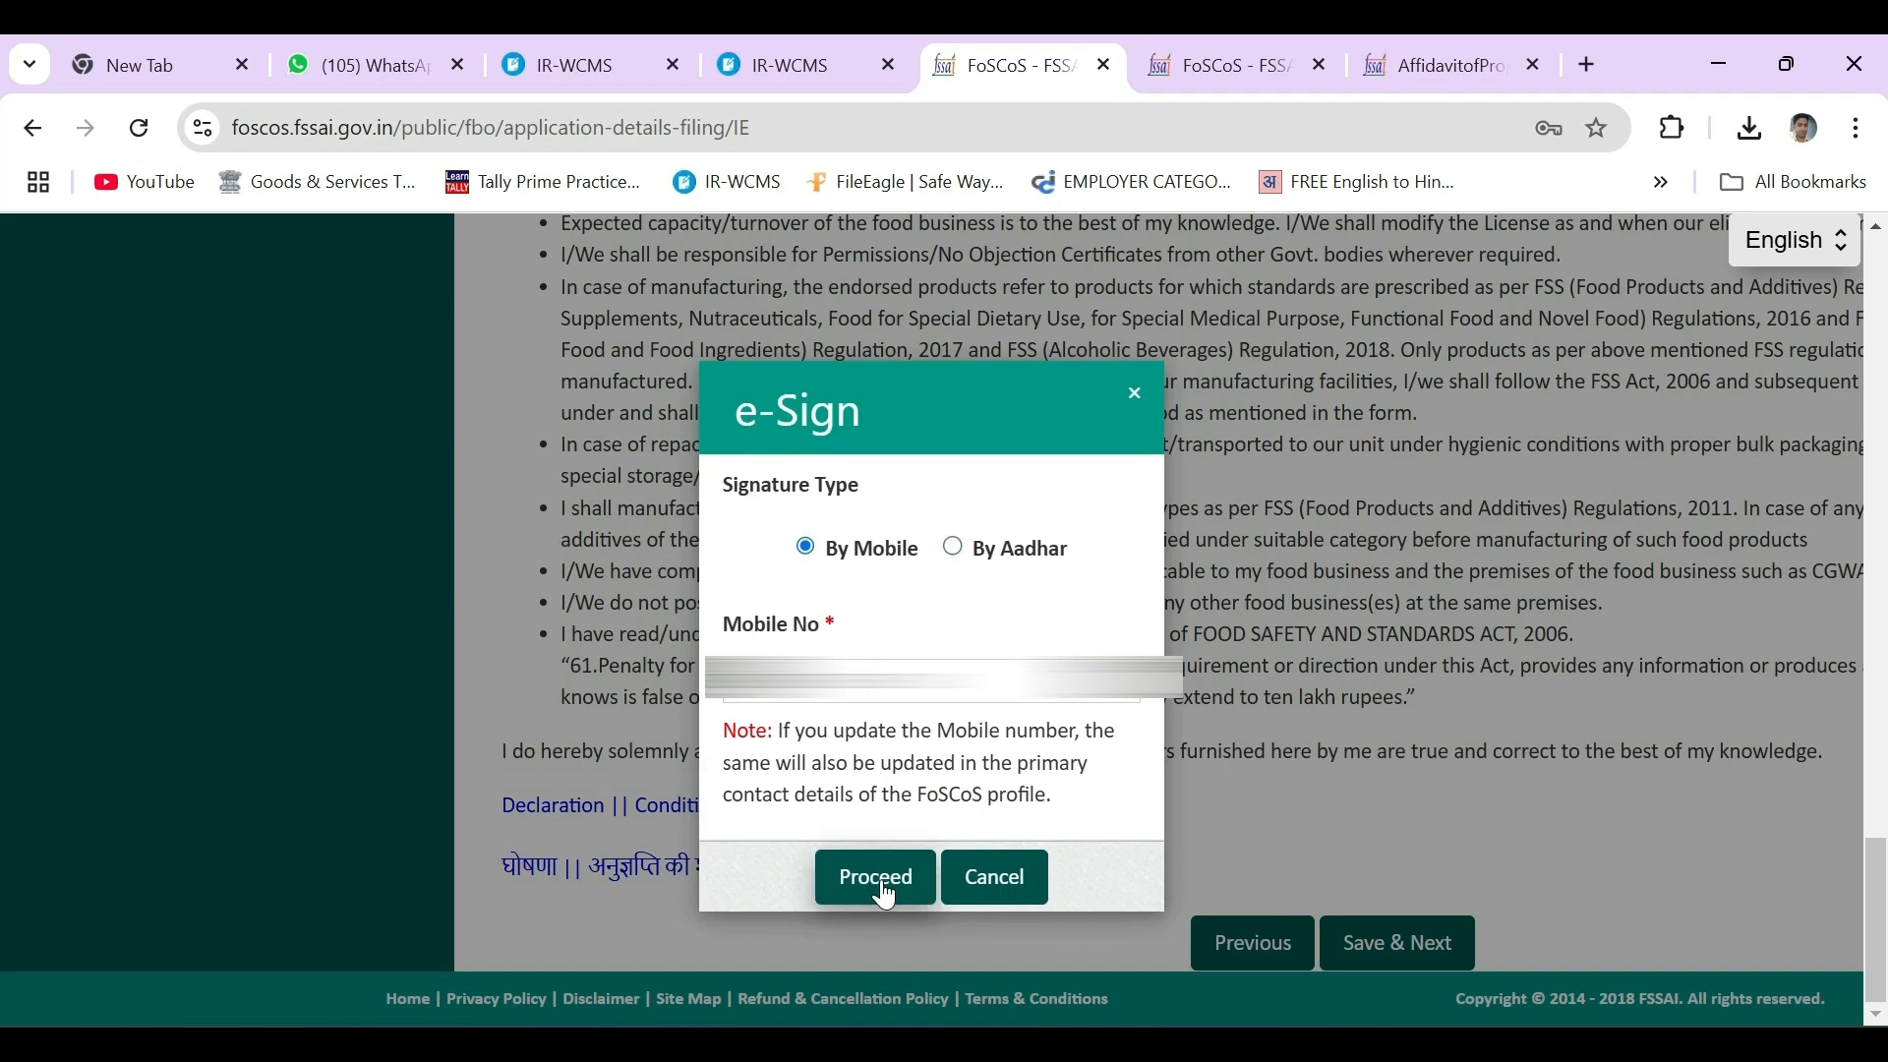
pyautogui.click(875, 877)
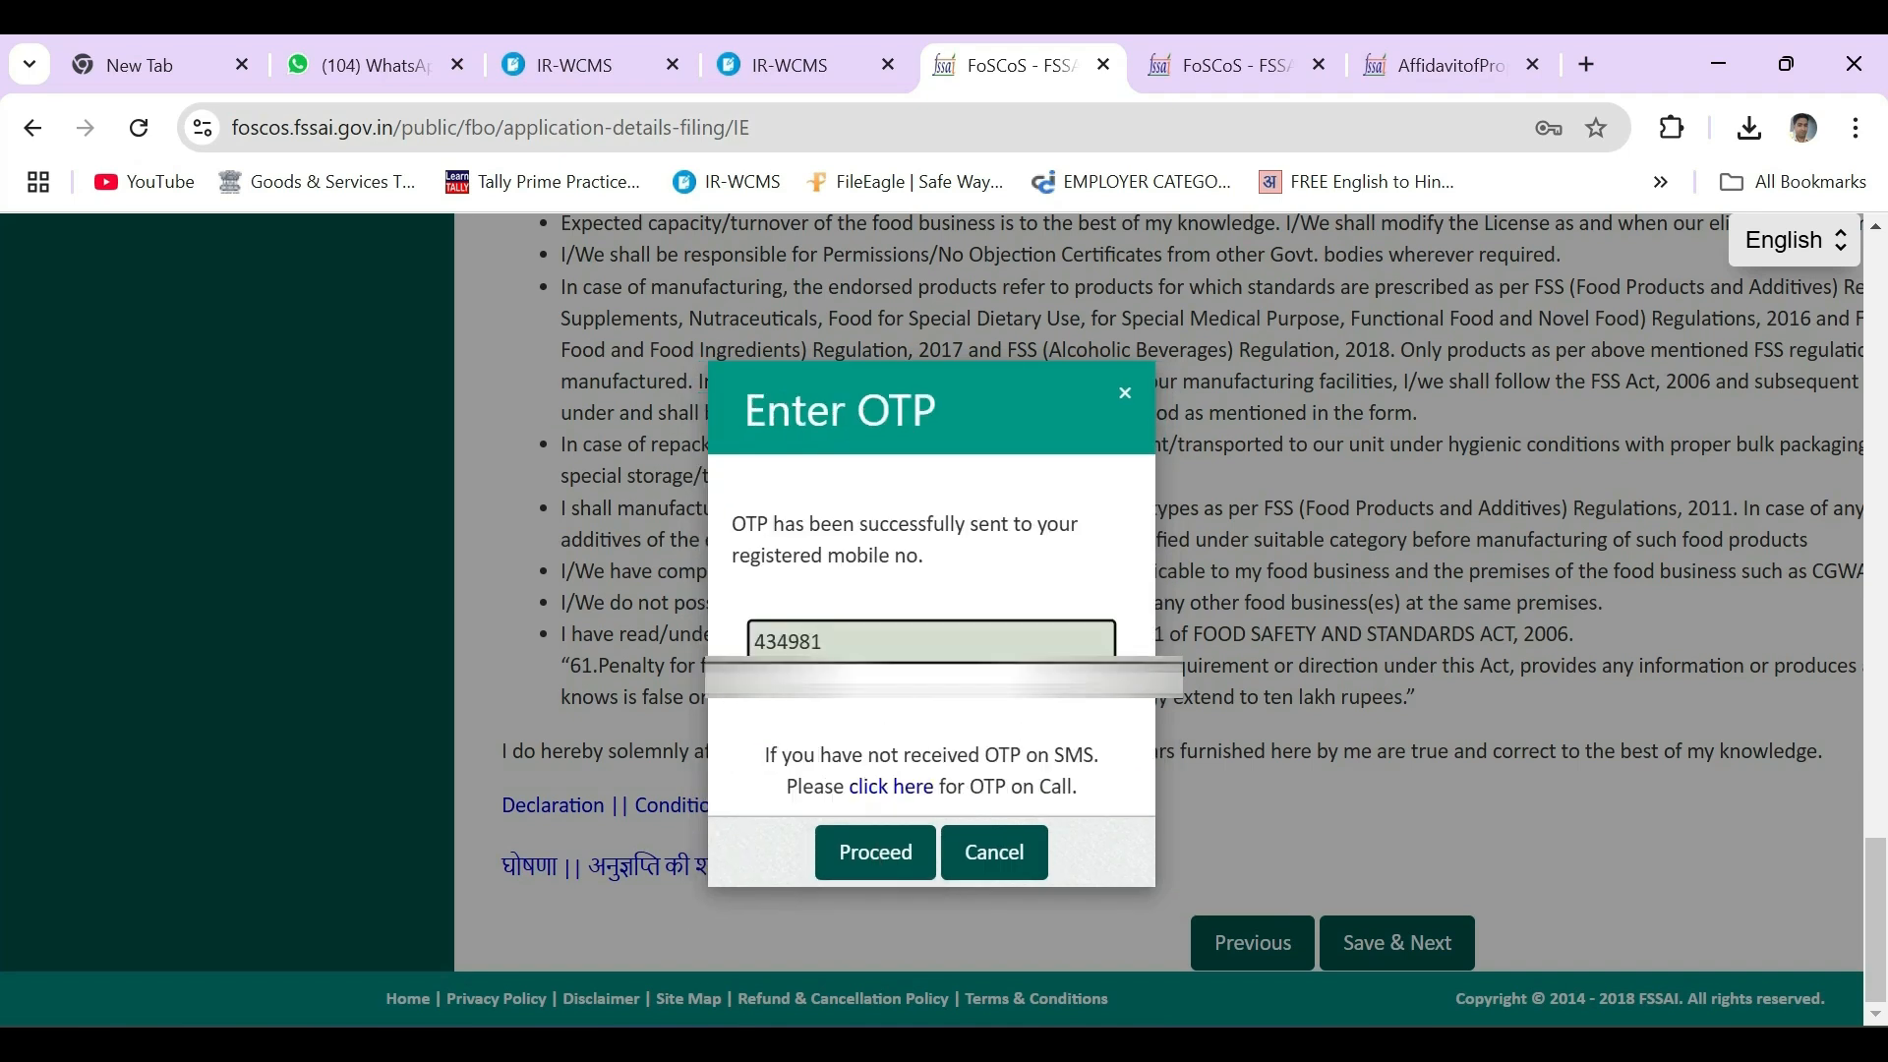
pyautogui.click(880, 849)
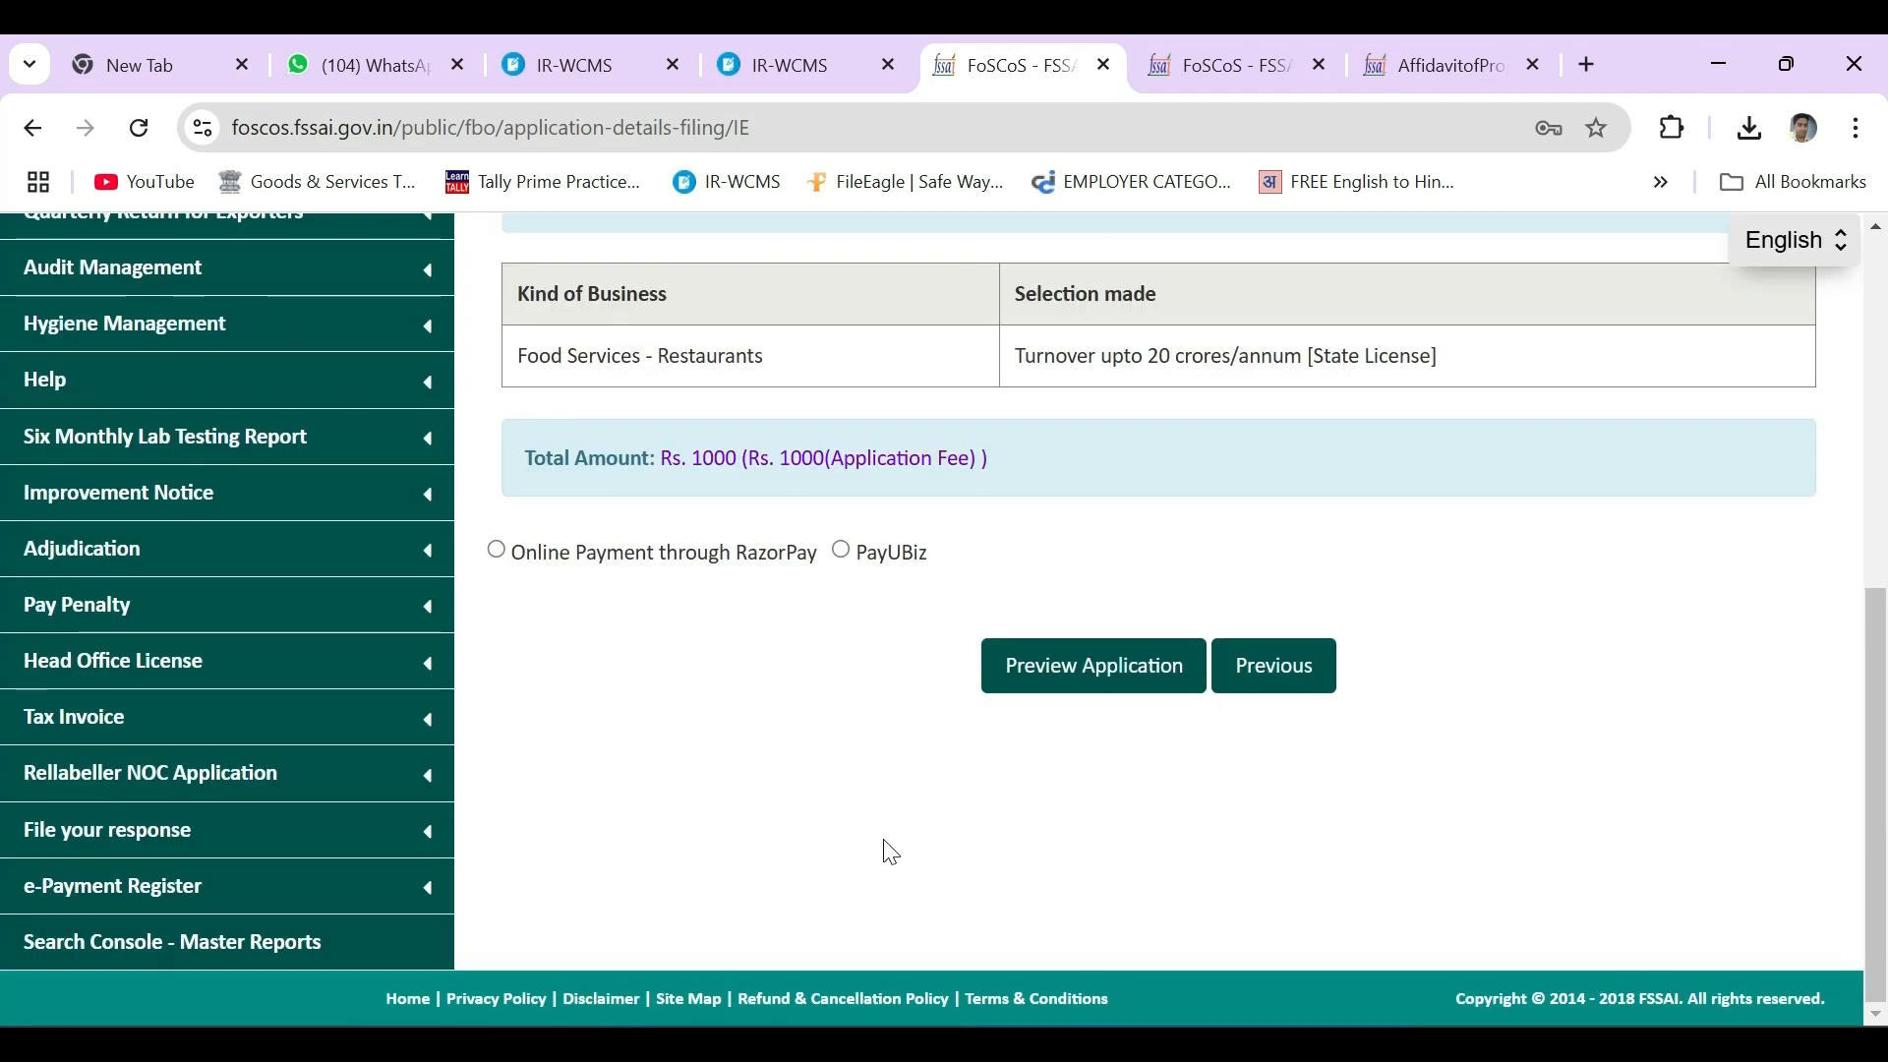
pyautogui.scroll(2, 890, 851)
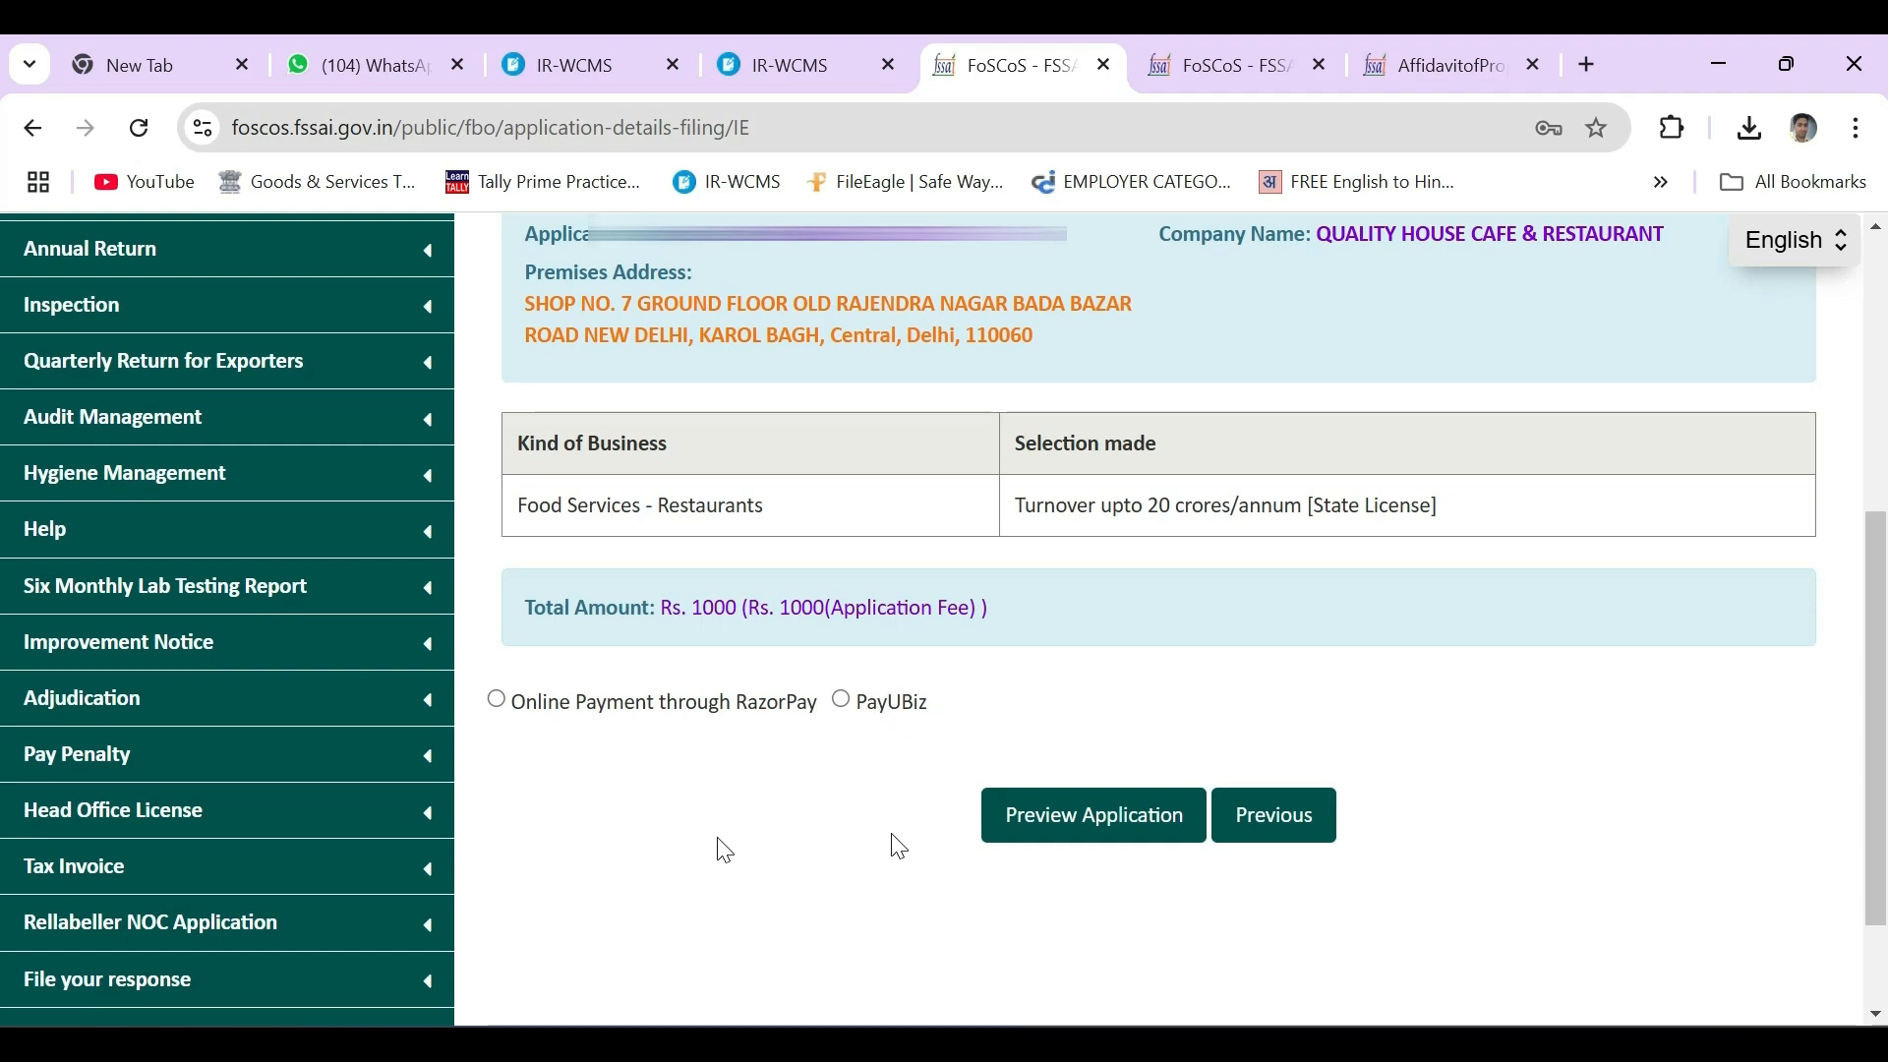
pyautogui.scroll(-1, 625, 936)
# - Choose Online Payment through RazorPay, preview the application, and start the ₹1,000 payment
pyautogui.click(498, 699)
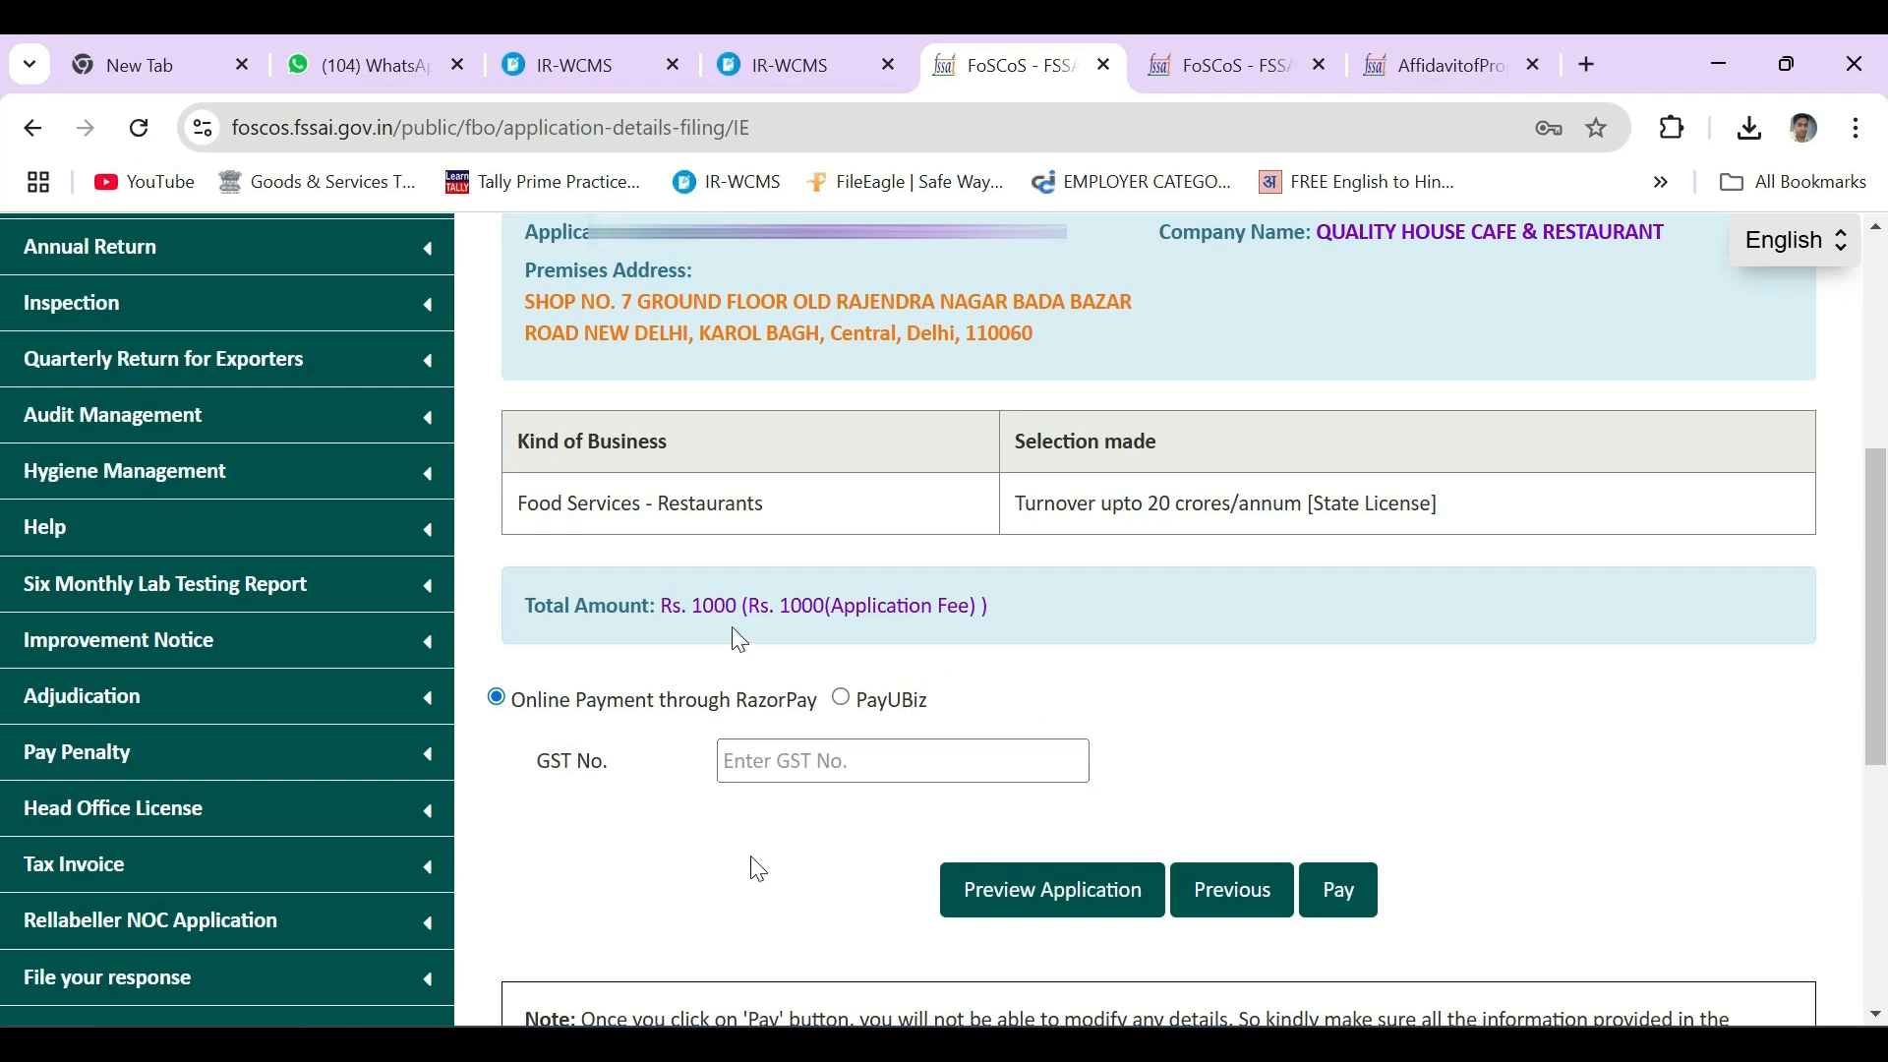
pyautogui.scroll(-1, 1162, 766)
pyautogui.scroll(-1, 1169, 778)
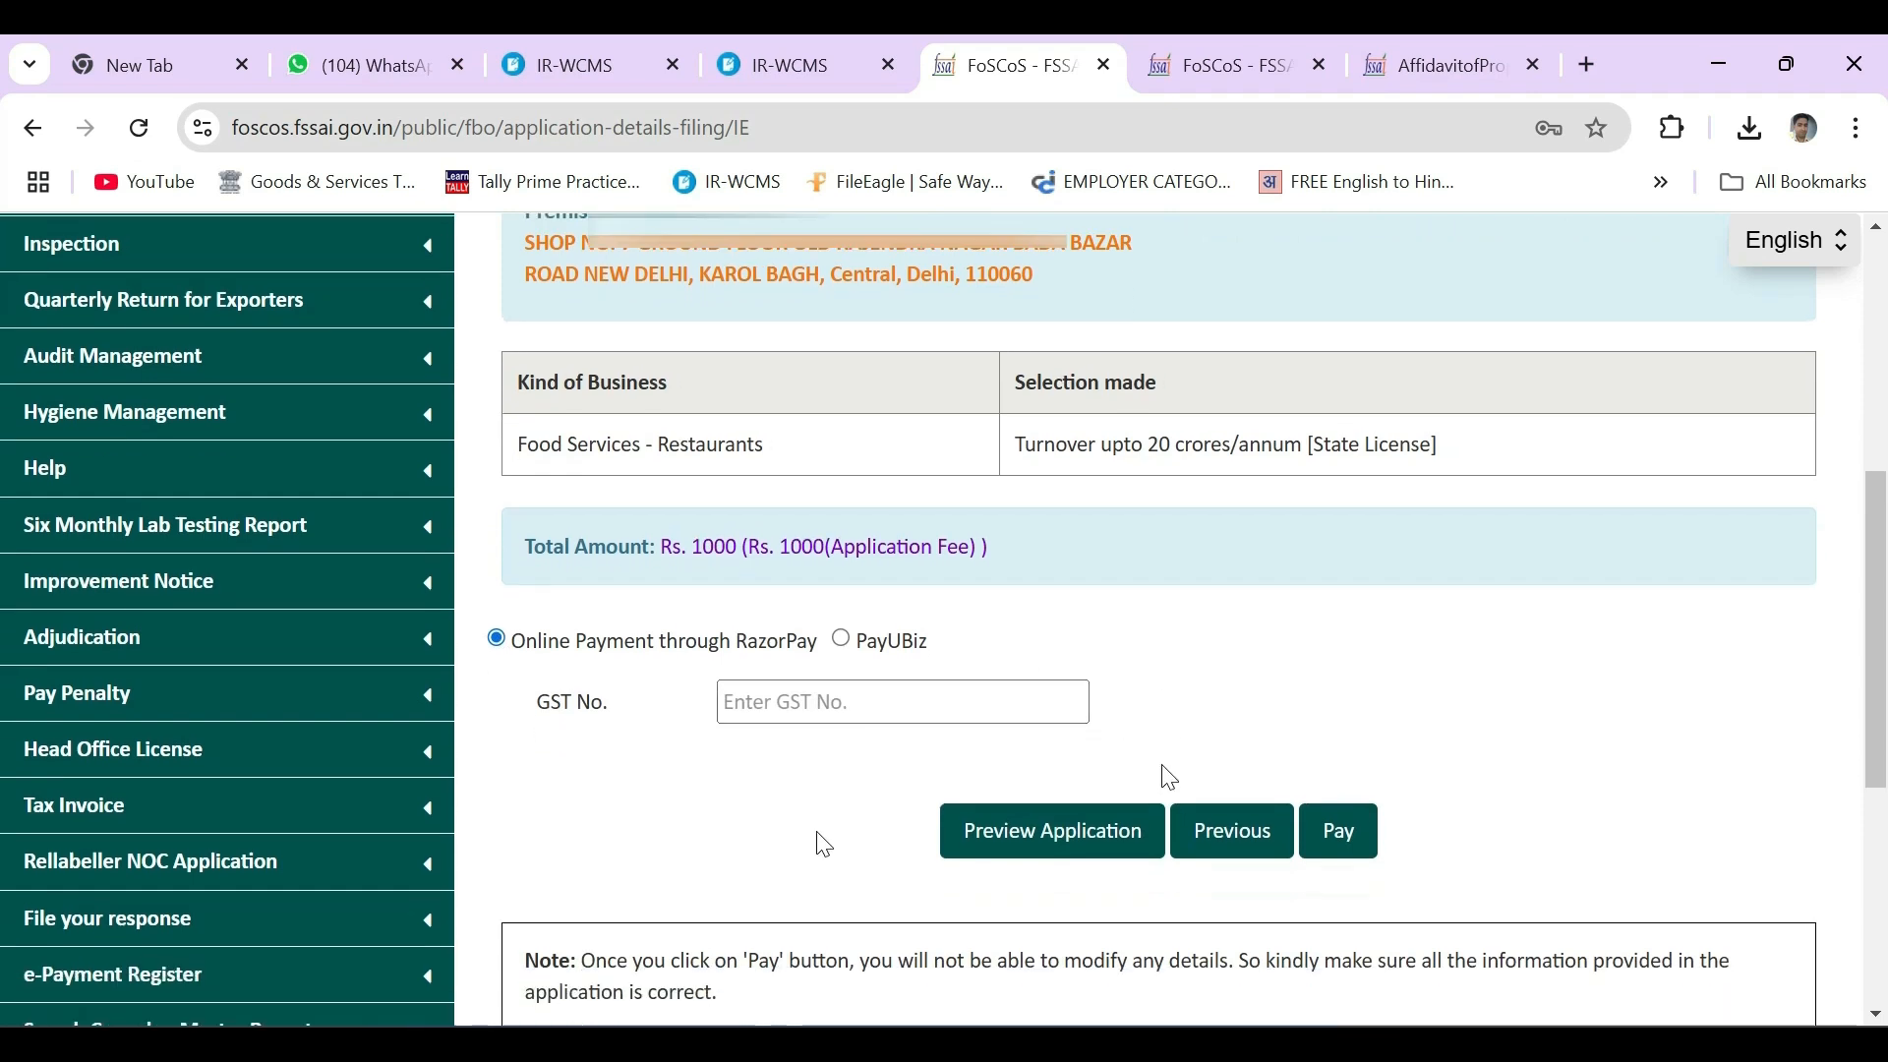
pyautogui.click(1030, 760)
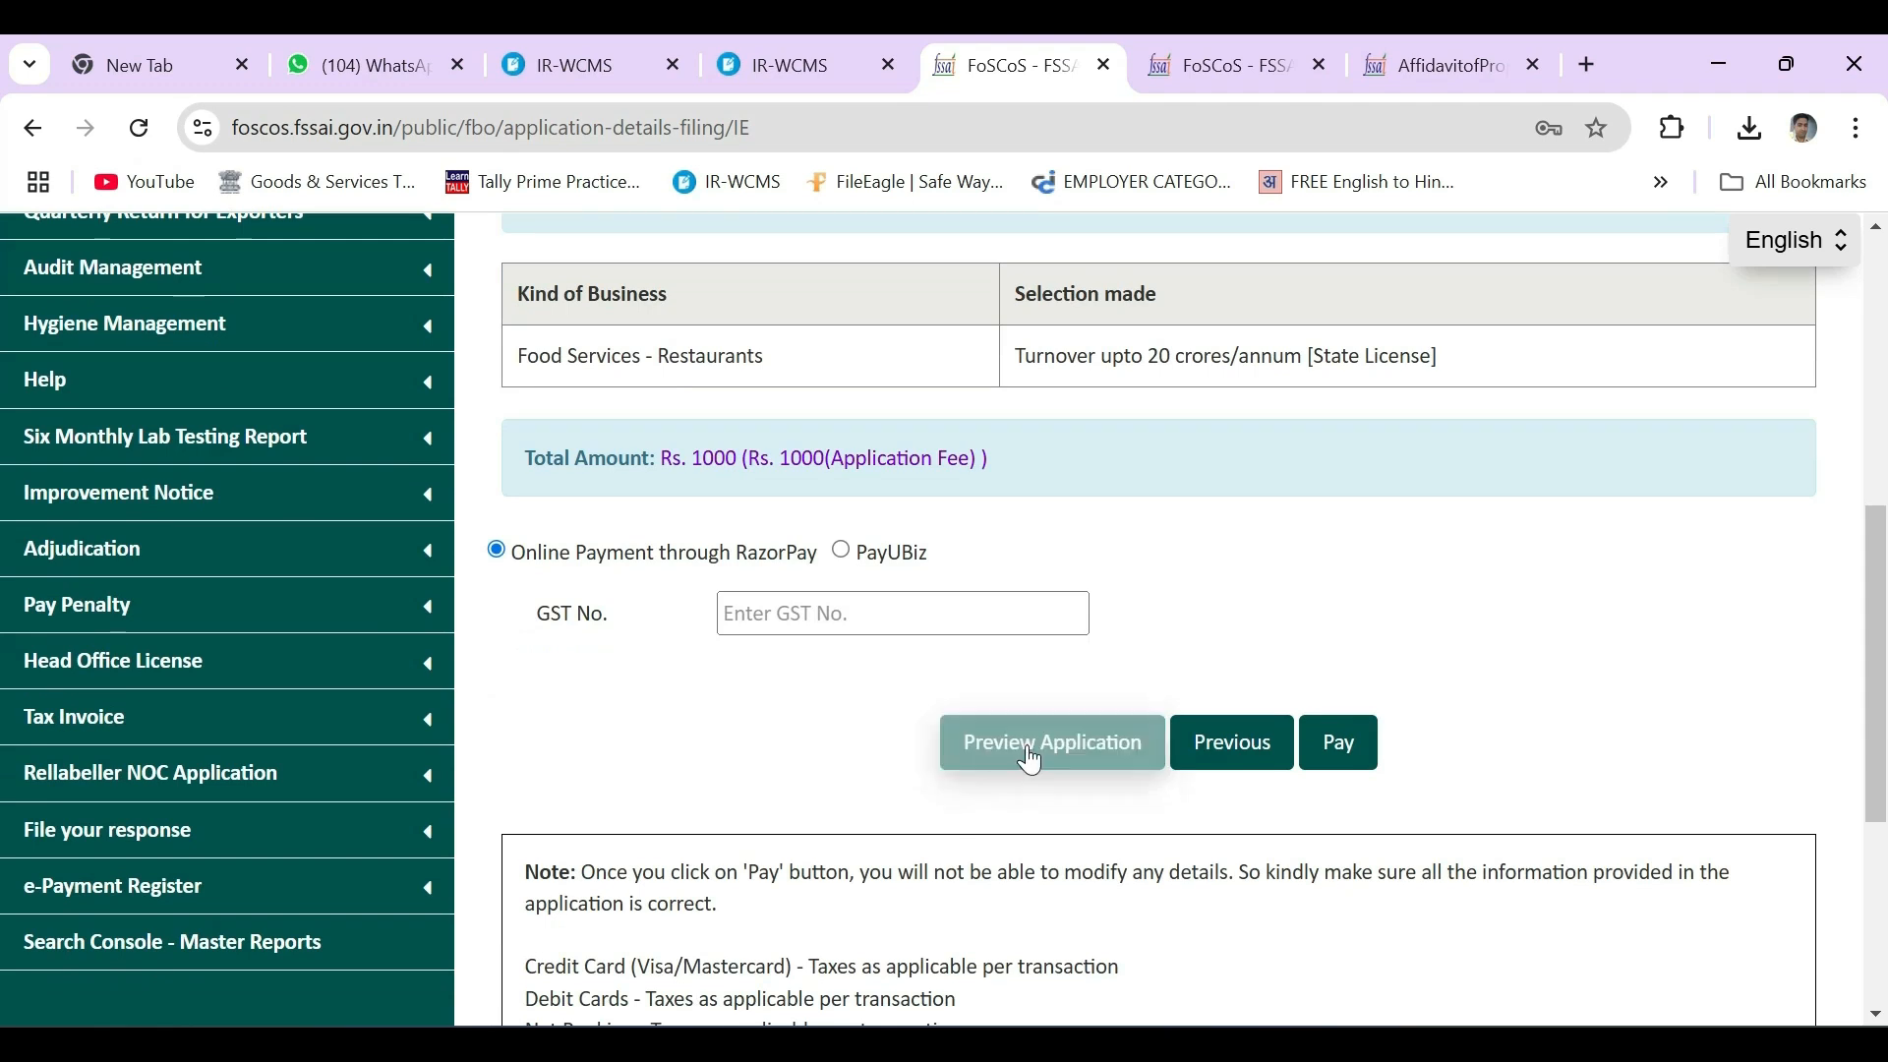
pyautogui.click(1343, 759)
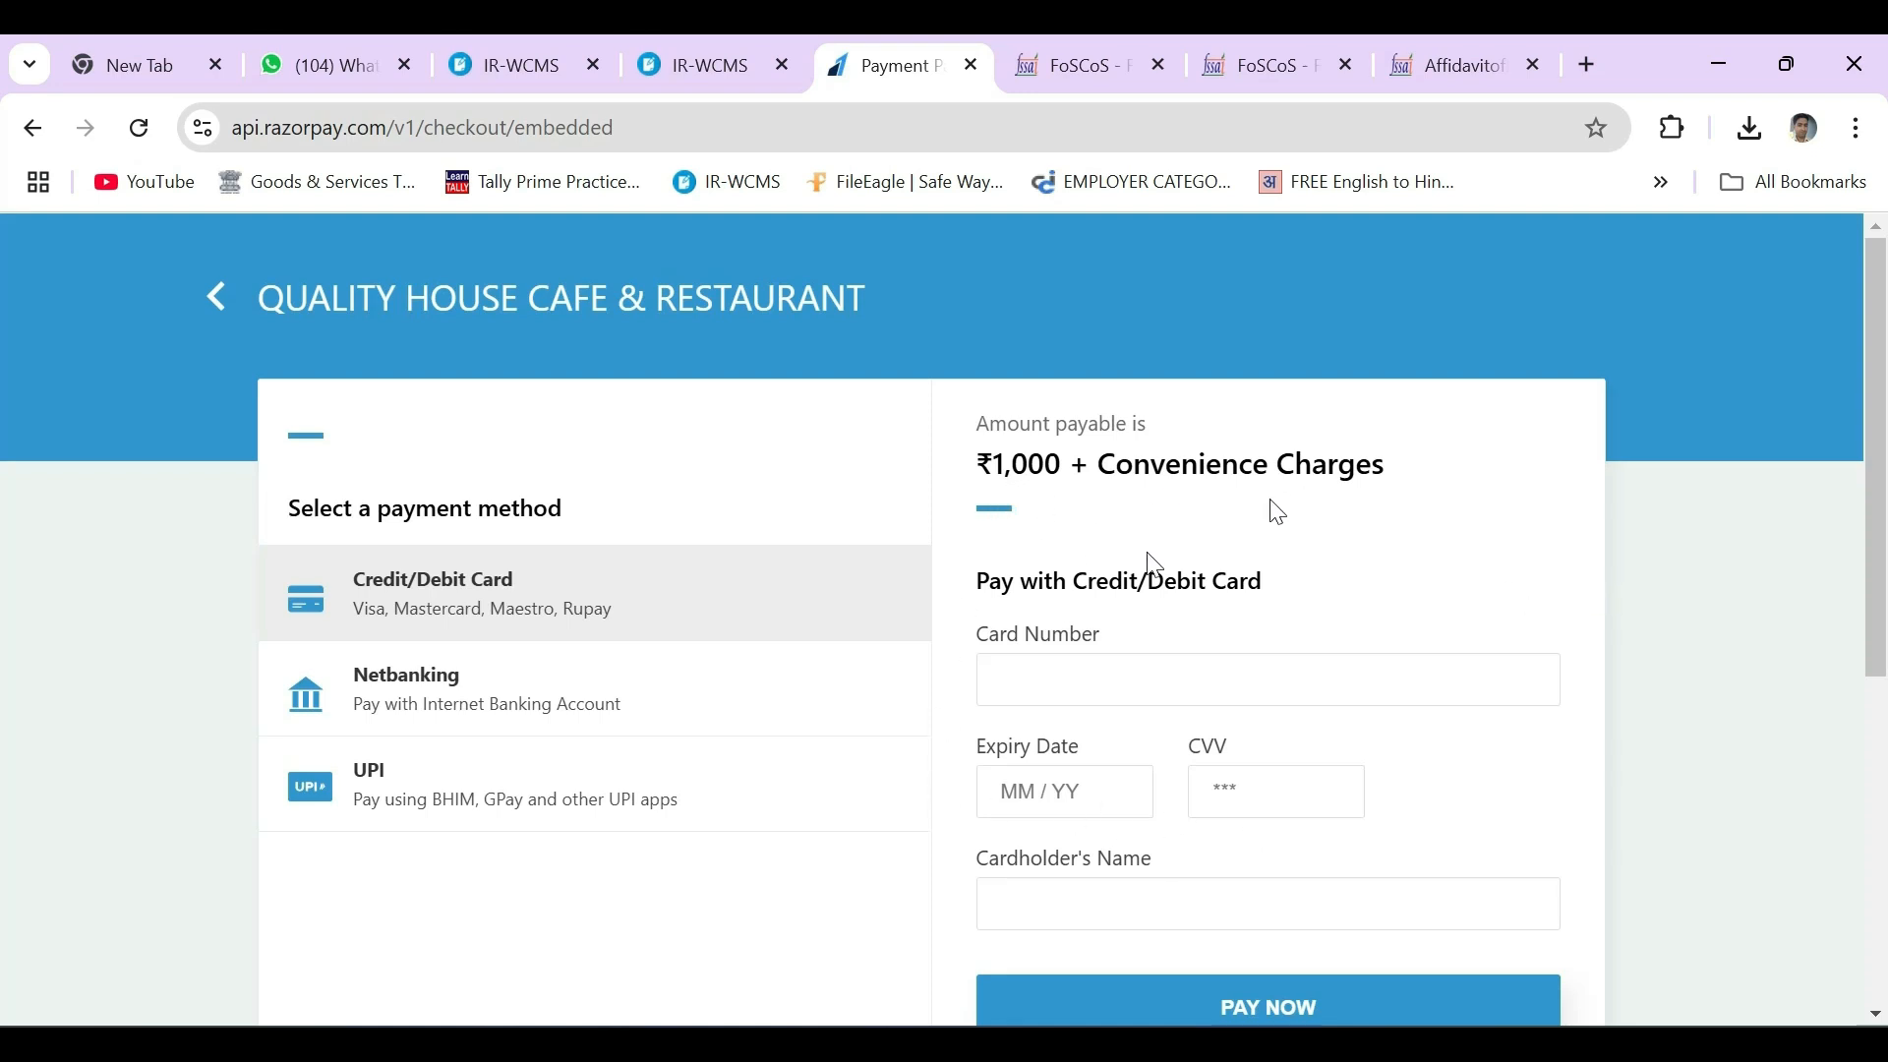
# - Compare Razorpay payment methods, trying HDFC Bank netbanking before backing out of its fee breakup
pyautogui.click(582, 706)
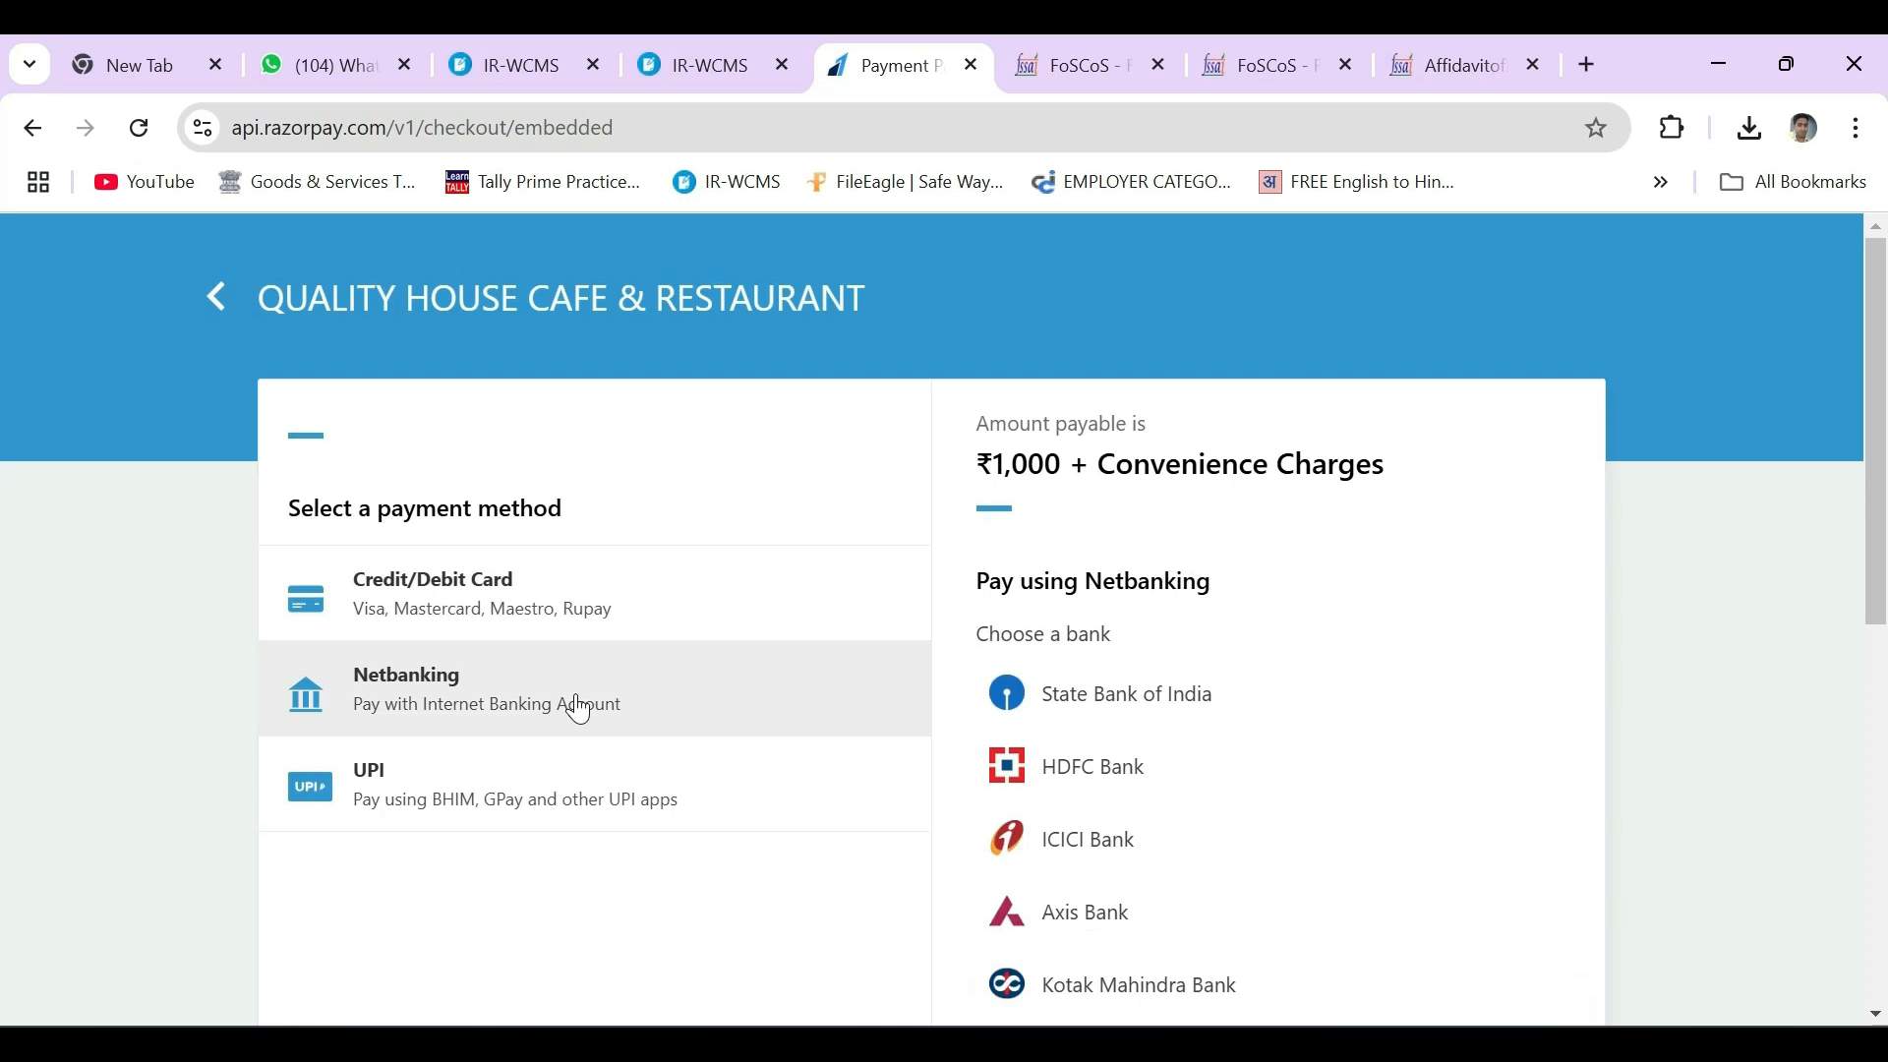
pyautogui.click(651, 605)
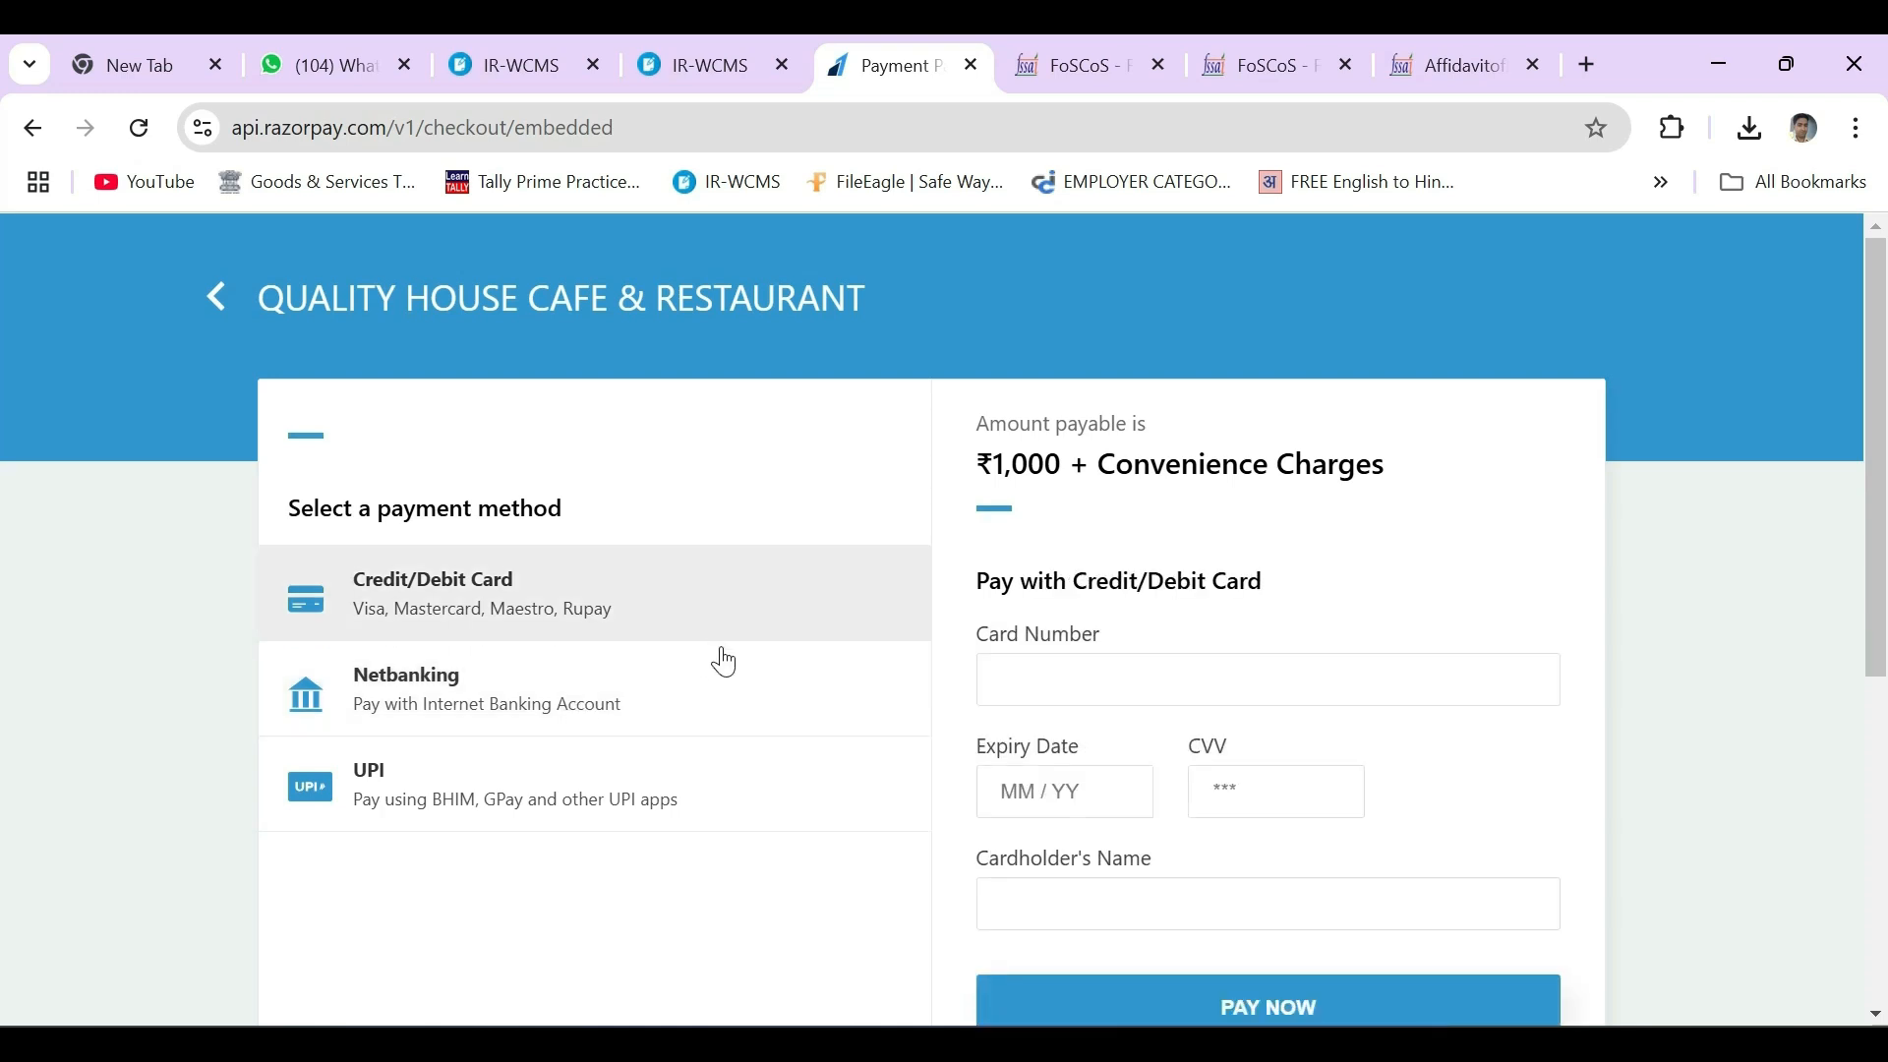
pyautogui.click(682, 783)
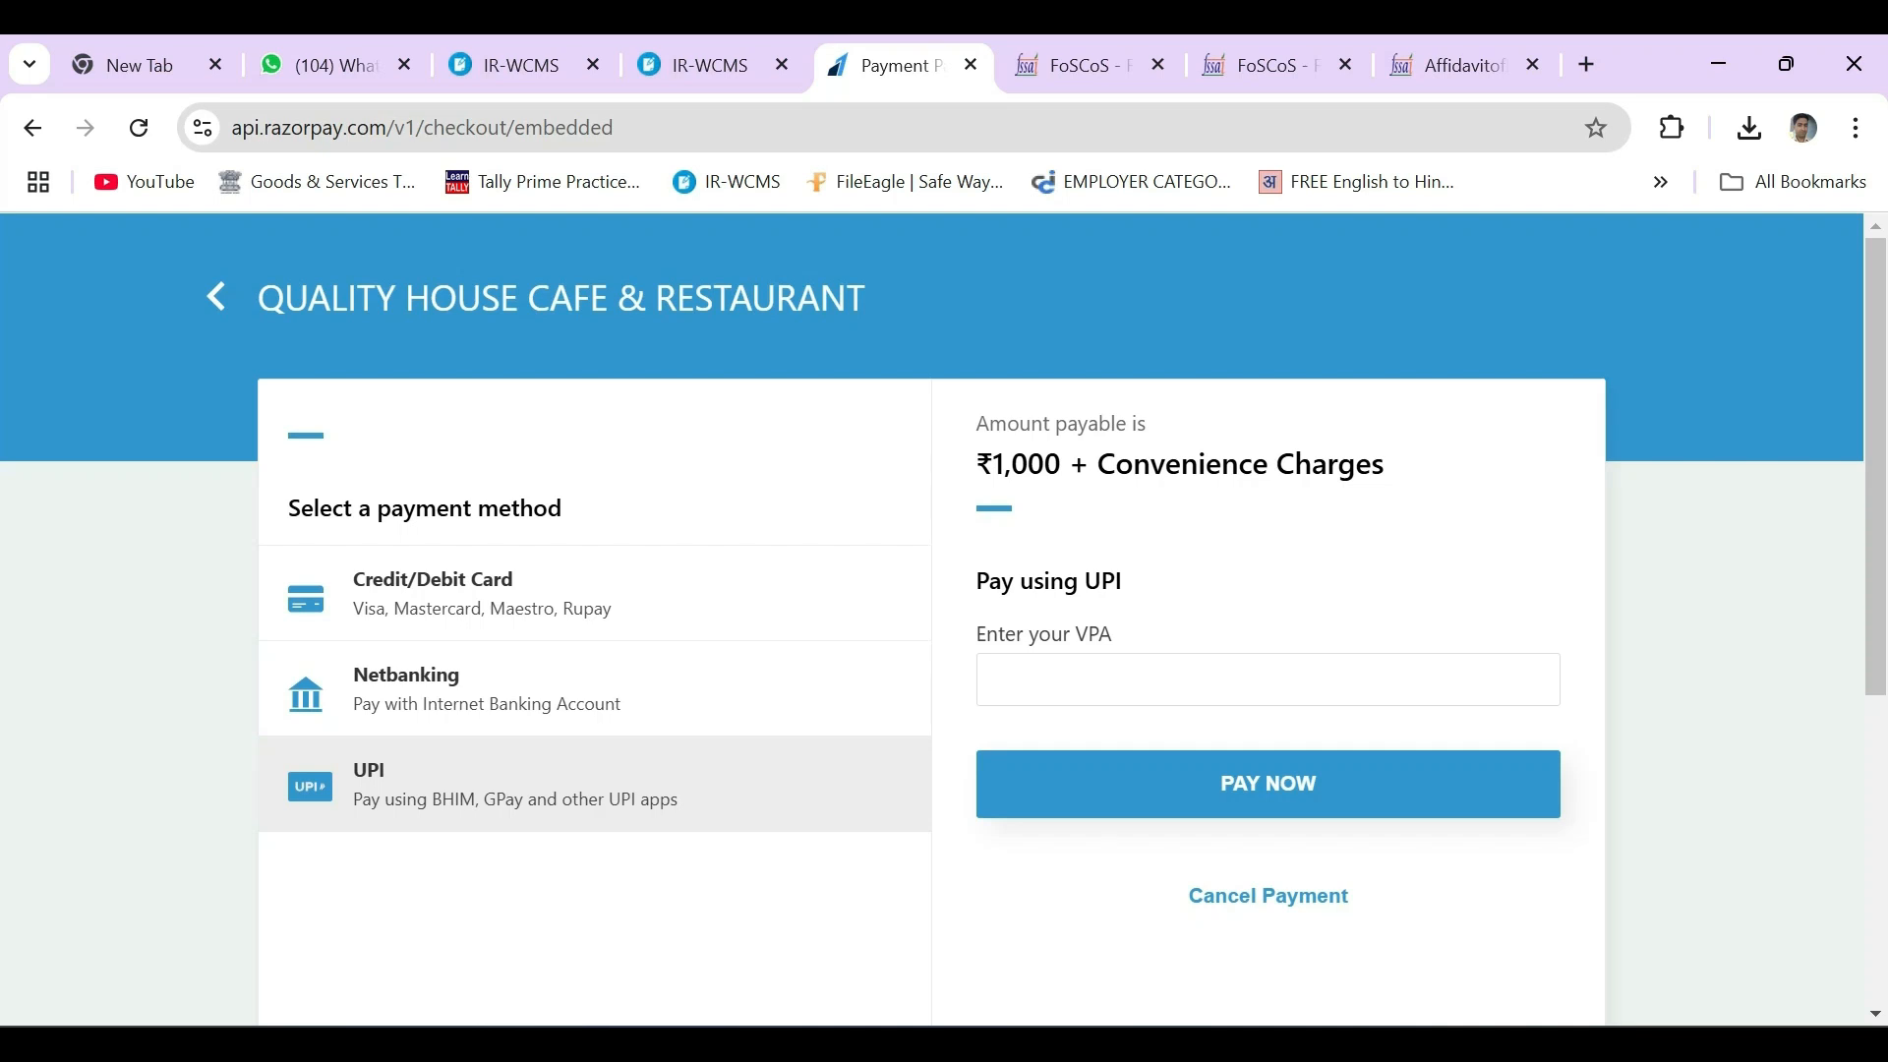
pyautogui.click(843, 710)
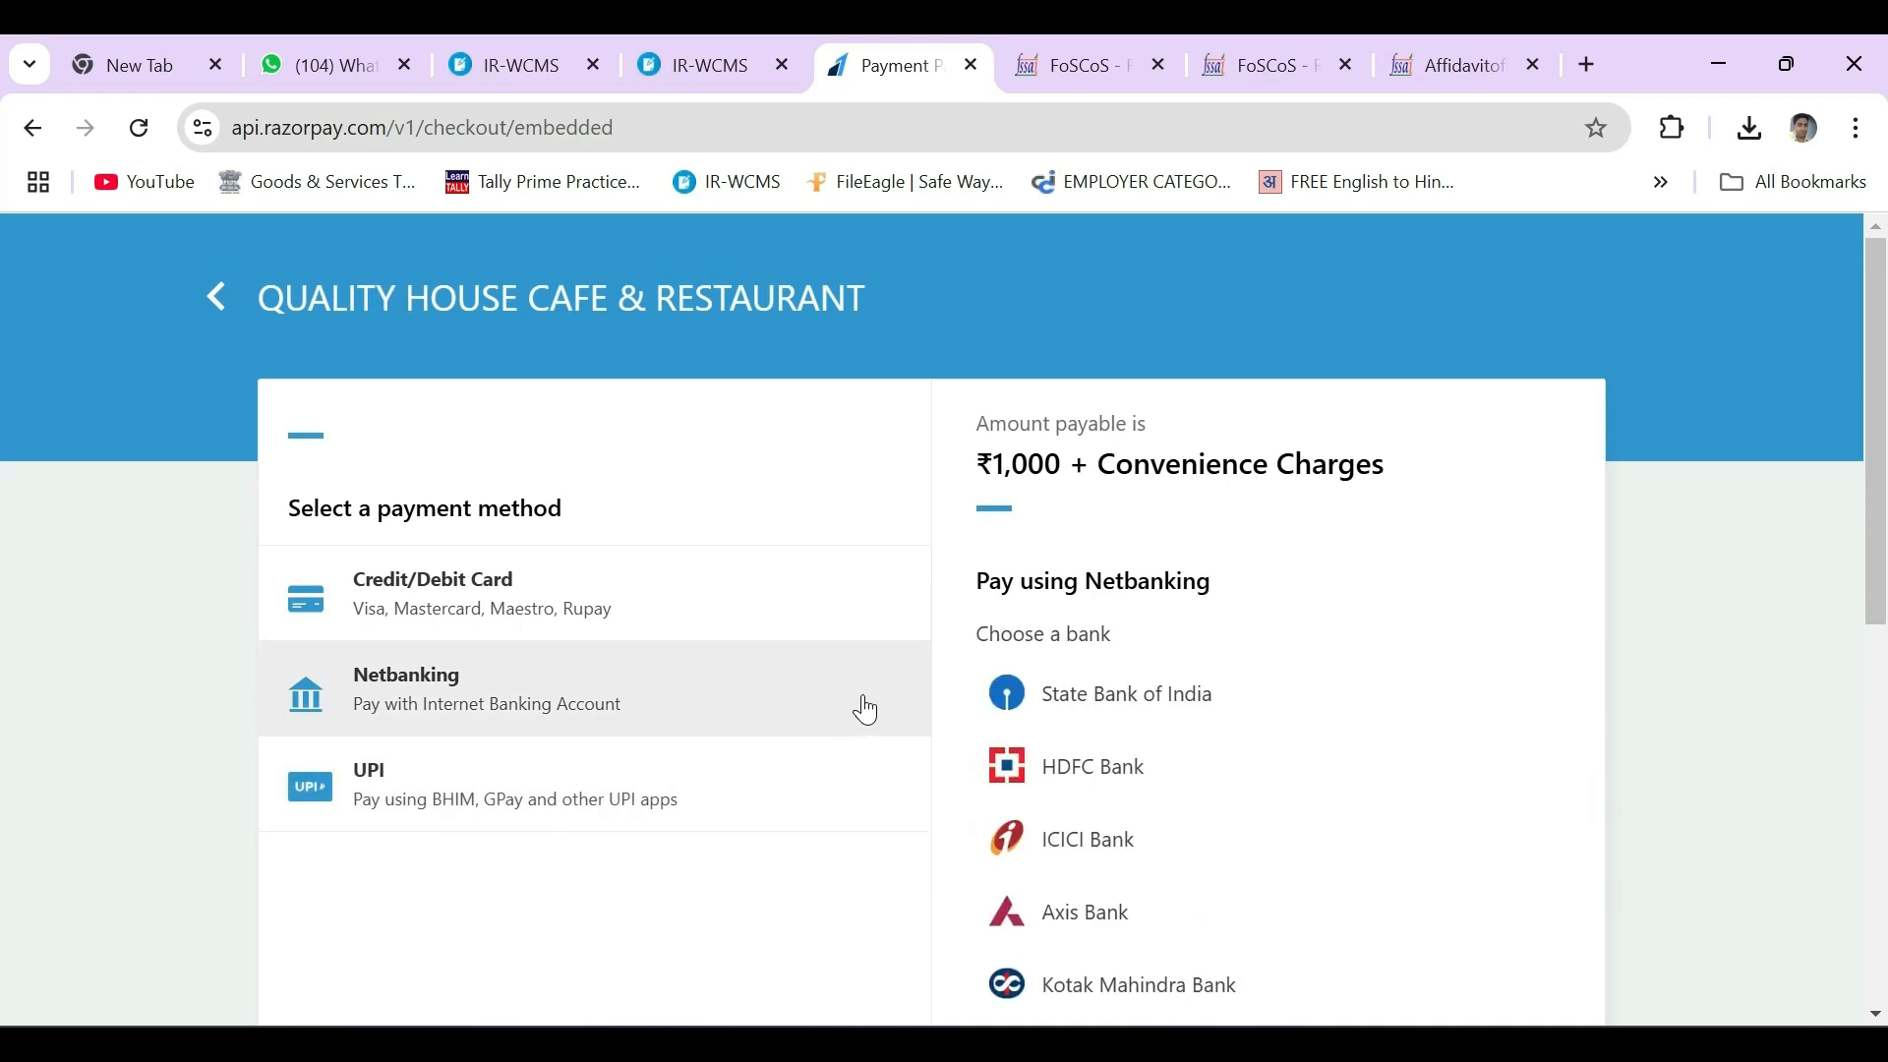
pyautogui.click(1116, 767)
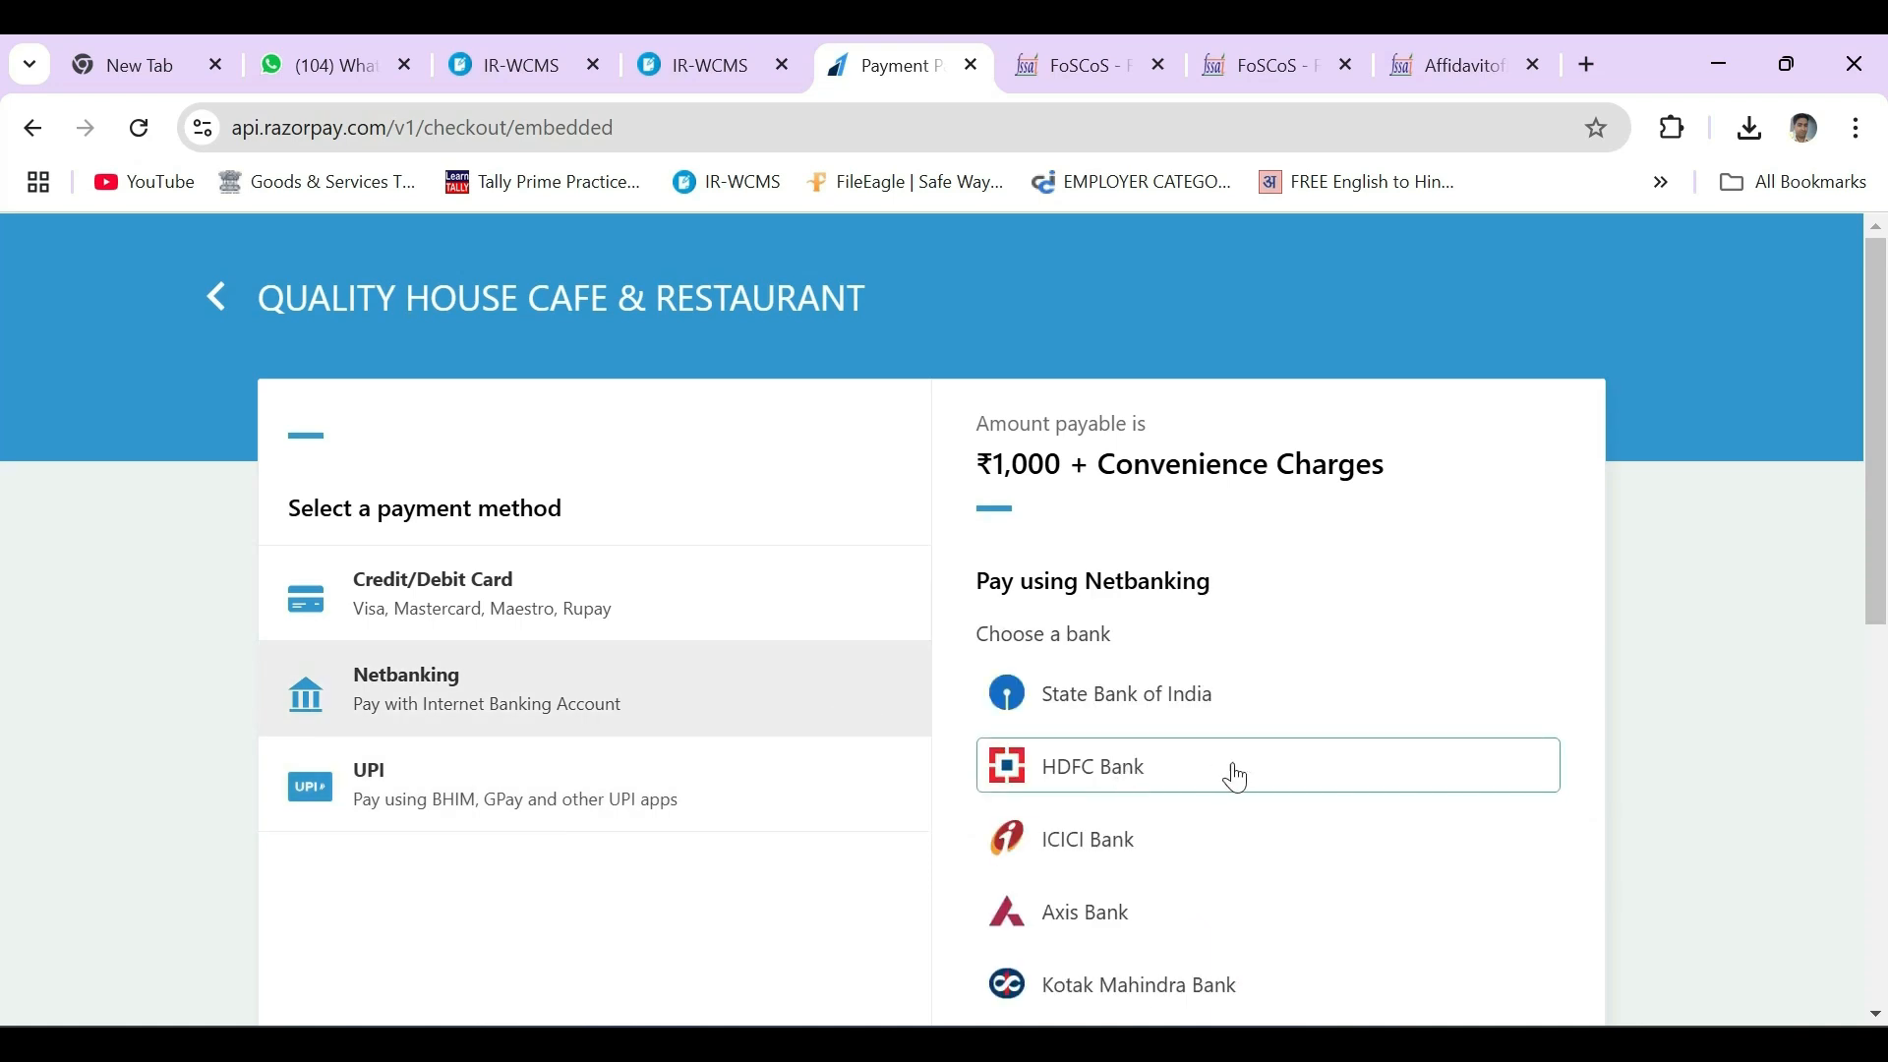
pyautogui.scroll(-3, 1701, 837)
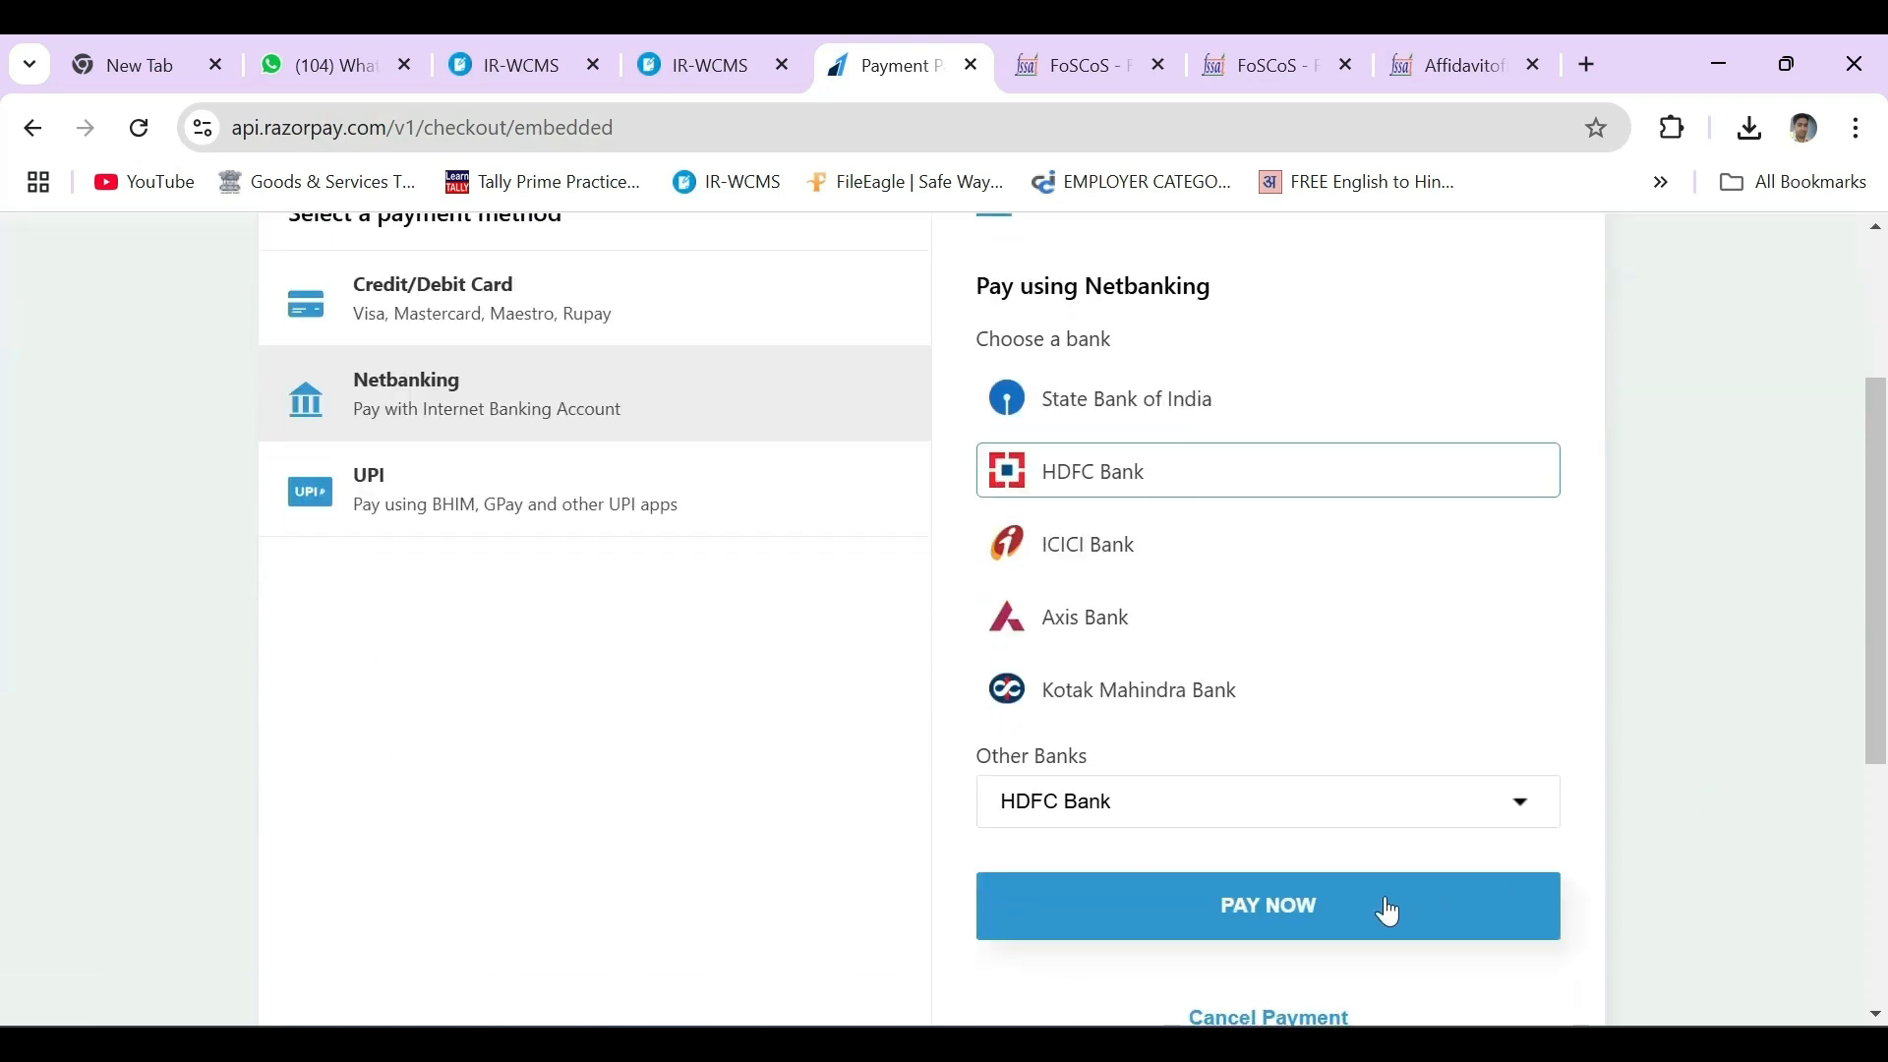
pyautogui.click(1321, 905)
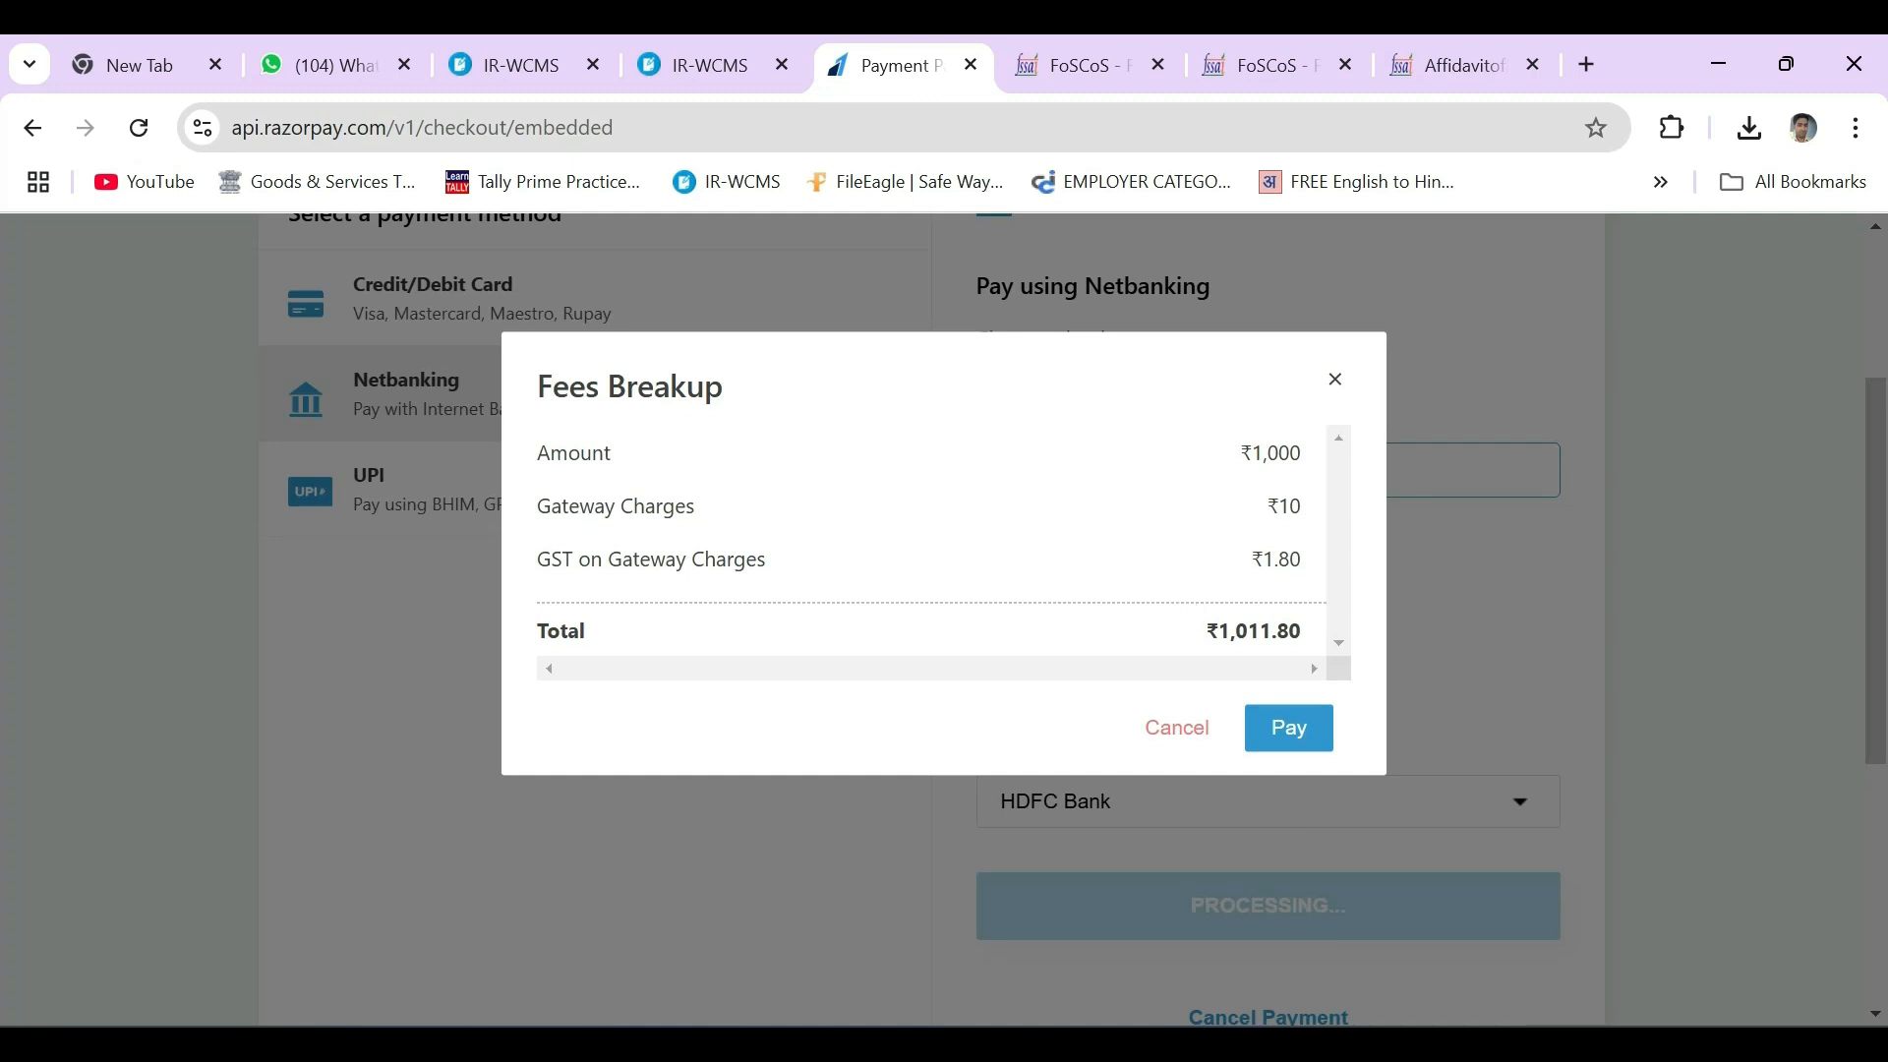
pyautogui.click(1179, 729)
pyautogui.scroll(2, 757, 707)
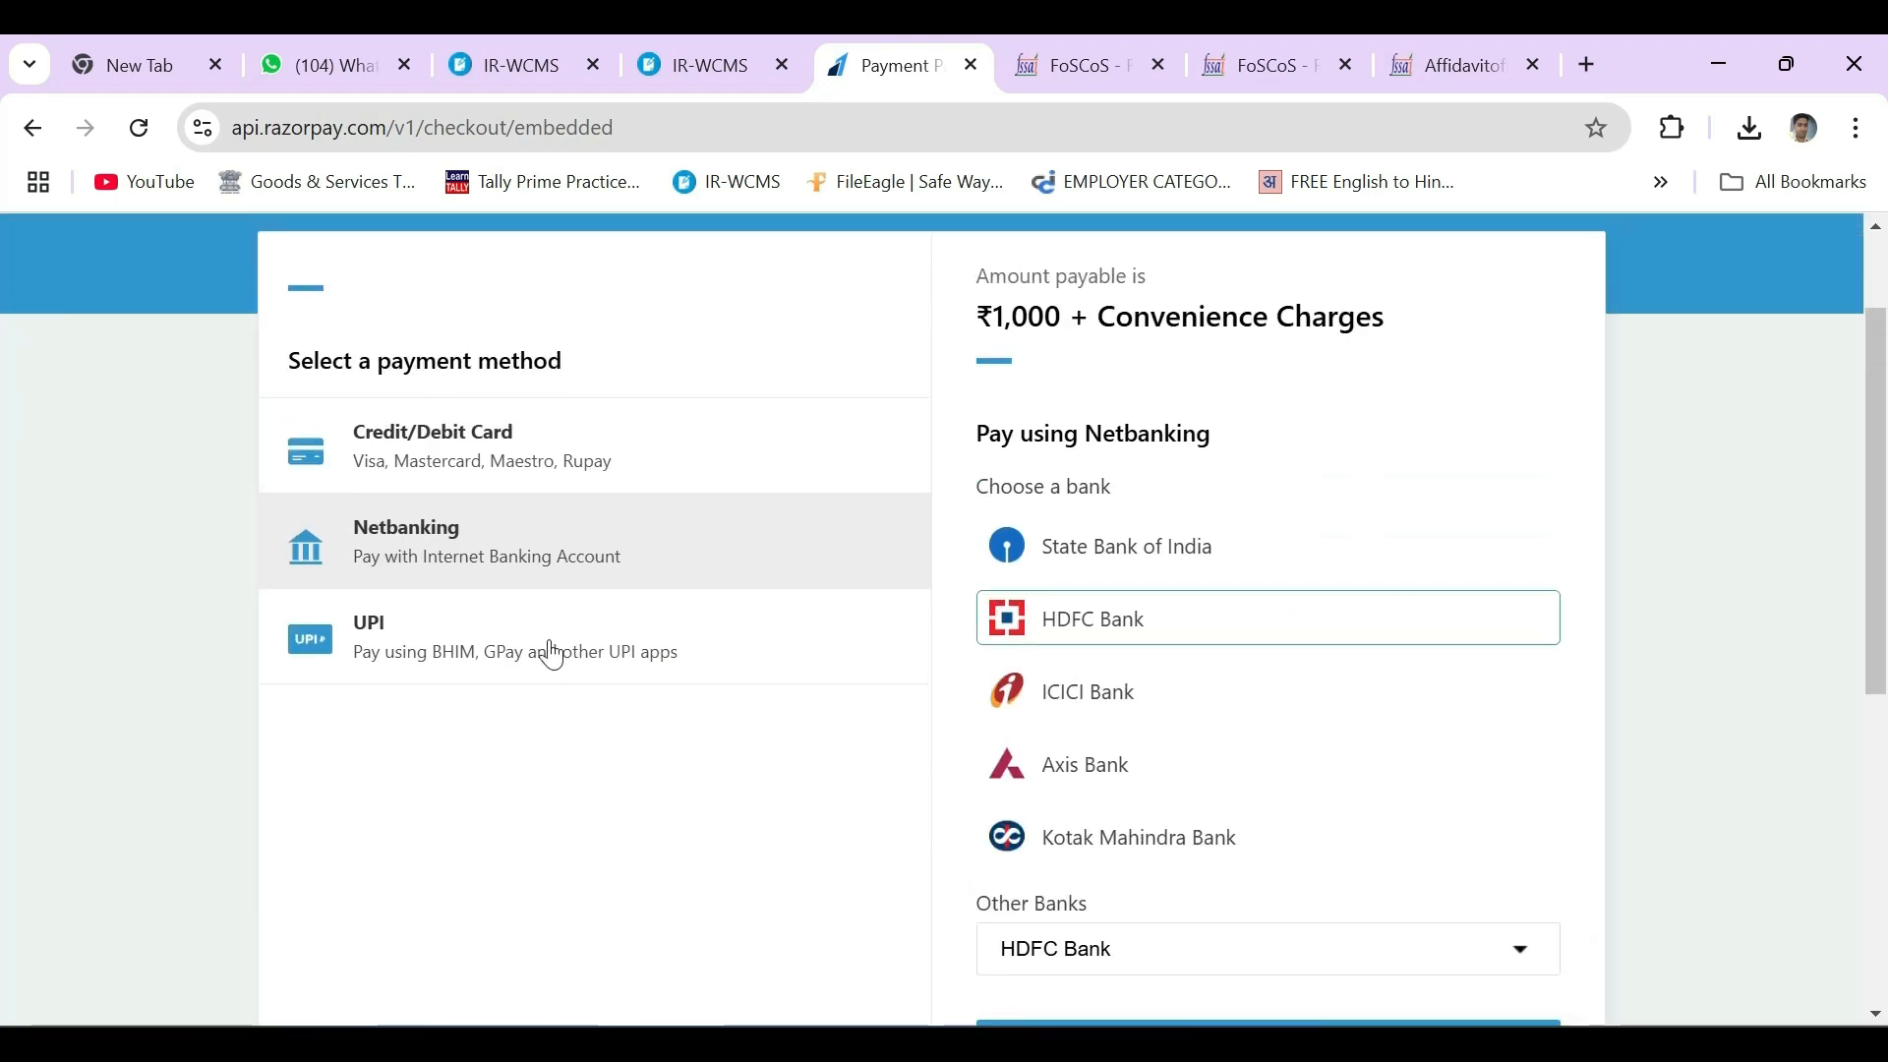
# - Pay the ₹1,000 fee by UPI using the payer's UPI address
pyautogui.click(553, 654)
pyautogui.click(1203, 553)
pyautogui.write('8')
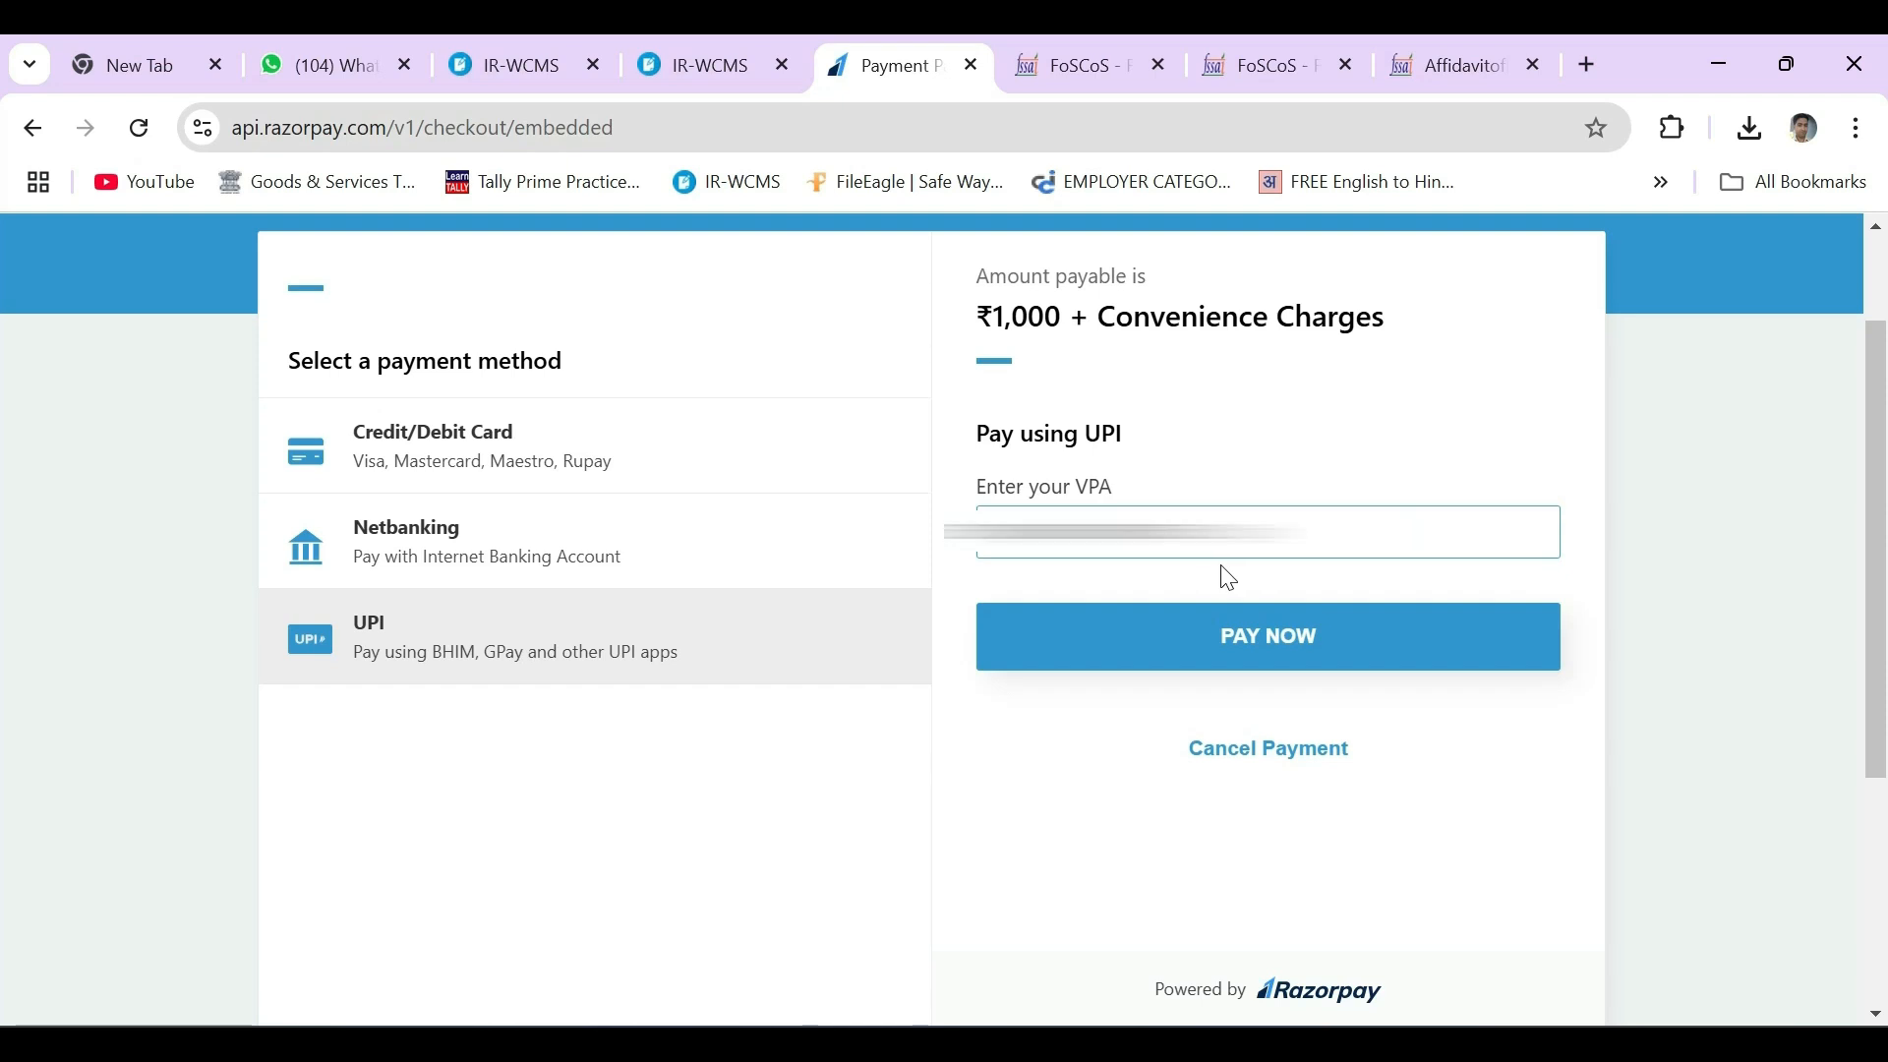
pyautogui.click(1290, 637)
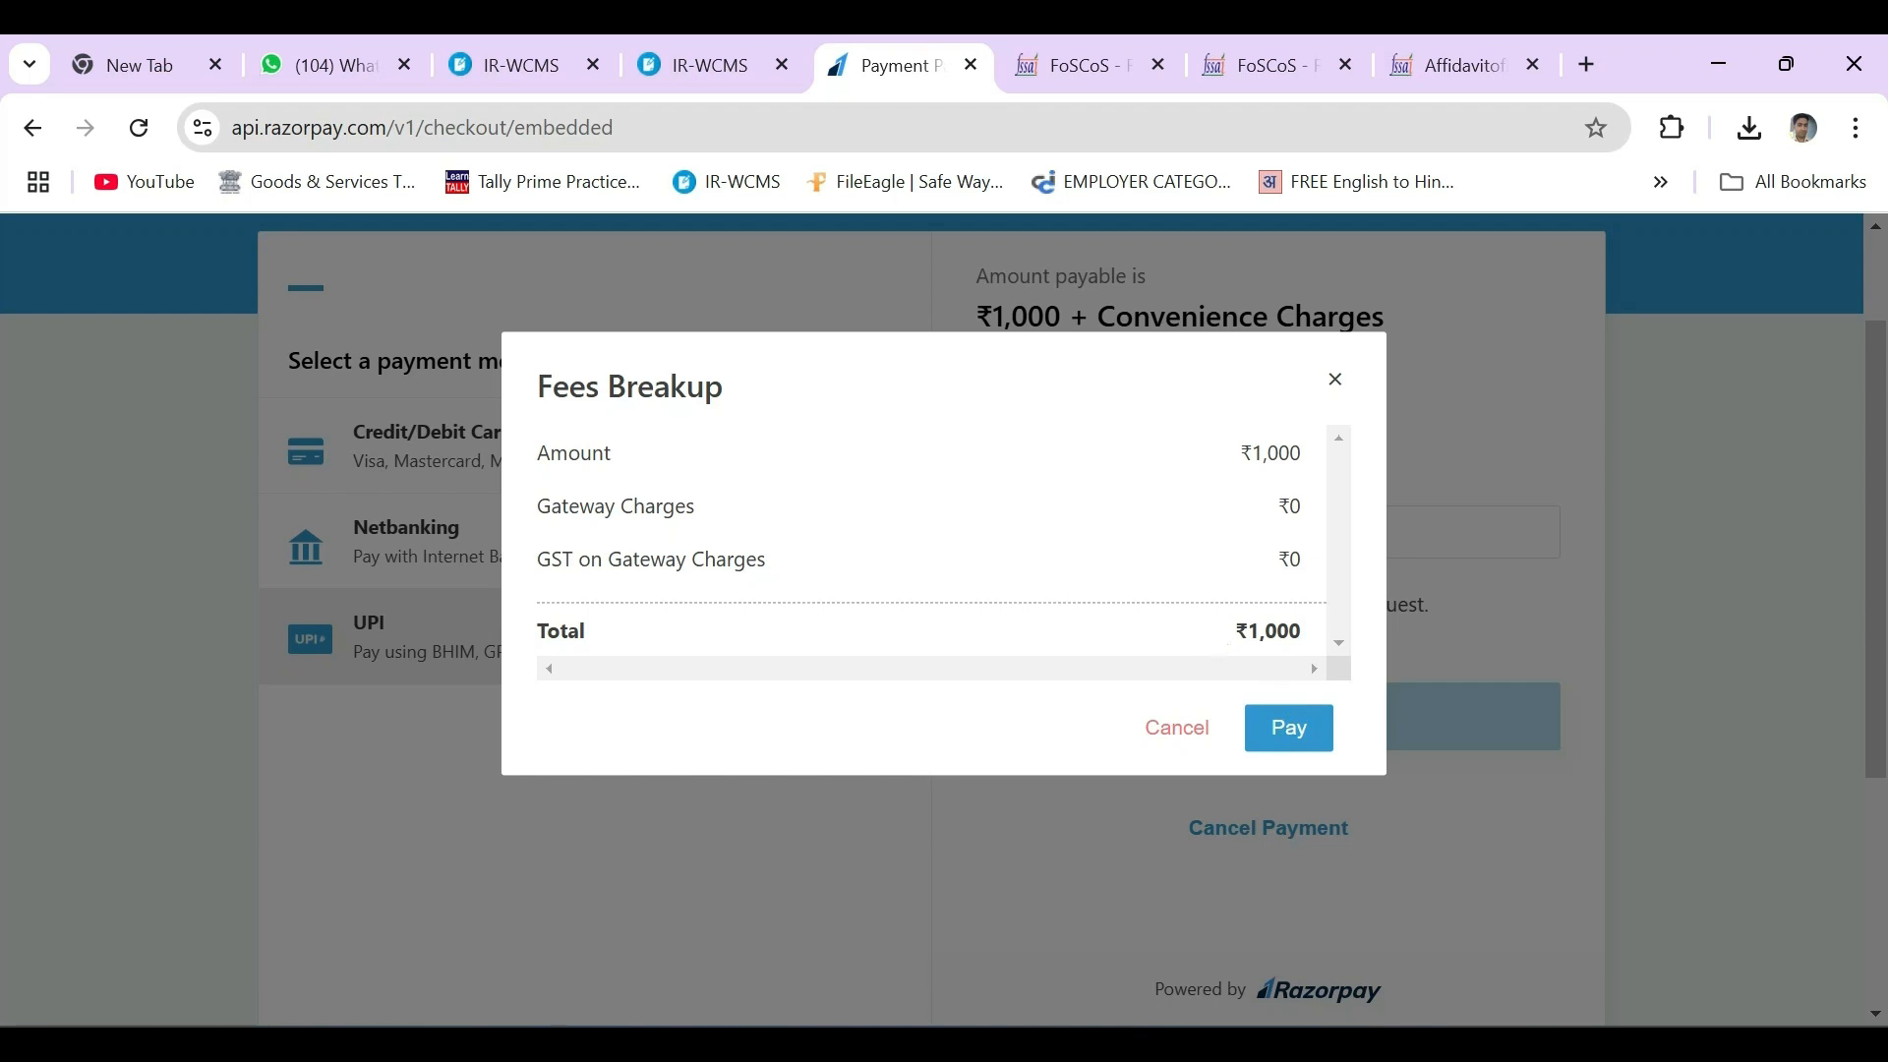
pyautogui.click(1292, 733)
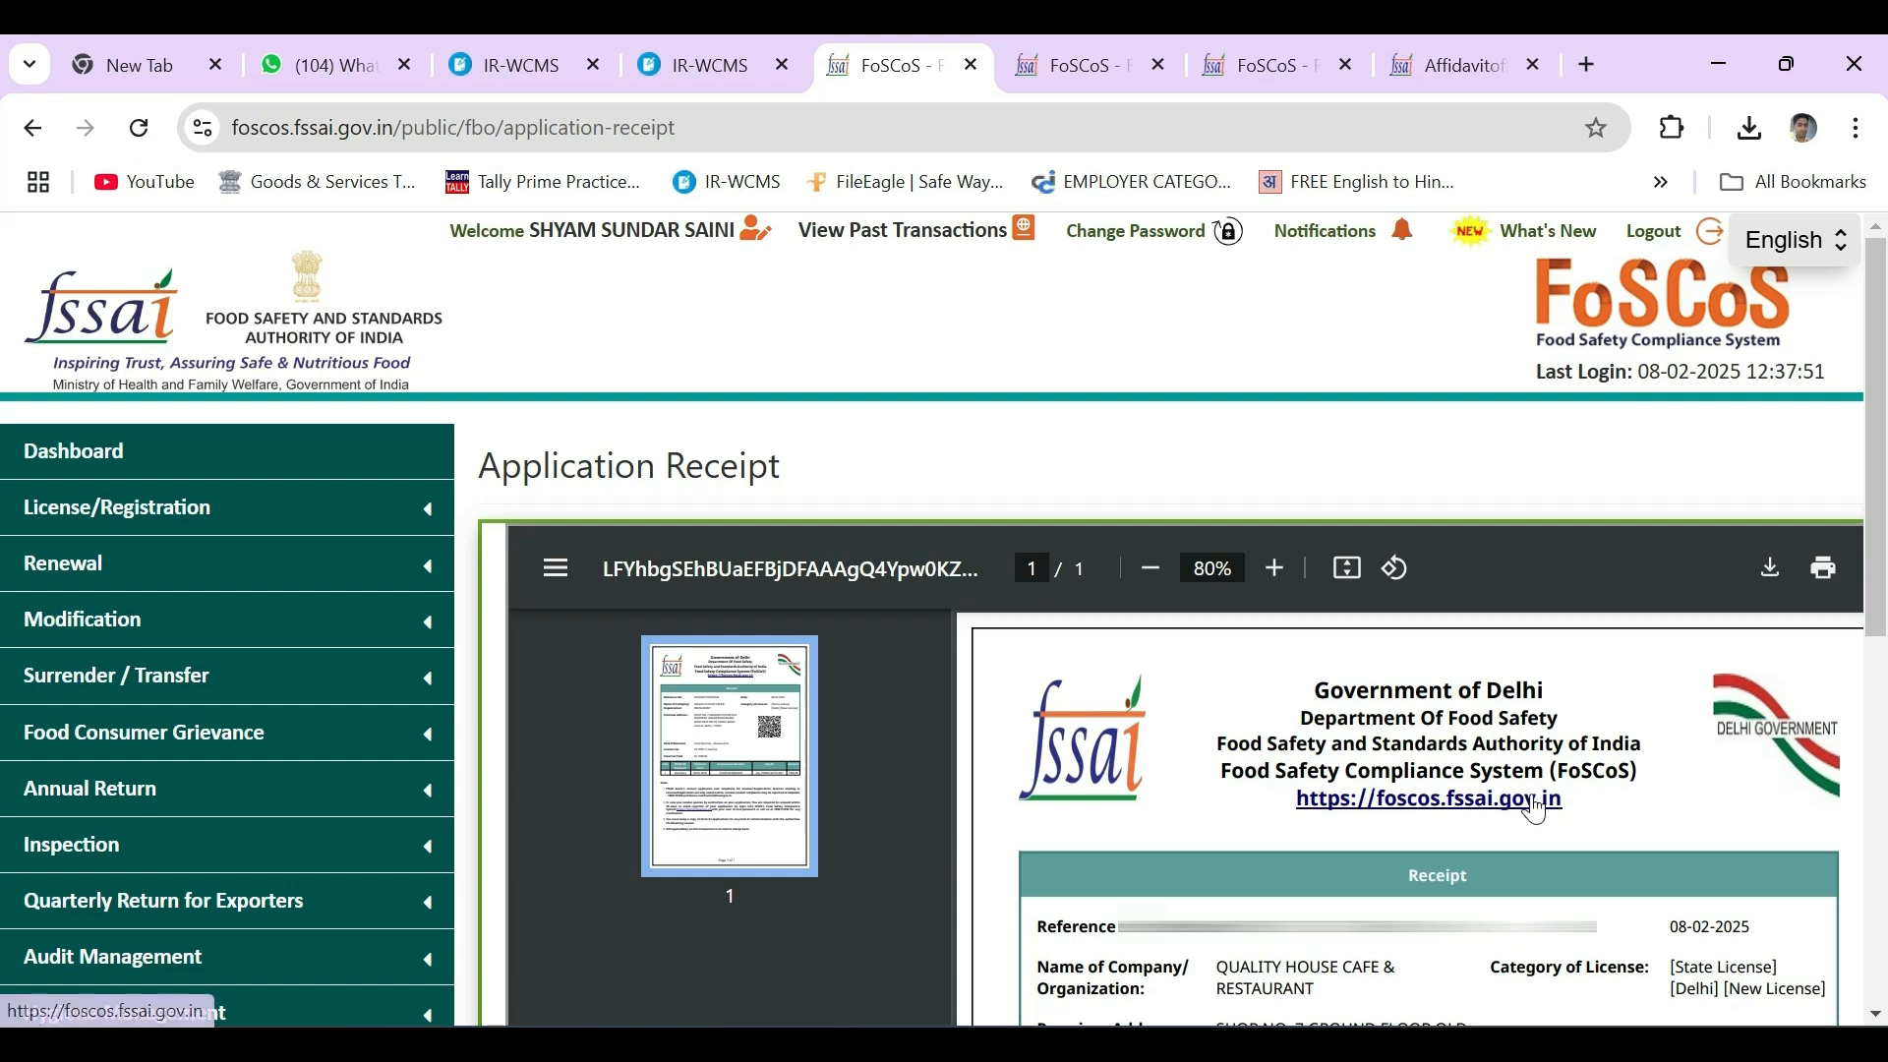
# - Save the receipt as download.pdf and confirm the dashboard lists no incomplete license applications
pyautogui.click(1767, 570)
pyautogui.press('Return')
pyautogui.click(84, 459)
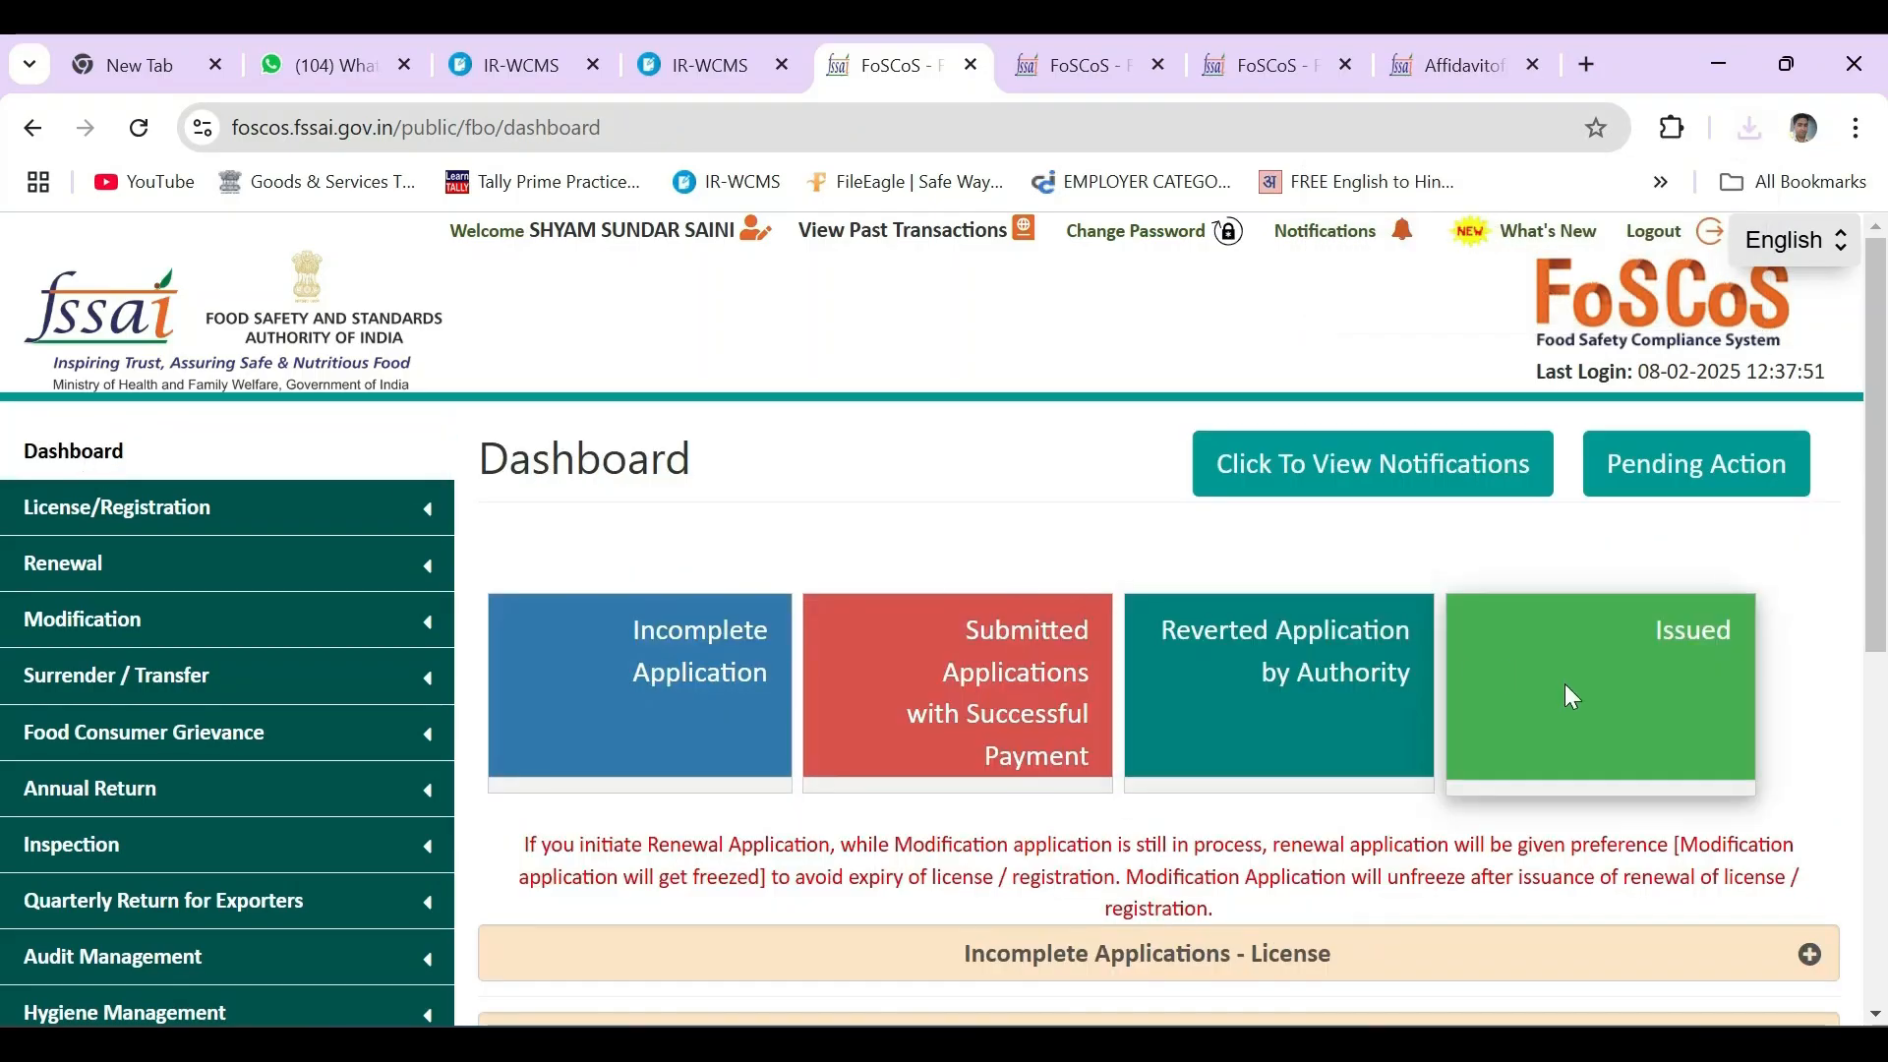
pyautogui.scroll(-1, 1485, 787)
pyautogui.scroll(-2, 1485, 787)
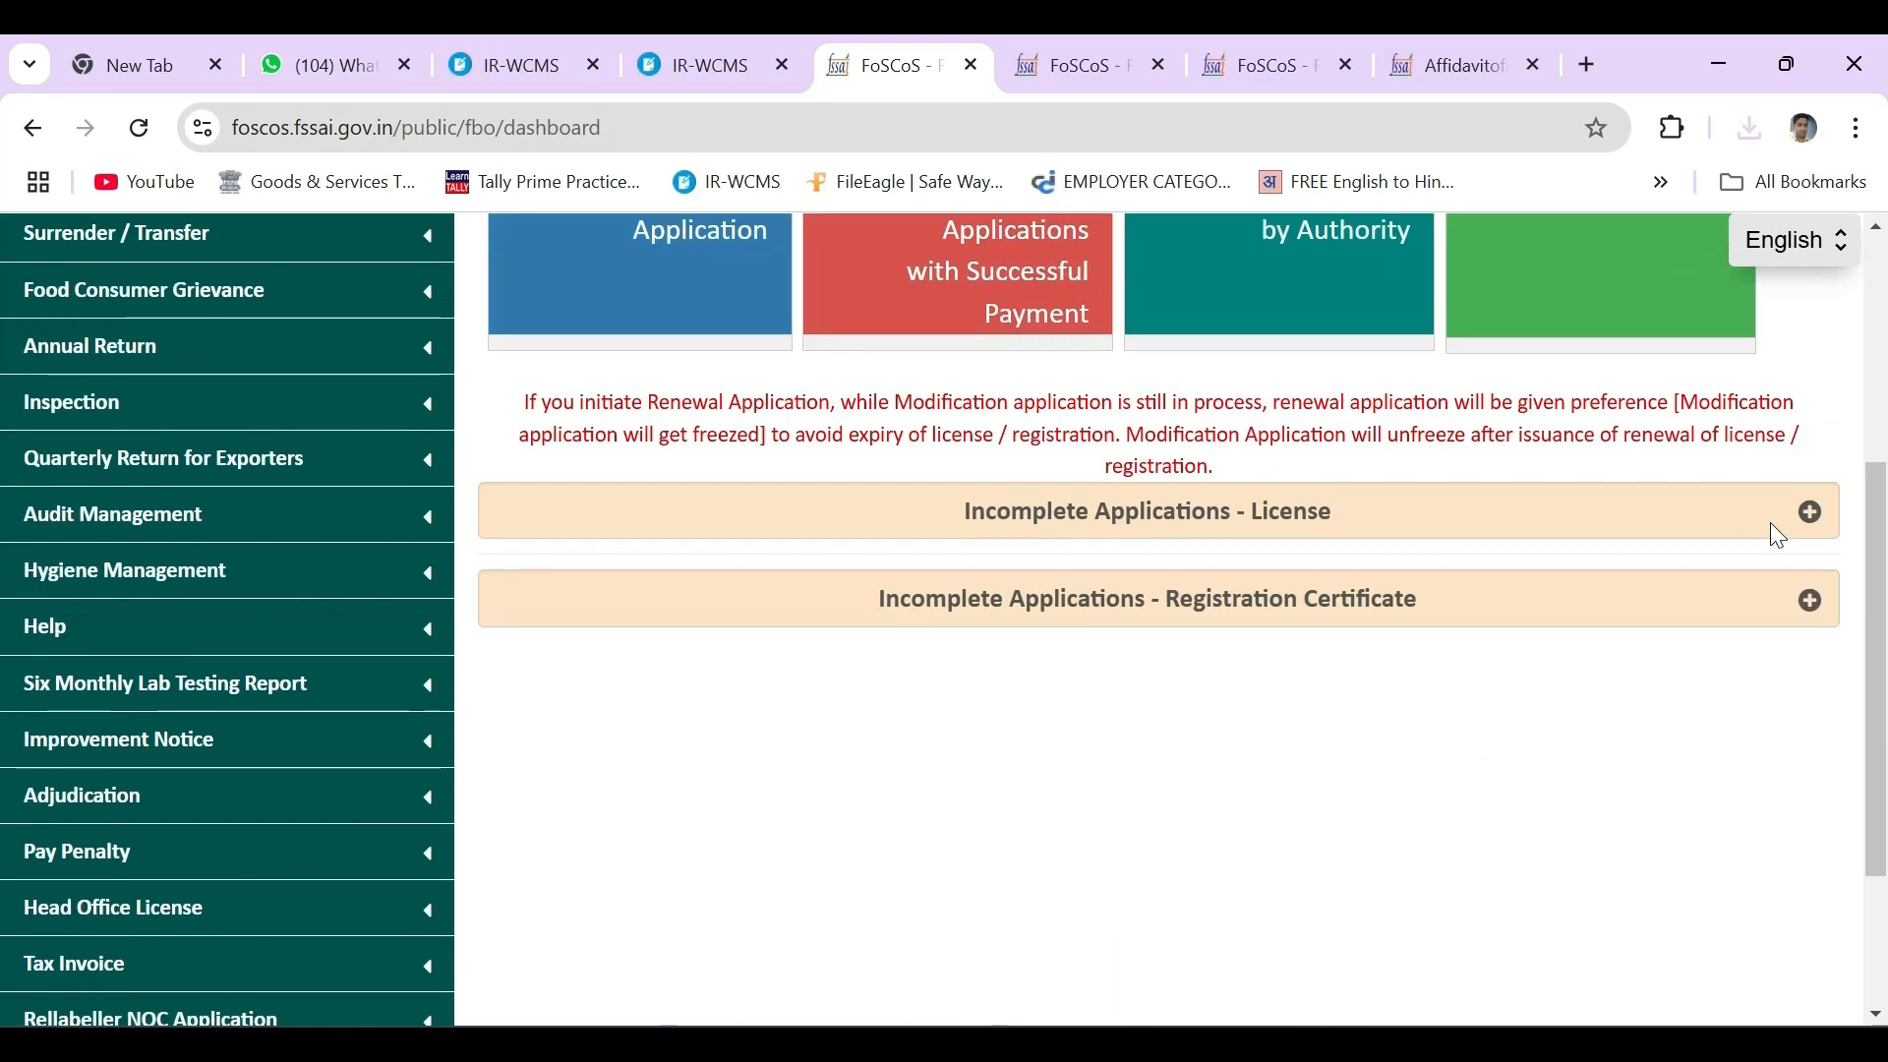
pyautogui.click(1800, 513)
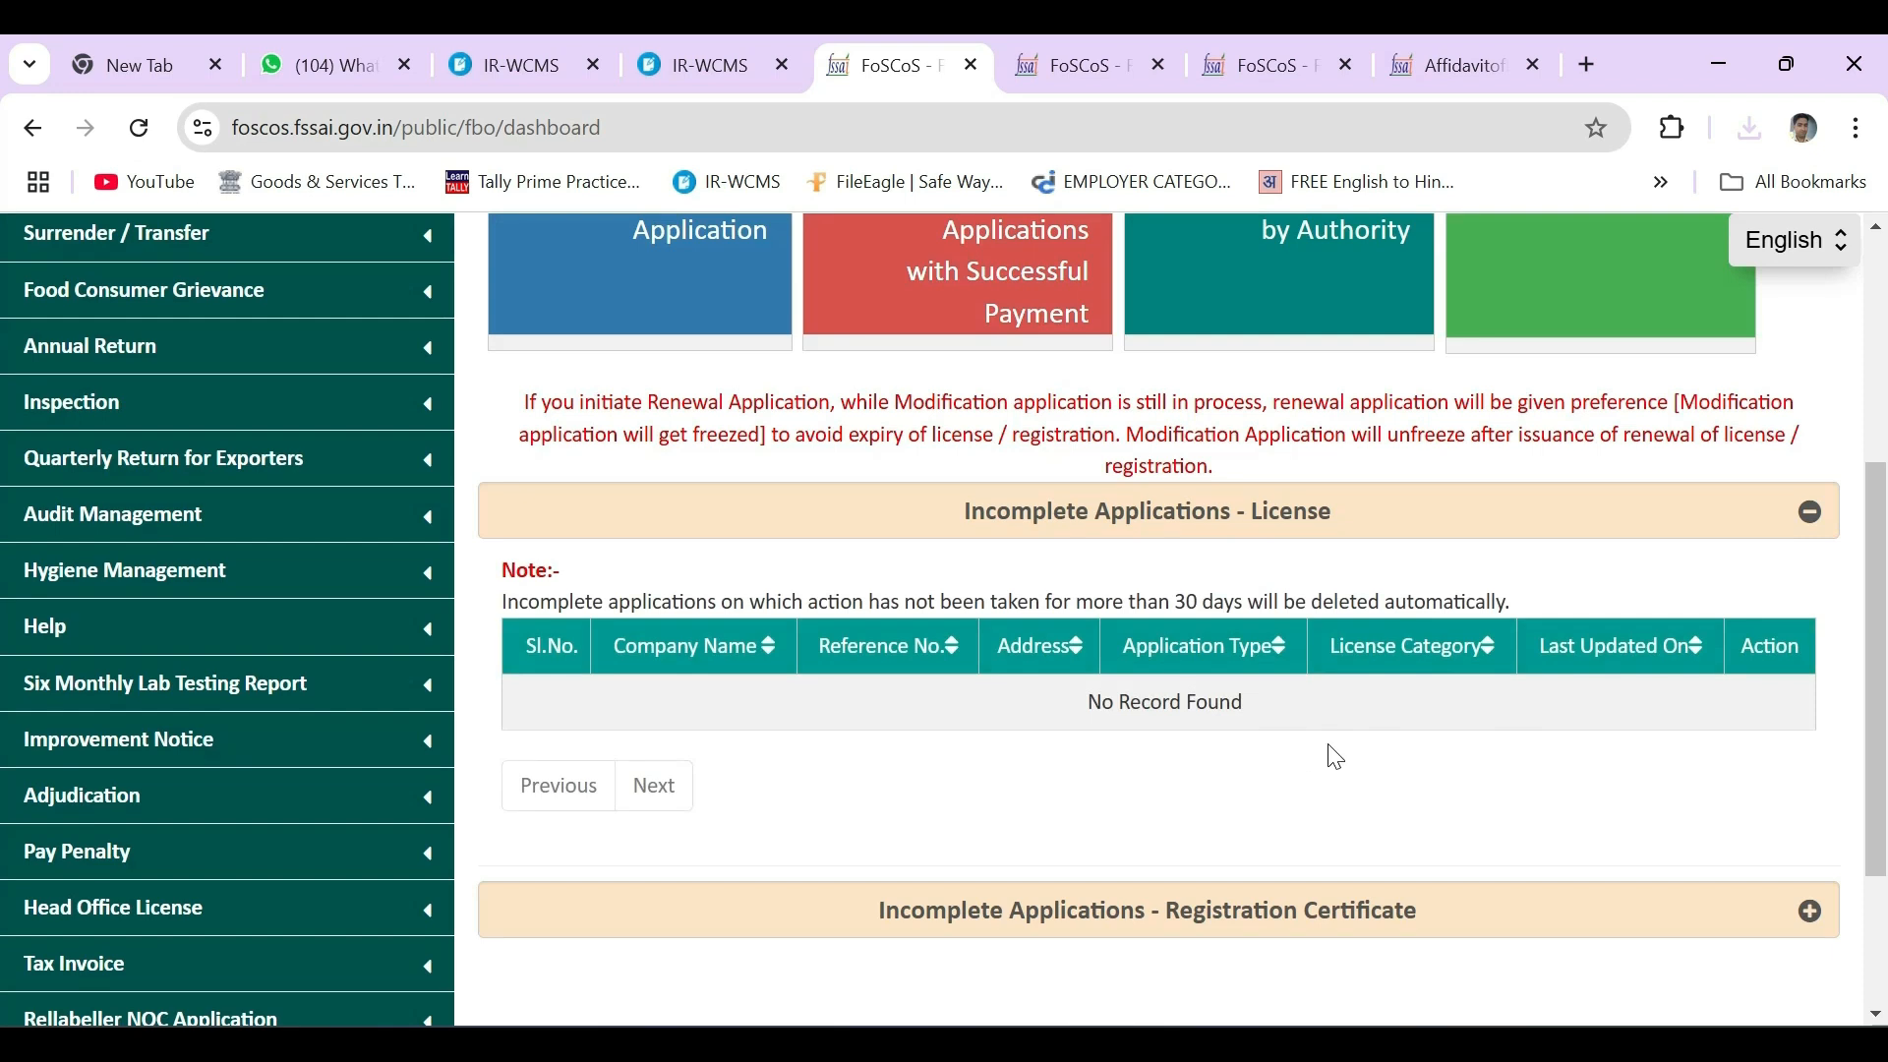
pyautogui.scroll(2, 1332, 754)
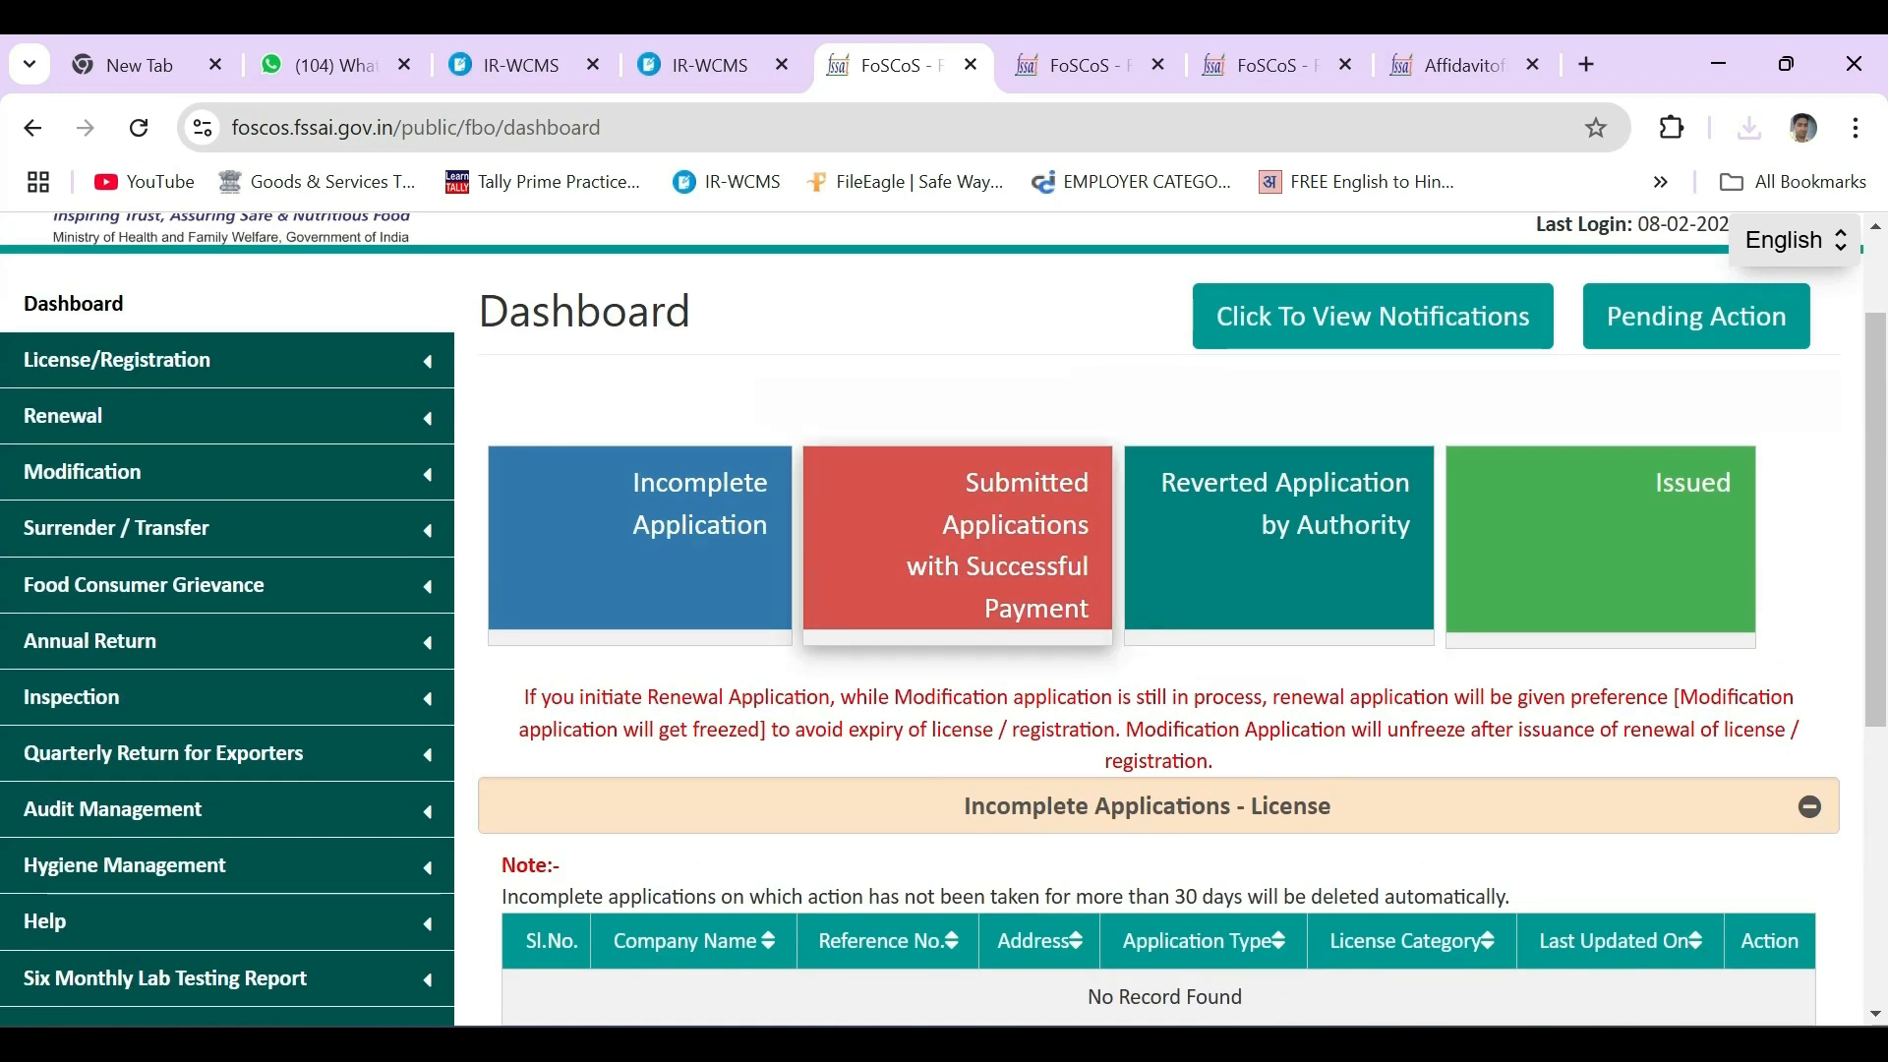
# - Check the submitted licence application's history, showing Stage 2: Document Scrutinization
pyautogui.click(958, 546)
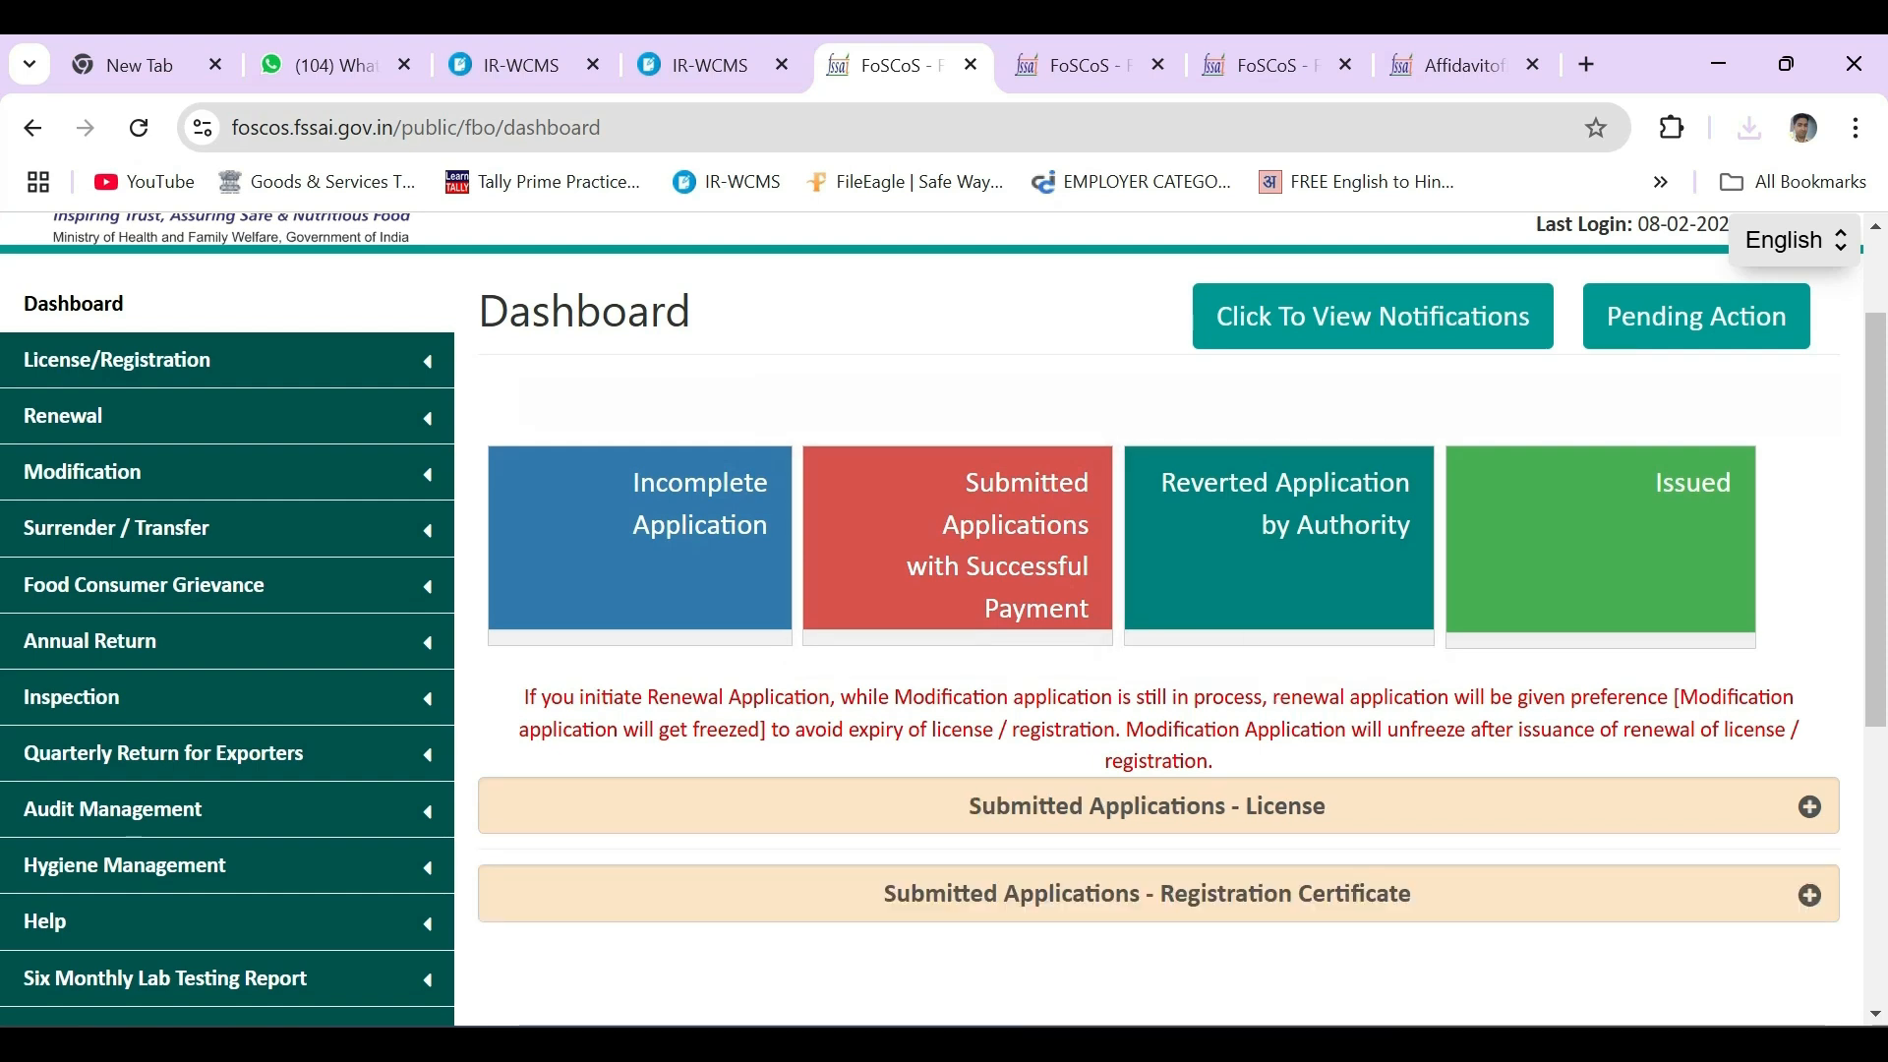
pyautogui.click(1379, 808)
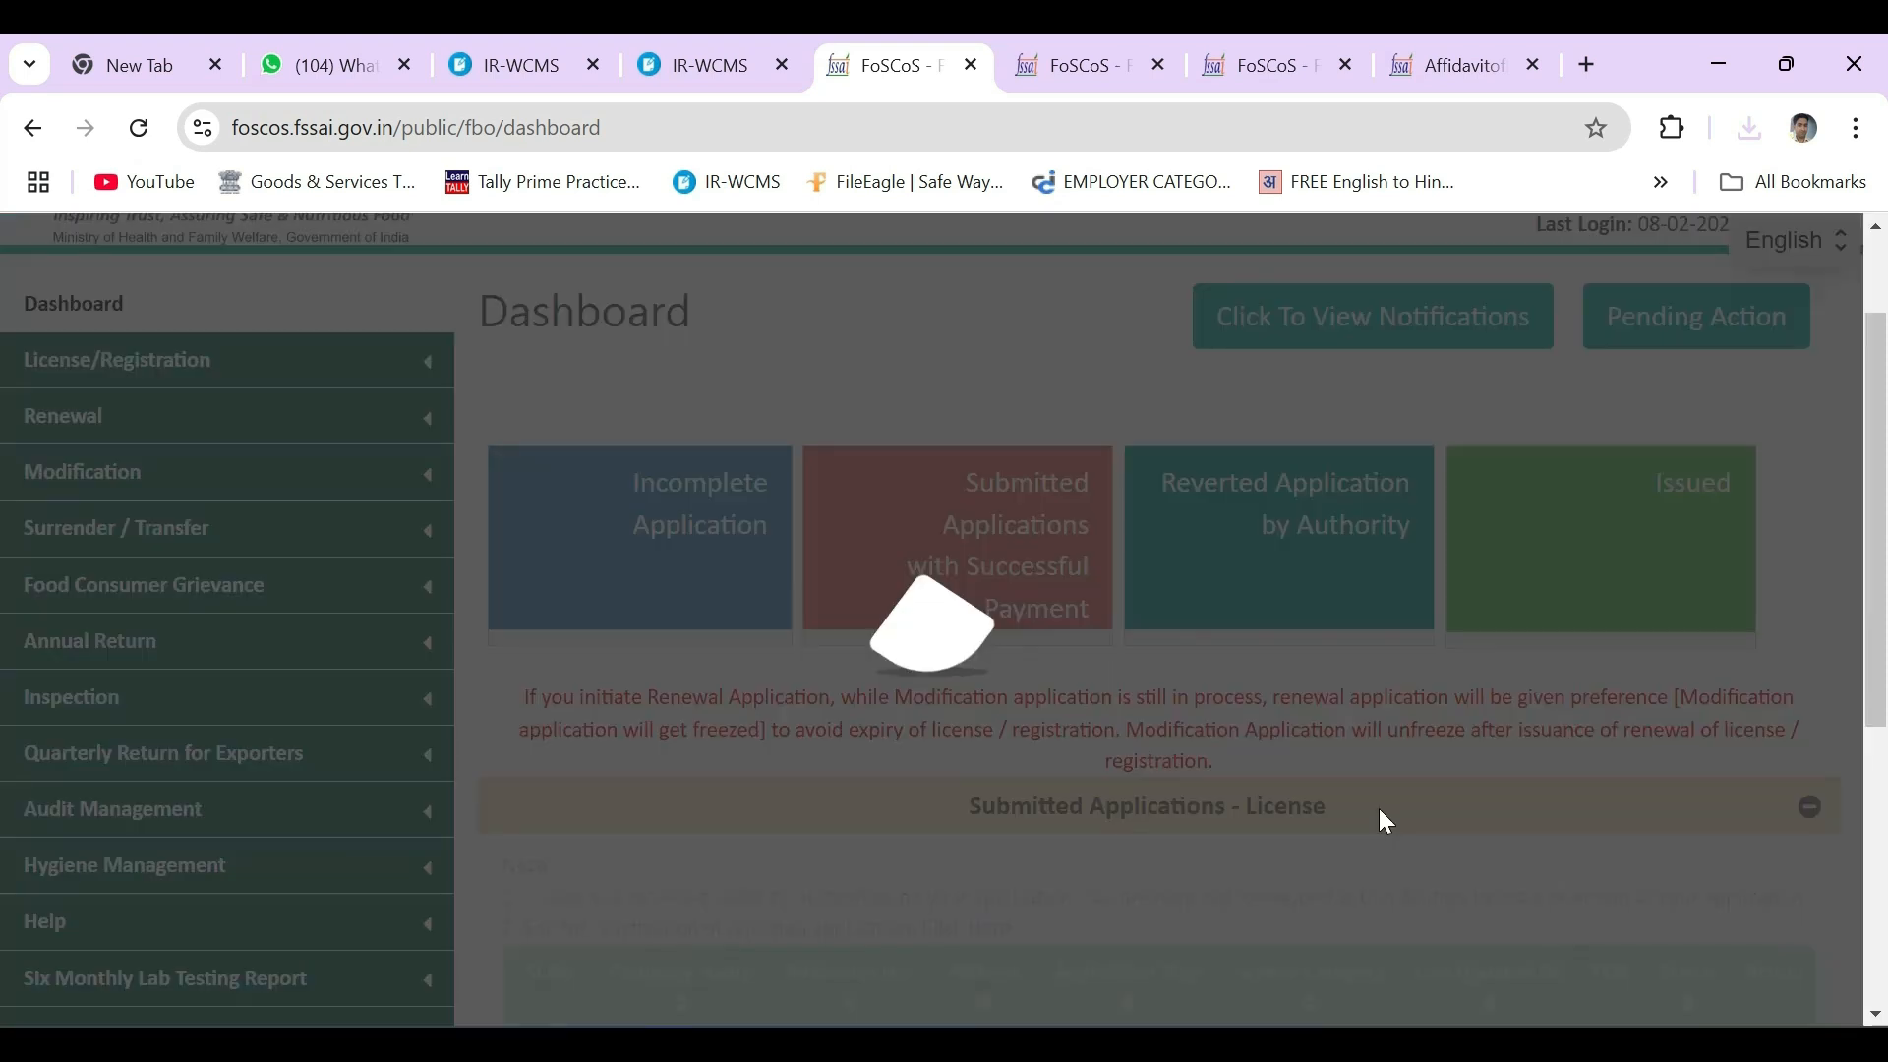
pyautogui.scroll(-3, 1479, 751)
pyautogui.scroll(-2, 1483, 755)
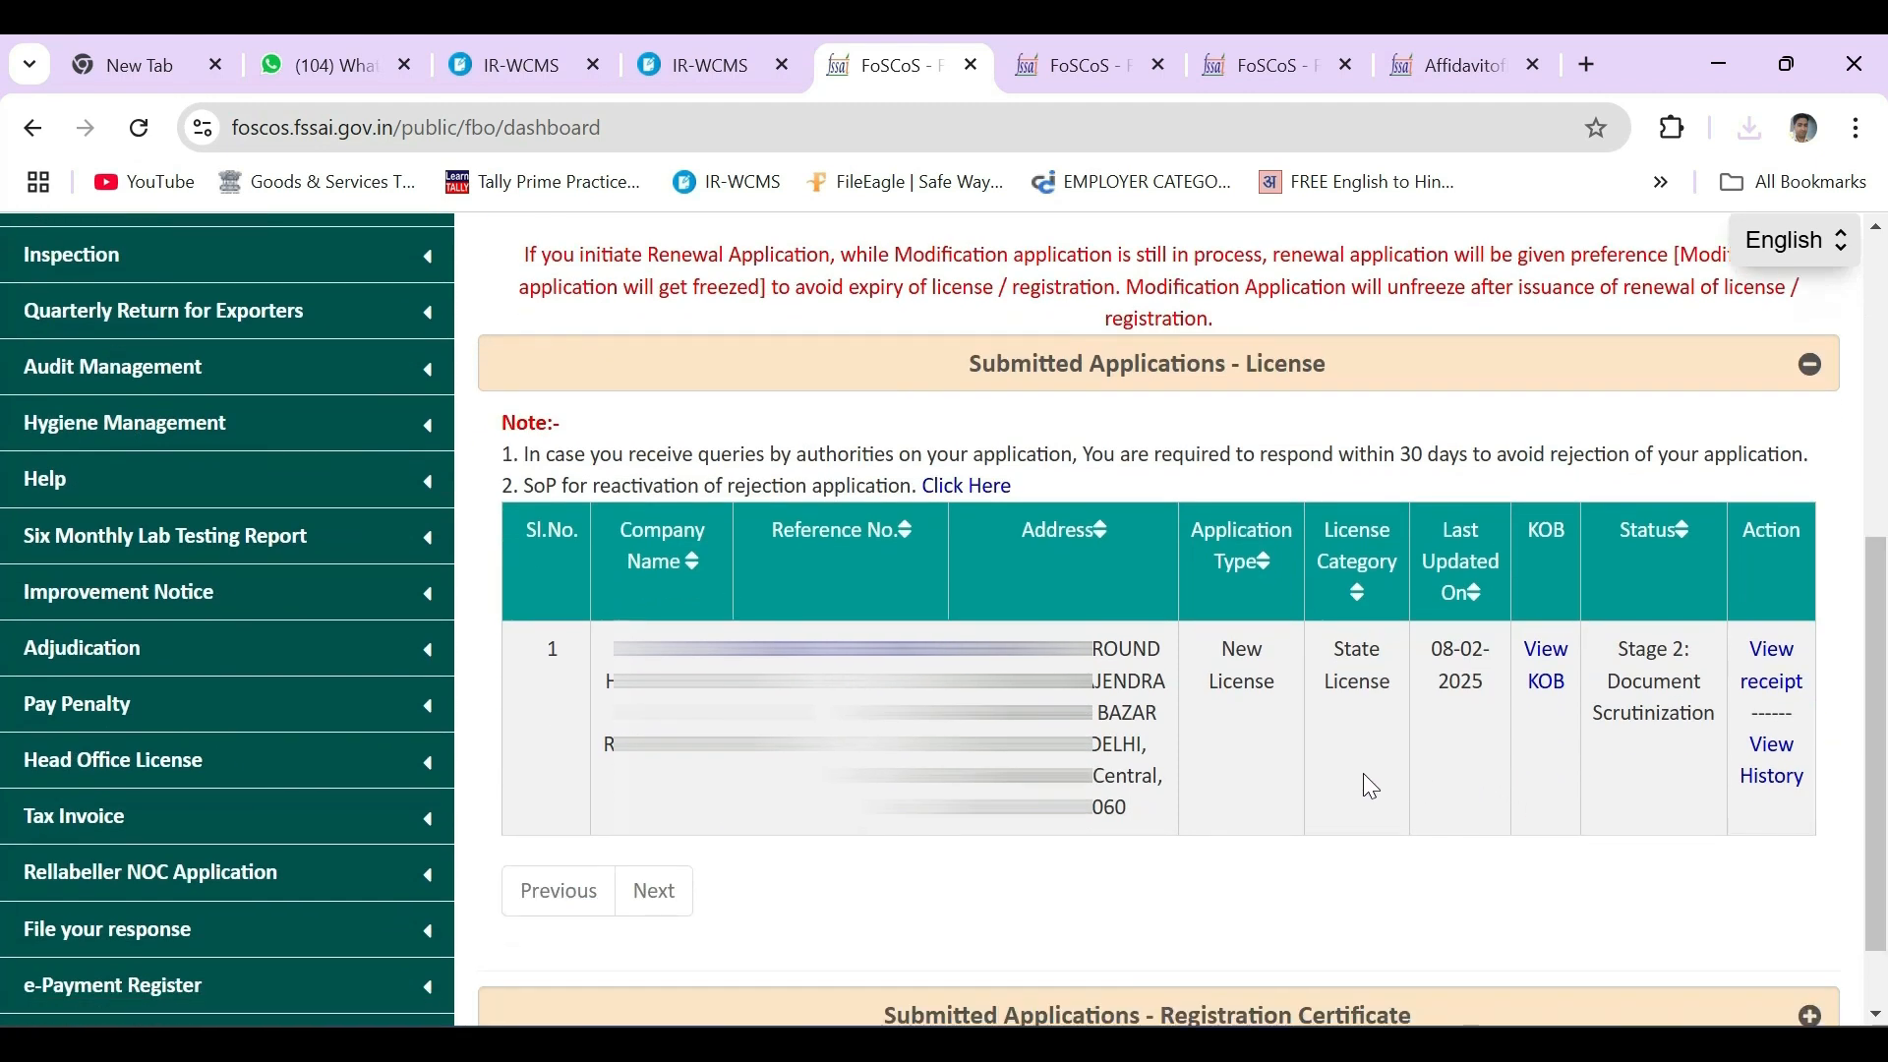
pyautogui.click(1785, 777)
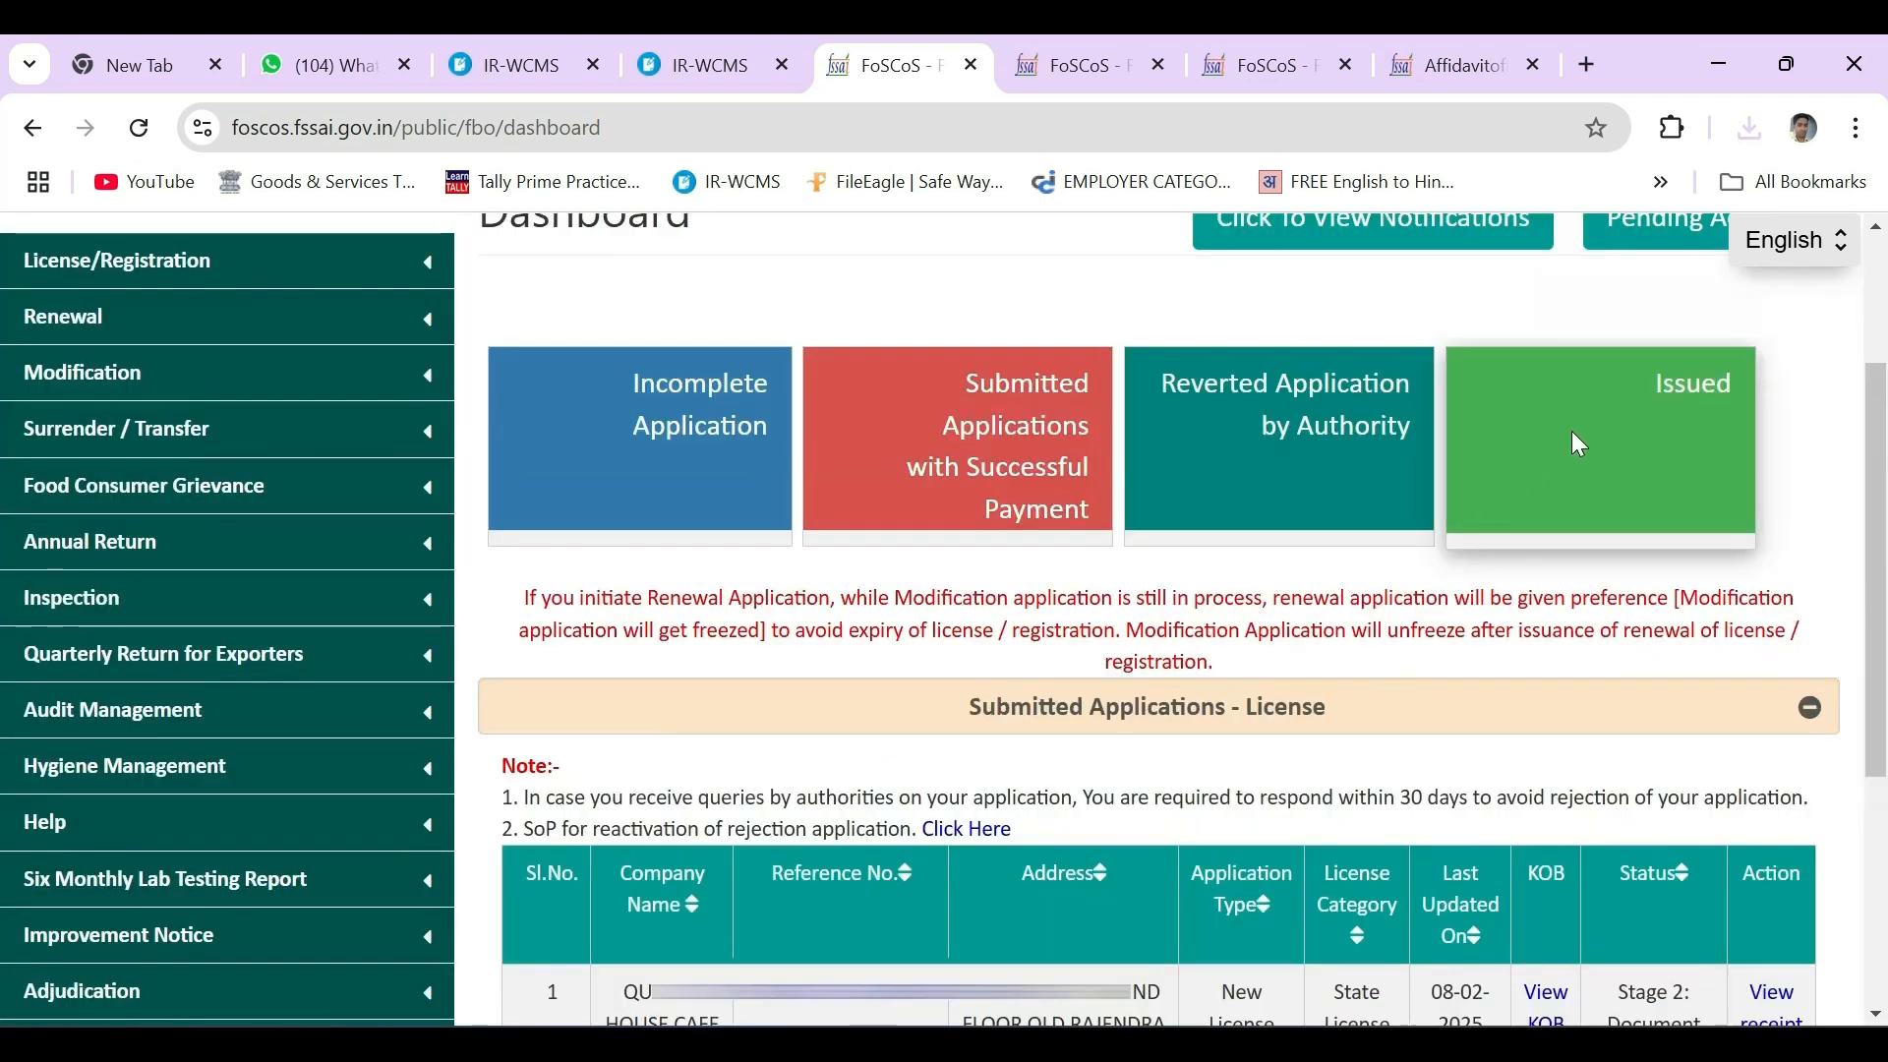
# - Open the Issued - License list, which shows No Record Found
pyautogui.click(1572, 433)
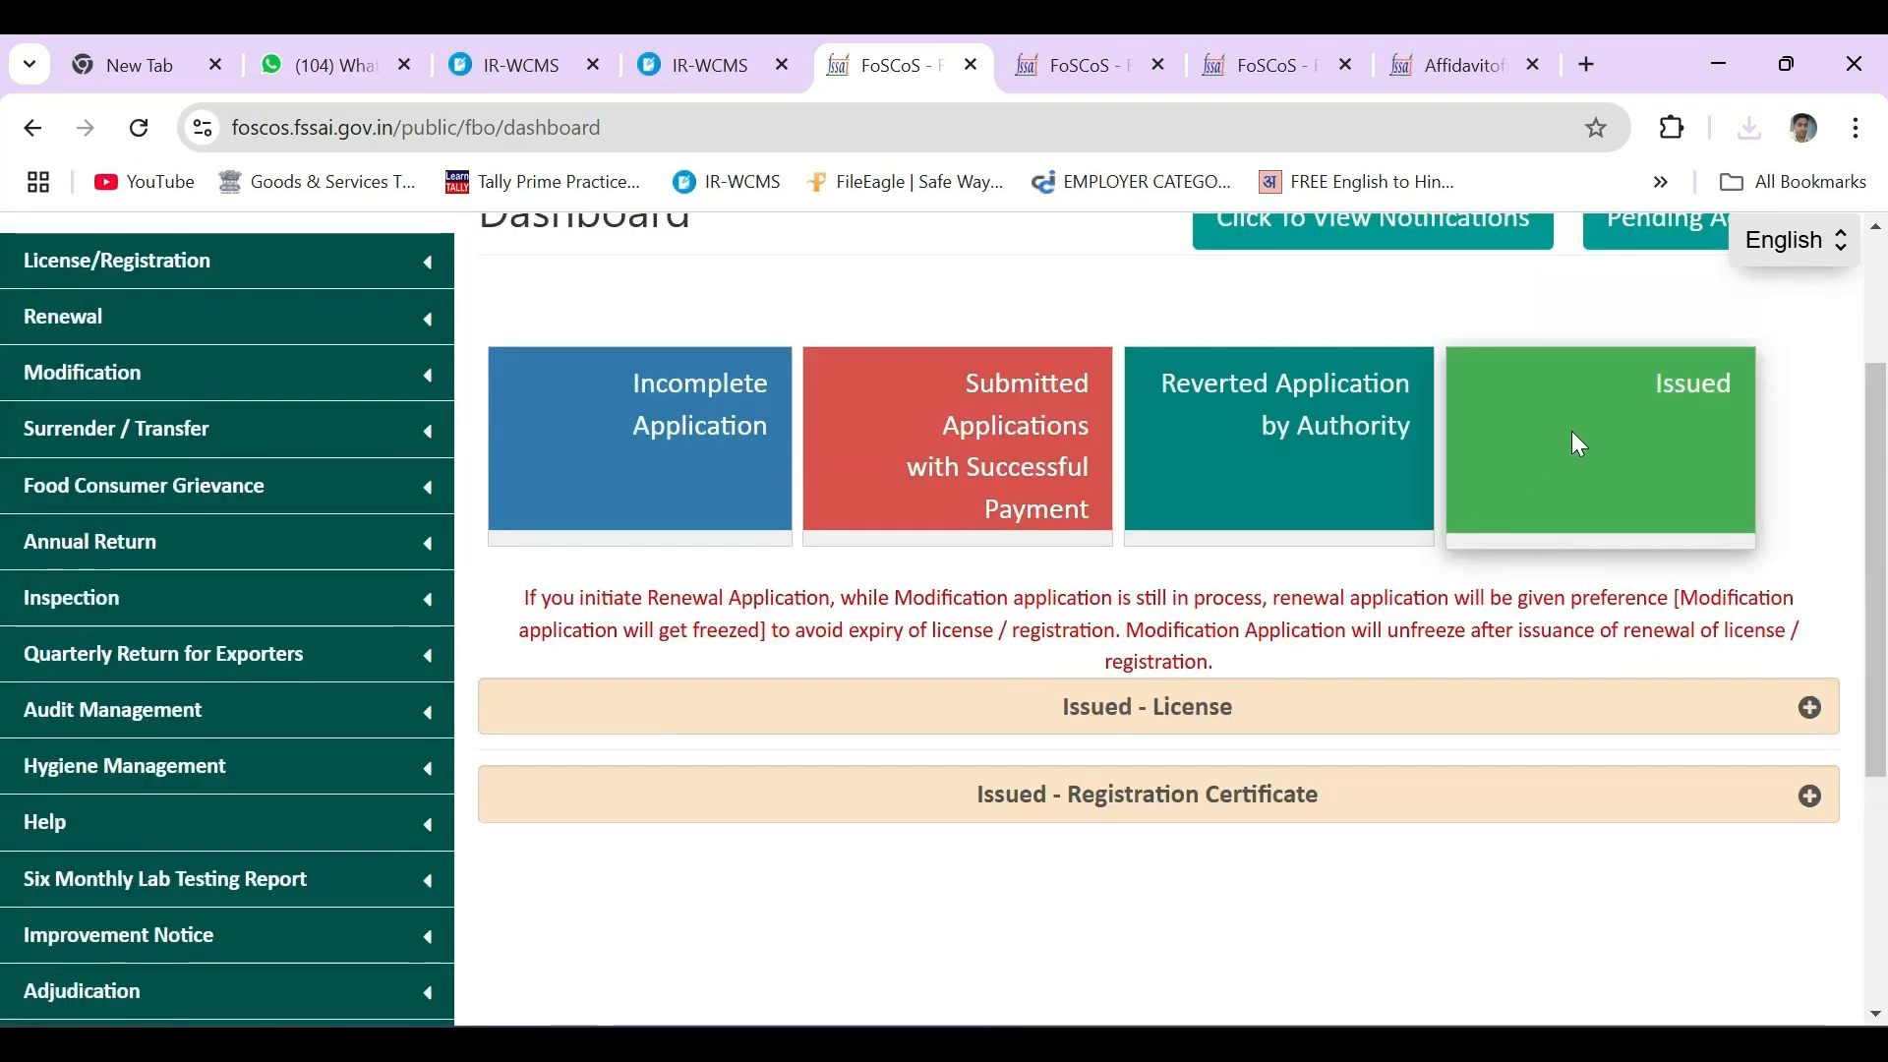
pyautogui.click(1430, 700)
pyautogui.scroll(-3, 1457, 710)
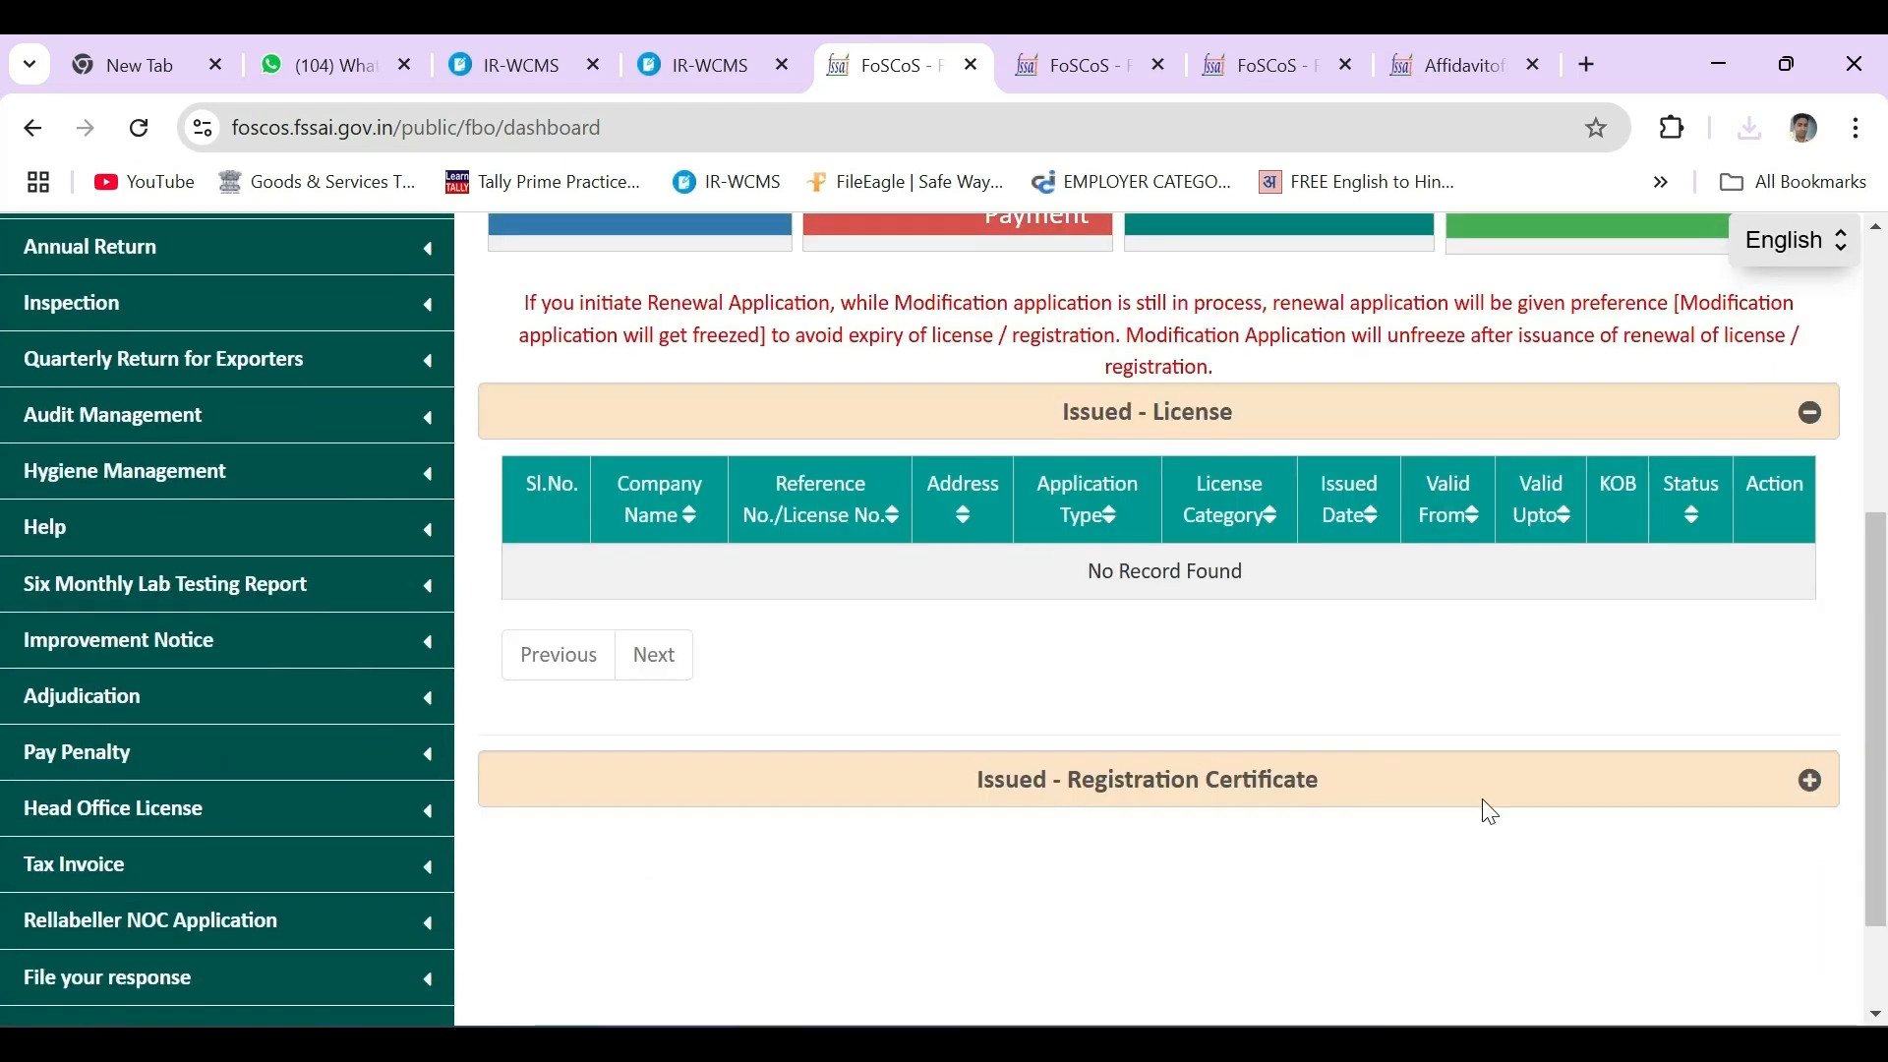
pyautogui.scroll(-2, 1489, 812)
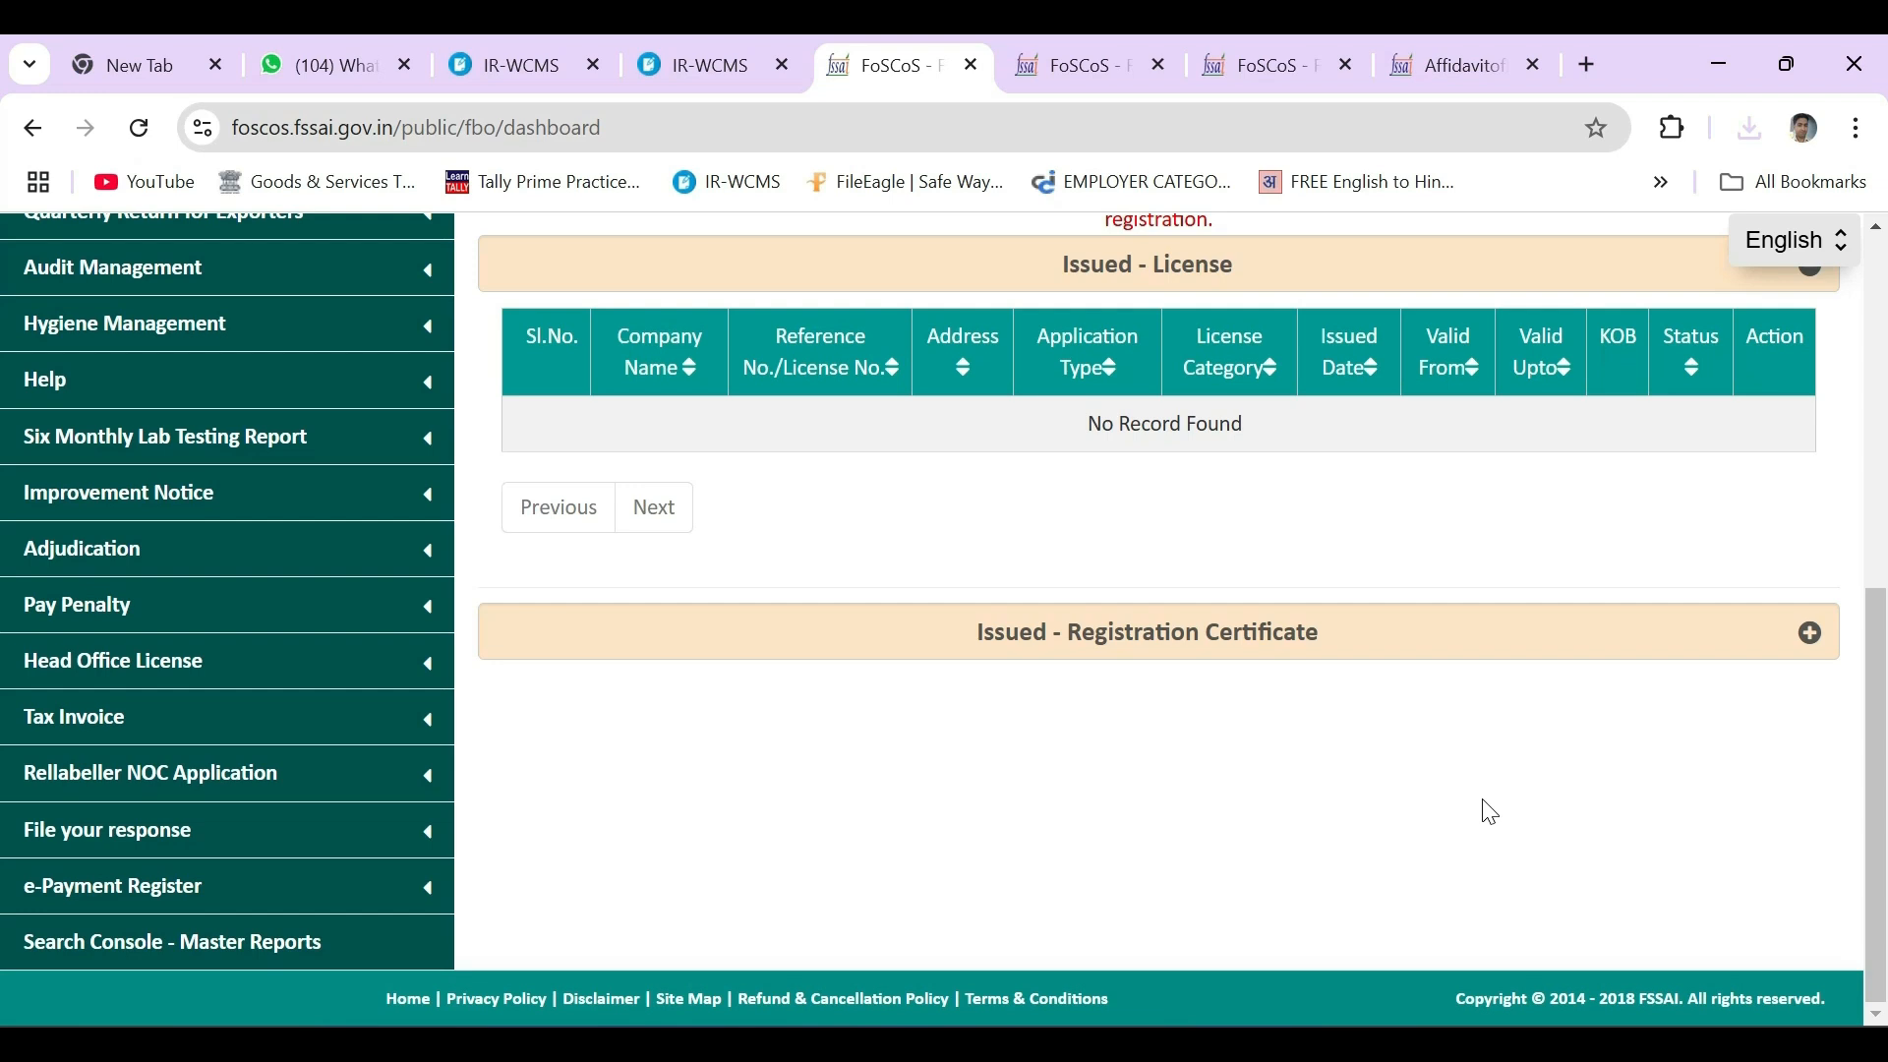